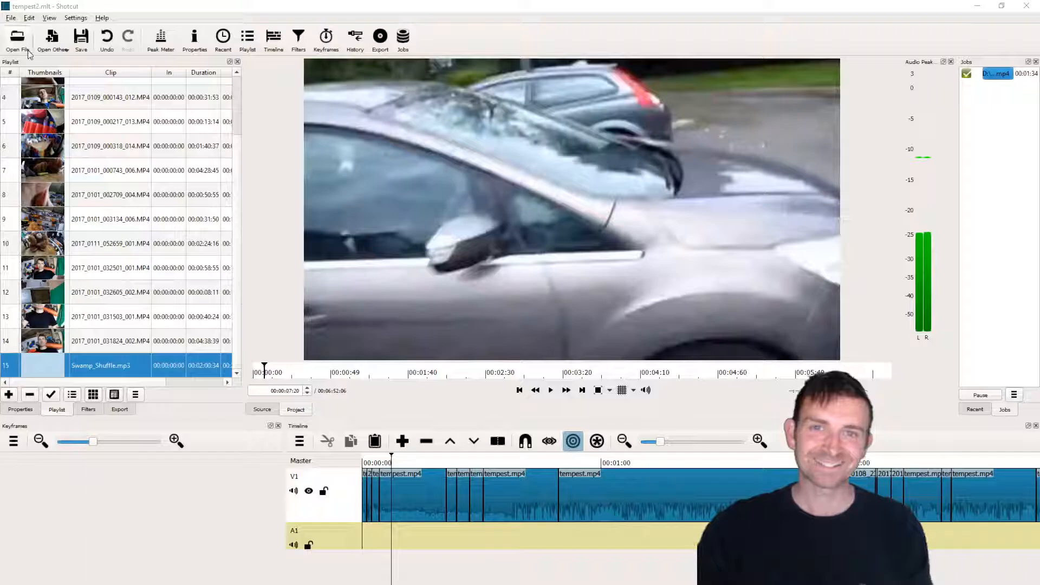
pyautogui.moveTo(39, 371); pyautogui.dragTo(424, 541)
pyautogui.click(551, 337)
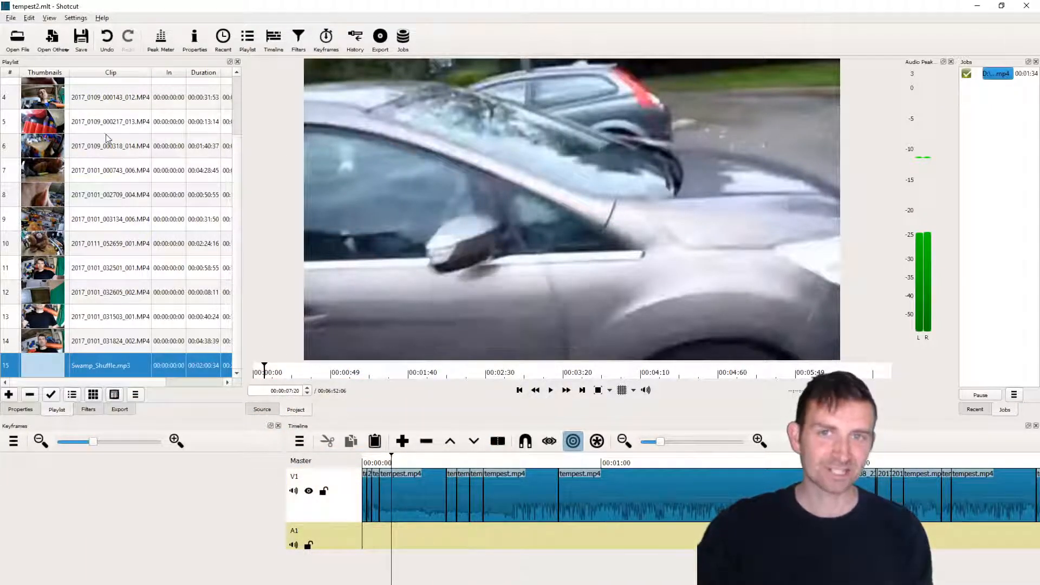
# - Open the tempest2.mlt project from the Ddart Tempest folder
pyautogui.click(11, 18)
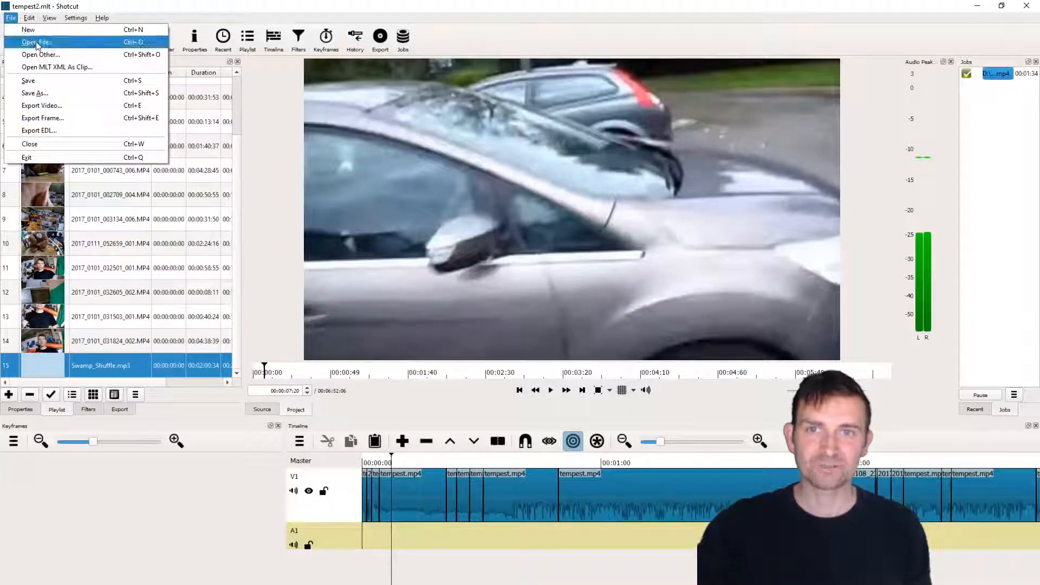
pyautogui.click(31, 40)
pyautogui.scroll(-2, 415, 253)
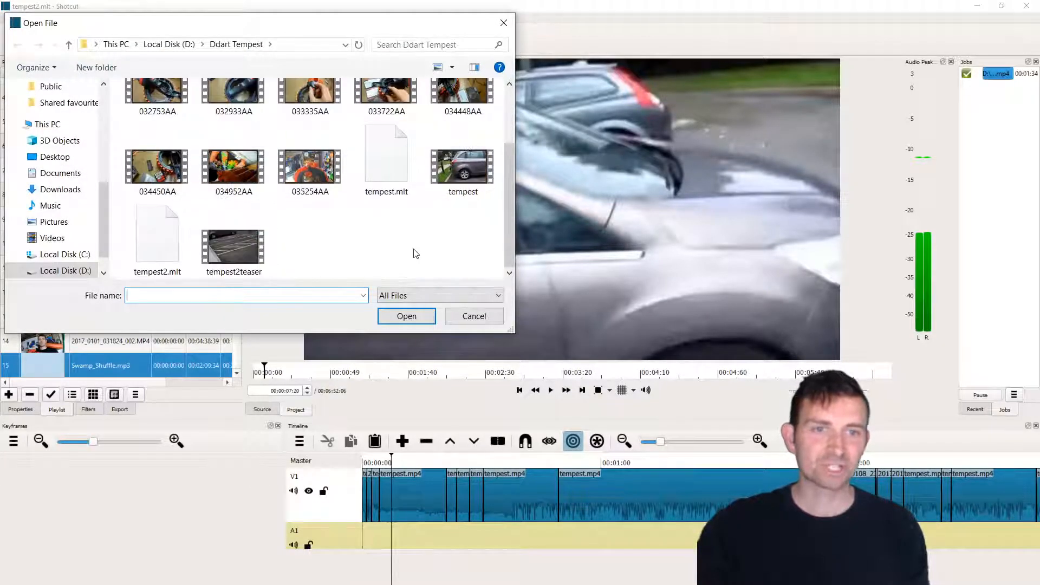
pyautogui.doubleClick(162, 242)
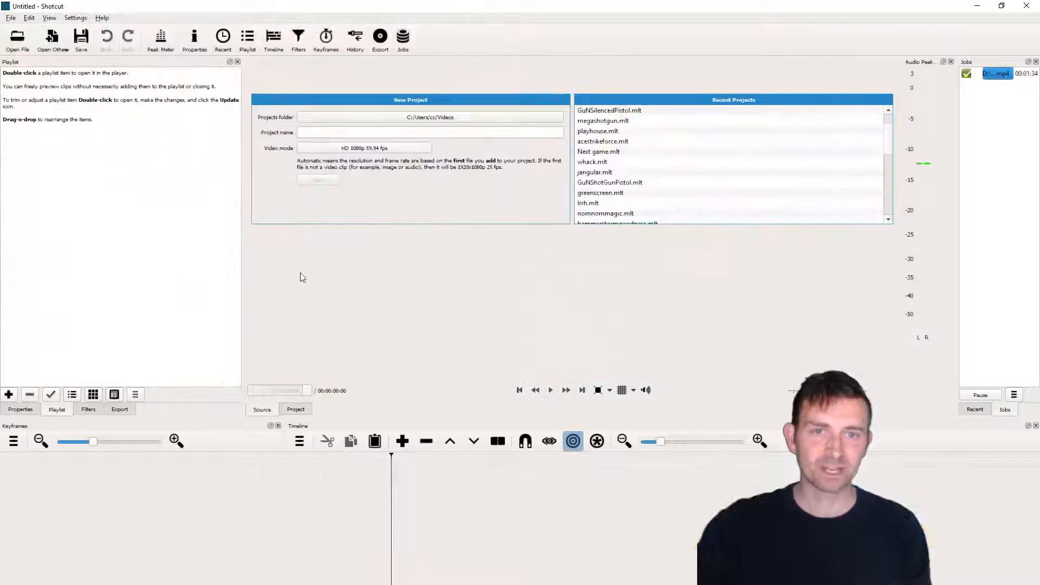
pyautogui.click(620, 393)
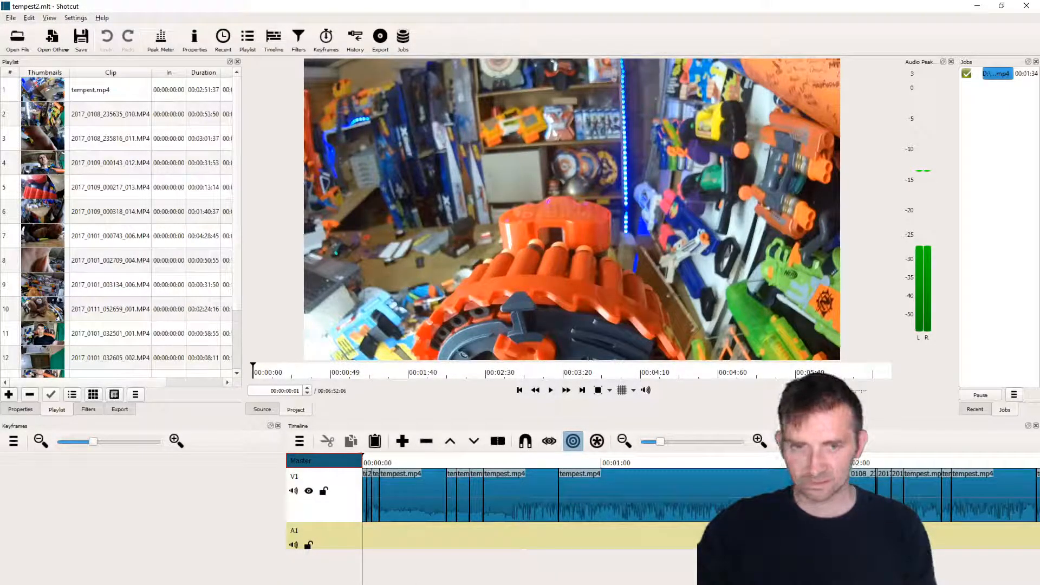
# - Place Swamp_Shuffle.mp3 from the playlist on audio track A1, aligned with the start of the timeline
pyautogui.scroll(-1, 125, 307)
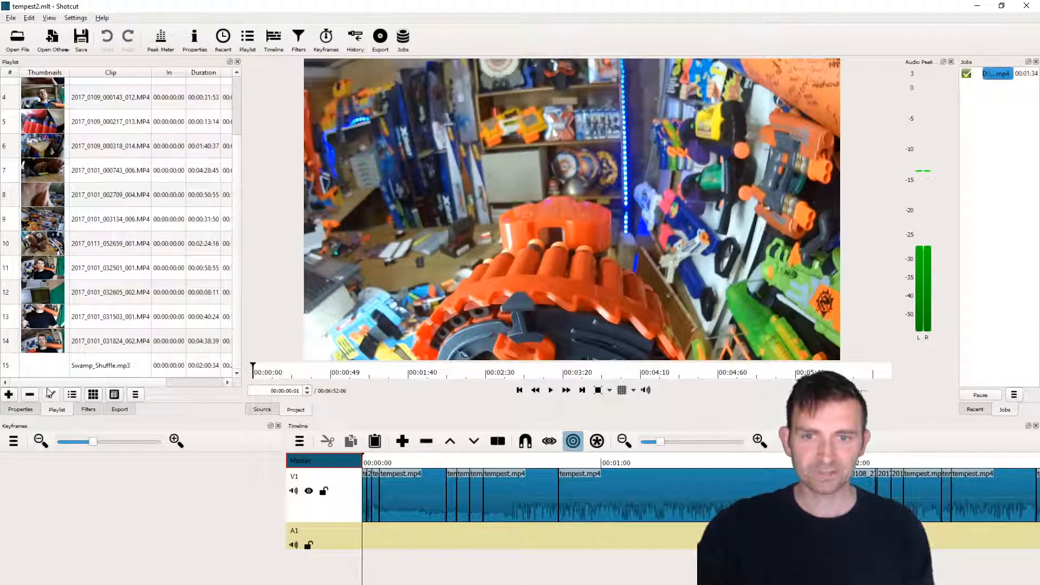
pyautogui.moveTo(50, 364); pyautogui.dragTo(402, 534)
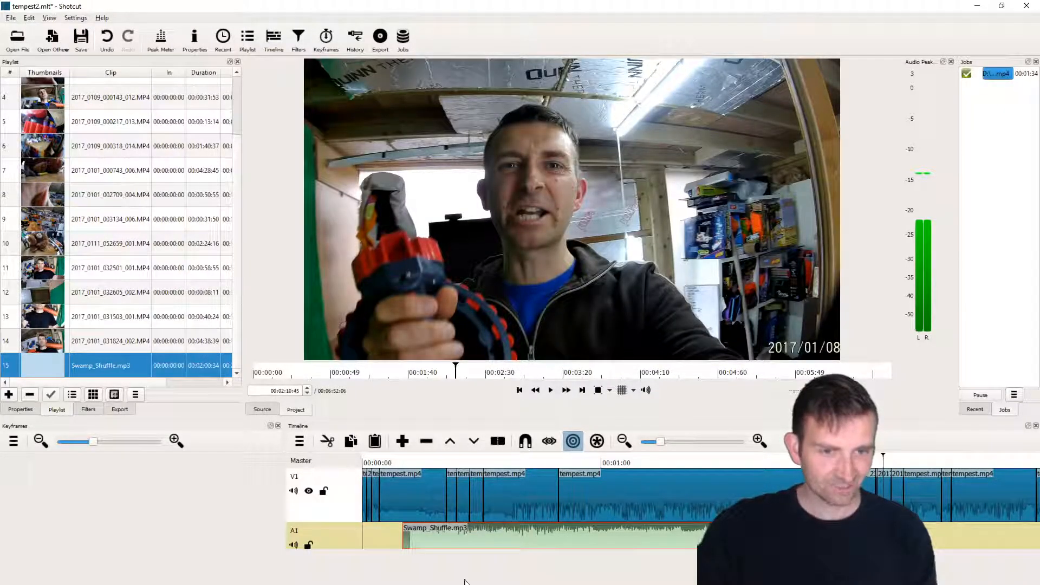
pyautogui.moveTo(506, 538); pyautogui.dragTo(390, 535)
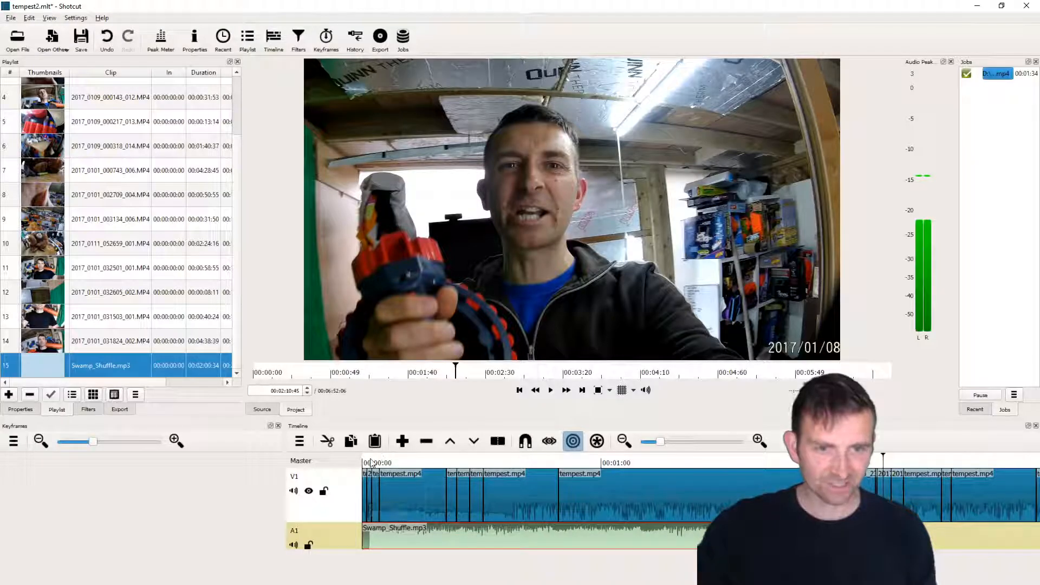
# - Play the first few seconds of the project to judge the music's loudness against the video clips
pyautogui.click(360, 463)
pyautogui.press('space')
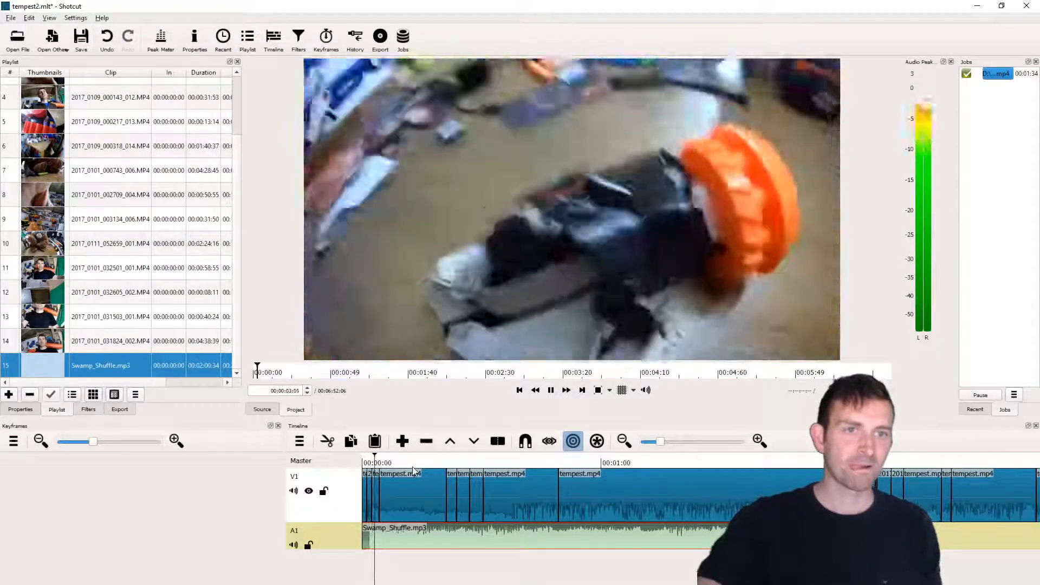
pyautogui.press('space')
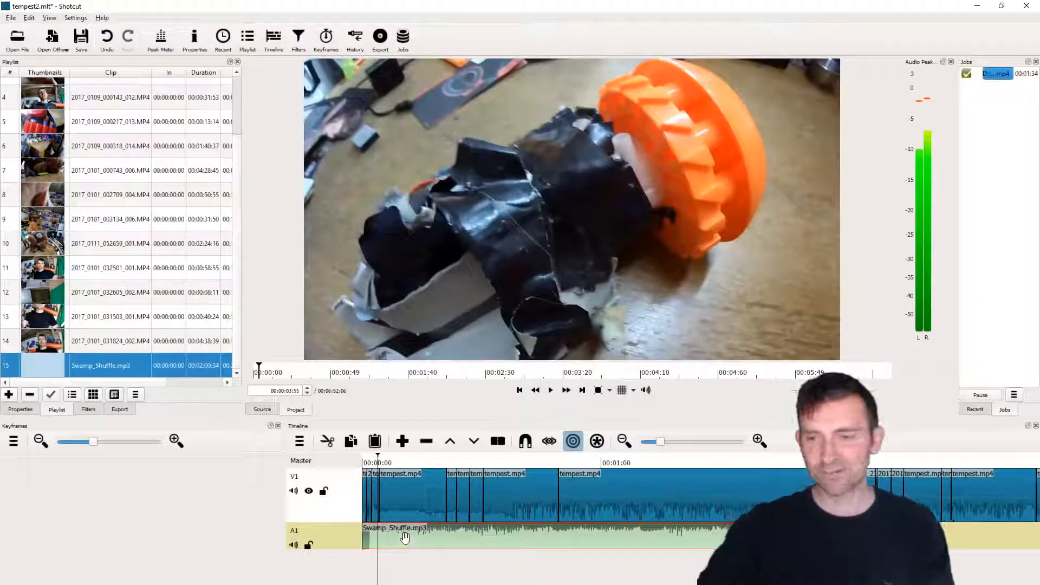
# - Add a Gain / Volume filter to the Swamp_Shuffle.mp3 clip and lower its level to -25.2 dB
pyautogui.click(88, 409)
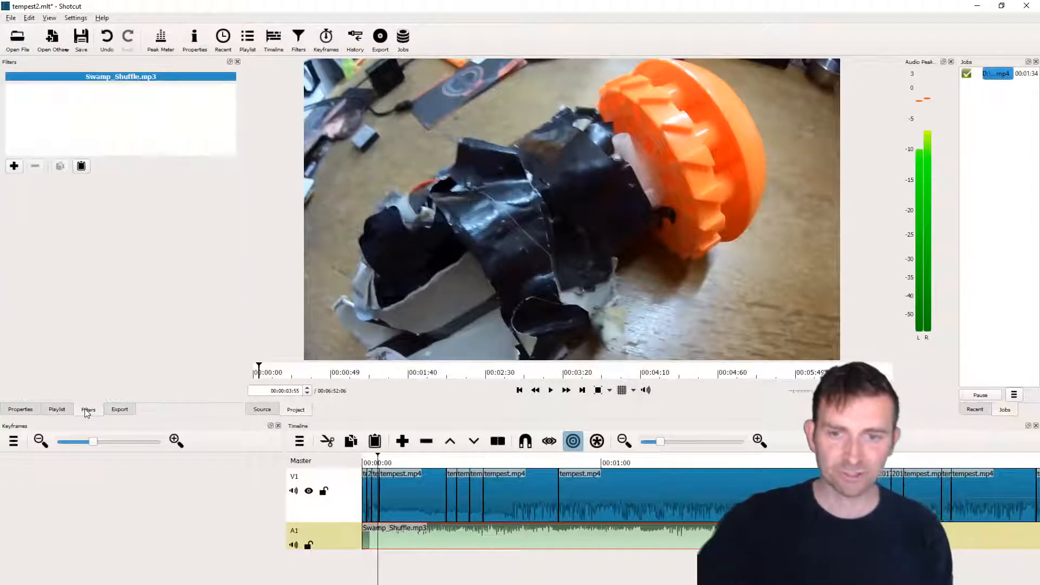
pyautogui.click(15, 167)
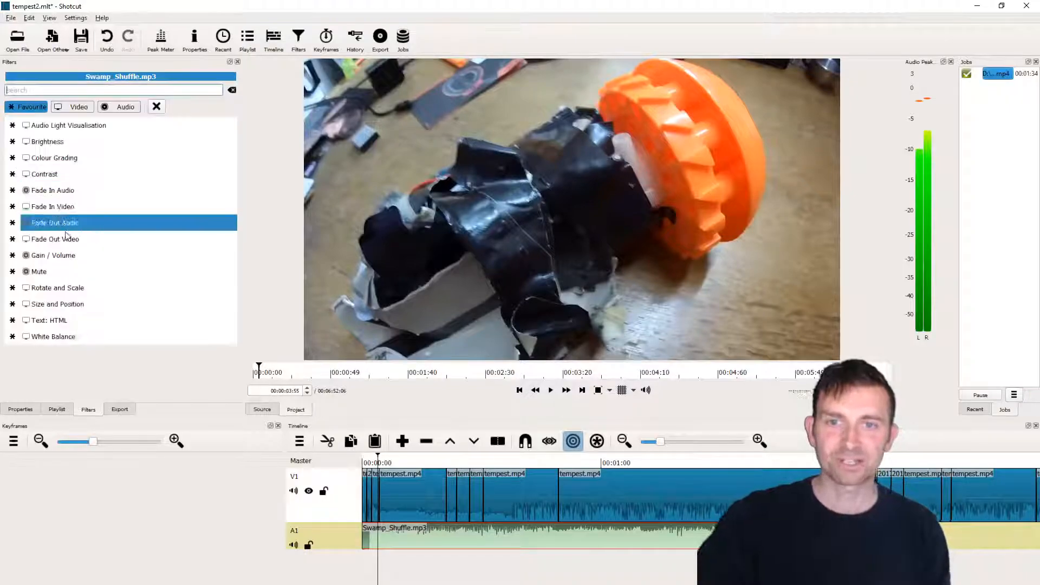
pyautogui.click(67, 262)
pyautogui.moveTo(99, 199); pyautogui.dragTo(68, 201)
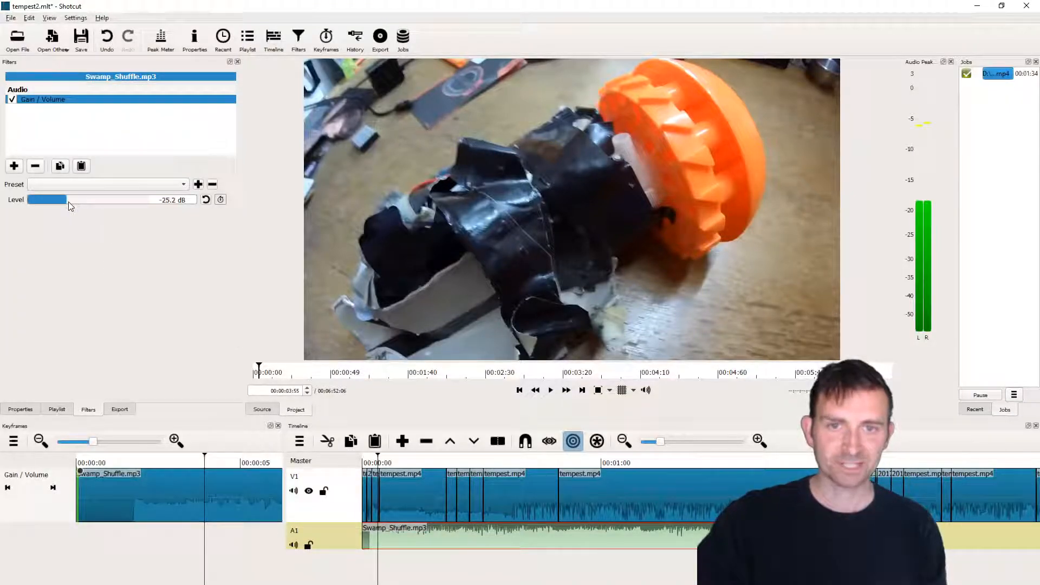
# - Preview the opening with the quieter music and set the music clip's gain level to -17.7 dB
pyautogui.click(367, 461)
pyautogui.press('space')
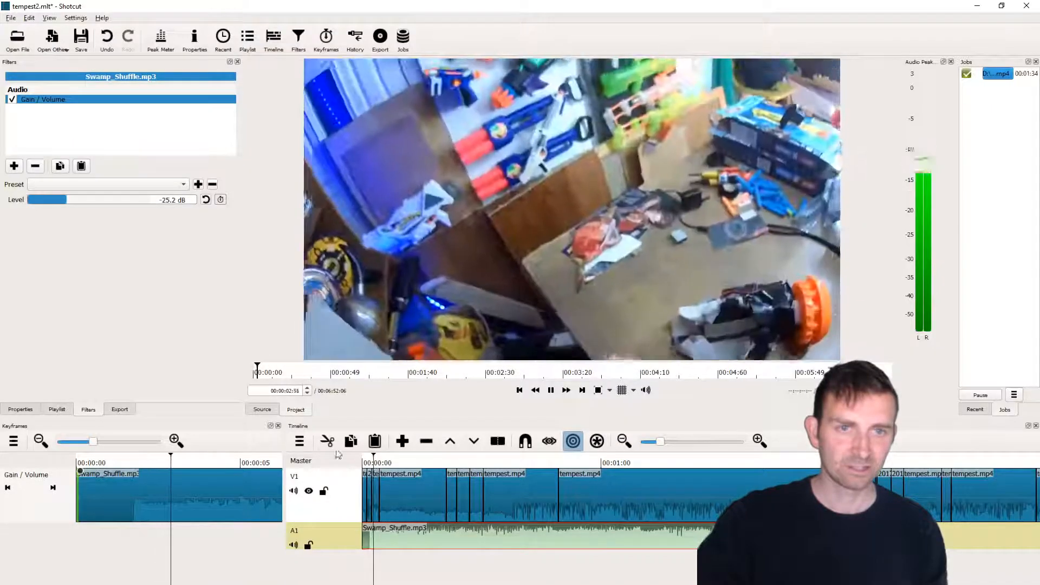
pyautogui.press('space')
pyautogui.moveTo(69, 203); pyautogui.dragTo(71, 202)
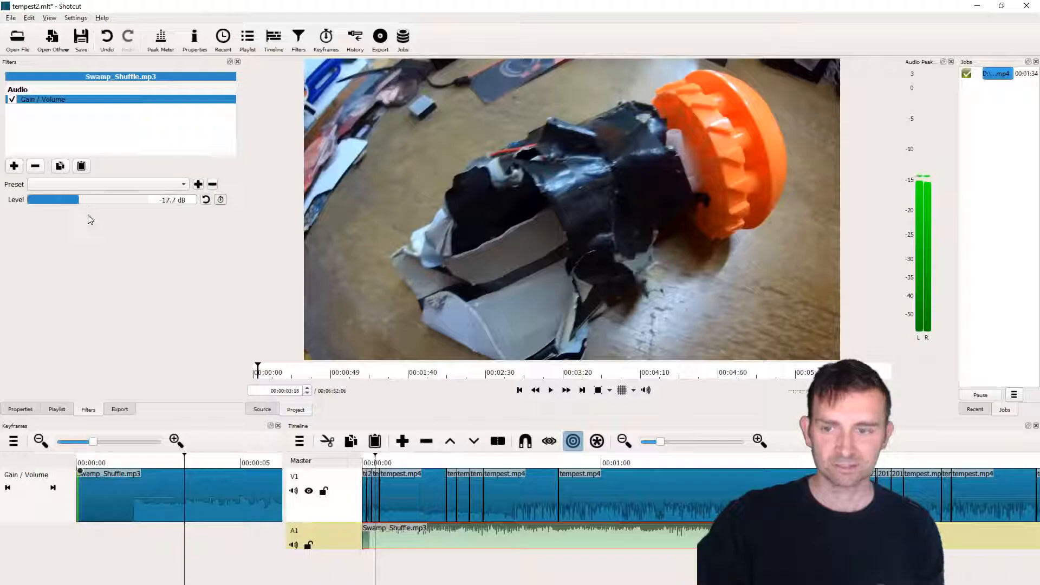
# - Trim the silent opening off the Swamp_Shuffle.mp3 clip, keep it at the timeline start, and play the opening to check
pyautogui.click(361, 462)
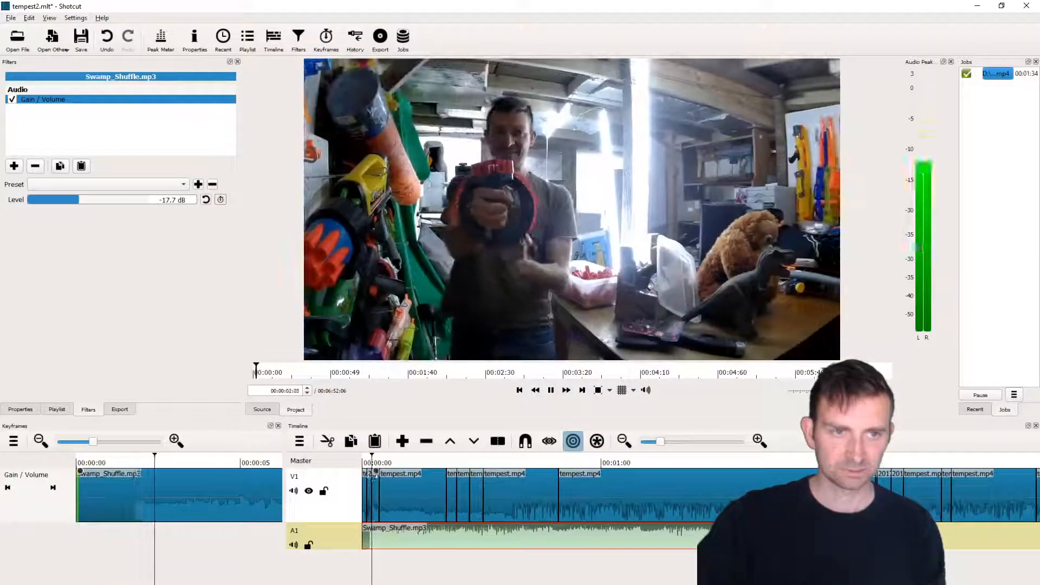
pyautogui.moveTo(381, 464)
pyautogui.mouseDown()
pyautogui.moveTo(353, 466)
pyautogui.moveTo(366, 469)
pyautogui.mouseUp()
pyautogui.hotkey('shift', 'i')
pyautogui.moveTo(362, 461); pyautogui.dragTo(363, 463)
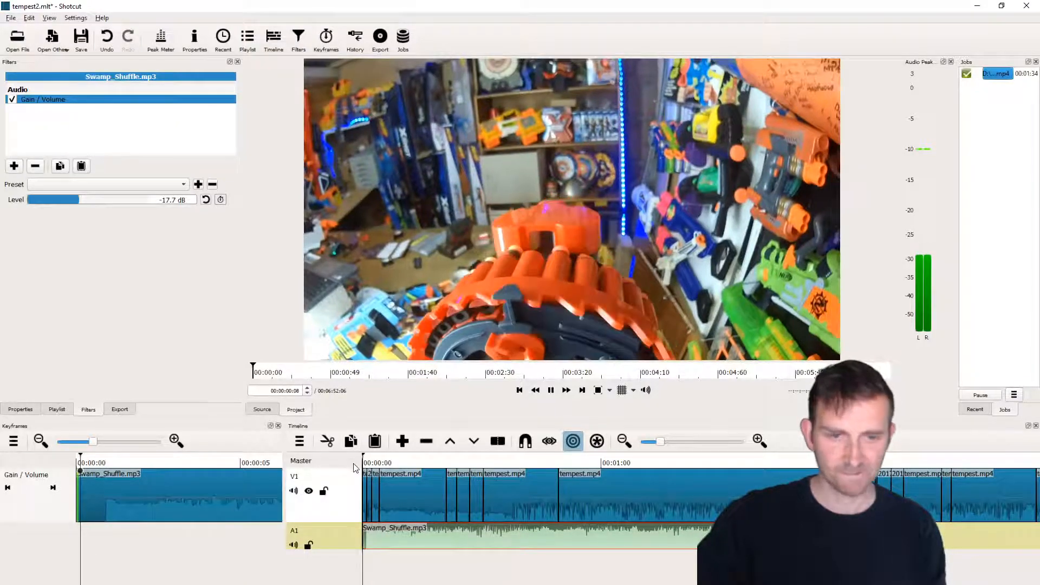
pyautogui.press('space')
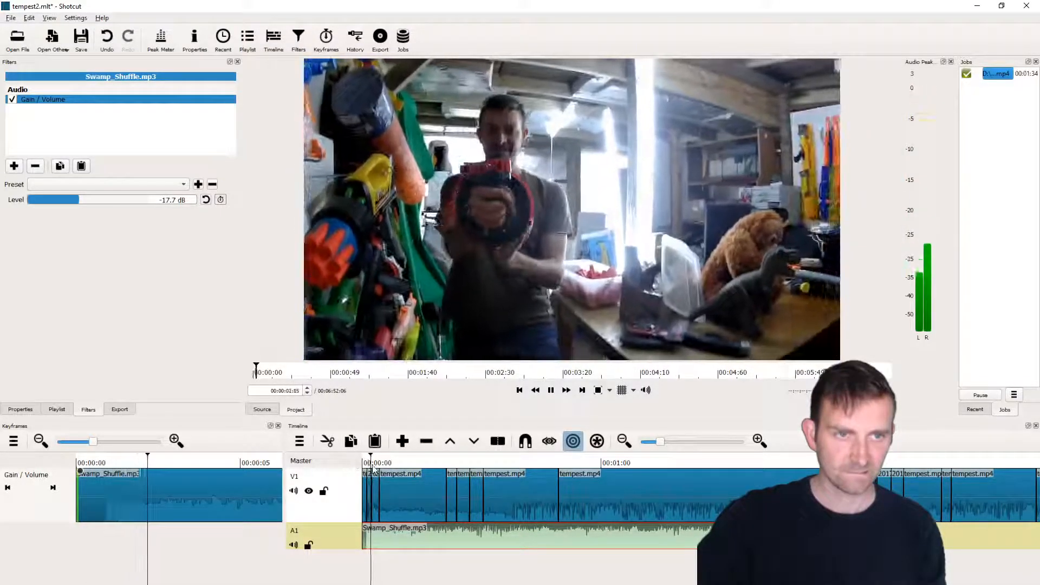
pyautogui.press('space')
pyautogui.press('Home')
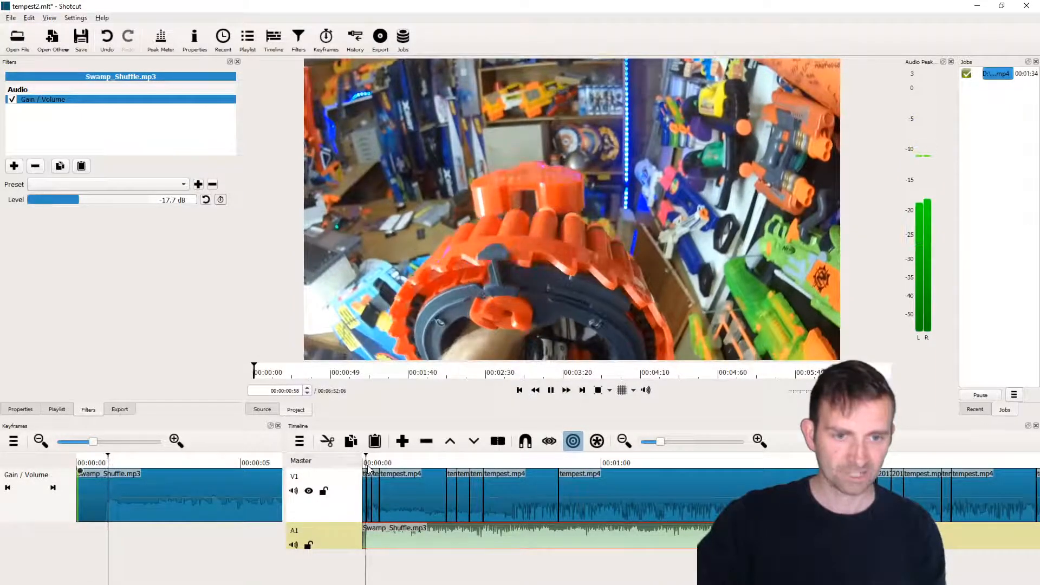
pyautogui.moveTo(365, 461); pyautogui.dragTo(365, 465)
pyautogui.press('Home')
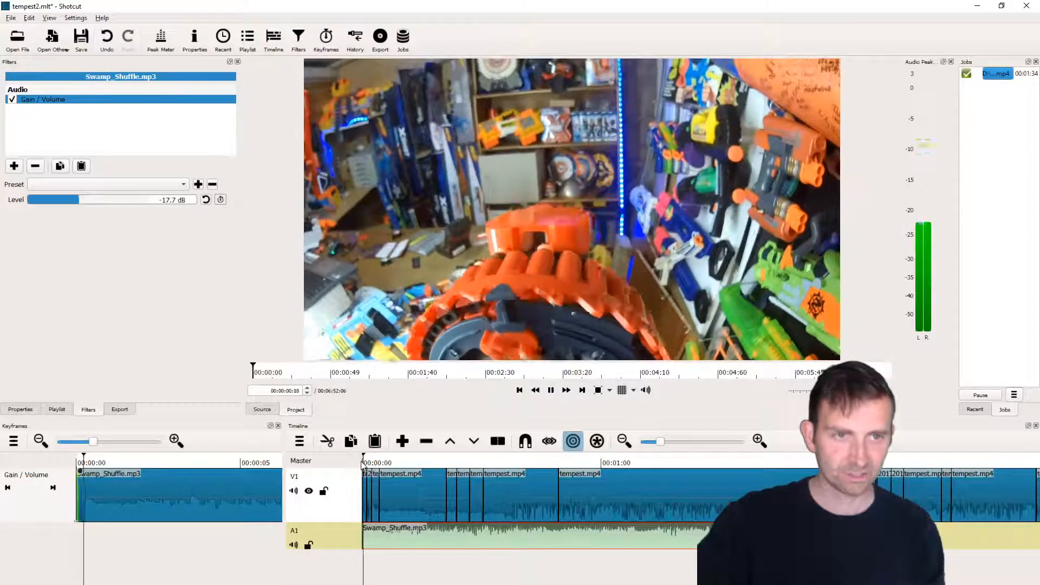
pyautogui.press('space')
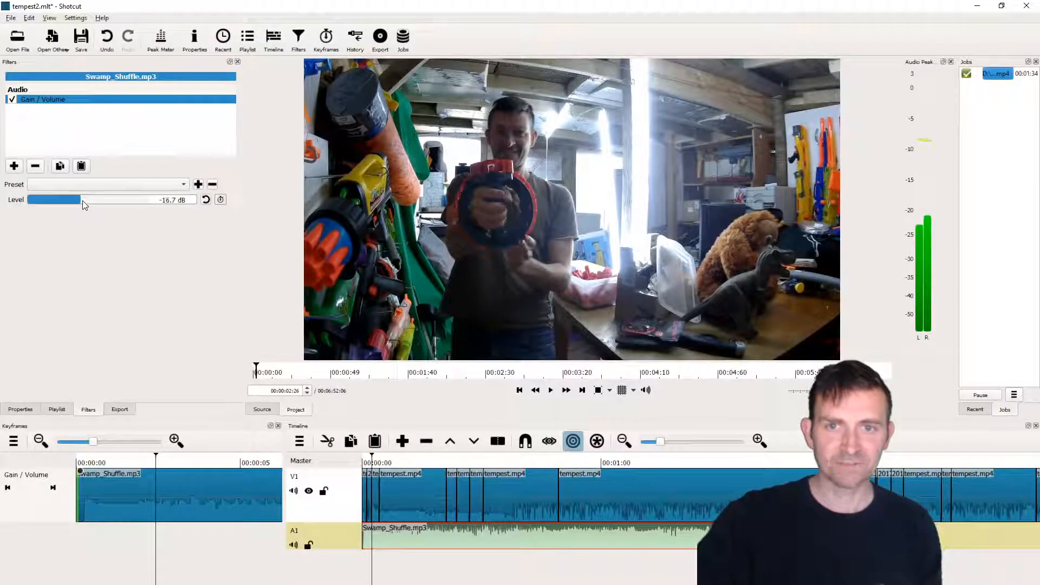
# - Set the music clip's gain level to -11.9 dB and replay the opening from the start
pyautogui.click(83, 200)
pyautogui.click(89, 201)
pyautogui.moveTo(374, 458); pyautogui.dragTo(360, 463)
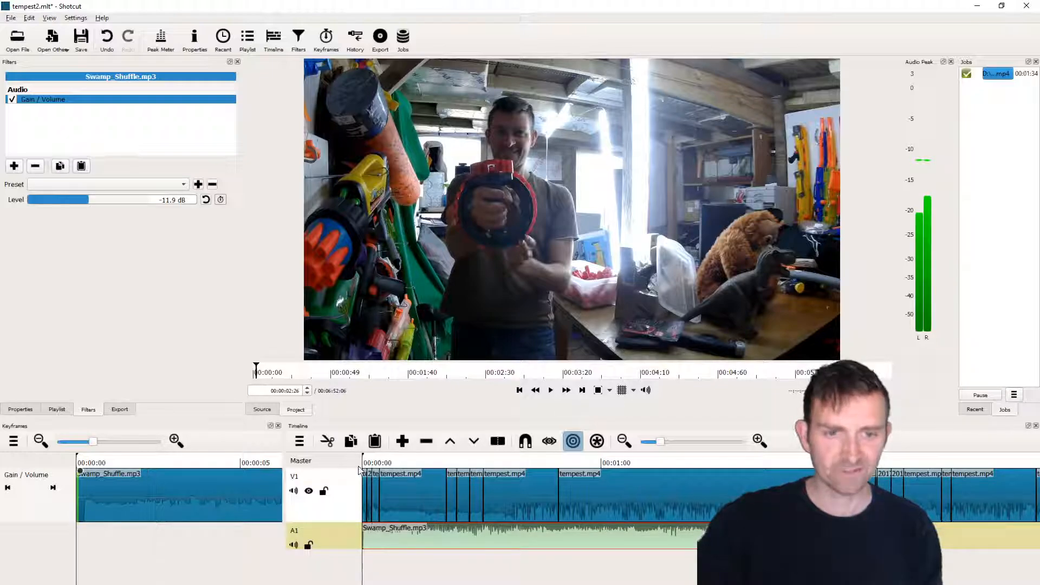
pyautogui.press('space')
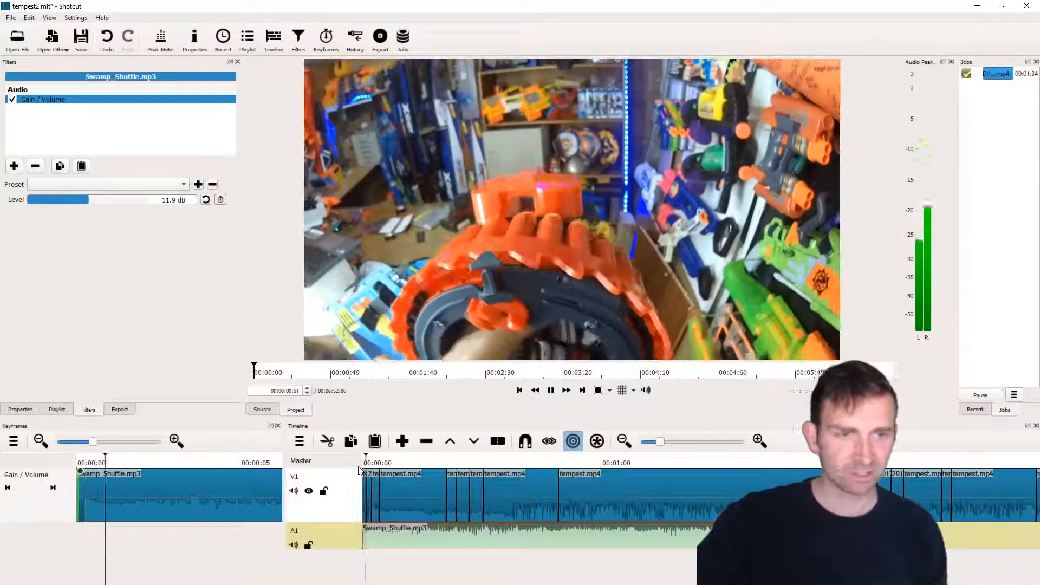
pyautogui.click(365, 462)
pyautogui.click(365, 462)
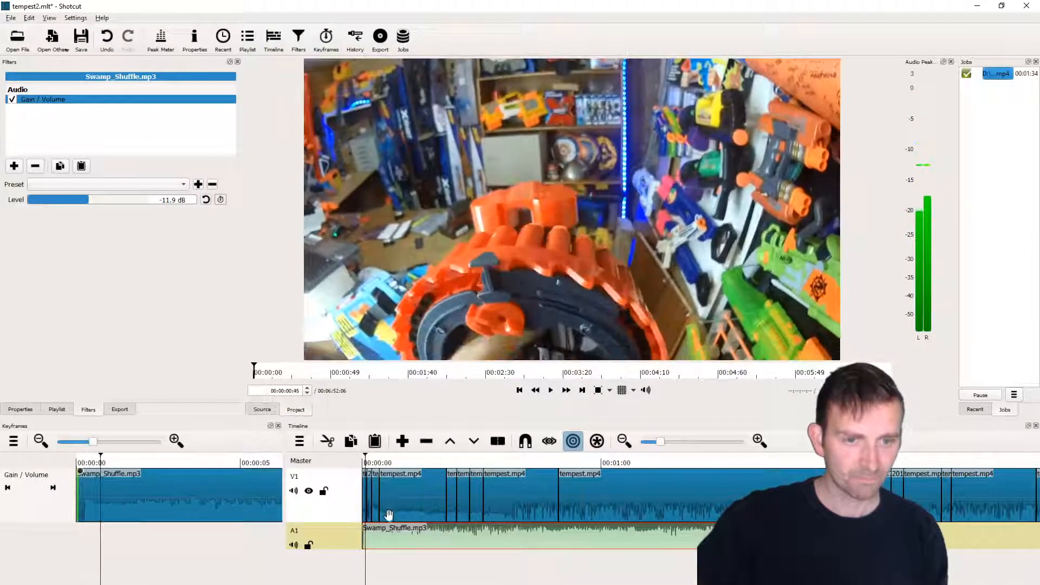
# - Find the first cut by playback, move the music clip to start there at about 1 second, and replay the project
pyautogui.click(362, 464)
pyautogui.press('space')
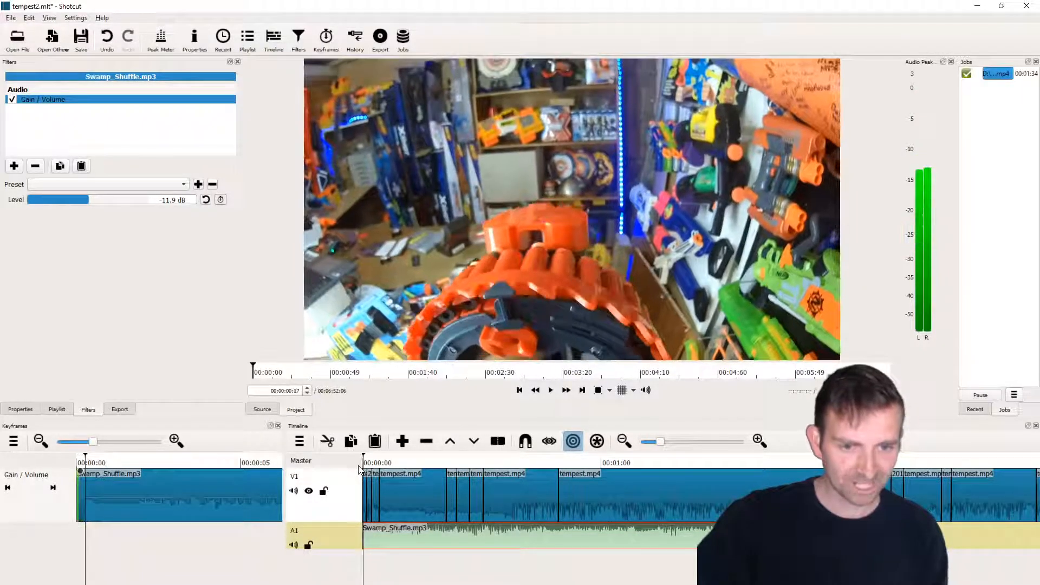
pyautogui.click(362, 465)
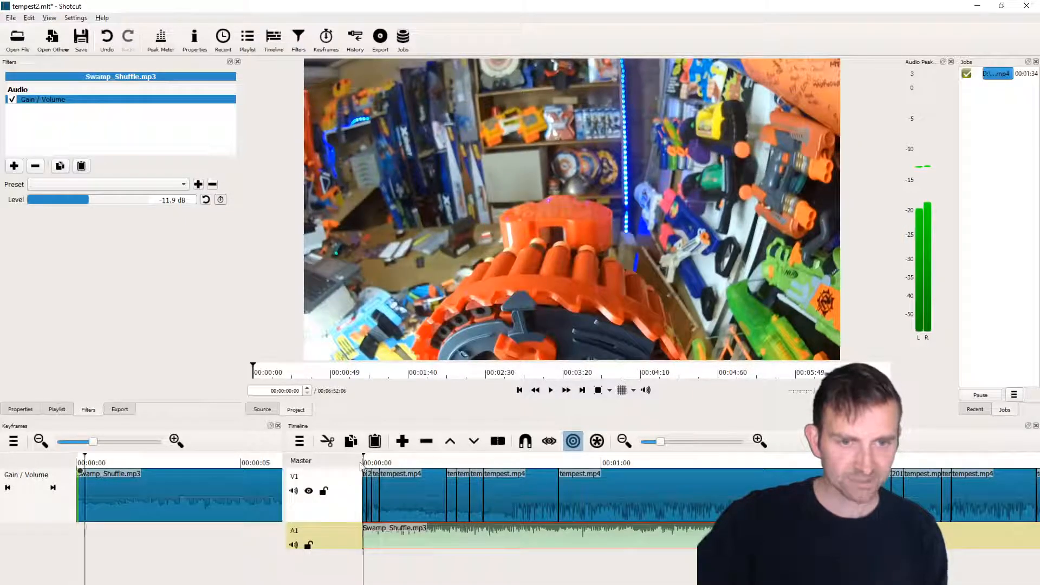
pyautogui.press('space')
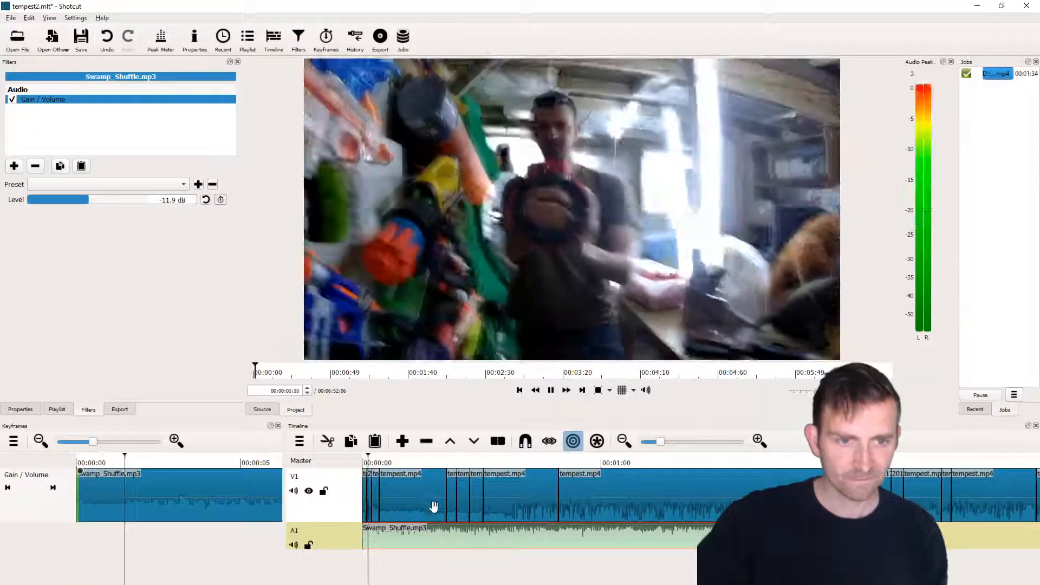
pyautogui.press('space')
pyautogui.moveTo(382, 535); pyautogui.dragTo(380, 494)
pyautogui.click(362, 465)
pyautogui.press('space')
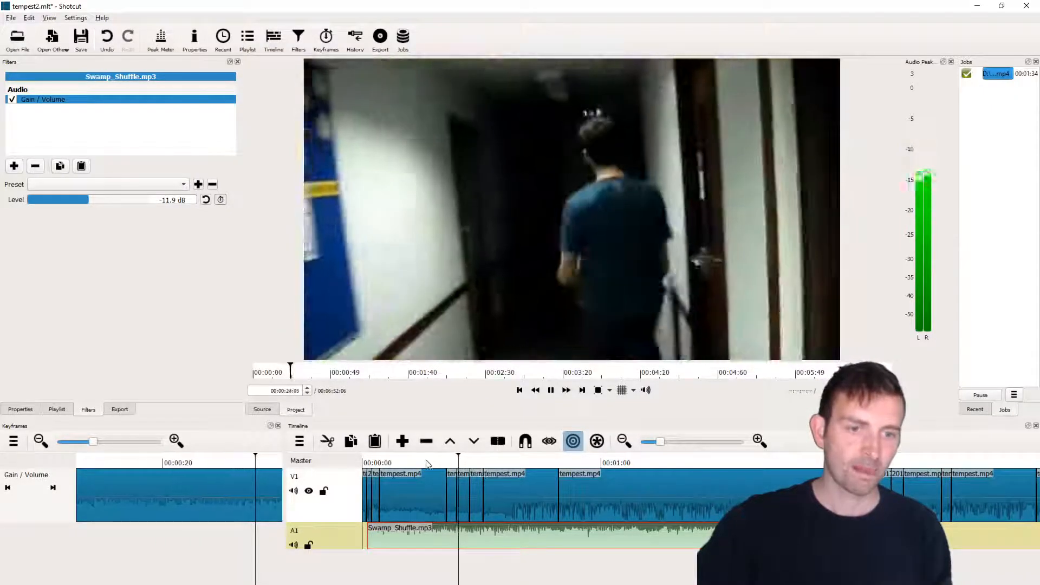
# - Split the music clip at the cut about 4 seconds in and move its second part to about 33 seconds
pyautogui.click(371, 463)
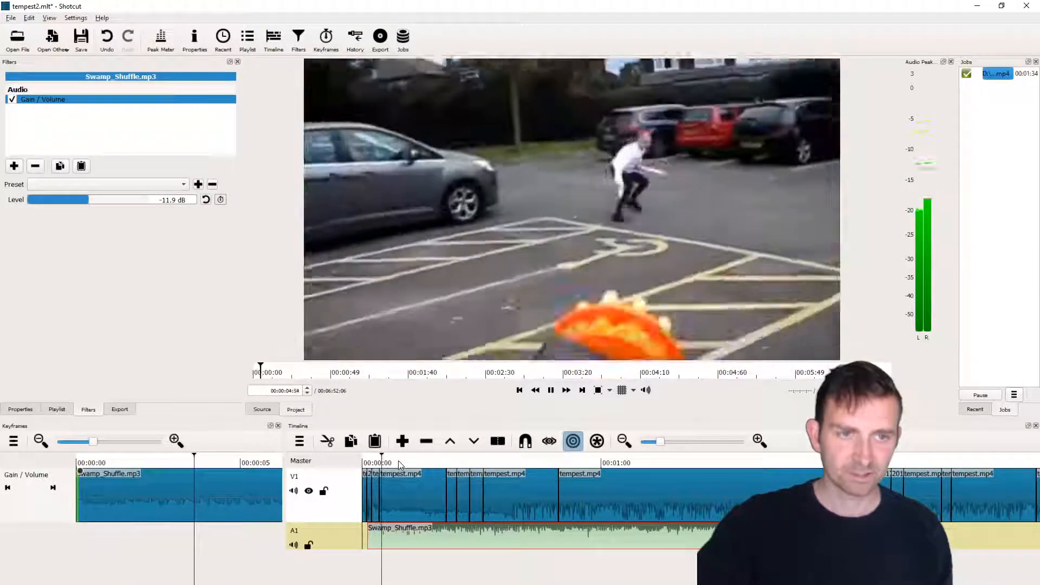
pyautogui.moveTo(382, 462); pyautogui.dragTo(378, 463)
pyautogui.press('space')
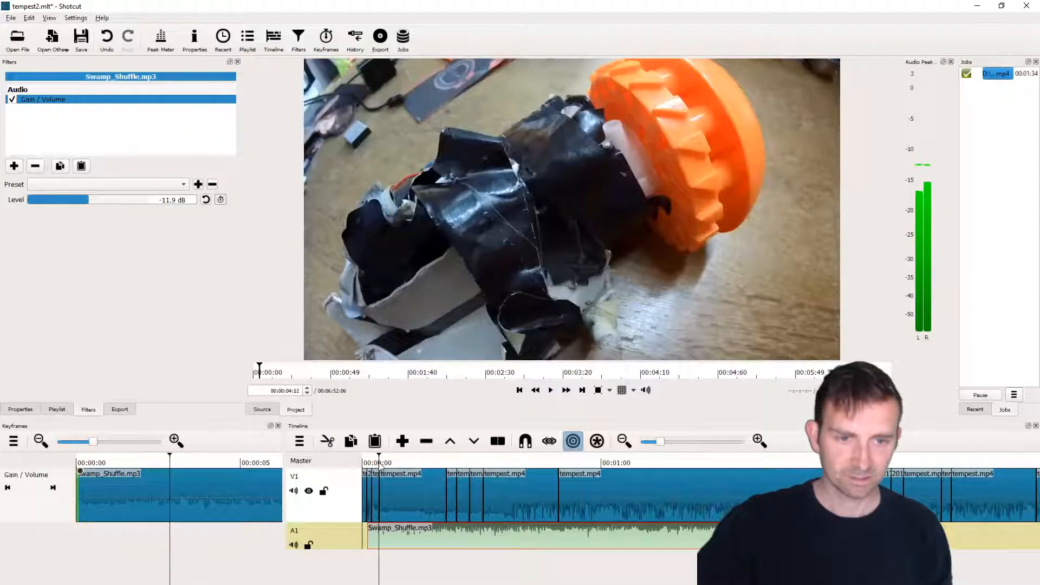
pyautogui.press('s')
pyautogui.moveTo(422, 531); pyautogui.dragTo(537, 531)
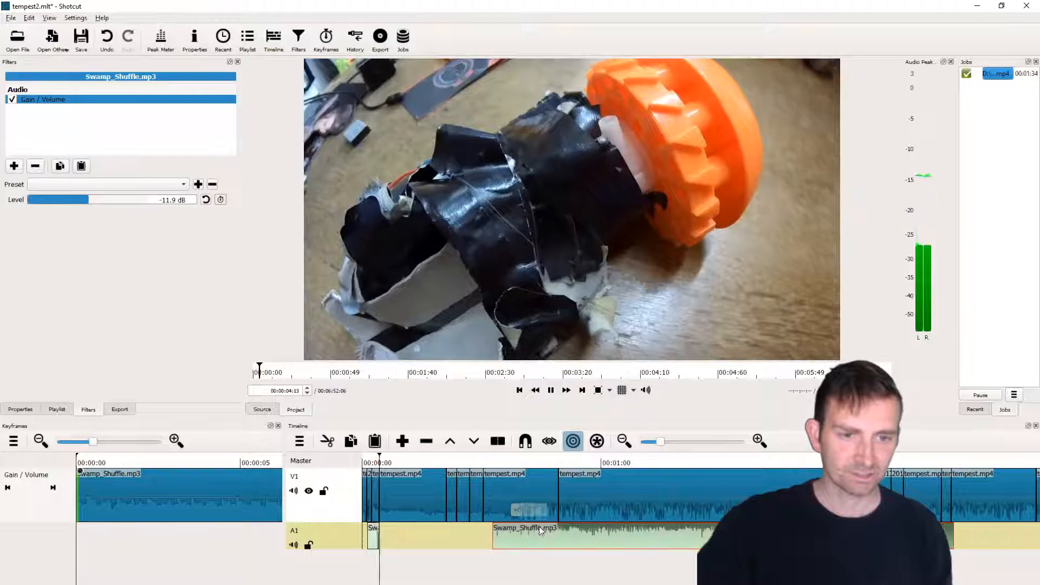
# - Add a Gain / Volume filter to the tempest.mp4 clip following the music split and raise its level to 4.1 dB
pyautogui.press('space')
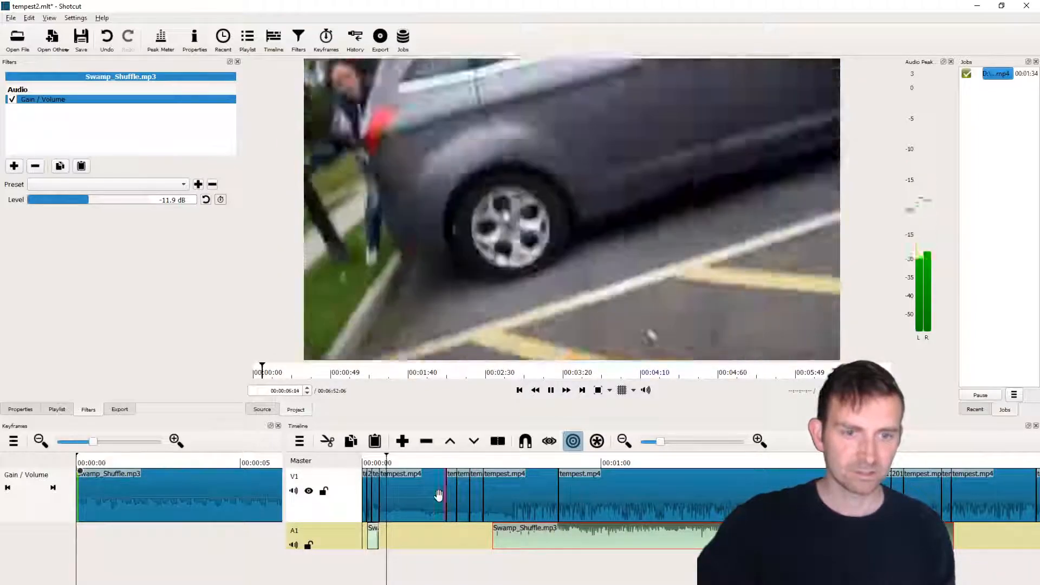
pyautogui.click(416, 496)
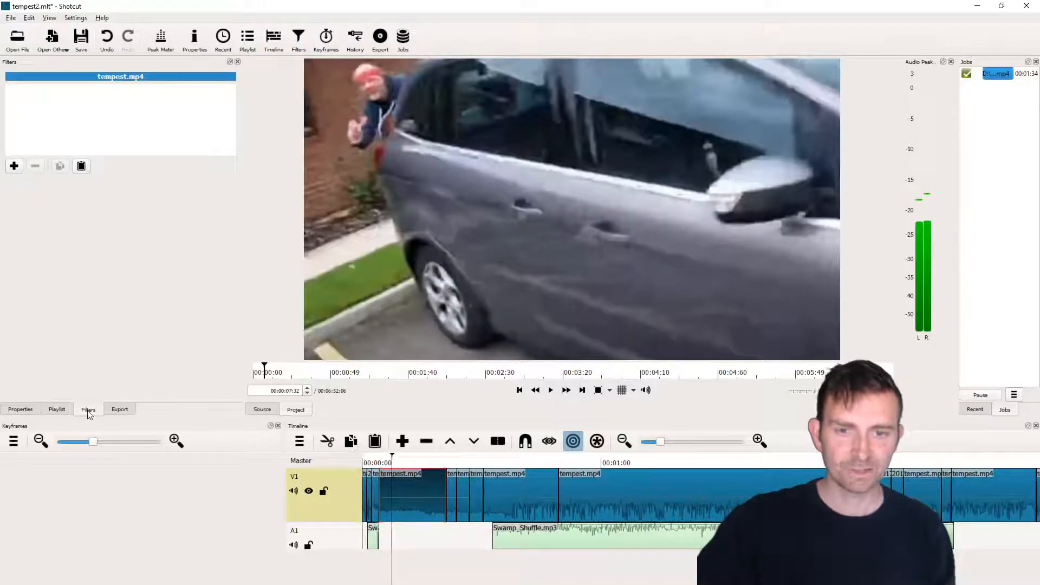
pyautogui.click(14, 166)
pyautogui.click(49, 250)
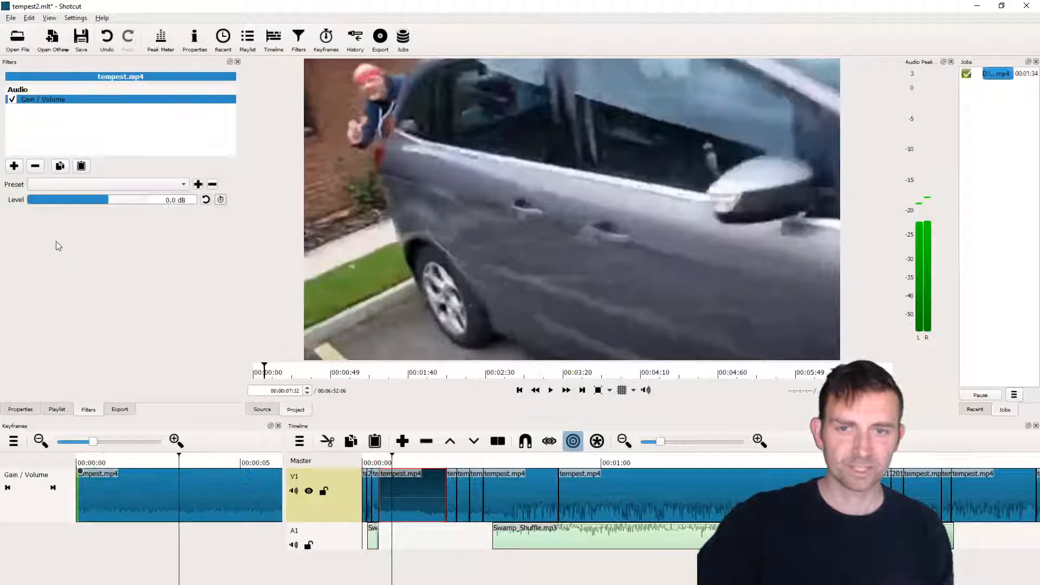
pyautogui.moveTo(115, 201); pyautogui.dragTo(118, 202)
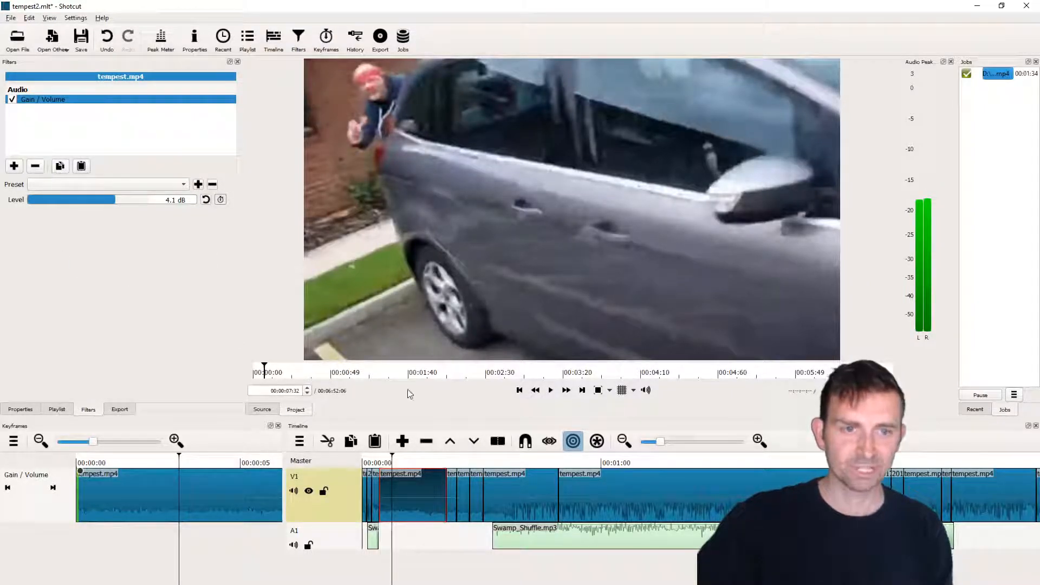
# - Play to the next tempest.mp4 clip at about 20 seconds and paste the 4.1 dB Gain / Volume filter onto it
pyautogui.click(440, 464)
pyautogui.press('space')
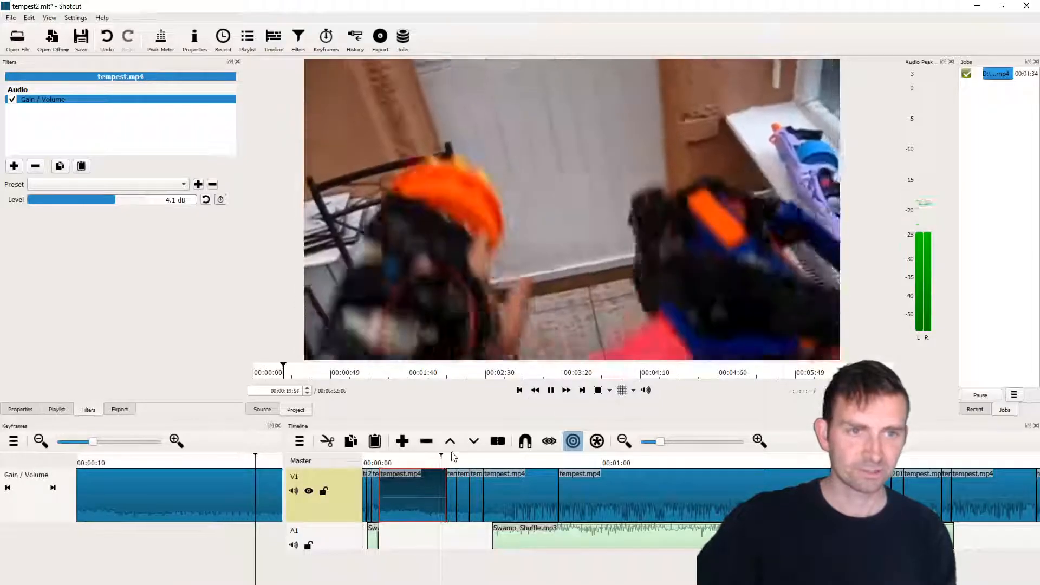
pyautogui.click(453, 496)
pyautogui.press('space')
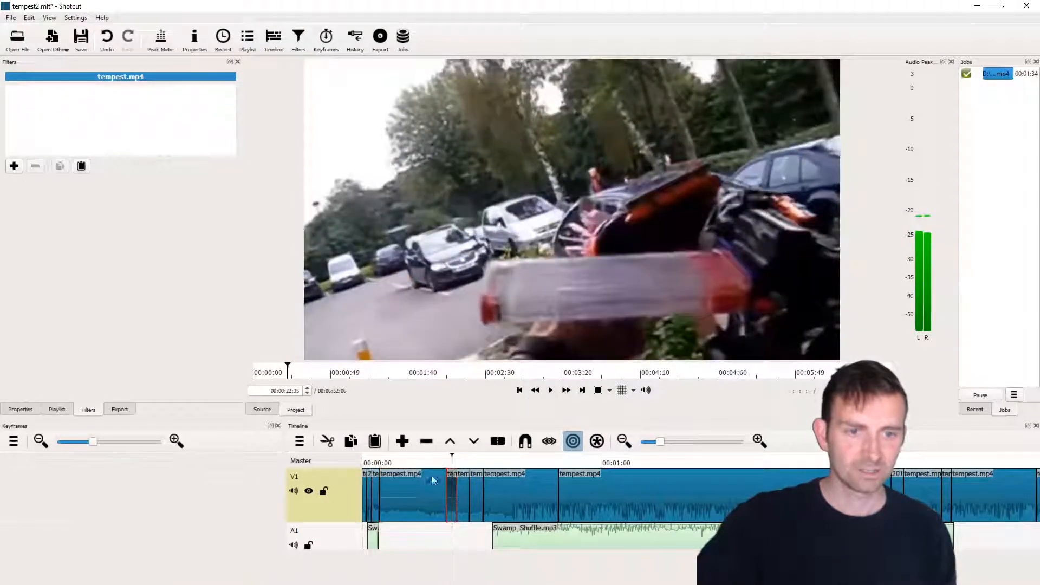
pyautogui.click(81, 166)
pyautogui.press('space')
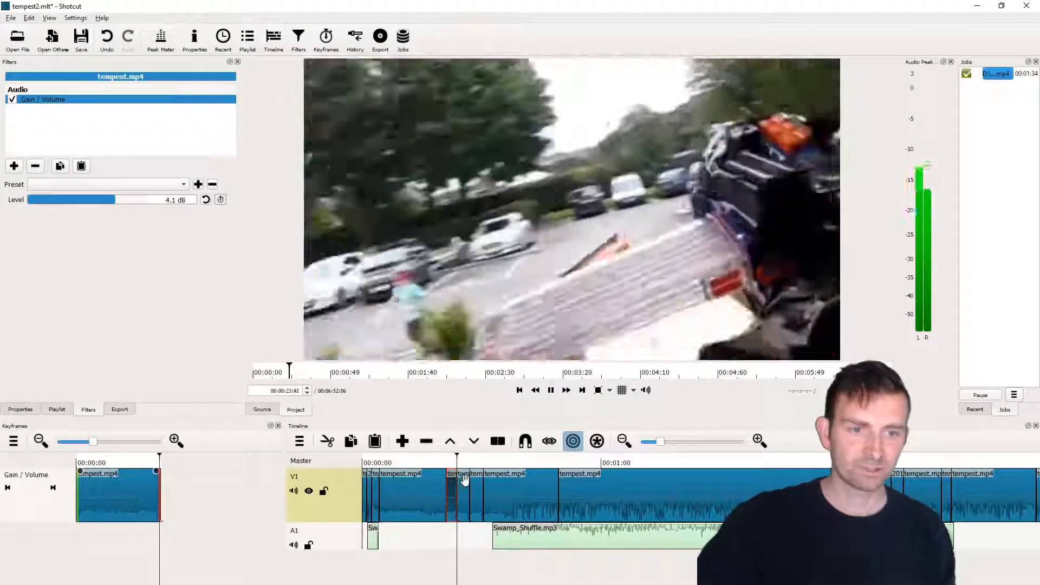
# - Paste the 4.1 dB Gain / Volume filter onto each of the next three tempest.mp4 clips, up to the one beginning near 30 seconds
pyautogui.click(463, 482)
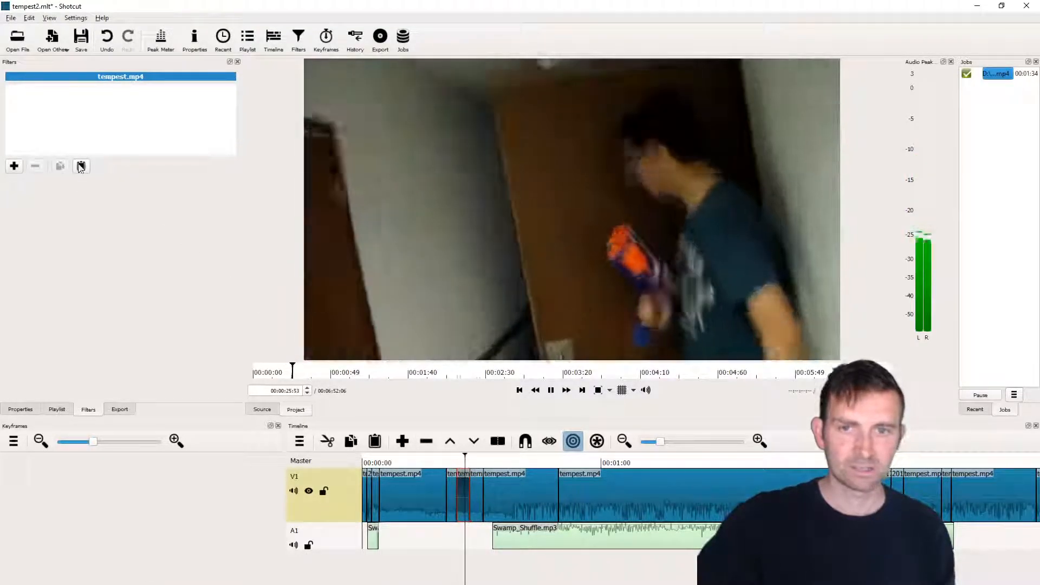
pyautogui.click(80, 165)
pyautogui.click(476, 490)
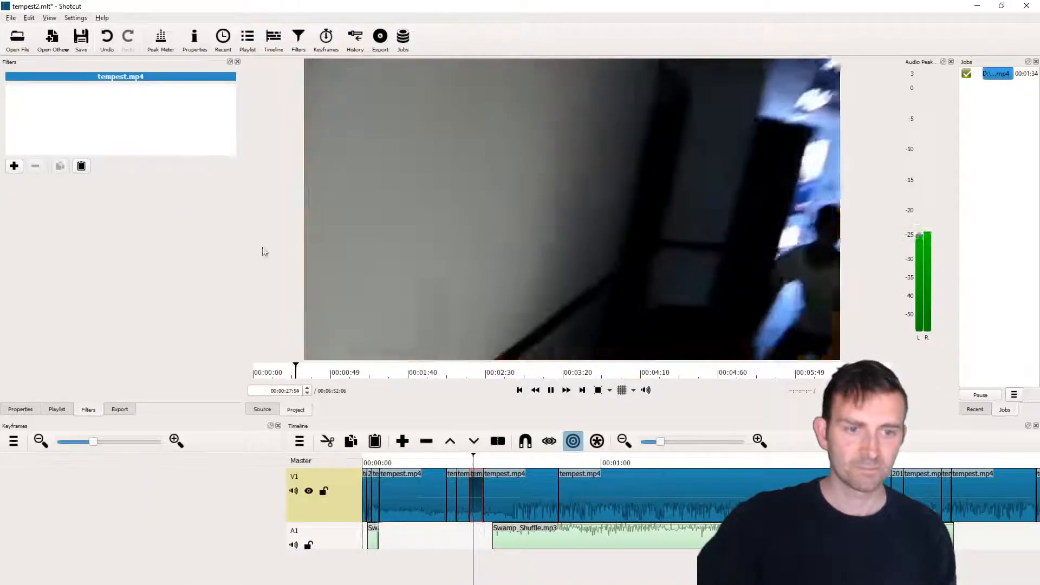
pyautogui.click(81, 166)
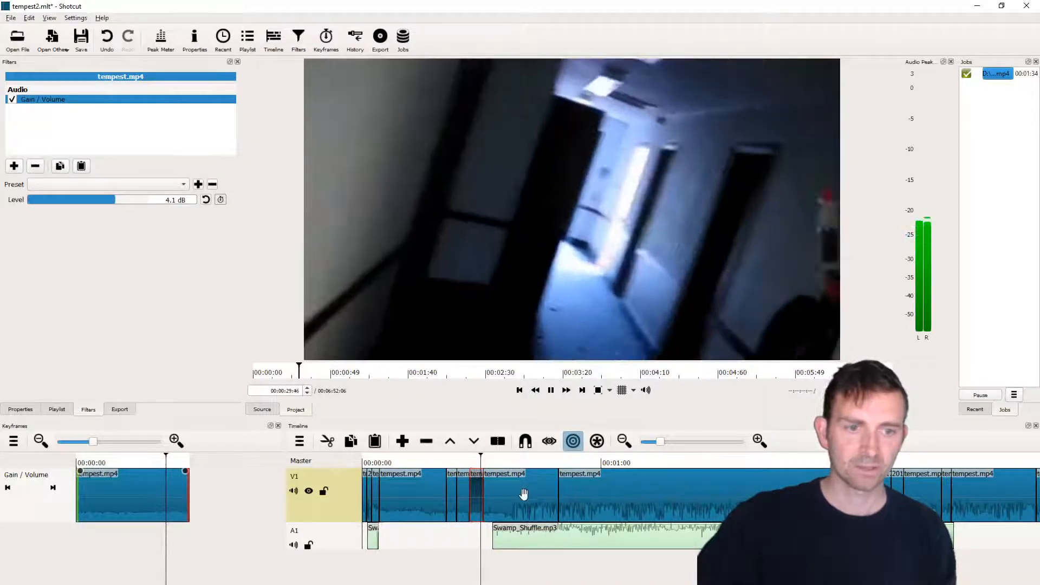
pyautogui.click(523, 493)
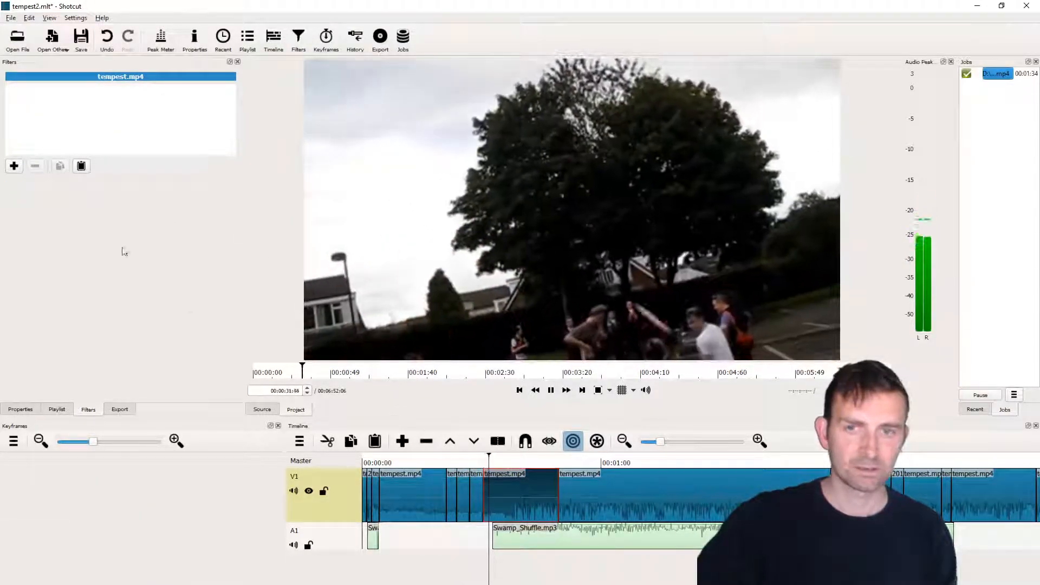
pyautogui.click(81, 165)
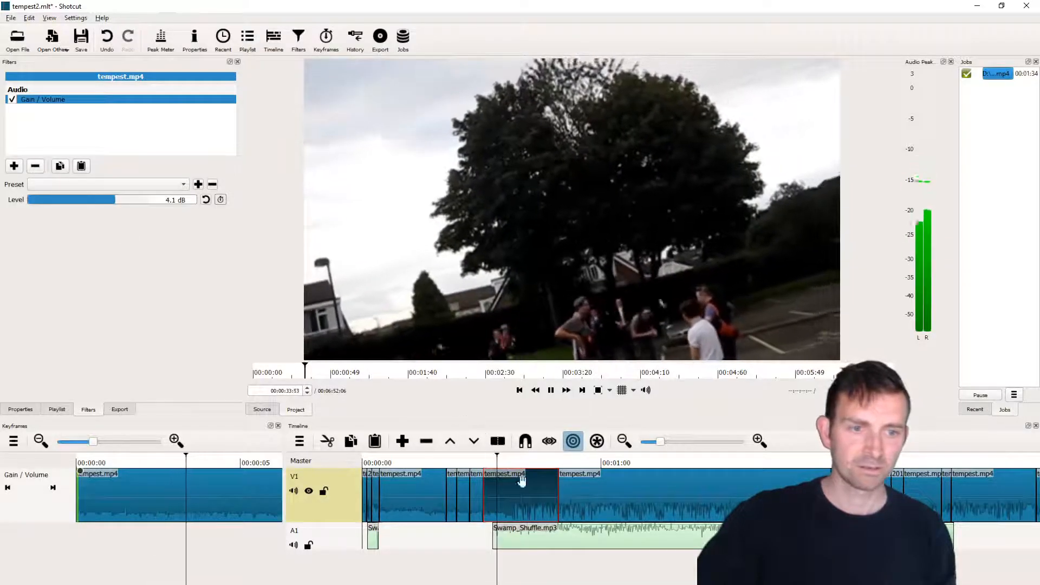
# - Find the scene change at about 37 seconds by playback and move the second Swamp_Shuffle.mp3 part to start there
pyautogui.moveTo(563, 543); pyautogui.dragTo(605, 544)
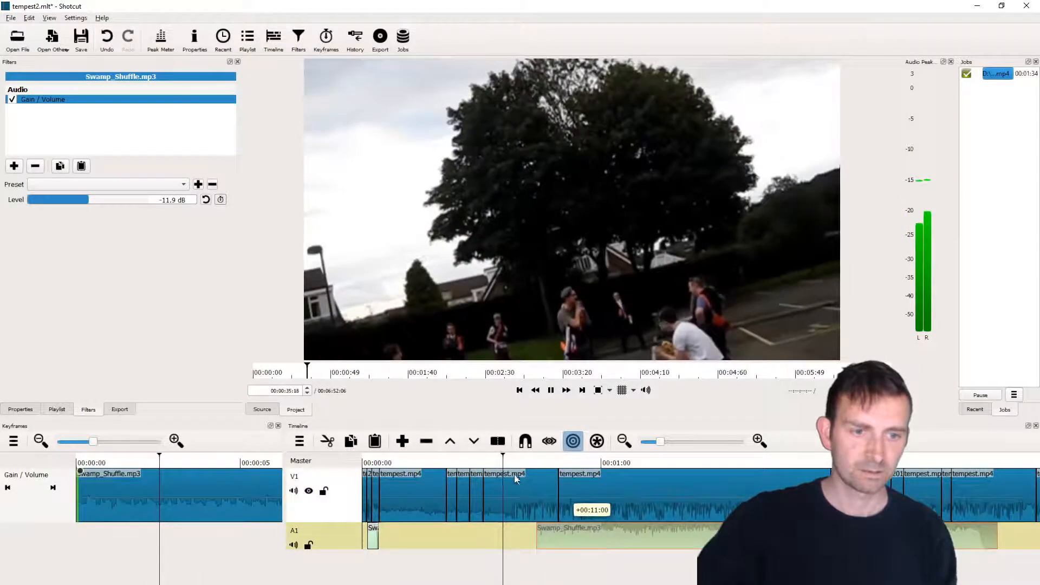
pyautogui.moveTo(515, 477); pyautogui.dragTo(515, 474)
pyautogui.press('space')
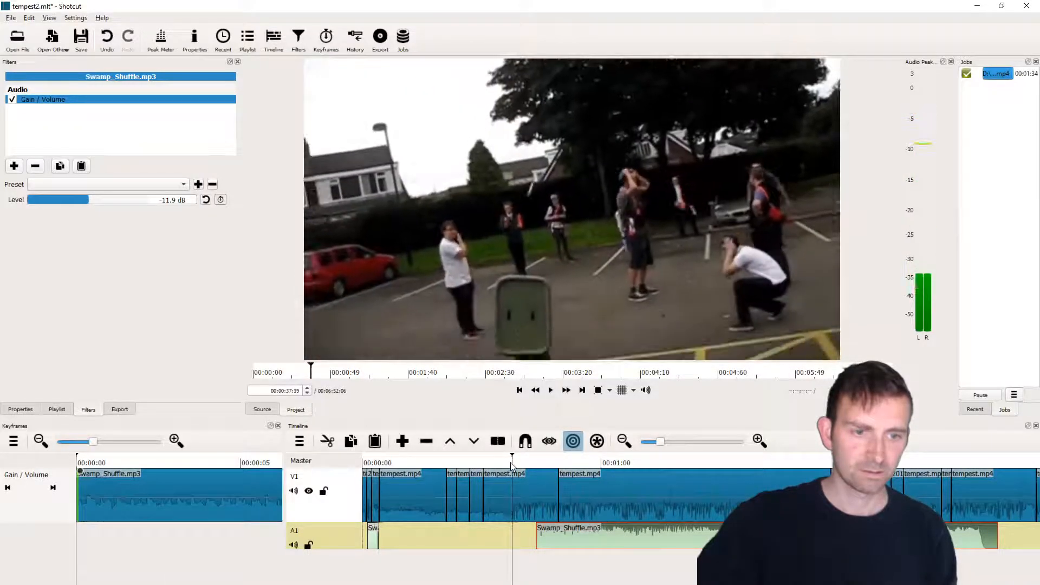
pyautogui.click(511, 463)
pyautogui.moveTo(554, 536); pyautogui.dragTo(534, 537)
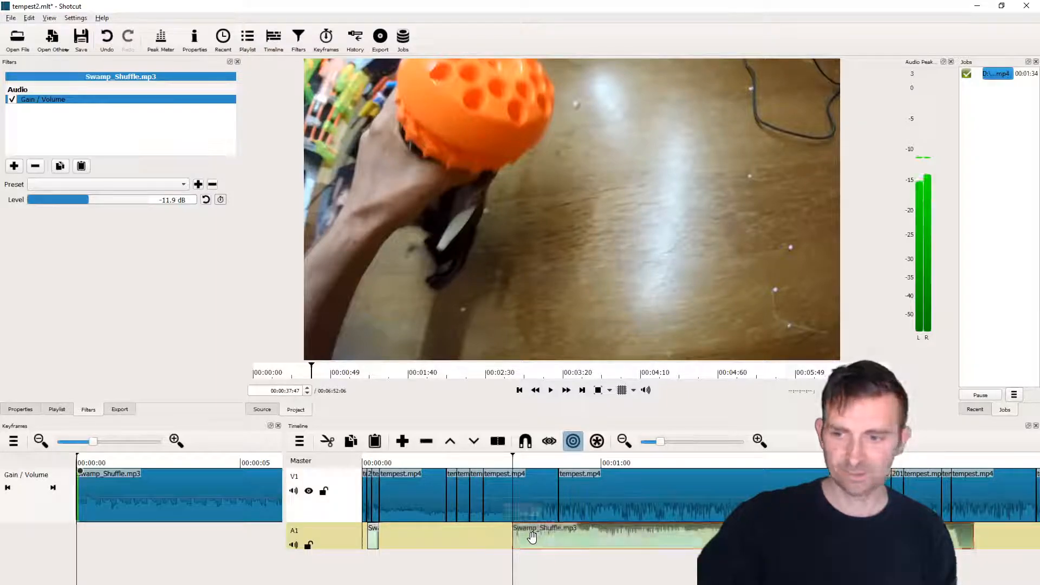
# - Play the project from the second Swamp_Shuffle.mp3 part and set that part's gain level to -15.1 dB
pyautogui.press('space')
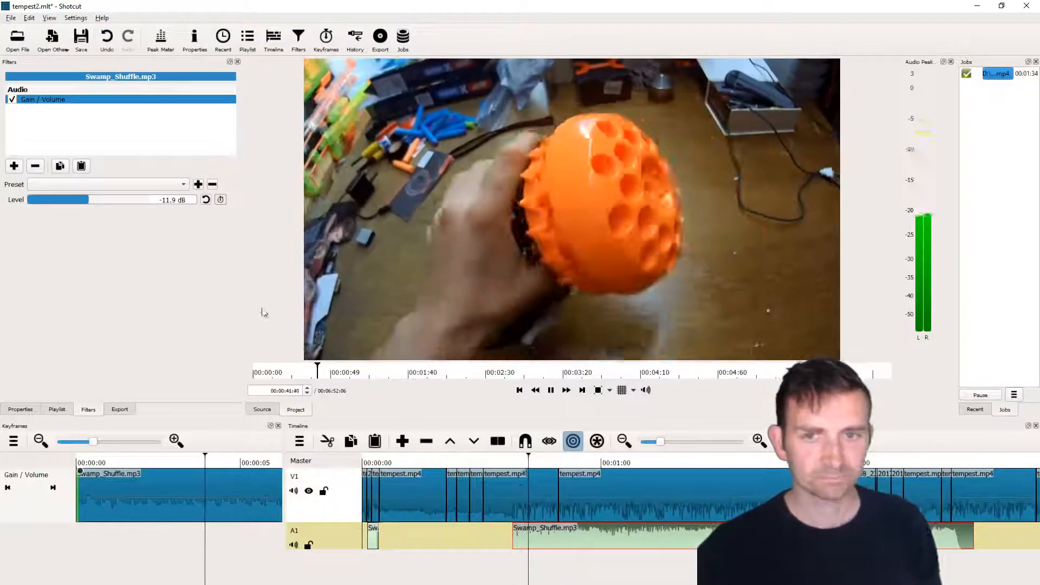
pyautogui.click(82, 199)
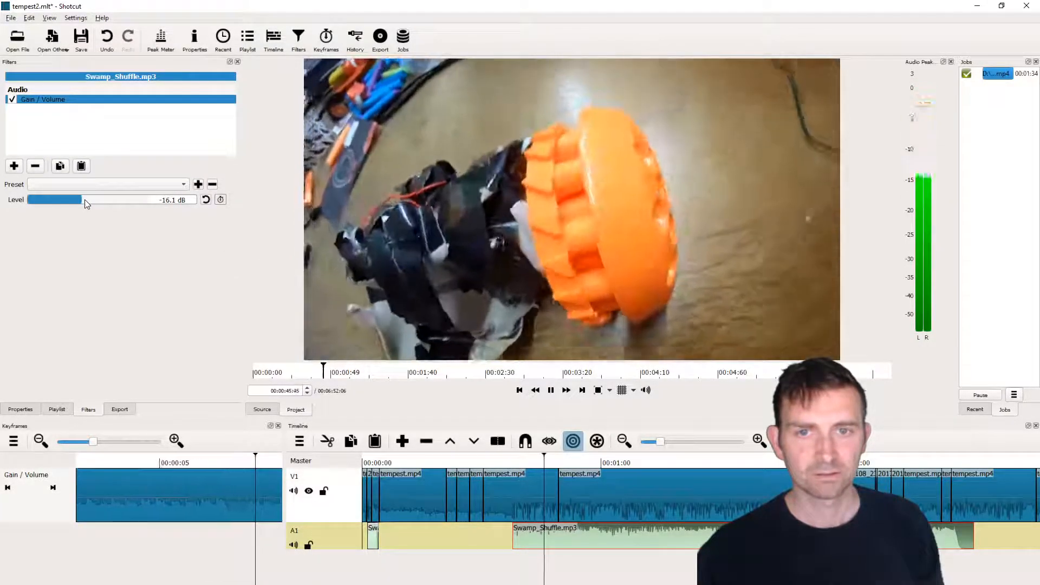
pyautogui.click(85, 200)
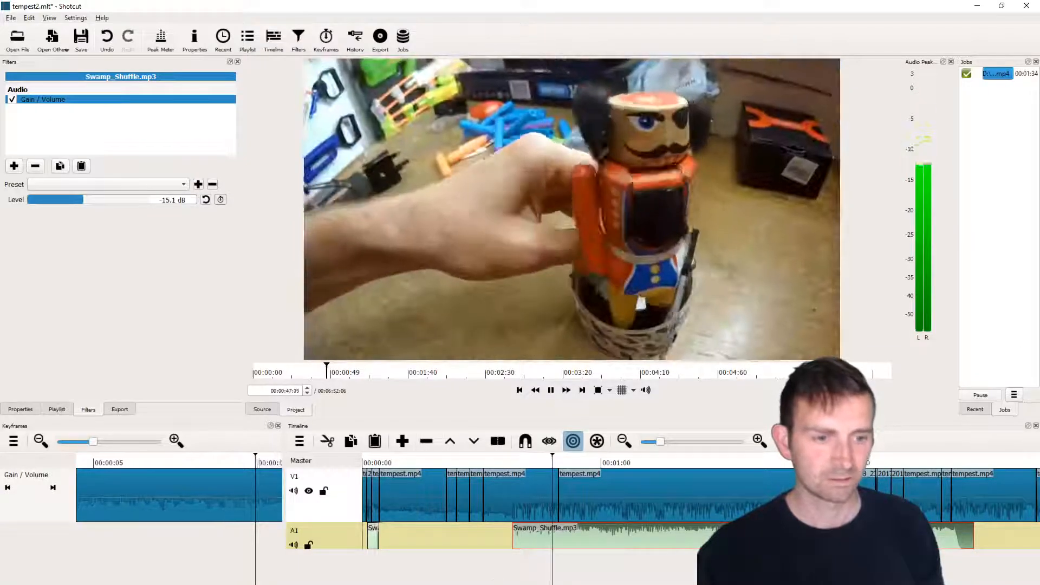
pyautogui.scroll(-1, 590, 571)
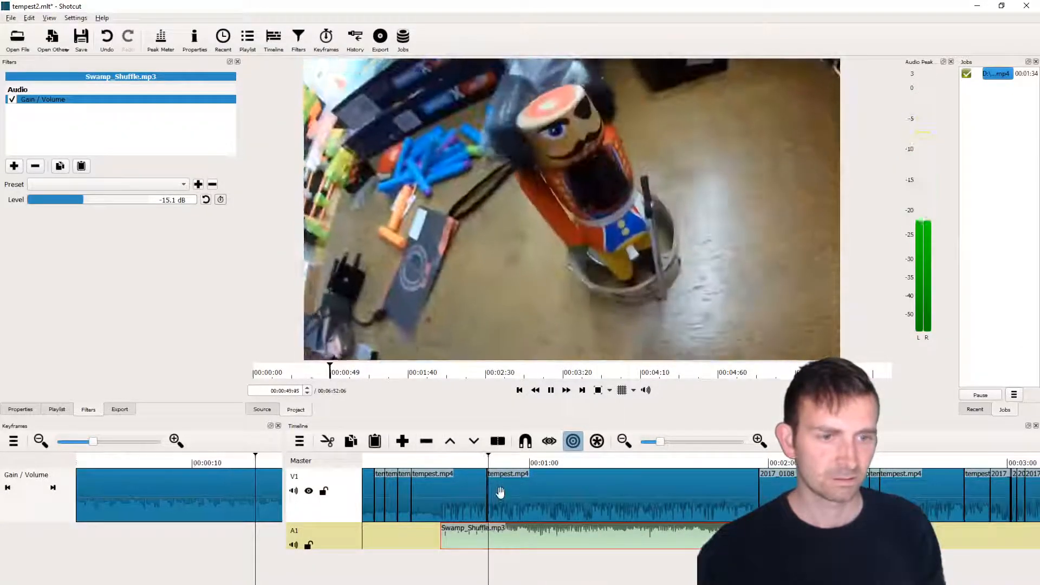
# - Split the Swamp_Shuffle.mp3 clip at about 52 seconds and move its remaining part to about 1:21
pyautogui.click(551, 391)
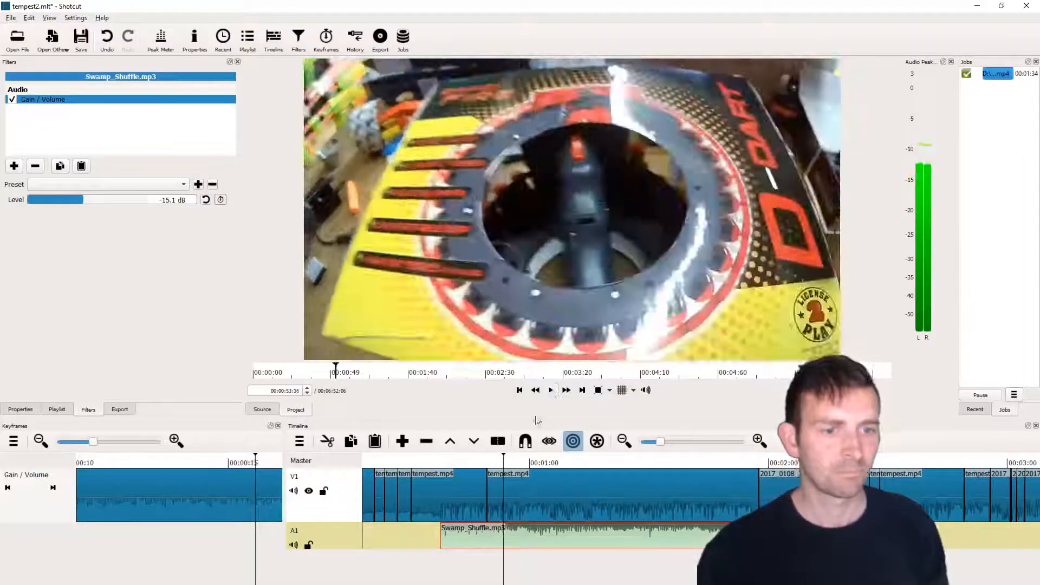
pyautogui.click(489, 472)
pyautogui.press('space')
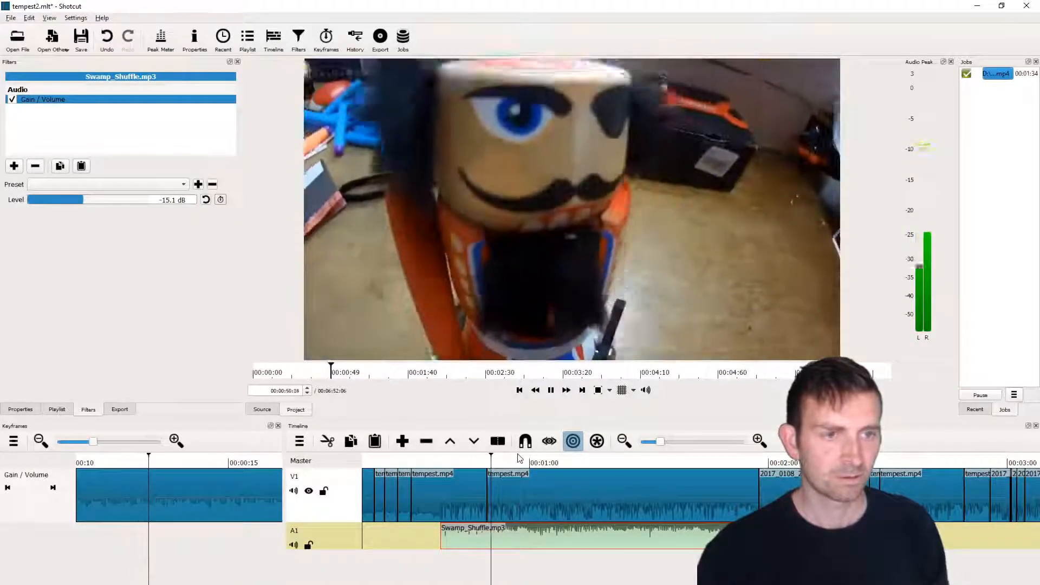
pyautogui.press('space')
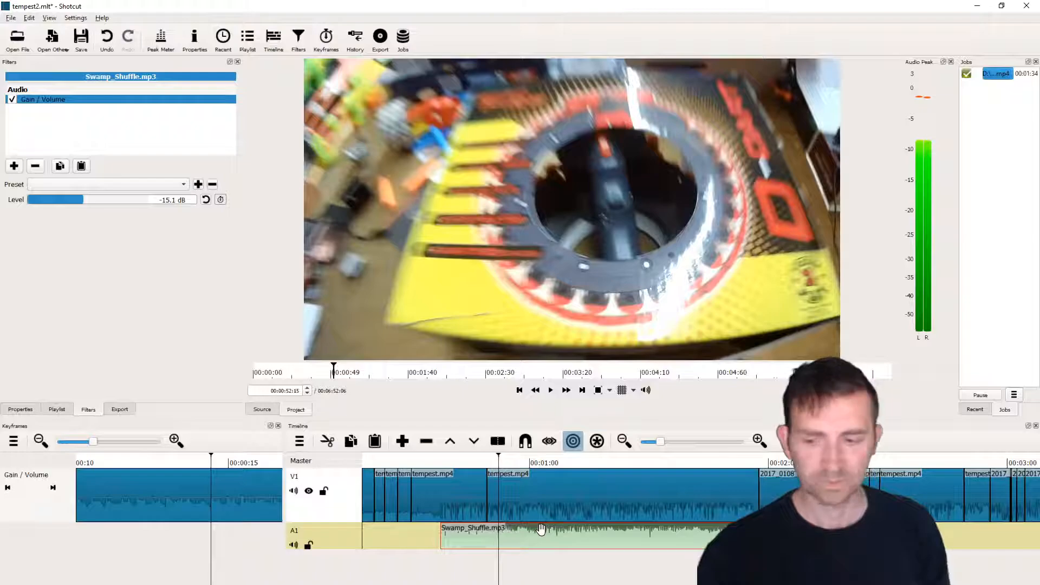
pyautogui.press('s')
pyautogui.moveTo(542, 536); pyautogui.dragTo(663, 531)
pyautogui.press('space')
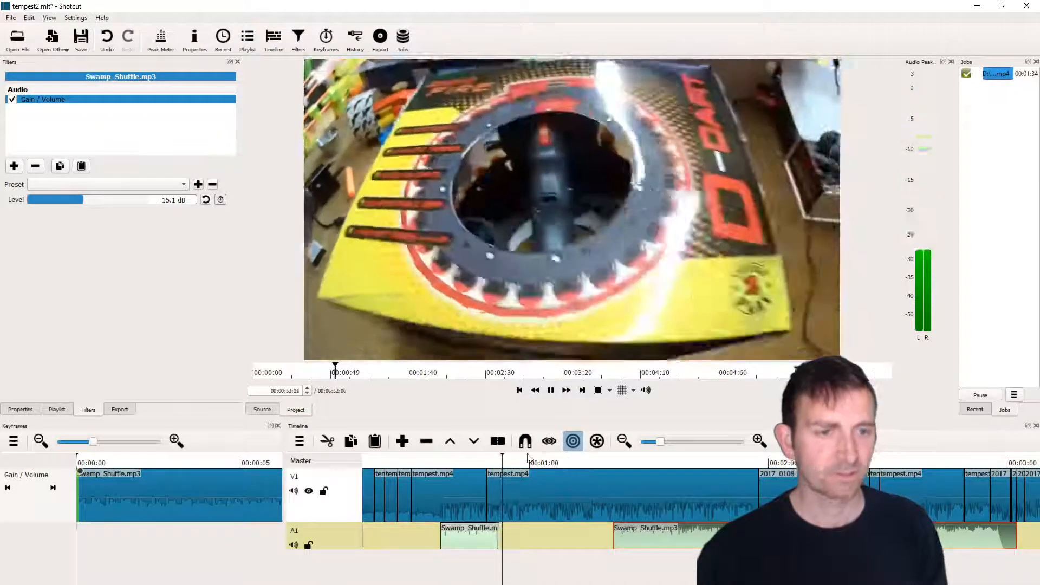
# - Add Accidents_Will_Happen.mp3 to the playlist and place it on track A1 at about 1 minute
pyautogui.press('space')
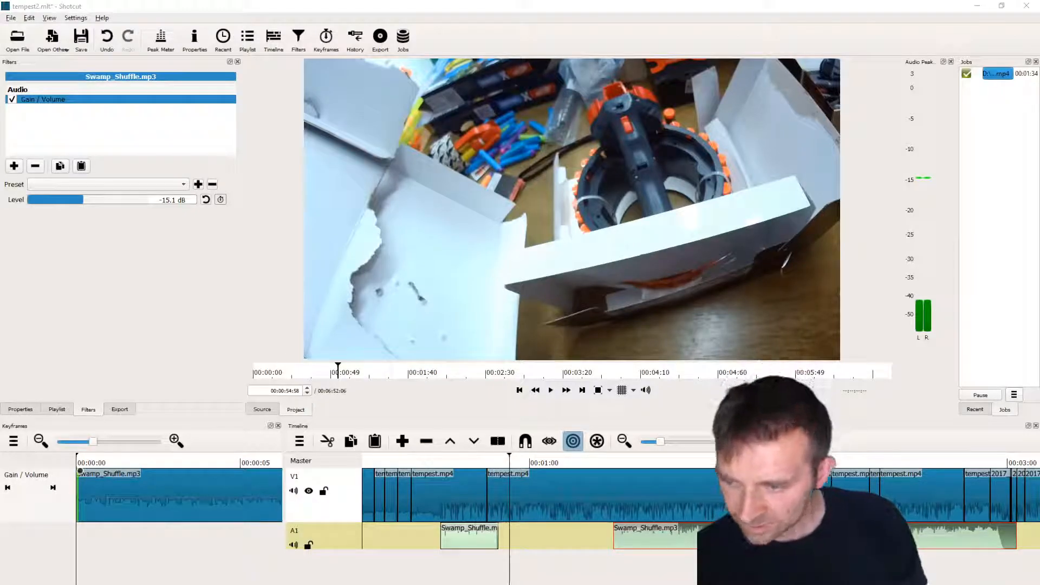
pyautogui.moveTo(505, 584); pyautogui.dragTo(174, 496)
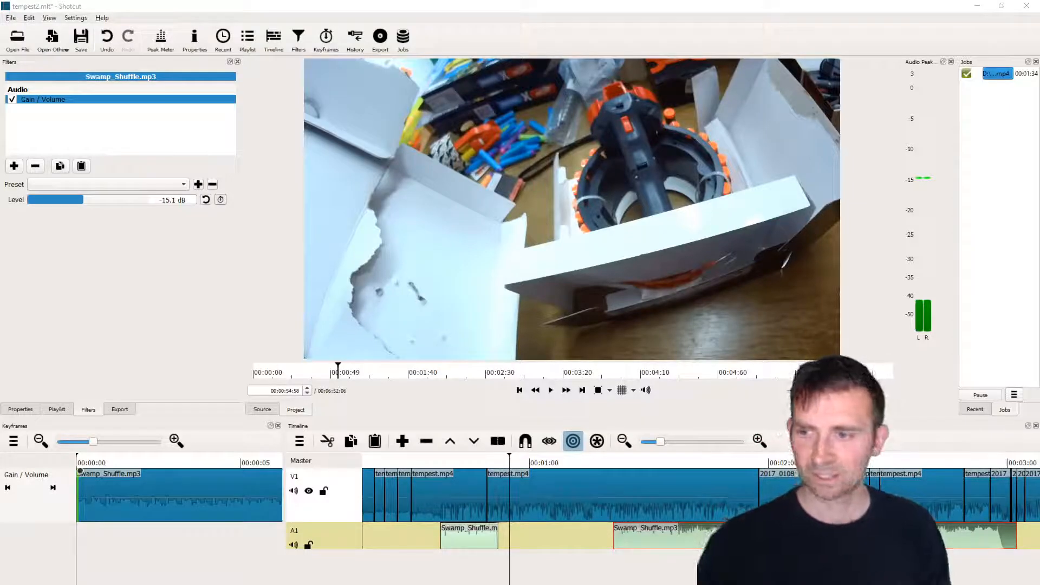
pyautogui.click(57, 409)
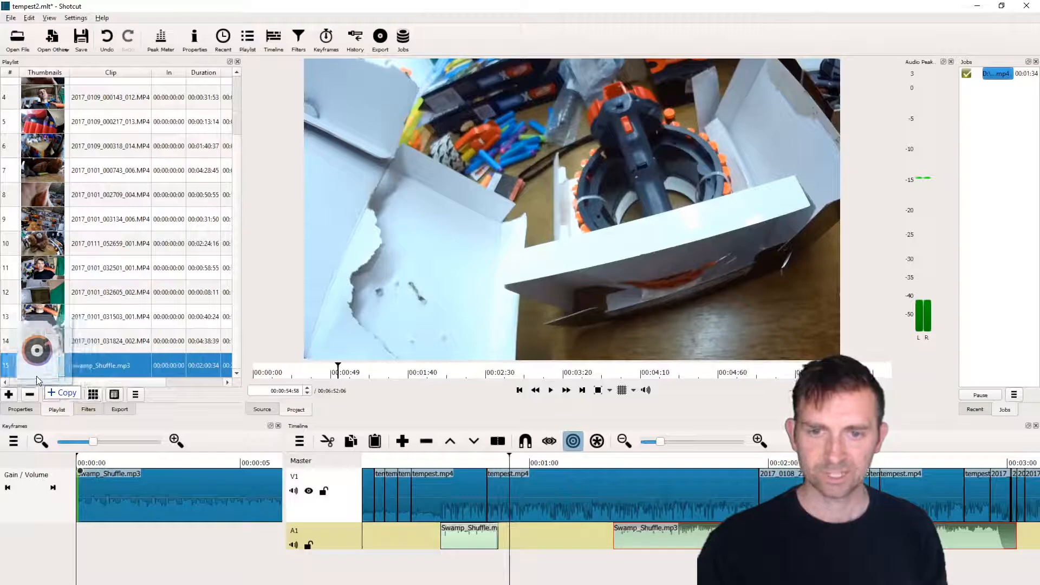
pyautogui.moveTo(37, 379); pyautogui.dragTo(551, 528)
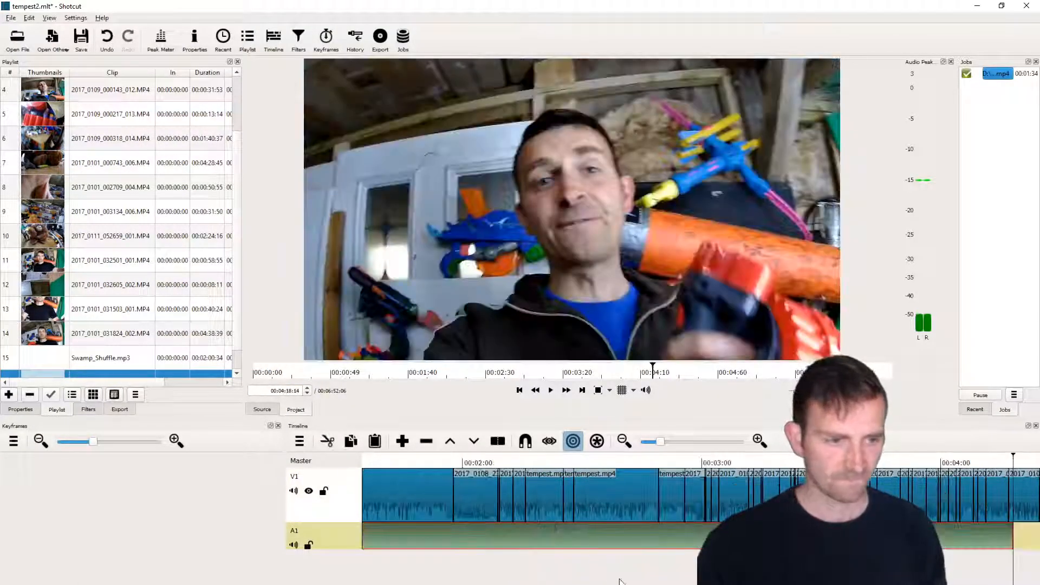
pyautogui.scroll(6, 579, 488)
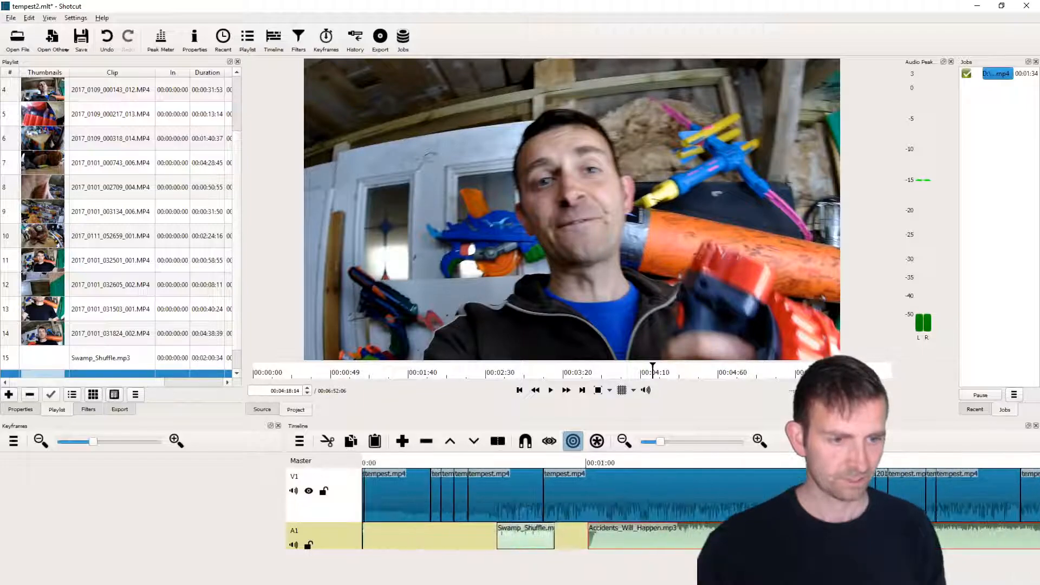
# - Move Accidents_Will_Happen.mp3 to start directly after the Swamp_Shuffle.mp3 part at about 52 seconds and play the transition
pyautogui.moveTo(614, 536); pyautogui.dragTo(575, 534)
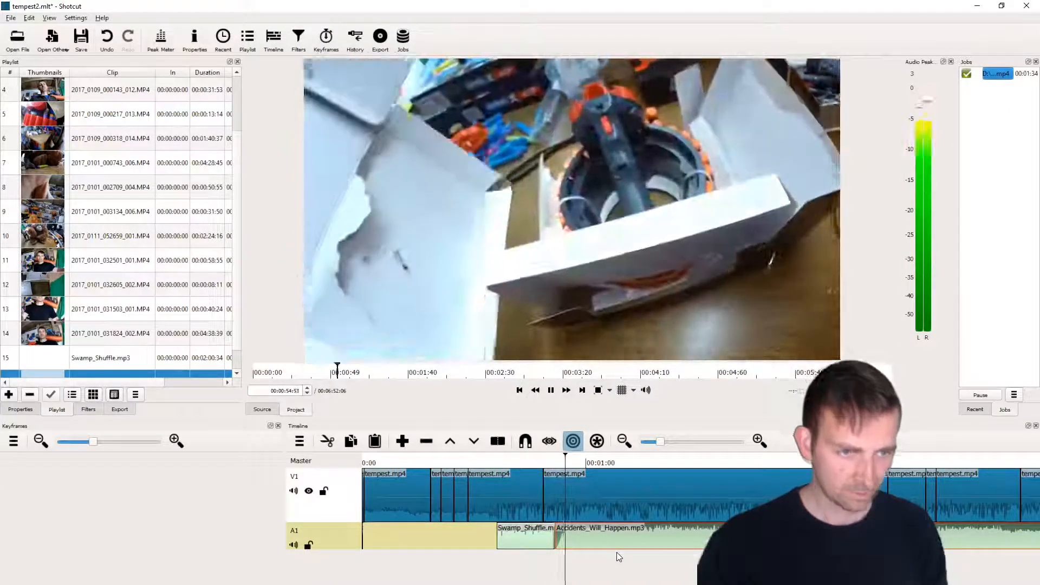
pyautogui.press('space')
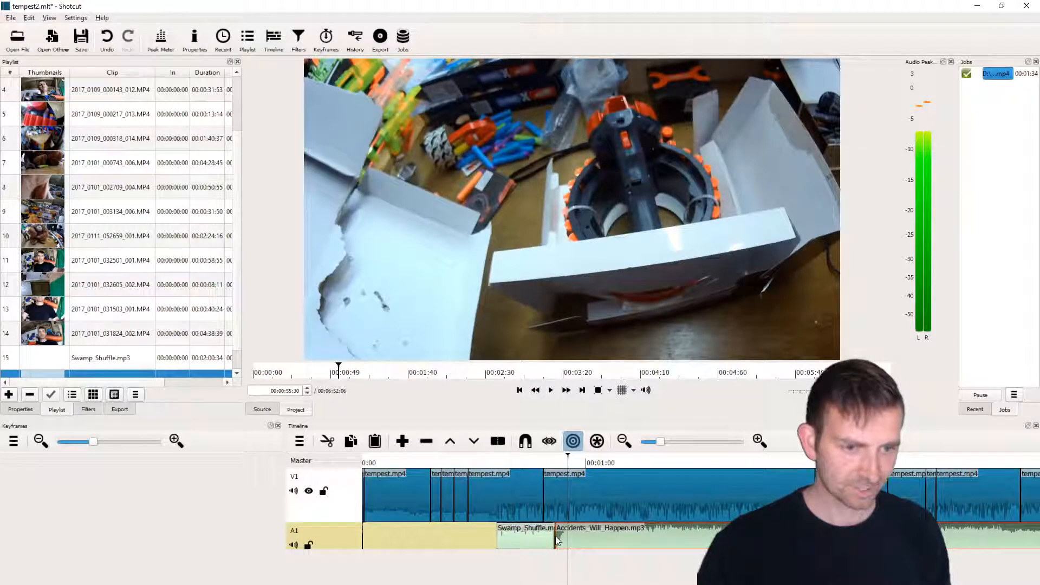
pyautogui.moveTo(556, 536); pyautogui.dragTo(553, 537)
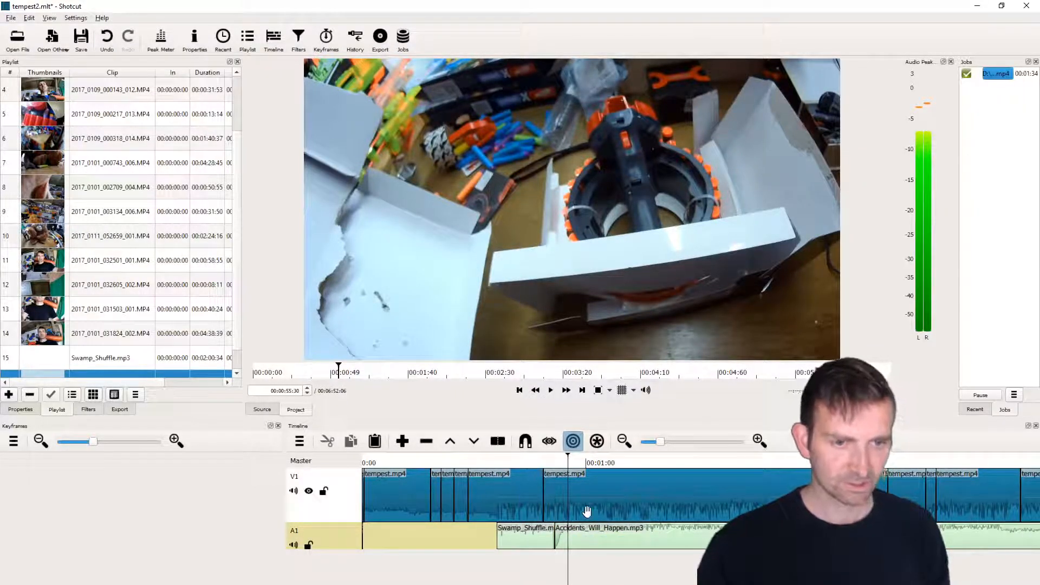
# - Add a Gain / Volume filter to Accidents_Will_Happen.mp3 and lower its level to -12.8 dB
pyautogui.click(595, 537)
pyautogui.click(87, 409)
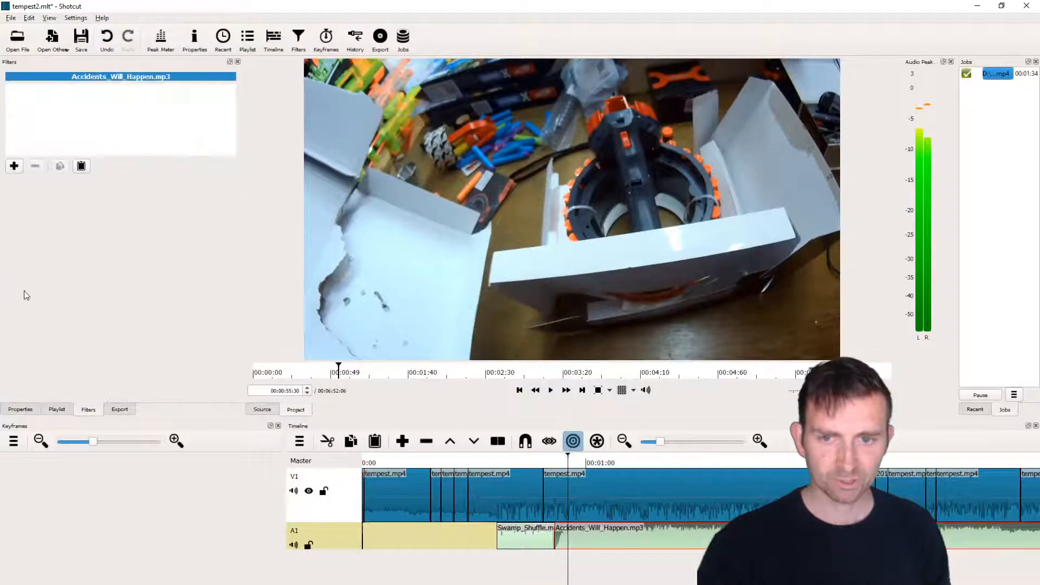
pyautogui.click(14, 167)
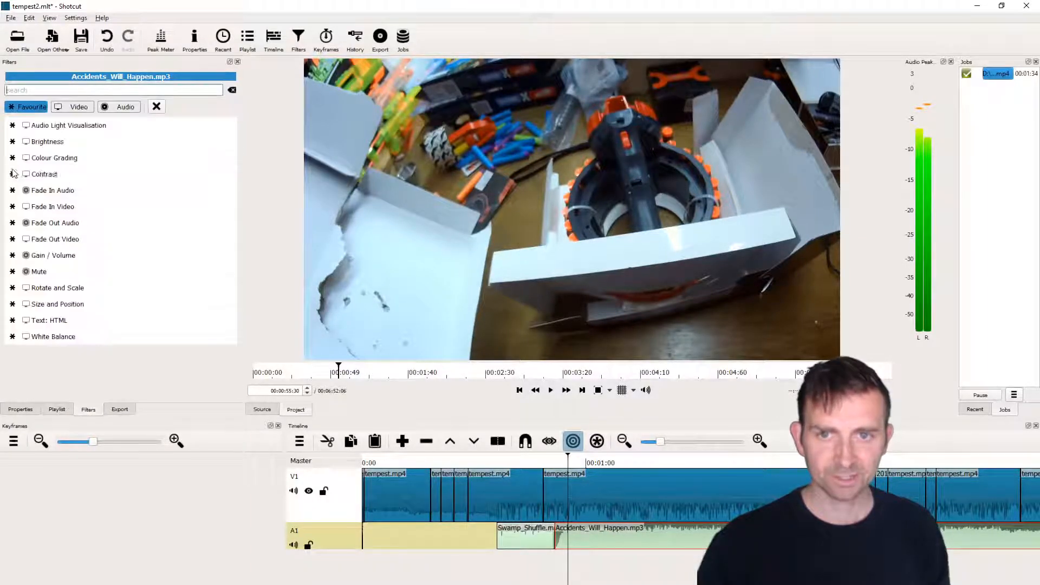
pyautogui.click(54, 265)
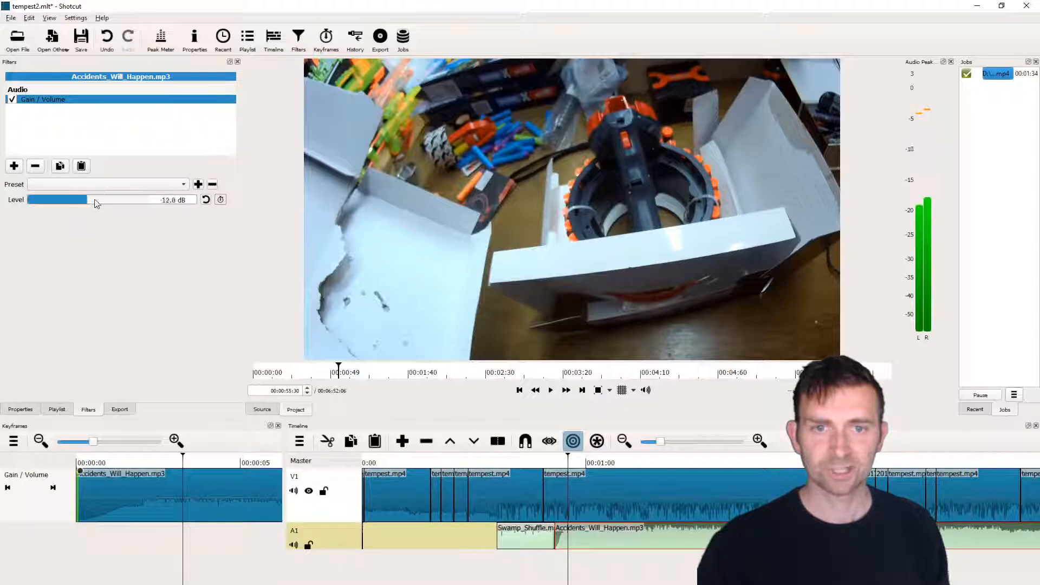
# - Replay the transition, split Accidents_Will_Happen.mp3 at about 57 seconds, and shift its remaining part about 16 seconds forward
pyautogui.moveTo(564, 461); pyautogui.dragTo(533, 461)
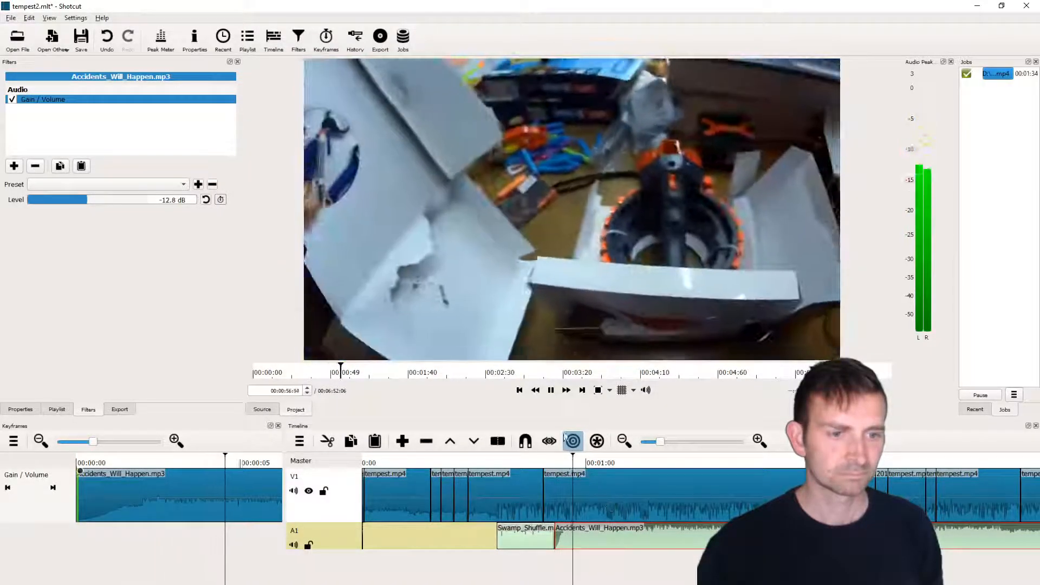
pyautogui.click(550, 389)
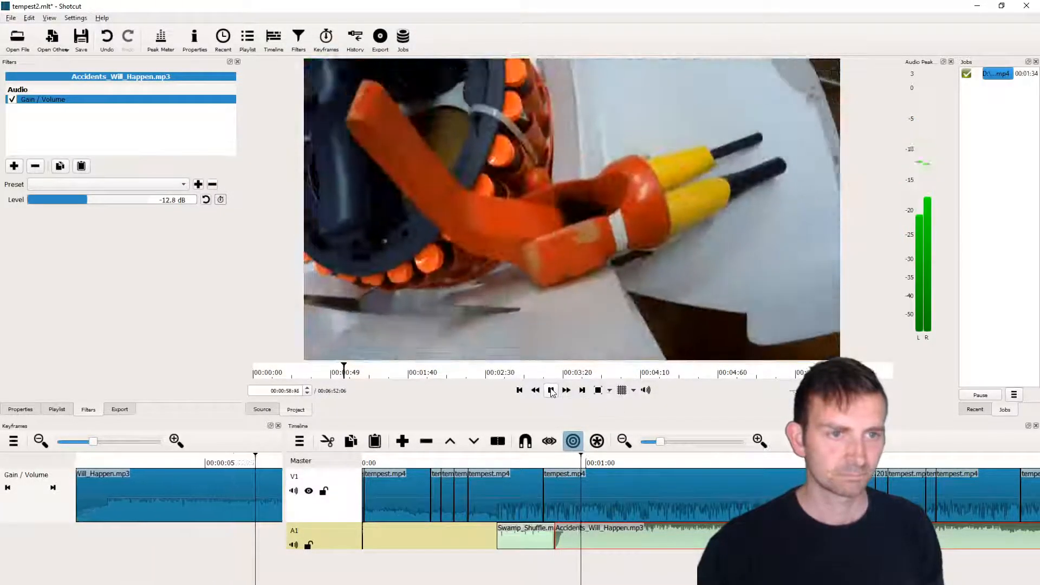
pyautogui.click(574, 463)
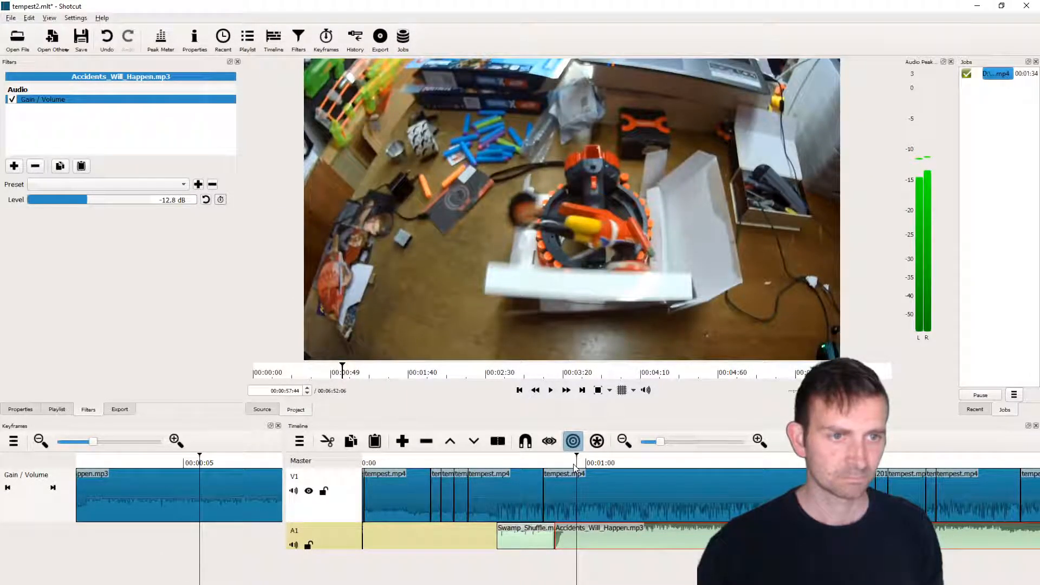
pyautogui.press('space')
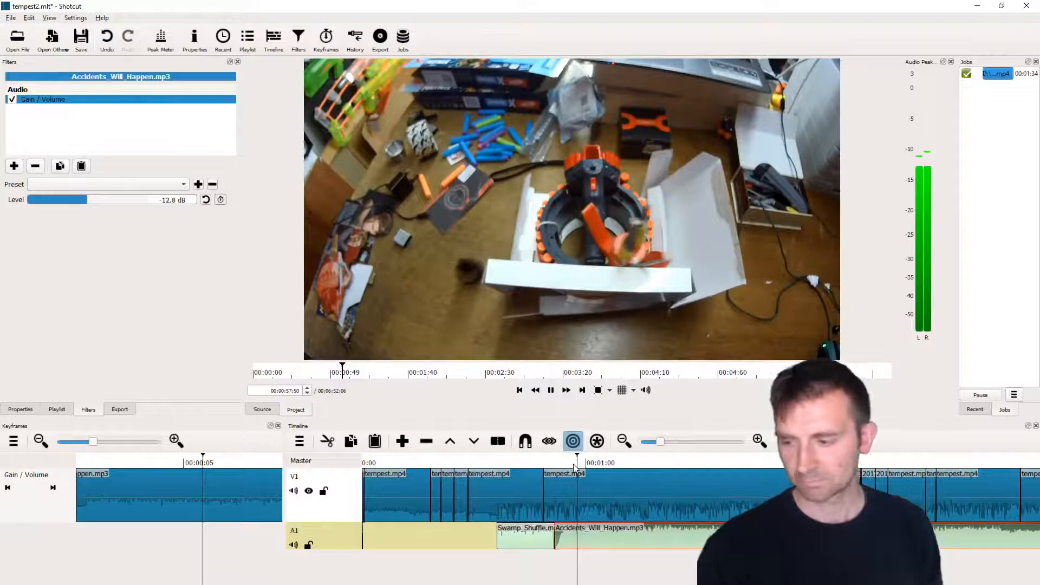
pyautogui.moveTo(594, 536); pyautogui.dragTo(681, 537)
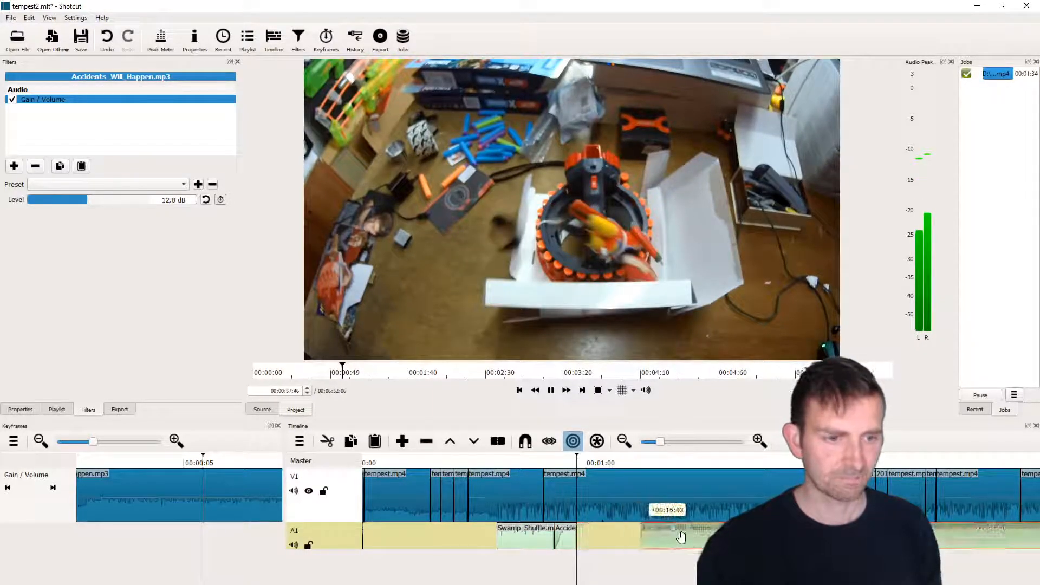
# - Move the remaining Accidents_Will_Happen.mp3 part back to start at about 1:01 on track A1 and play its beginning
pyautogui.click(570, 464)
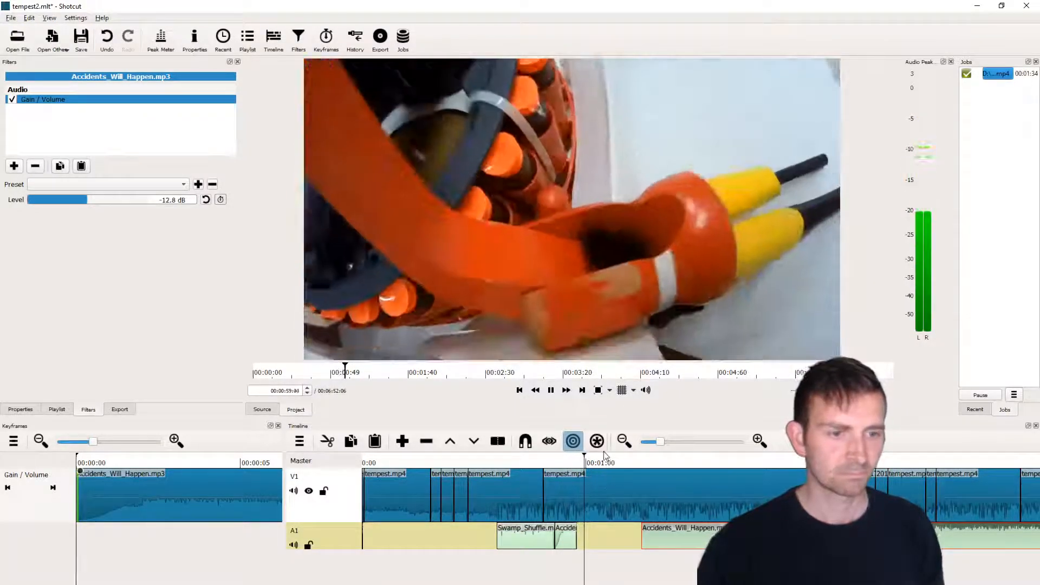
pyautogui.press('space')
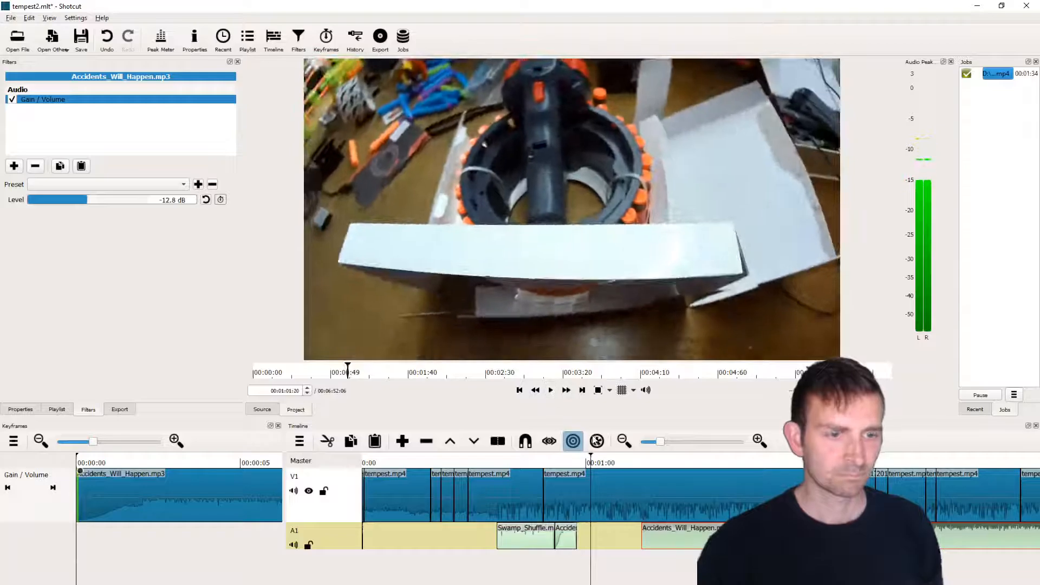
pyautogui.moveTo(669, 534); pyautogui.dragTo(609, 530)
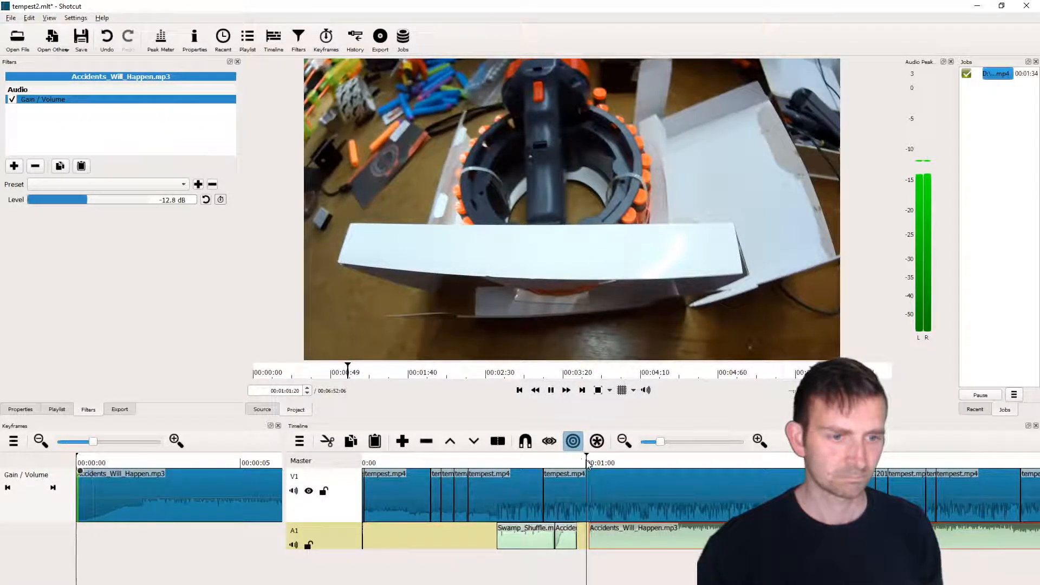
pyautogui.press('space')
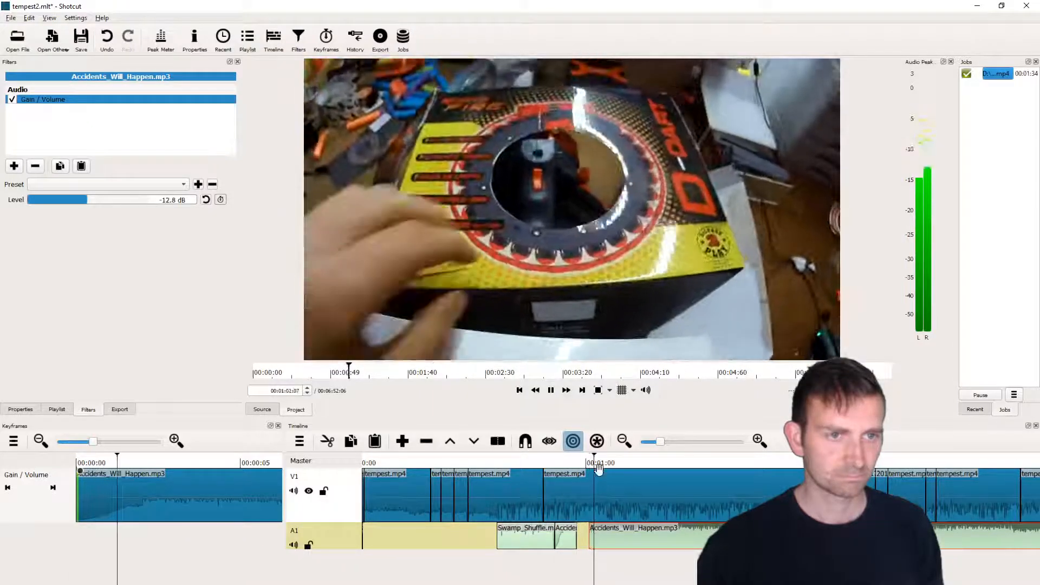
pyautogui.click(550, 390)
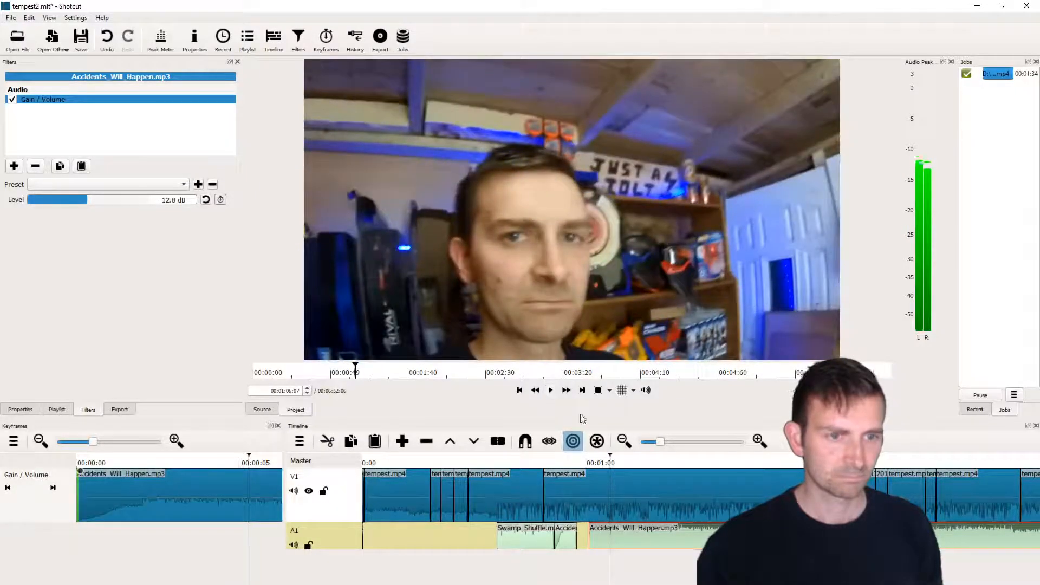
# - Split Accidents_Will_Happen.mp3 at 00:01:05:41 and shift its remaining part about 13 seconds forward
pyautogui.moveTo(611, 466); pyautogui.dragTo(607, 462)
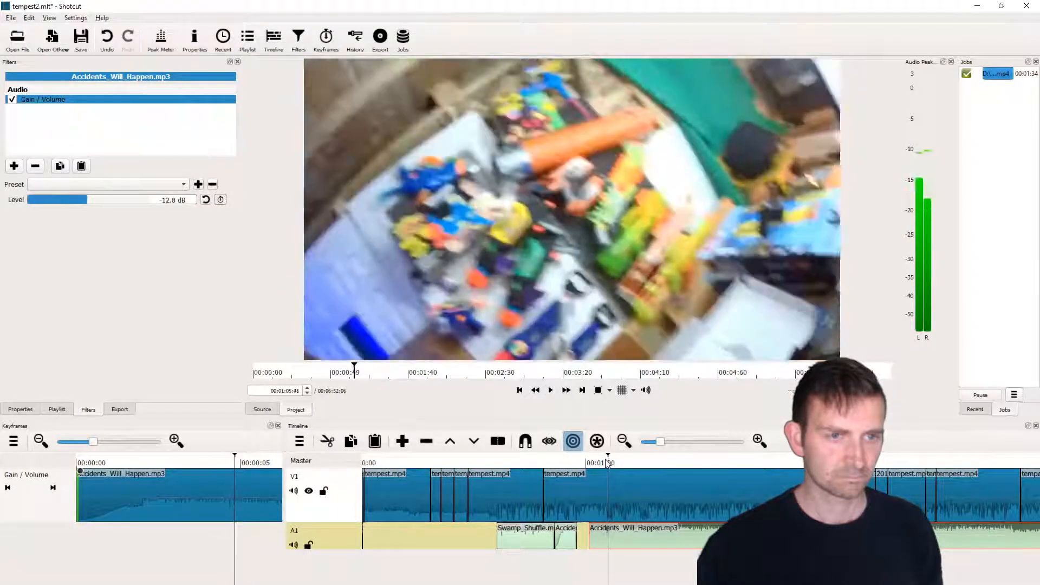
pyautogui.press('s')
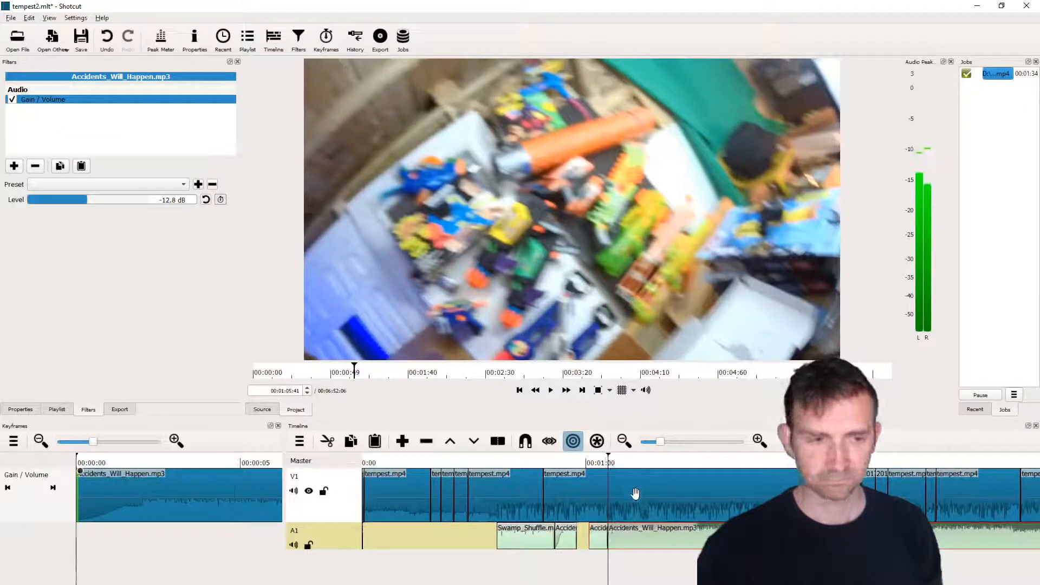
pyautogui.moveTo(624, 533); pyautogui.dragTo(671, 534)
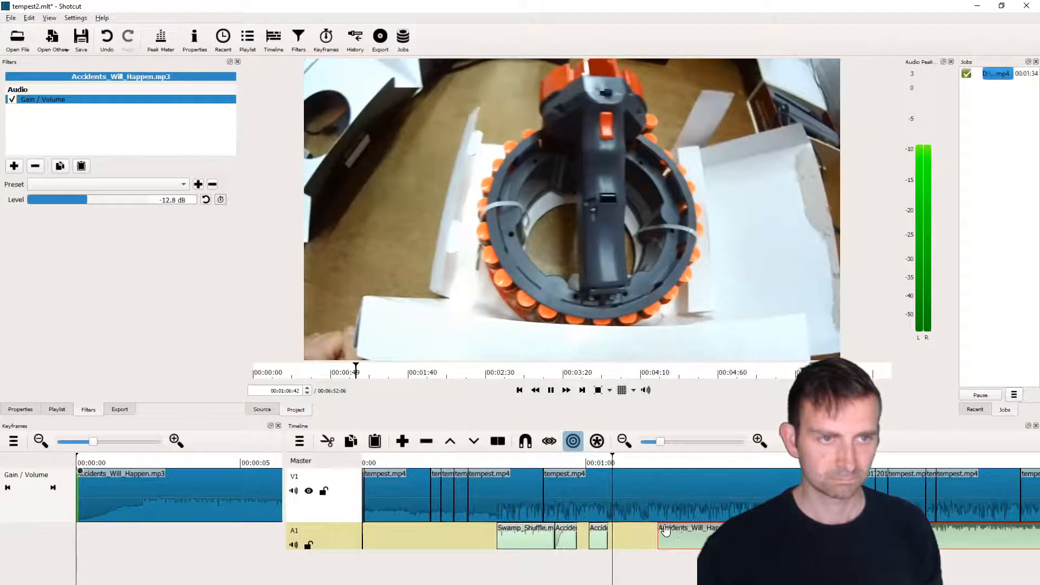
# - Locate the next music entry point after the split, move the remaining Accidents_Will_Happen.mp3 part back to about 1:06, and play it
pyautogui.click(611, 463)
pyautogui.press('Right')
pyautogui.press('Right')
pyautogui.press('Right')
pyautogui.press('Right')
pyautogui.press('Right')
pyautogui.press('Right')
pyautogui.press('Right')
pyautogui.press('Right')
pyautogui.press('Right')
pyautogui.press('Right')
pyautogui.press('Right')
pyautogui.press('Right')
pyautogui.press('Right')
pyautogui.press('Right')
pyautogui.press('Right')
pyautogui.press('Right')
pyautogui.press('Right')
pyautogui.press('Right')
pyautogui.press('Right')
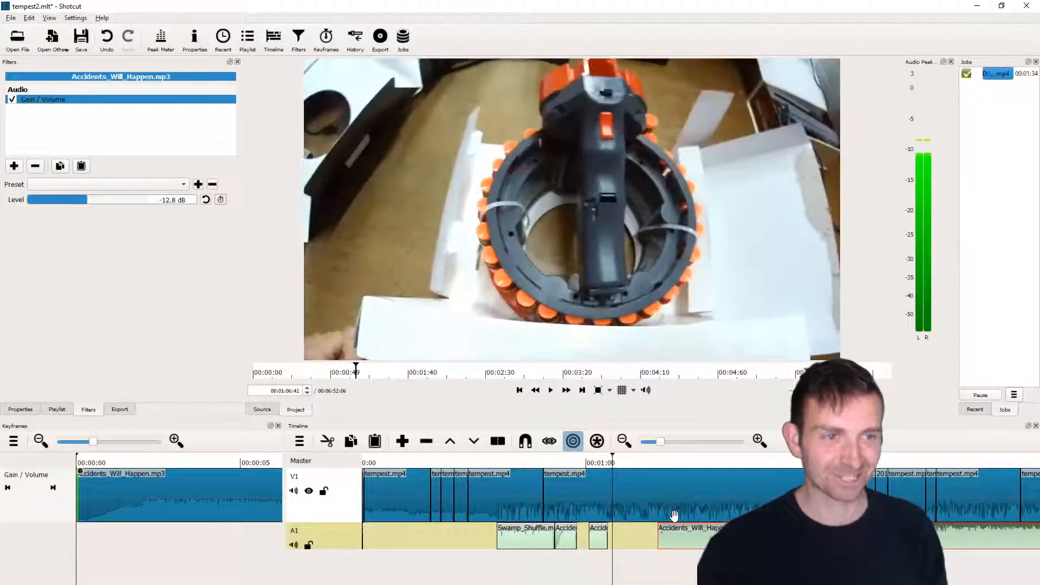
pyautogui.moveTo(675, 536); pyautogui.dragTo(622, 535)
pyautogui.click(600, 466)
pyautogui.press('space')
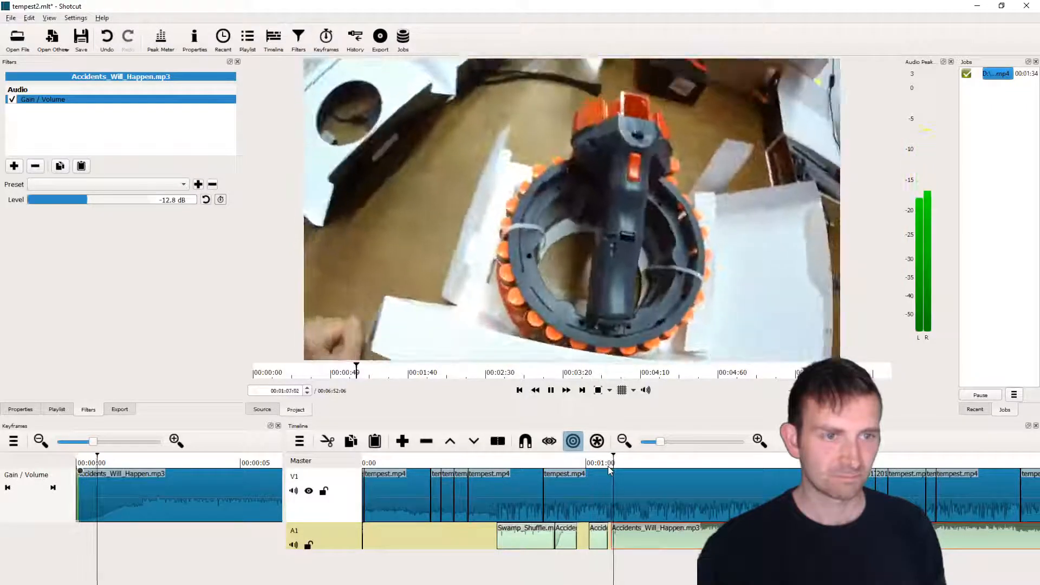
pyautogui.press('space')
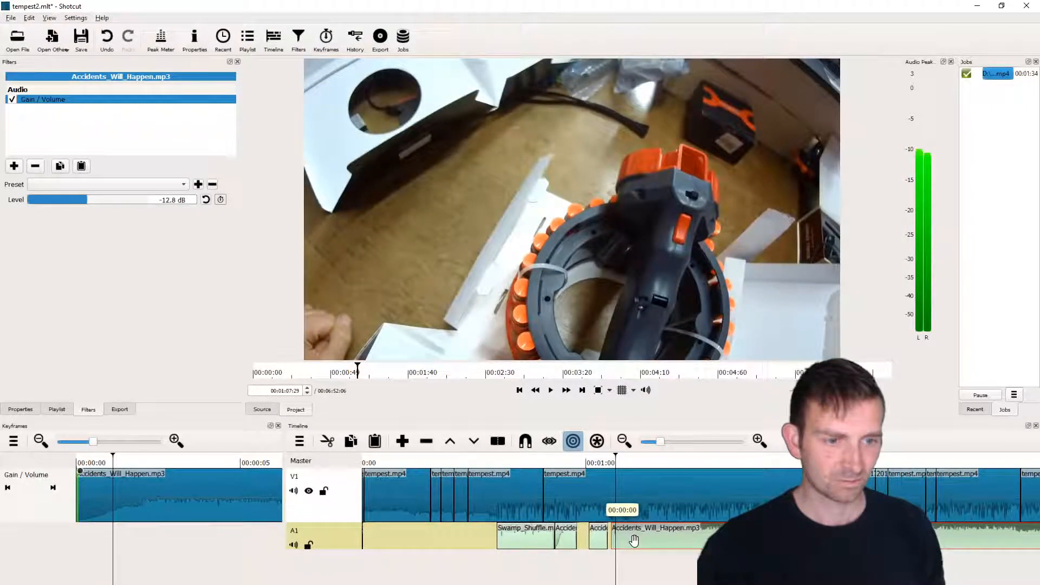
# - Nudge the remaining Accidents_Will_Happen.mp3 part about 0.2 seconds later to fine-tune the gap, and replay the transition
pyautogui.moveTo(628, 533); pyautogui.dragTo(630, 535)
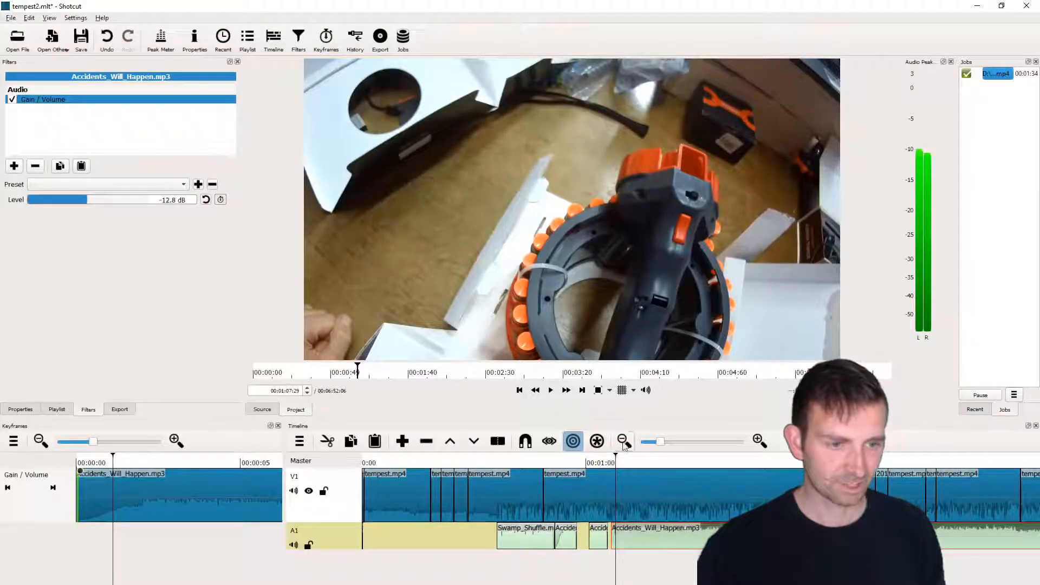
pyautogui.click(674, 442)
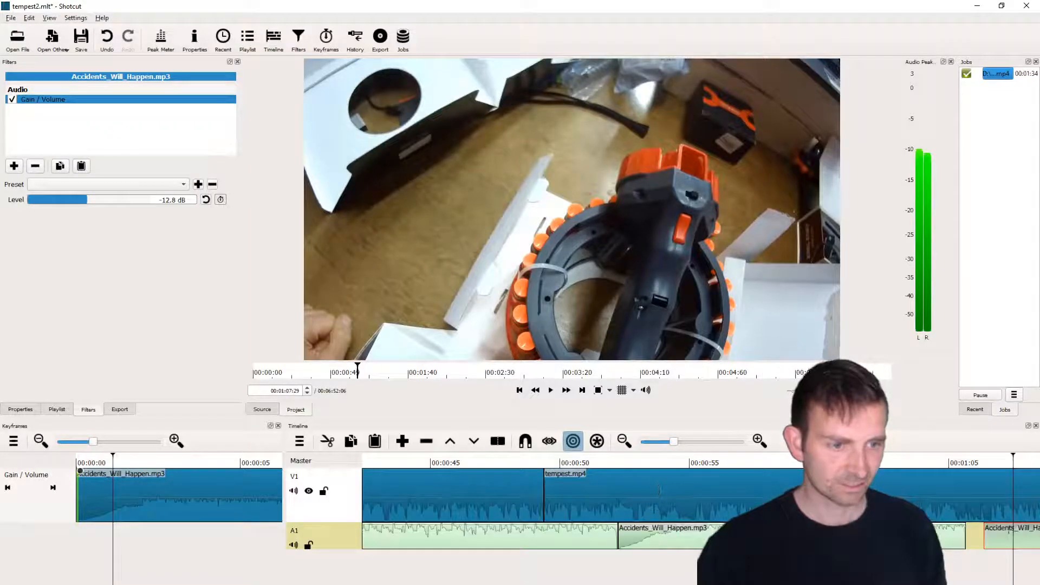
pyautogui.scroll(-18, 550, 529)
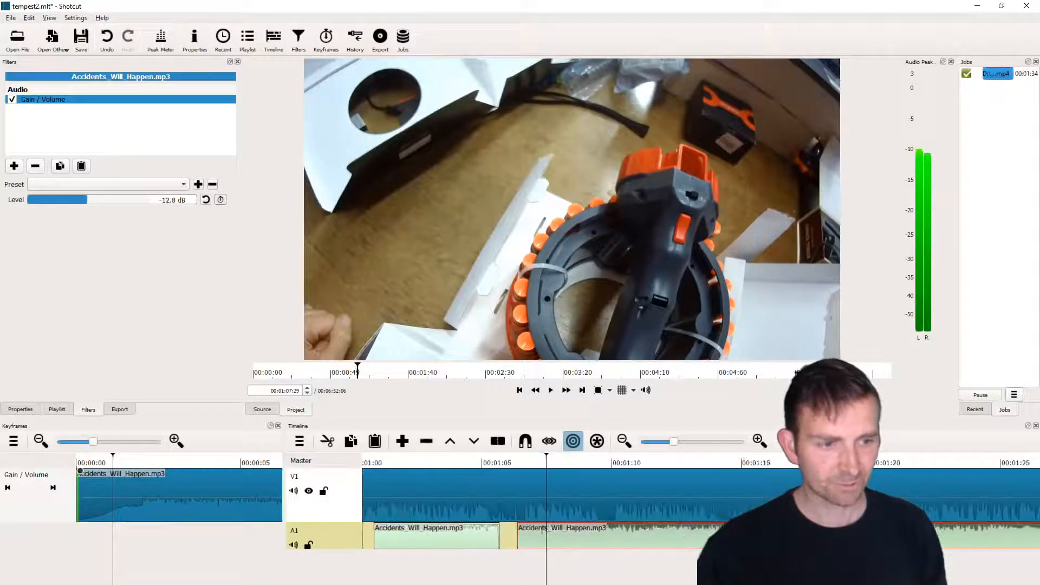
pyautogui.moveTo(549, 534); pyautogui.dragTo(551, 534)
pyautogui.click(490, 462)
pyautogui.press('space')
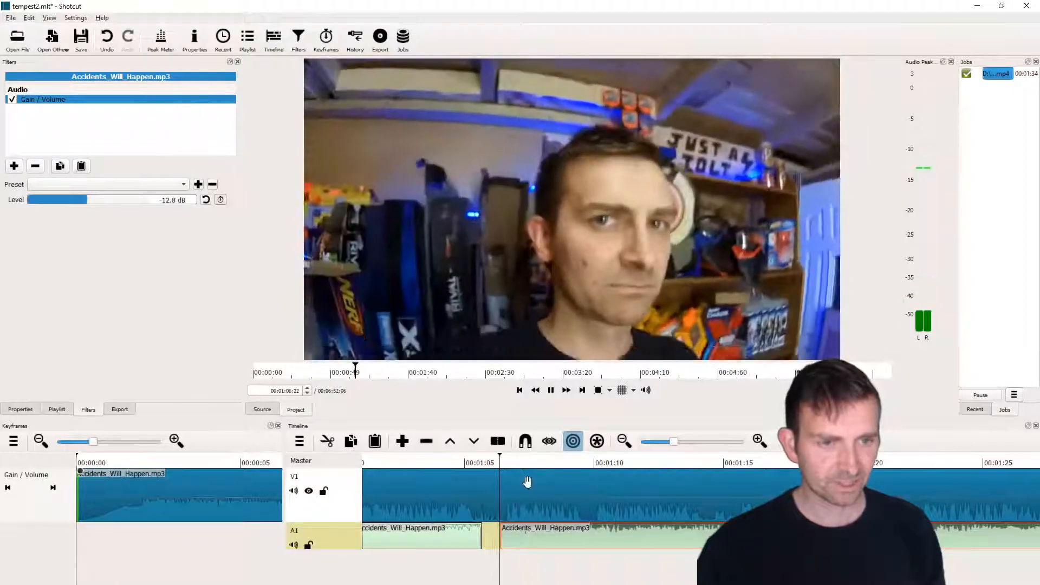
pyautogui.press('space')
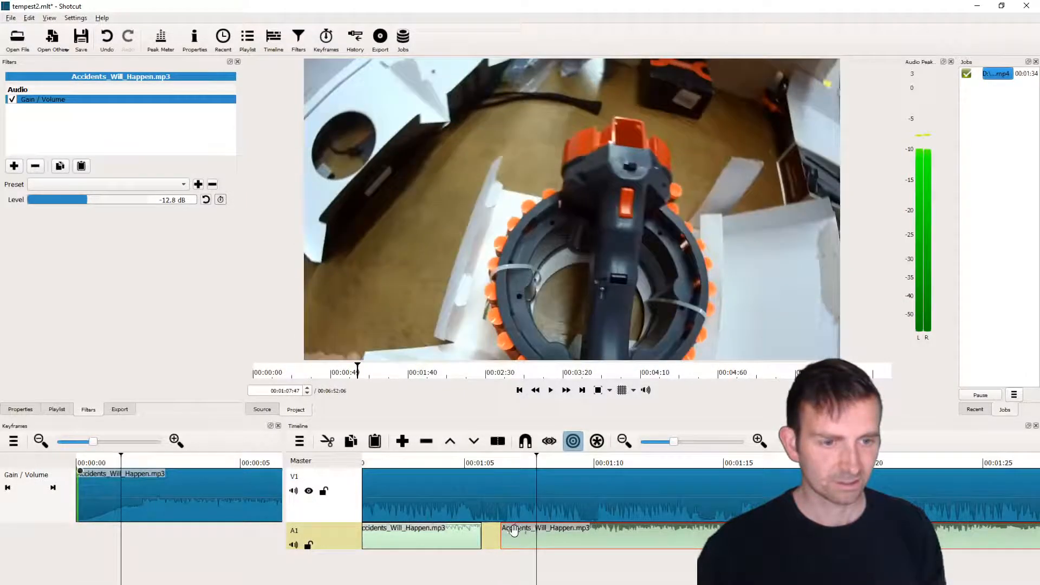
pyautogui.click(503, 463)
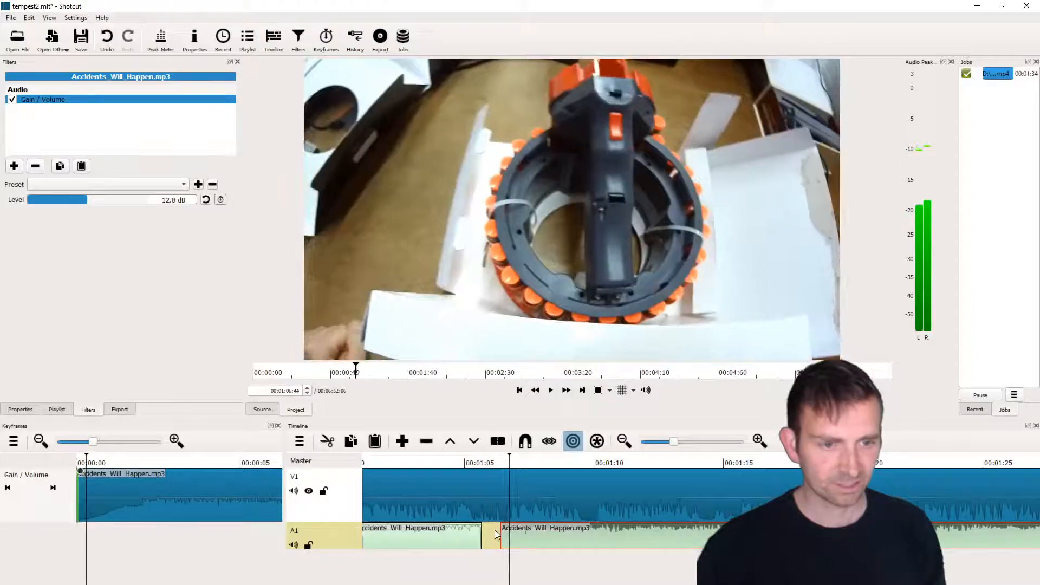
pyautogui.moveTo(514, 533); pyautogui.dragTo(524, 535)
pyautogui.moveTo(510, 488); pyautogui.dragTo(511, 487)
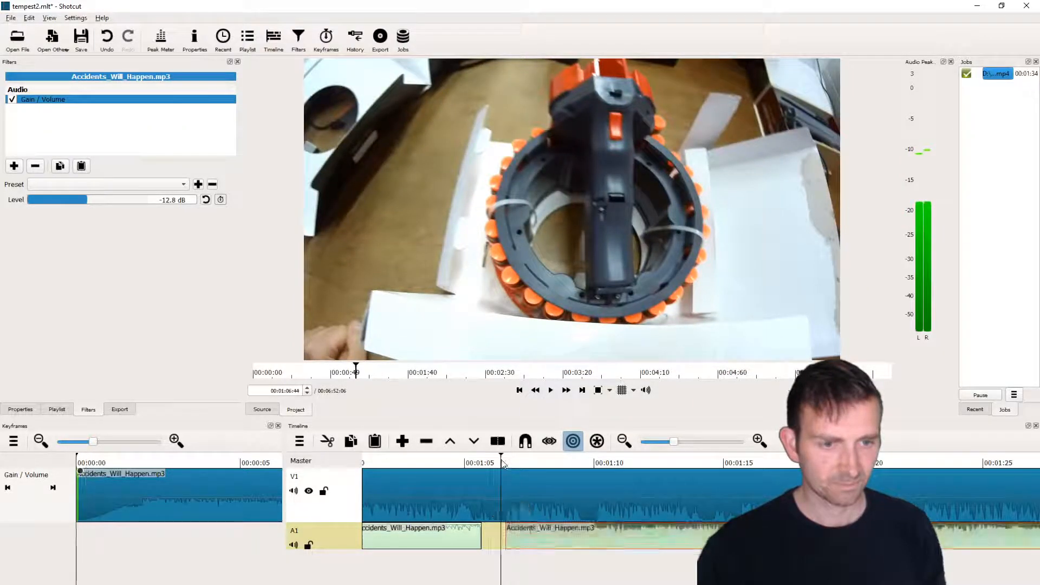
pyautogui.press('space')
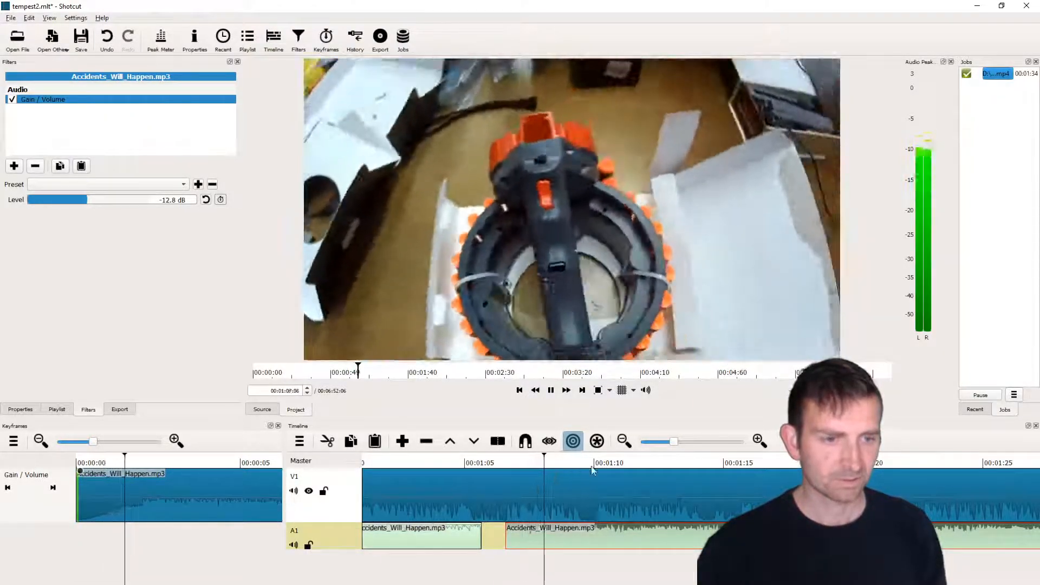
pyautogui.press('space')
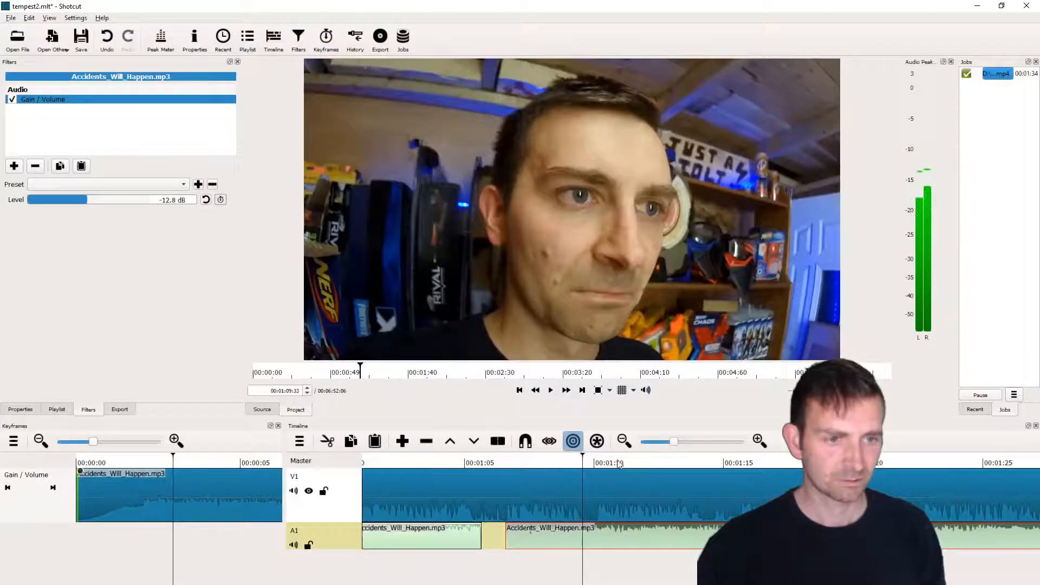
# - Split Accidents_Will_Happen.mp3 at 00:01:09:29, shift the rest about 0.7 seconds forward, and play on to about 1:39
pyautogui.click(580, 464)
pyautogui.click(581, 465)
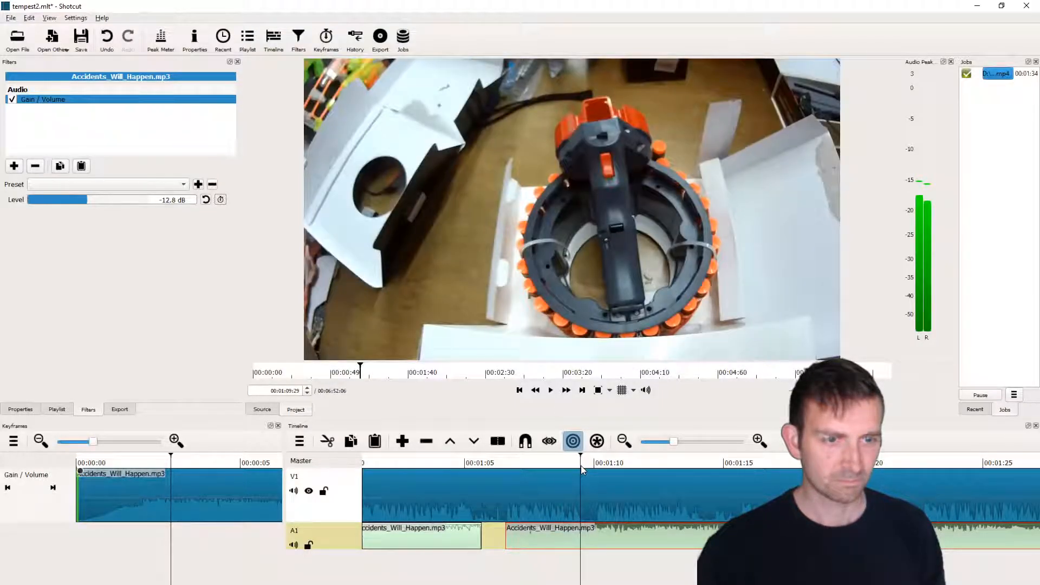
pyautogui.press('s')
pyautogui.moveTo(599, 536); pyautogui.dragTo(627, 540)
pyautogui.press('space')
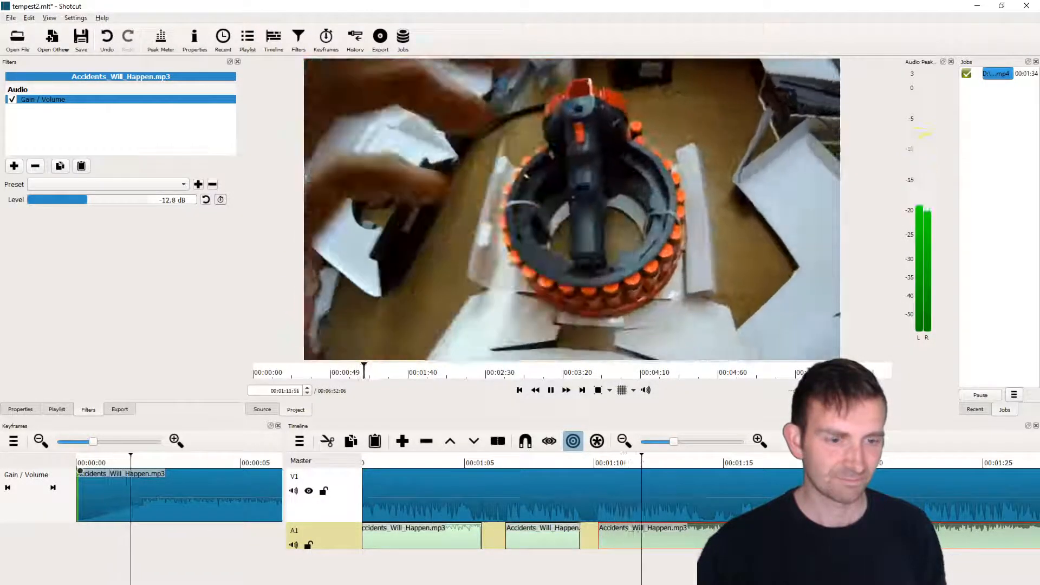
pyautogui.scroll(-5, 576, 534)
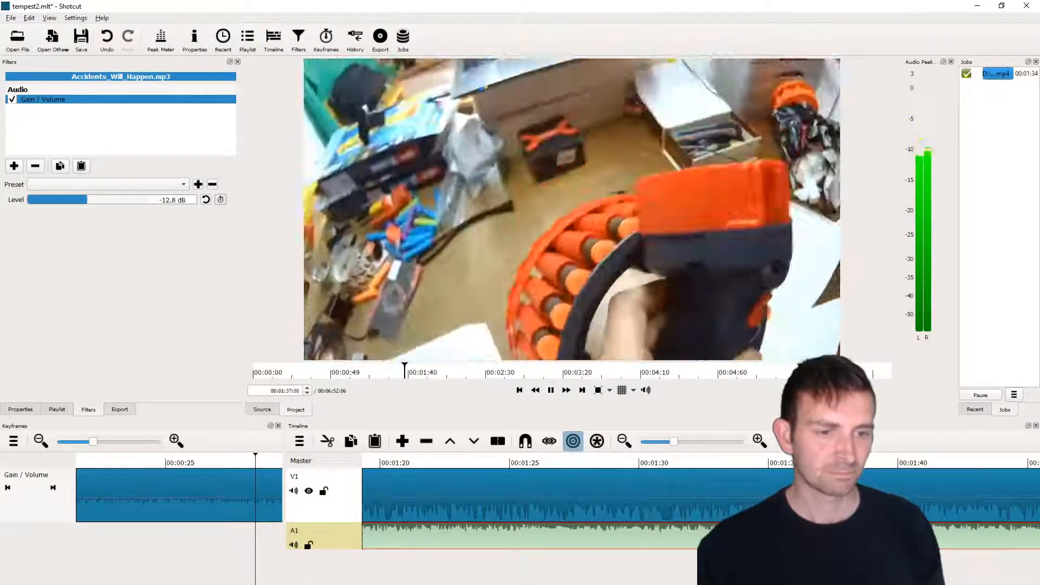
pyautogui.press('space')
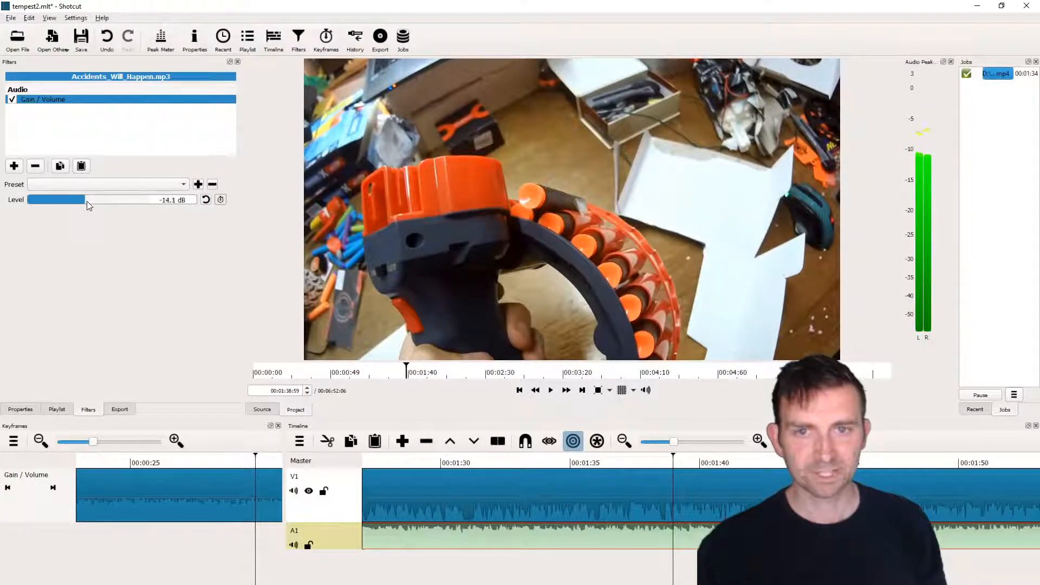
# - Lower the Gain / Volume level of the current Accidents_Will_Happen.mp3 part to -15.8 dB and replay from about 1:37
pyautogui.moveTo(85, 200); pyautogui.dragTo(84, 203)
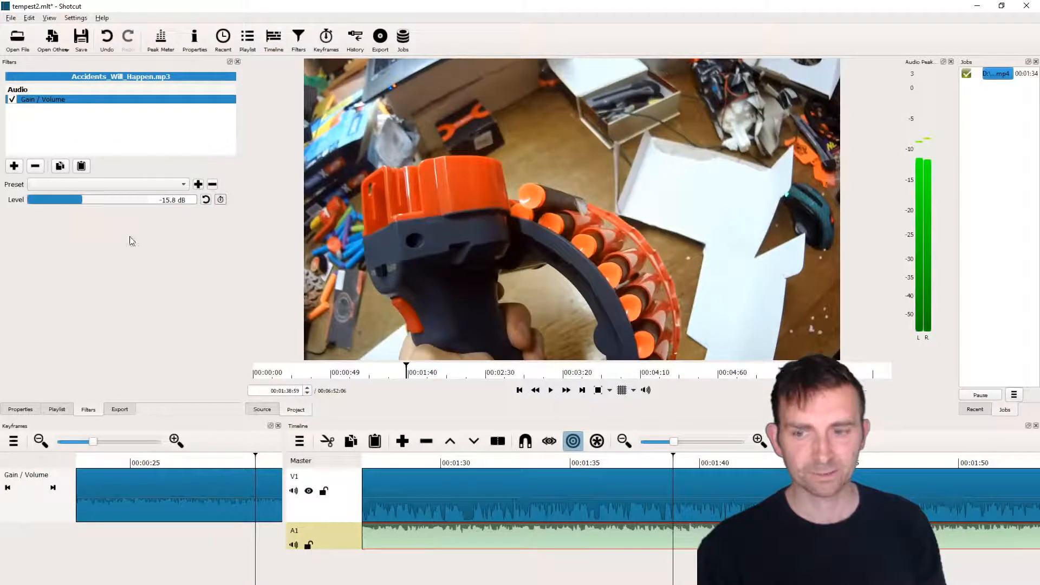
pyautogui.press('space')
pyautogui.press('space')
pyautogui.click(616, 467)
pyautogui.press('space')
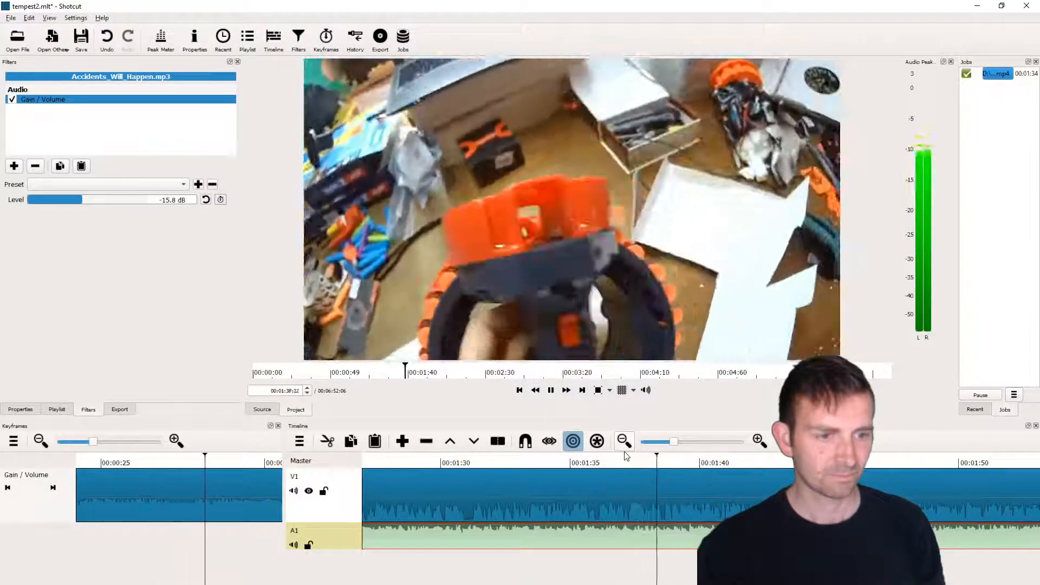
# - Split Accidents_Will_Happen.mp3 at 00:01:38:39, shift its remaining part forward, and play the resulting gap
pyautogui.press('space')
pyautogui.press('s')
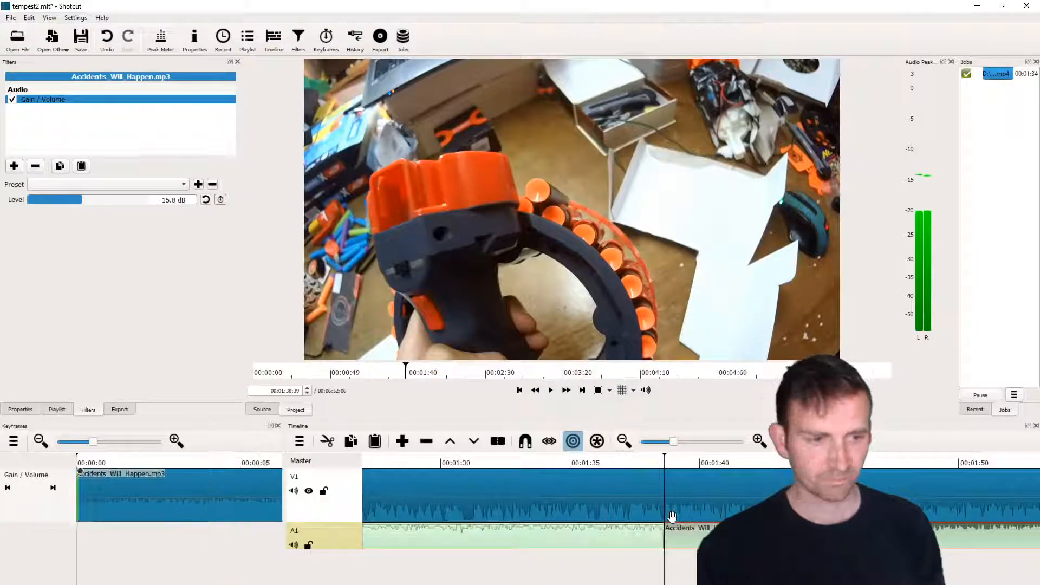
pyautogui.moveTo(695, 540); pyautogui.dragTo(750, 540)
pyautogui.press('space')
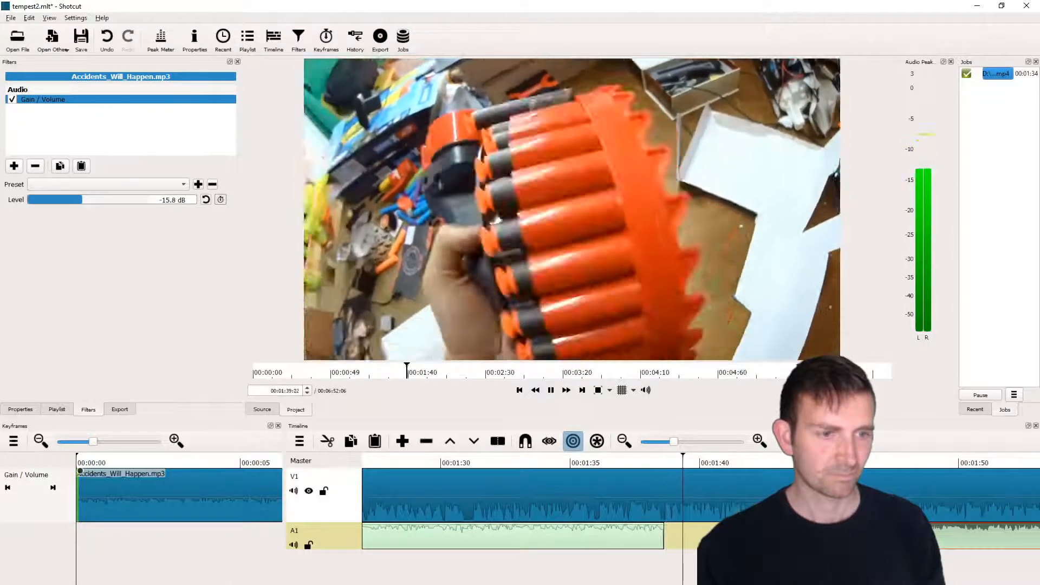
pyautogui.press('space')
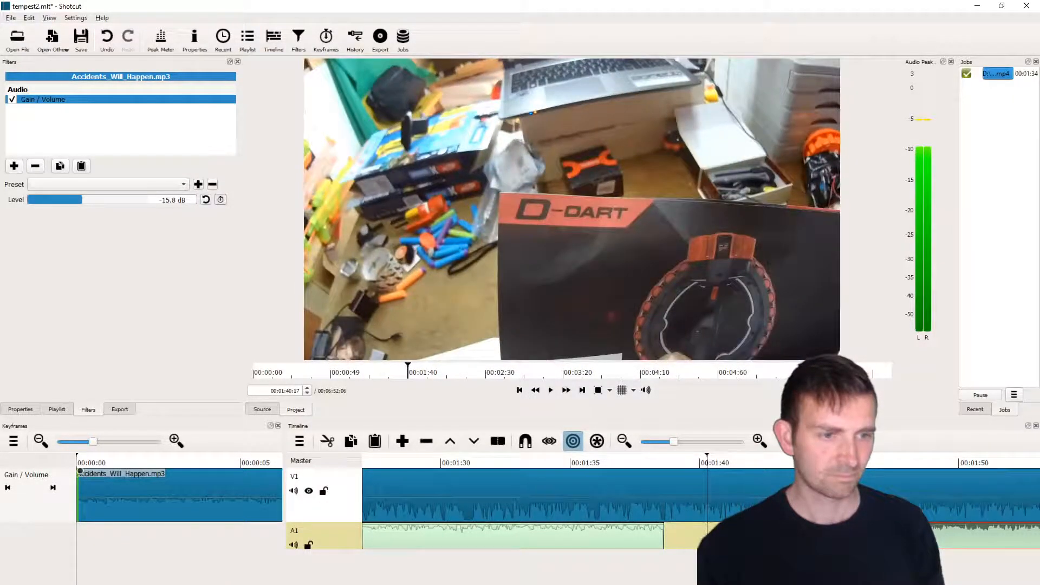
# - Move the last Accidents_Will_Happen.mp3 part further forward to start at about 1:46 and play past it
pyautogui.press('space')
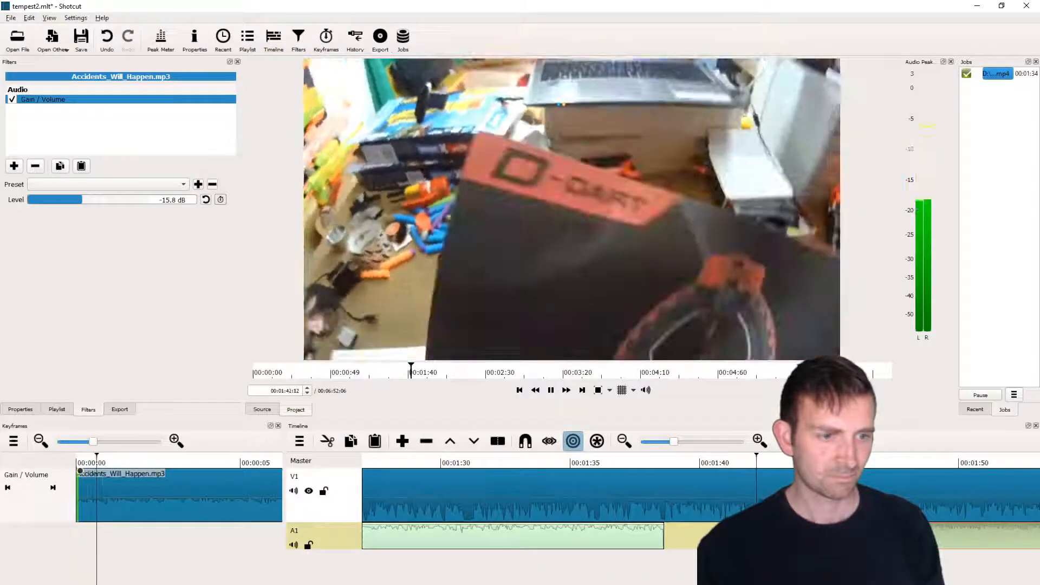
pyautogui.press('space')
pyautogui.moveTo(866, 536); pyautogui.dragTo(889, 536)
pyautogui.press('space')
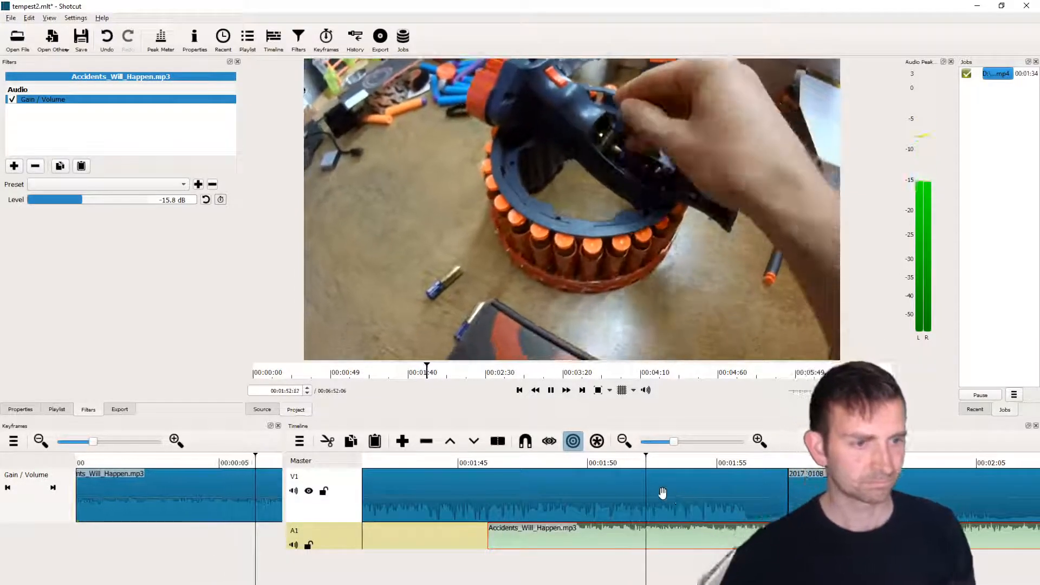
# - Trim the last Accidents_Will_Happen.mp3 part to end at 00:01:51:24, give it a 02:53 audio fade-out, and play the ending
pyautogui.click(623, 463)
pyautogui.press('o')
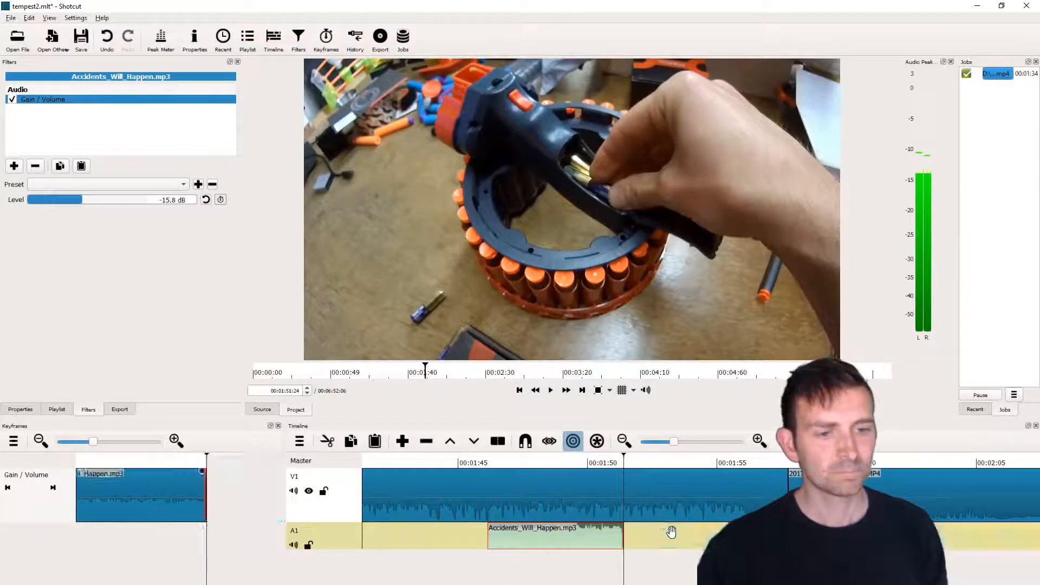
pyautogui.moveTo(618, 526); pyautogui.dragTo(575, 533)
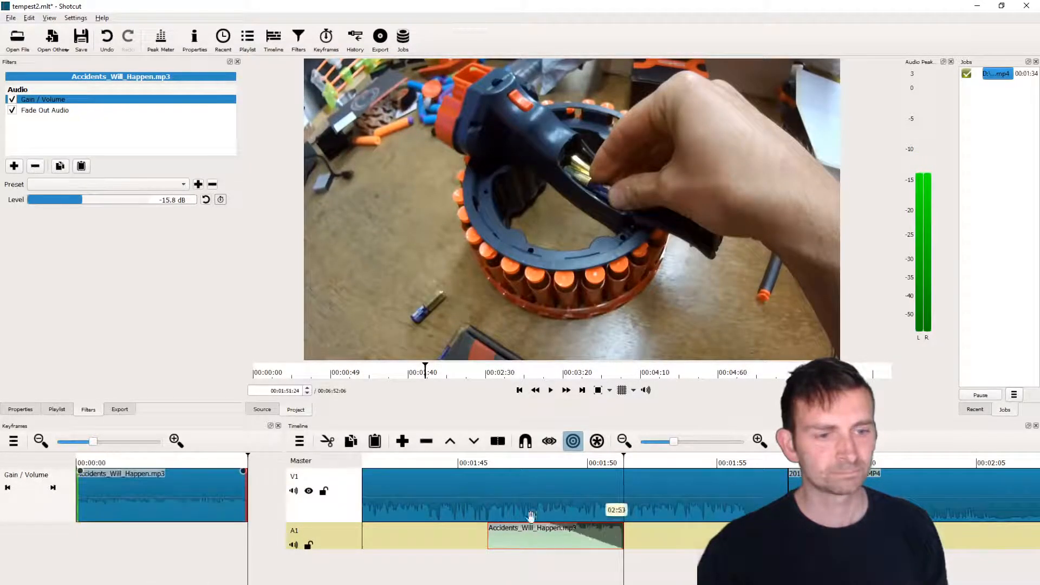
pyautogui.click(478, 463)
pyautogui.press('space')
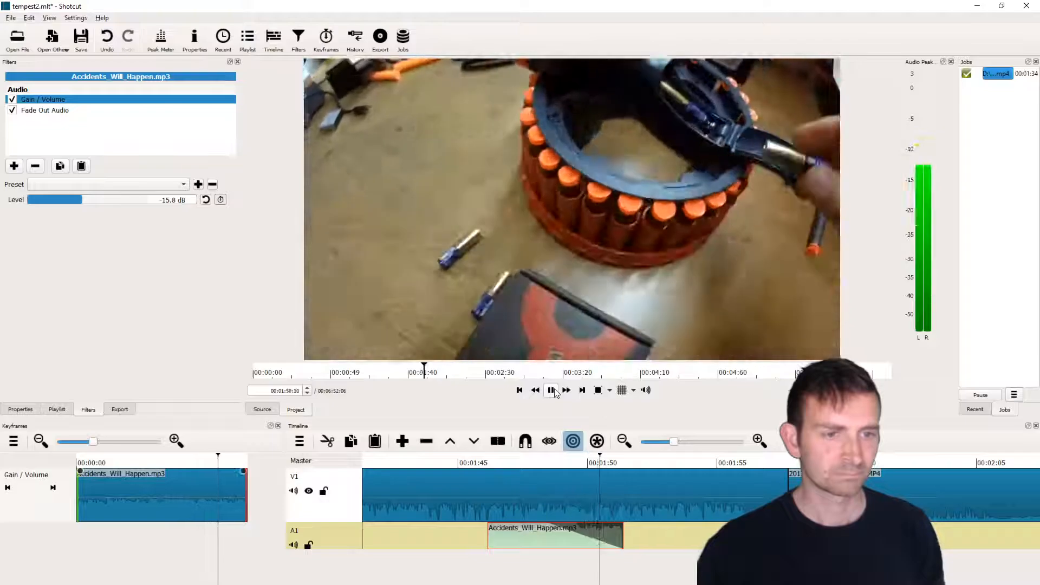
pyautogui.press('space')
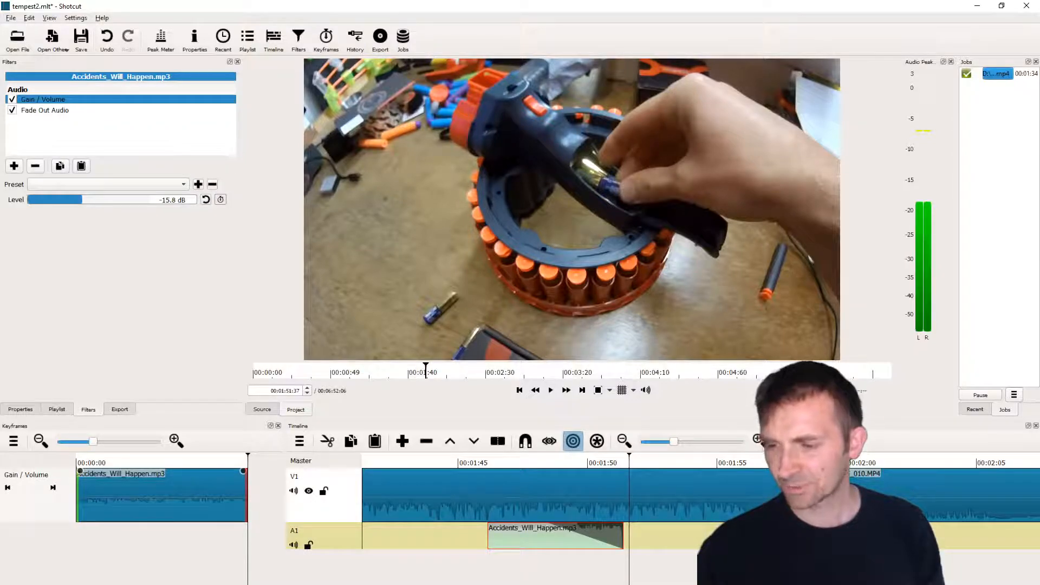
# - Play the stretch without music after the last Accidents_Will_Happen.mp3 part, then the footage around 2:04 to 2:11
pyautogui.press('space')
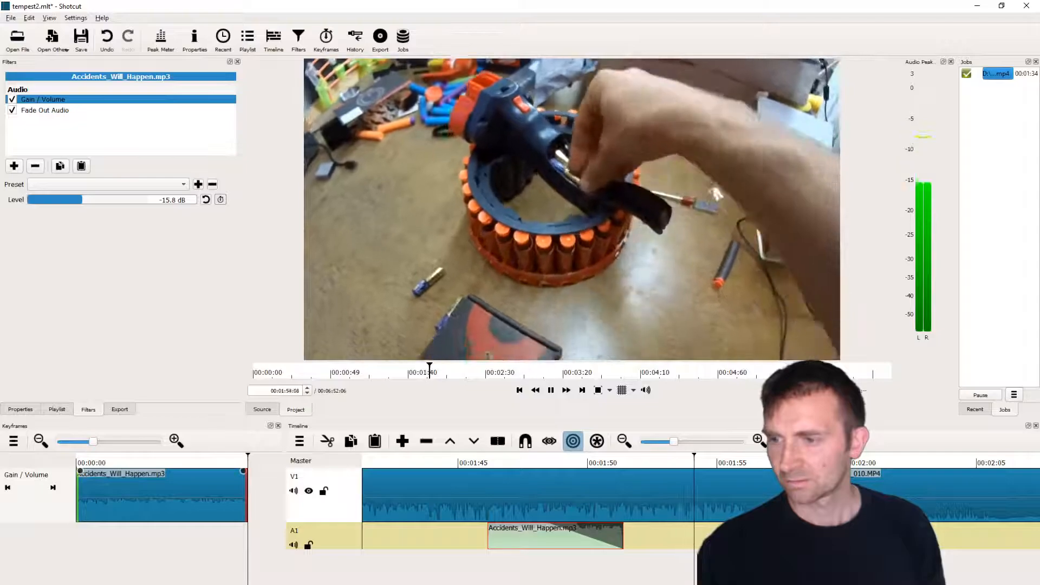
pyautogui.press('space')
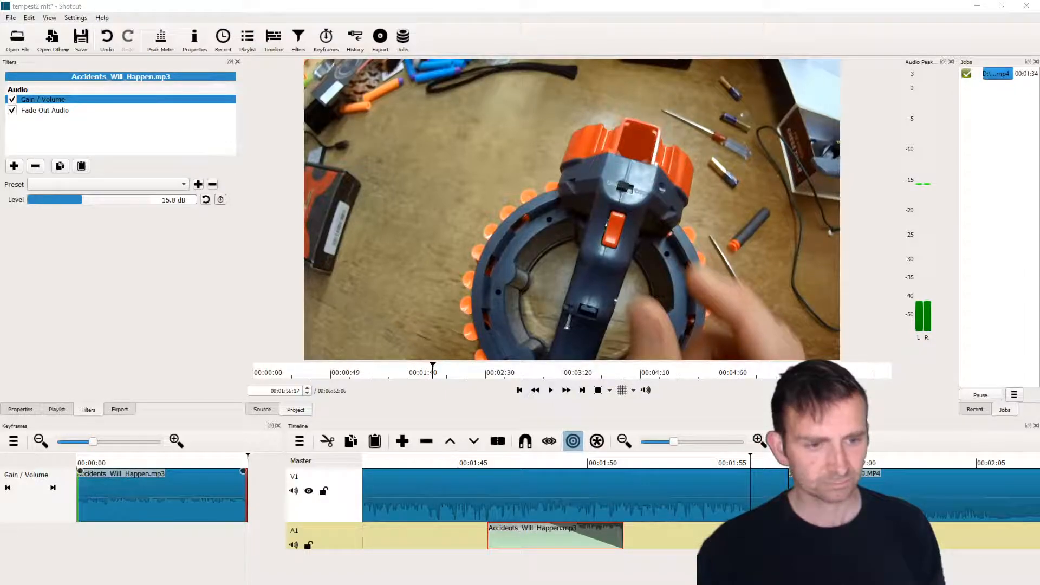
pyautogui.hscroll(5, 596, 503)
pyautogui.click(665, 466)
pyautogui.press('space')
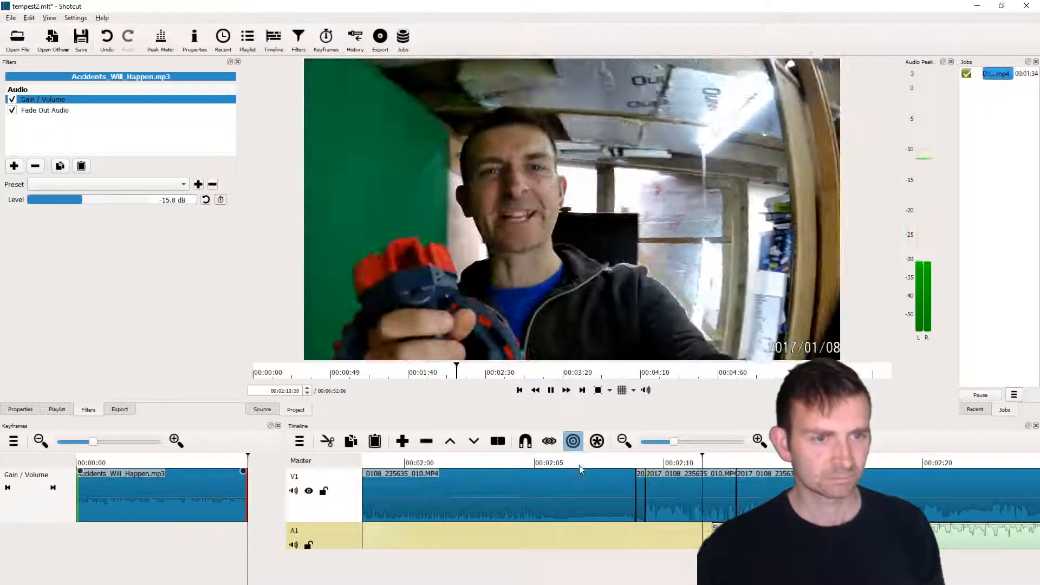
pyautogui.click(508, 464)
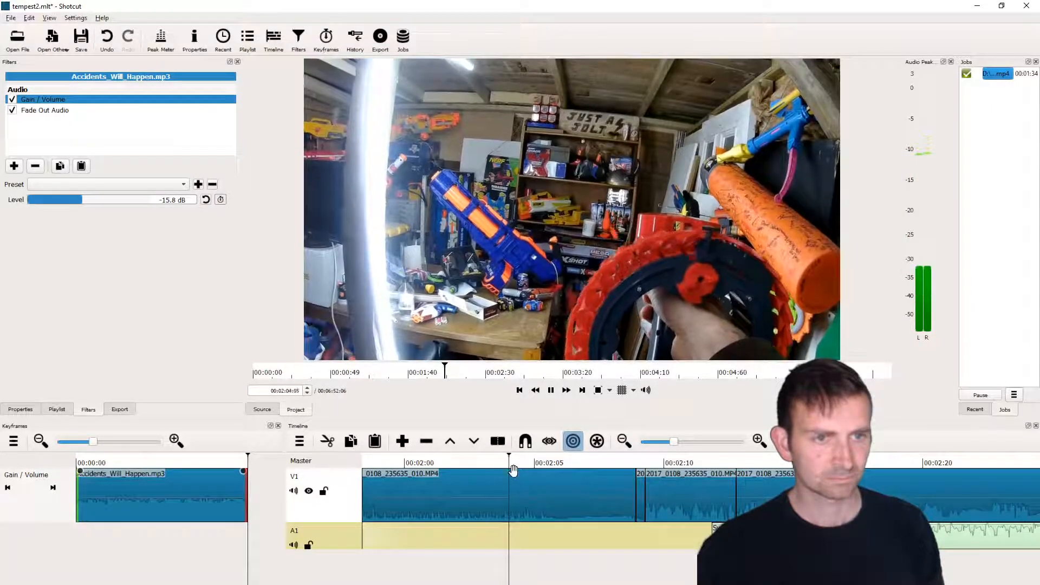
pyautogui.press('space')
# - Extend the end of the last Accidents_Will_Happen.mp3 part to about 1:56 and play across its new ending
pyautogui.hscroll(-5, 585, 573)
pyautogui.hscroll(-1, 603, 519)
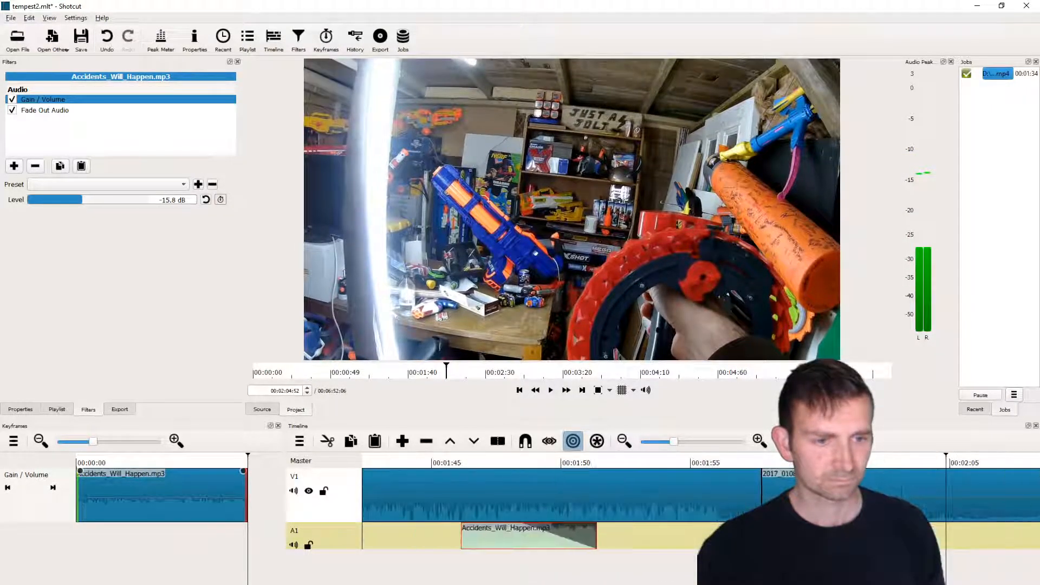
pyautogui.moveTo(595, 536); pyautogui.dragTo(726, 536)
pyautogui.click(667, 462)
pyautogui.press('space')
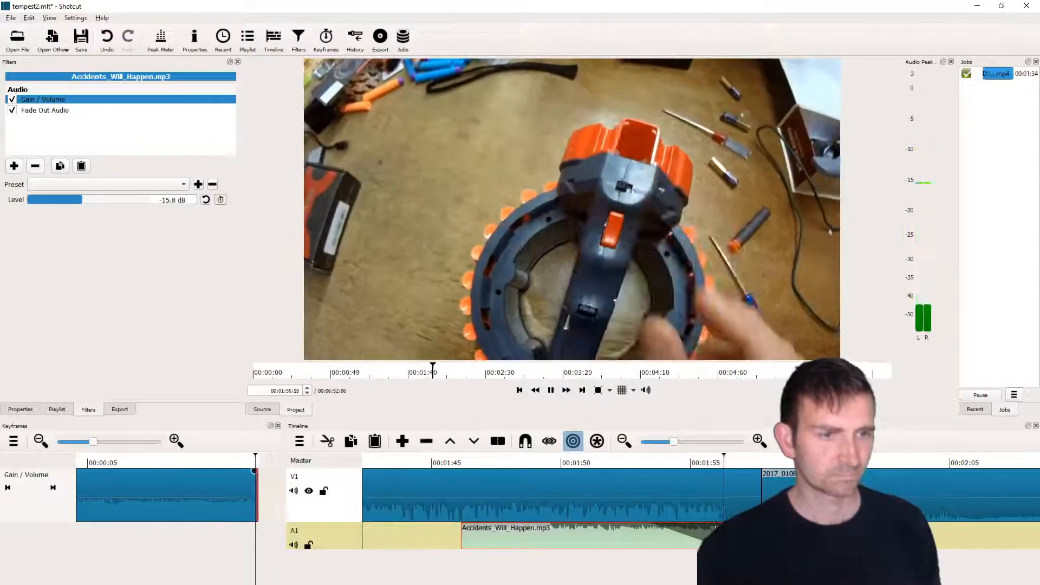
pyautogui.press('space')
pyautogui.press('space')
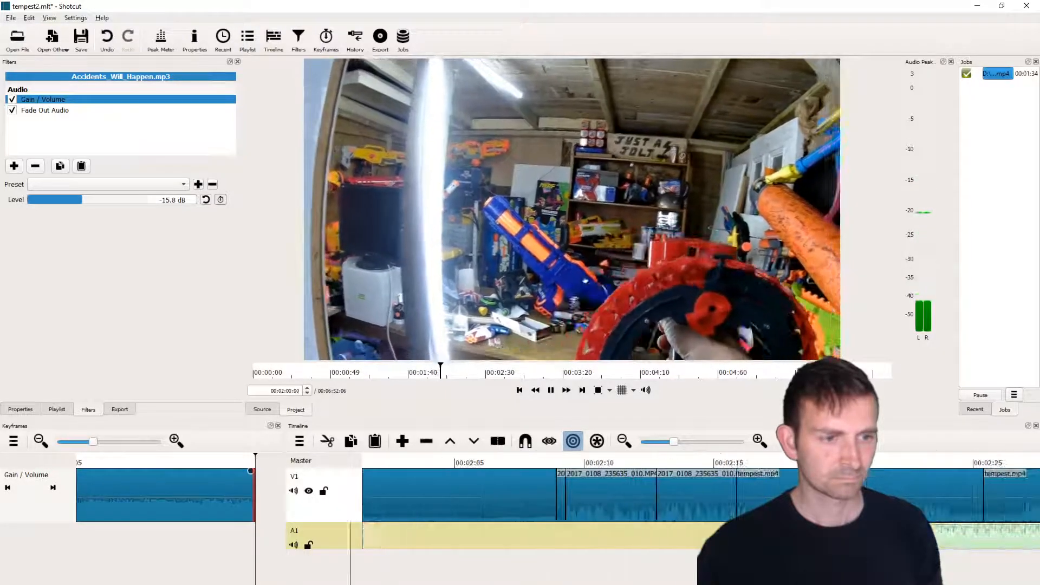
pyautogui.click(551, 389)
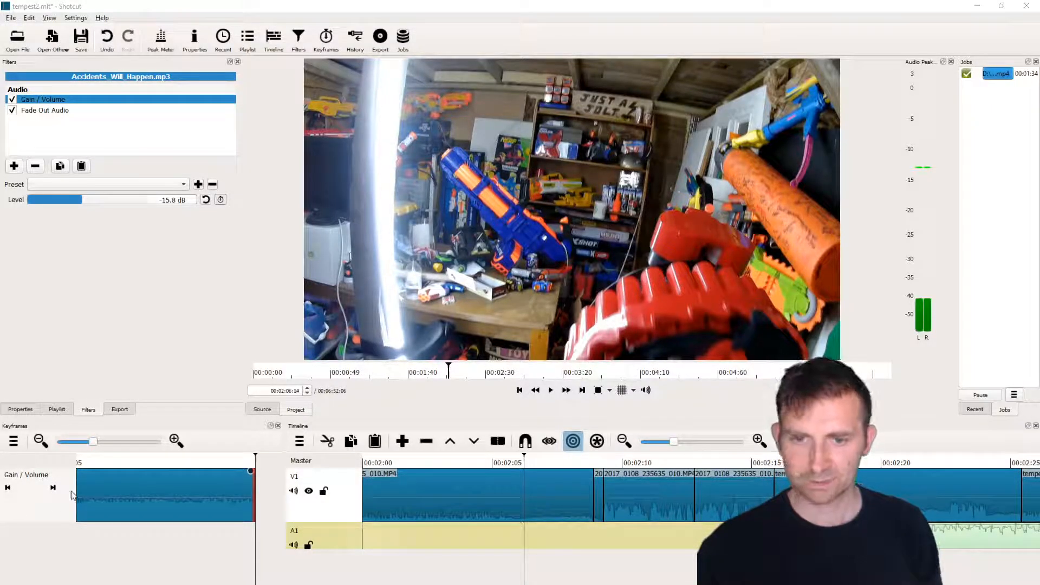
# - Add RESPECOGNIZE.mp3 to the playlist and place it on track A1 at about 2:02
pyautogui.click(17, 408)
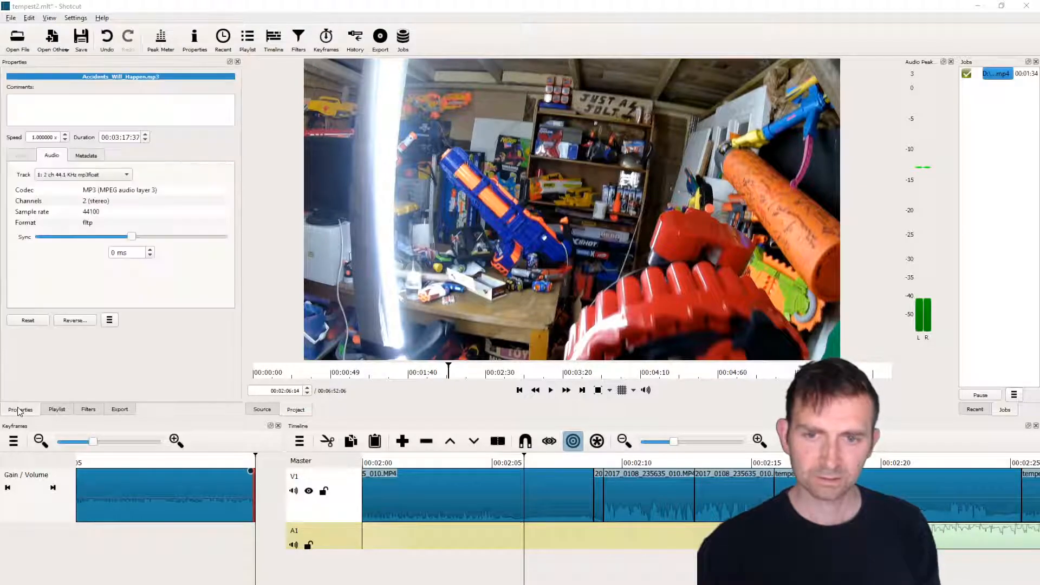
pyautogui.click(59, 408)
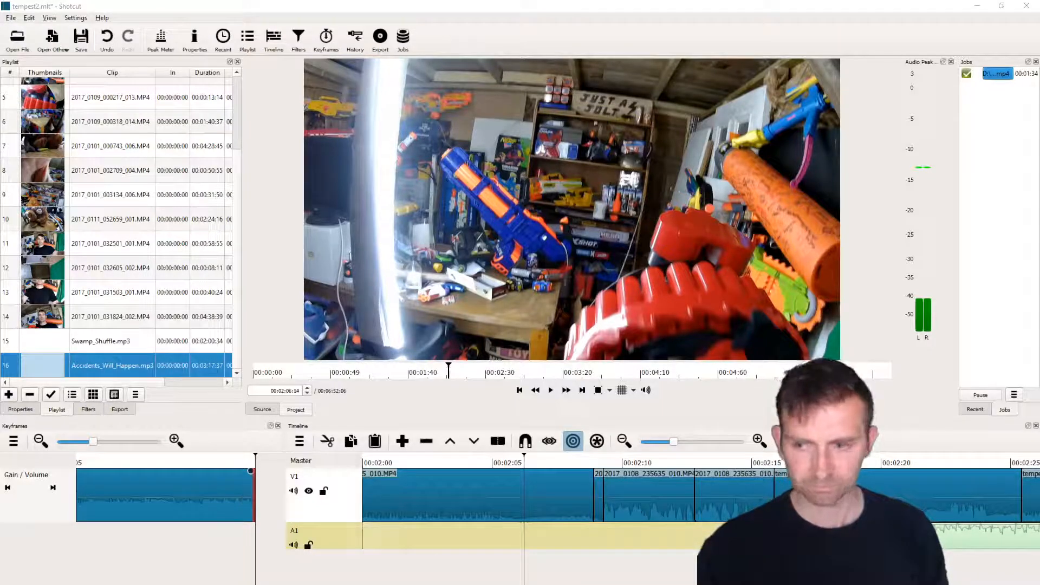
pyautogui.moveTo(535, 572); pyautogui.dragTo(468, 537)
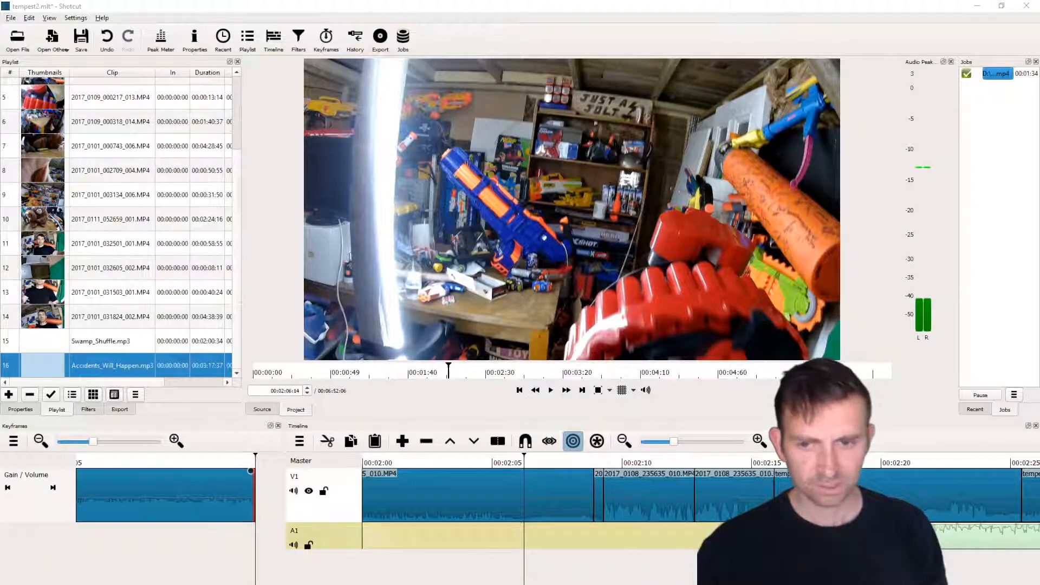
pyautogui.moveTo(1, 386); pyautogui.dragTo(427, 528)
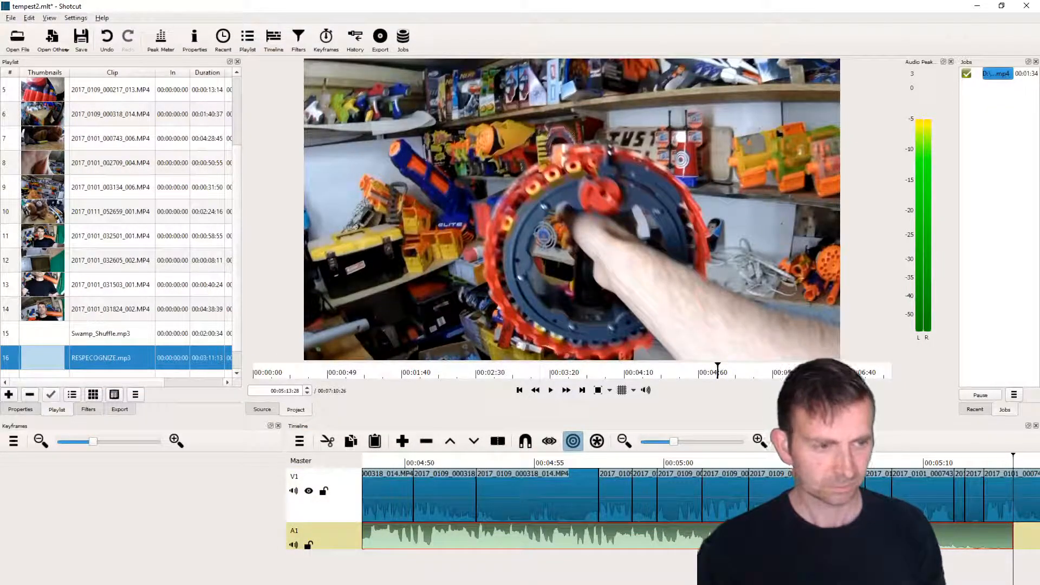
# - Play the gap before RESPECOGNIZE.mp3 and move the track earlier to start with the 2017_0108_235635_010.MP4 clip at about 1:57
pyautogui.hscroll(-20, 596, 506)
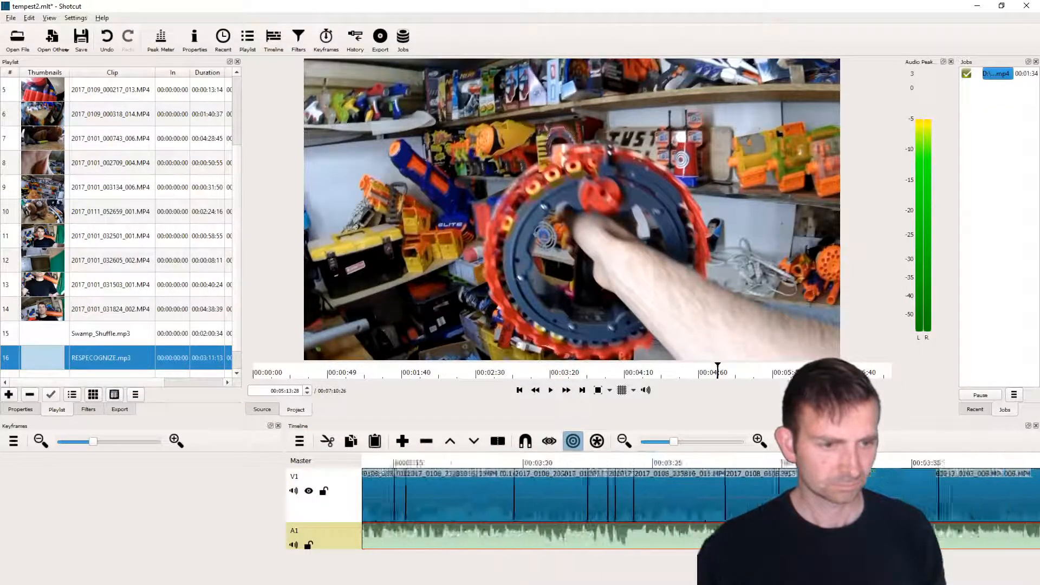
pyautogui.hscroll(-5, 596, 506)
pyautogui.click(411, 465)
pyautogui.press('space')
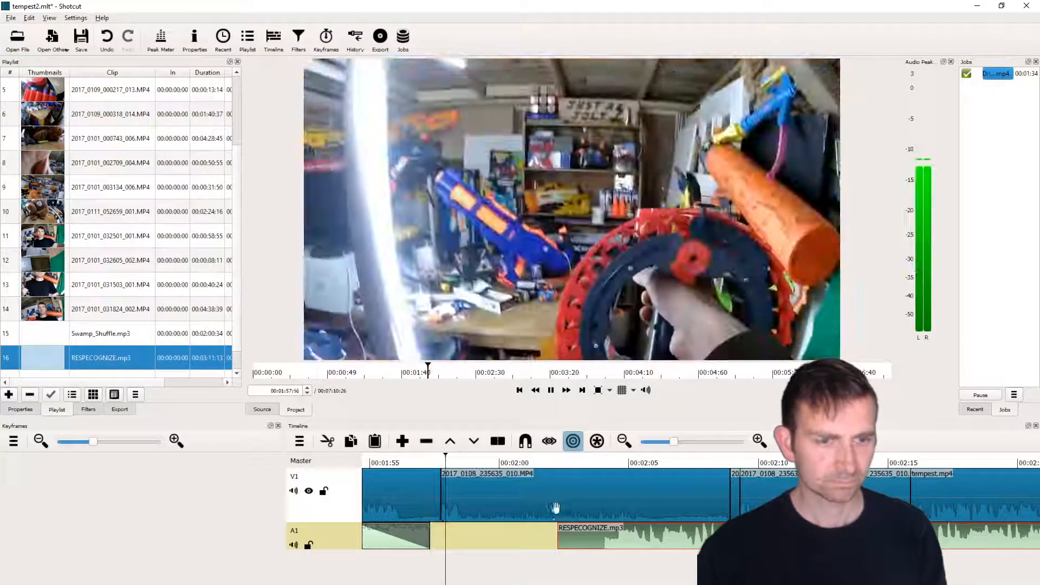
pyautogui.press('space')
pyautogui.moveTo(596, 542); pyautogui.dragTo(482, 541)
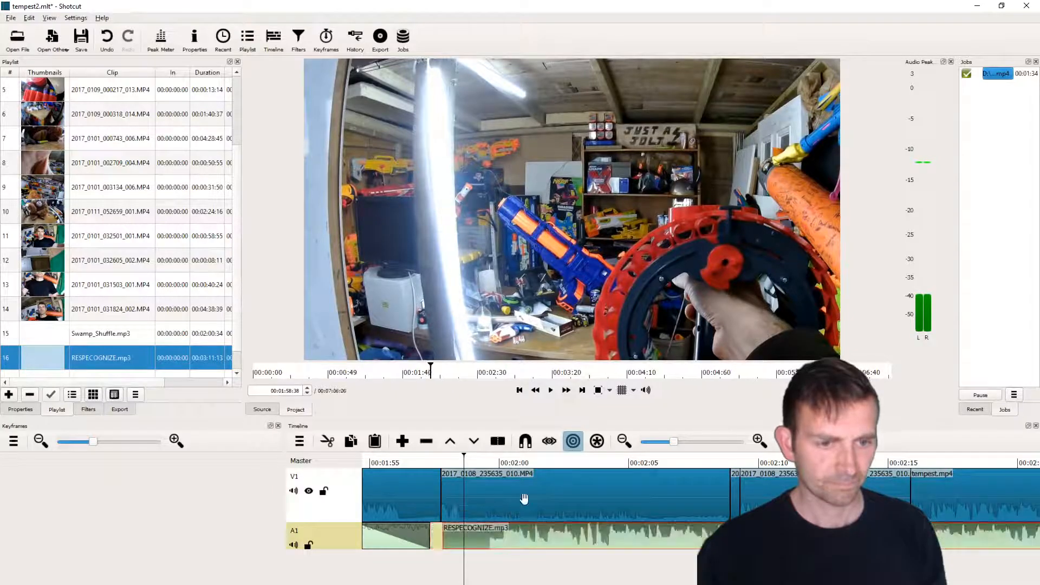
# - Play the opening of RESPECOGNIZE.mp3 and trim off its quiet intro up to about 1:59, closing the space
pyautogui.click(505, 464)
pyautogui.press('space')
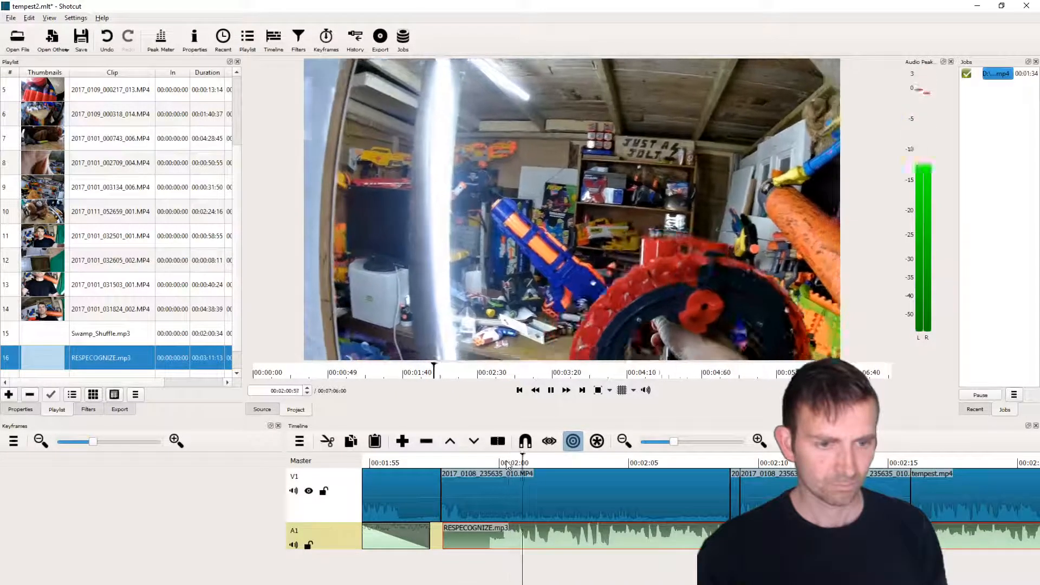
pyautogui.click(487, 464)
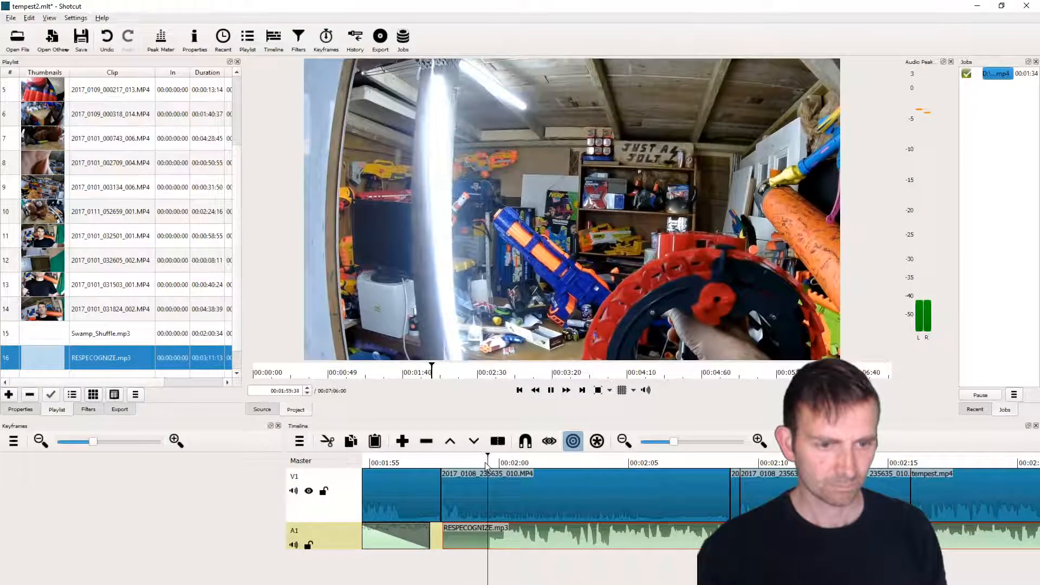
pyautogui.press('space')
pyautogui.press('Up')
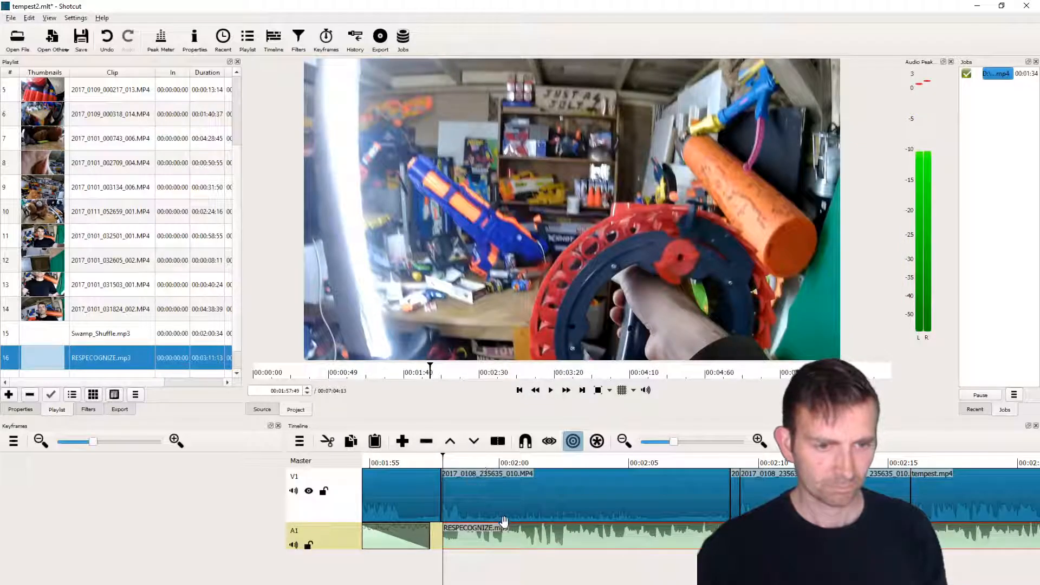
# - Add a Gain / Volume filter at -12.5 dB to RESPECOGNIZE.mp3 and play from just before its start
pyautogui.click(84, 410)
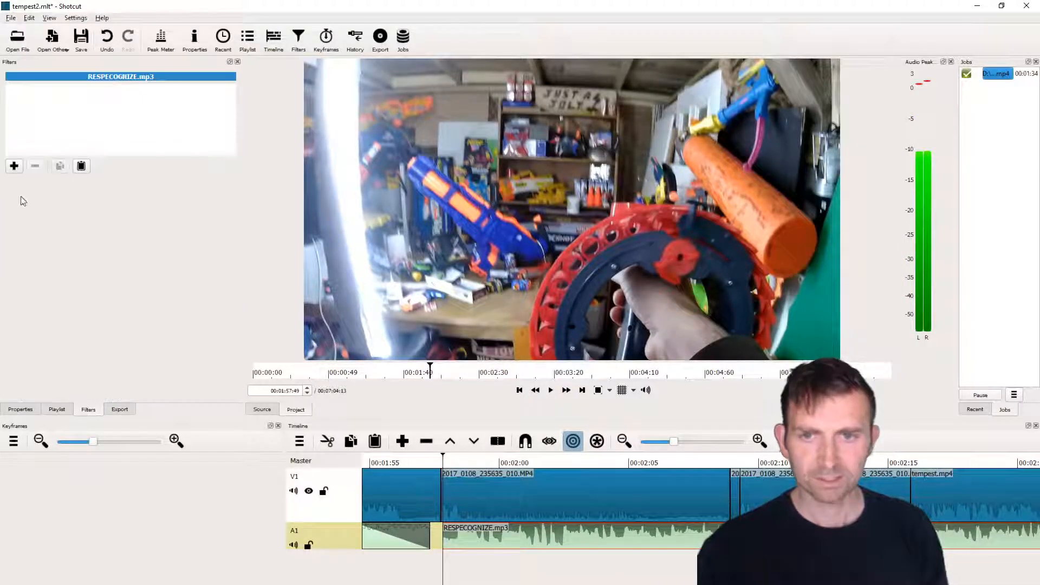
pyautogui.click(15, 167)
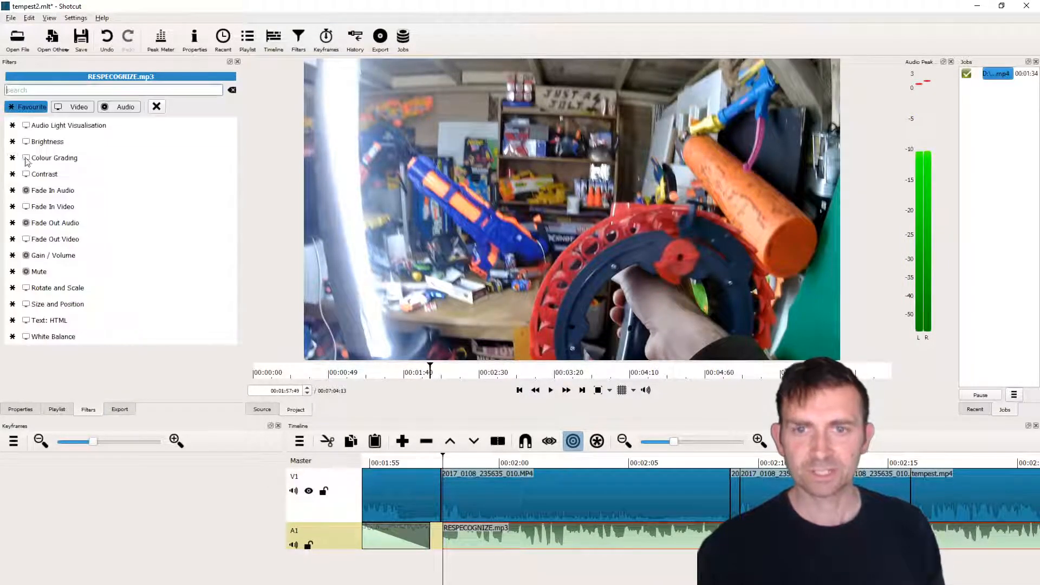
pyautogui.click(71, 255)
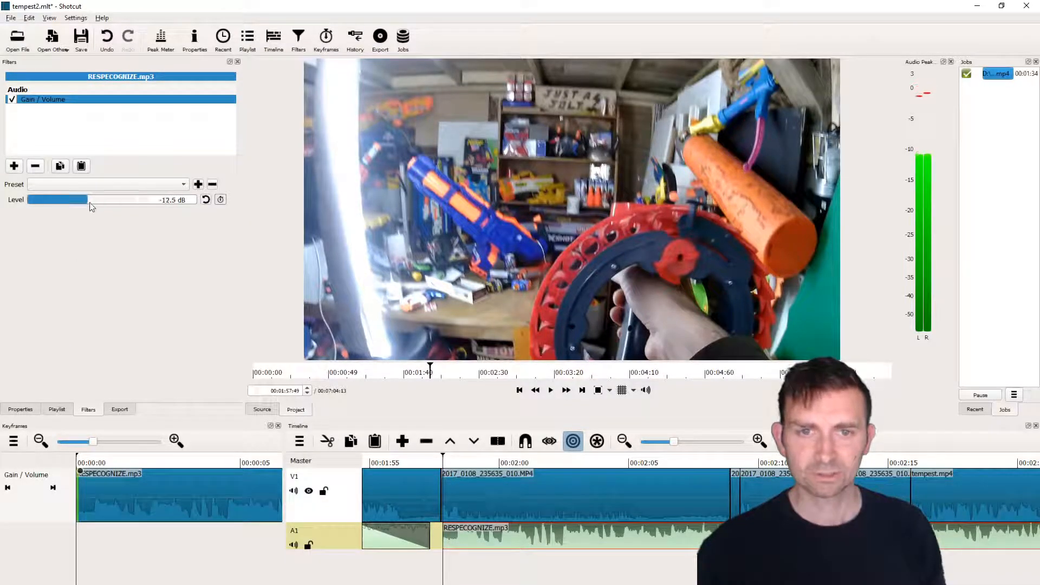
pyautogui.click(416, 466)
pyautogui.press('space')
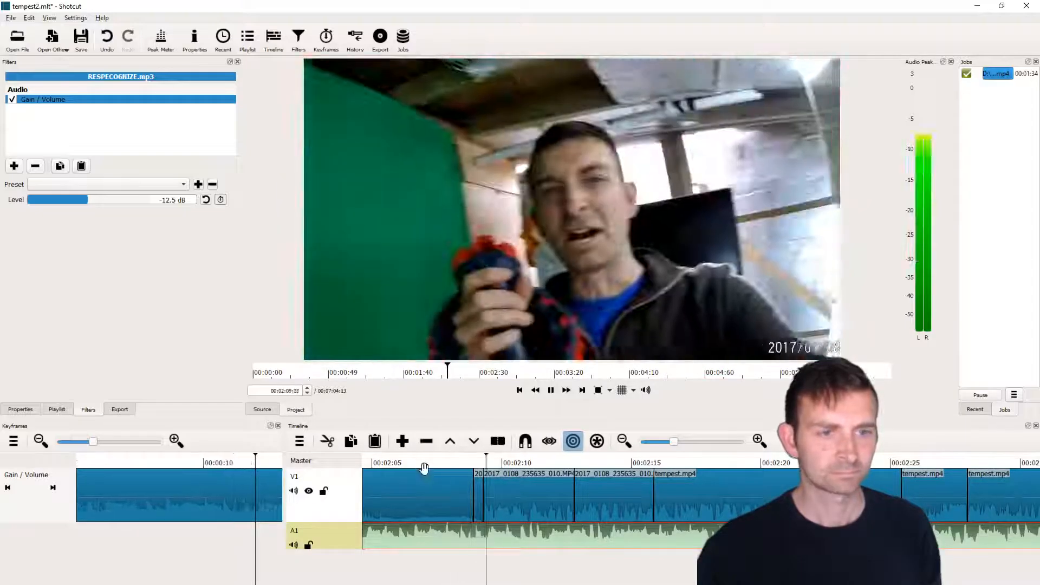
# - Replay the RESPECOGNIZE.mp3 music against the video audio from about 2:05 to 2:18
pyautogui.press('space')
pyautogui.press('space')
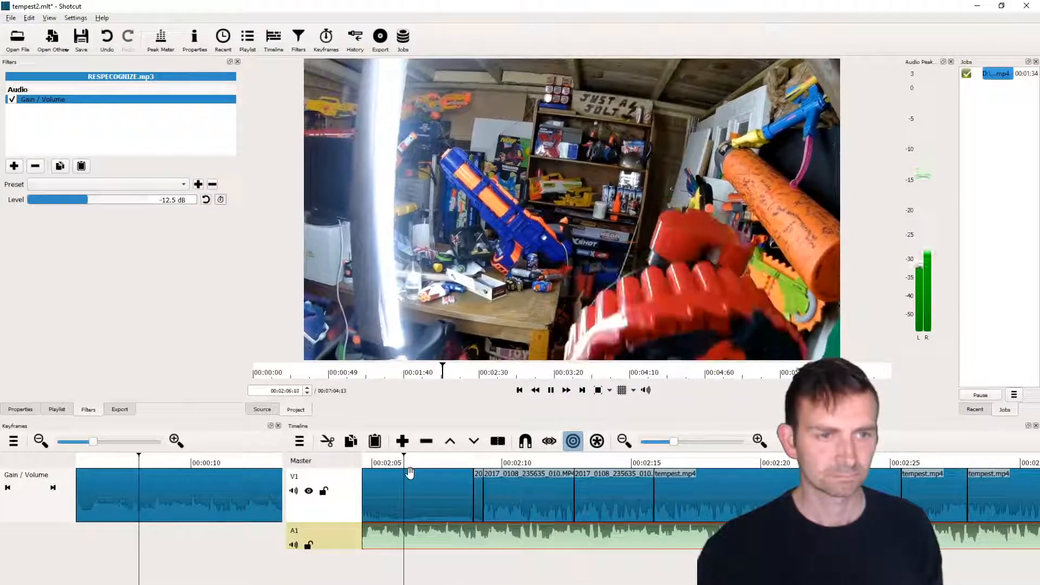
pyautogui.press('space')
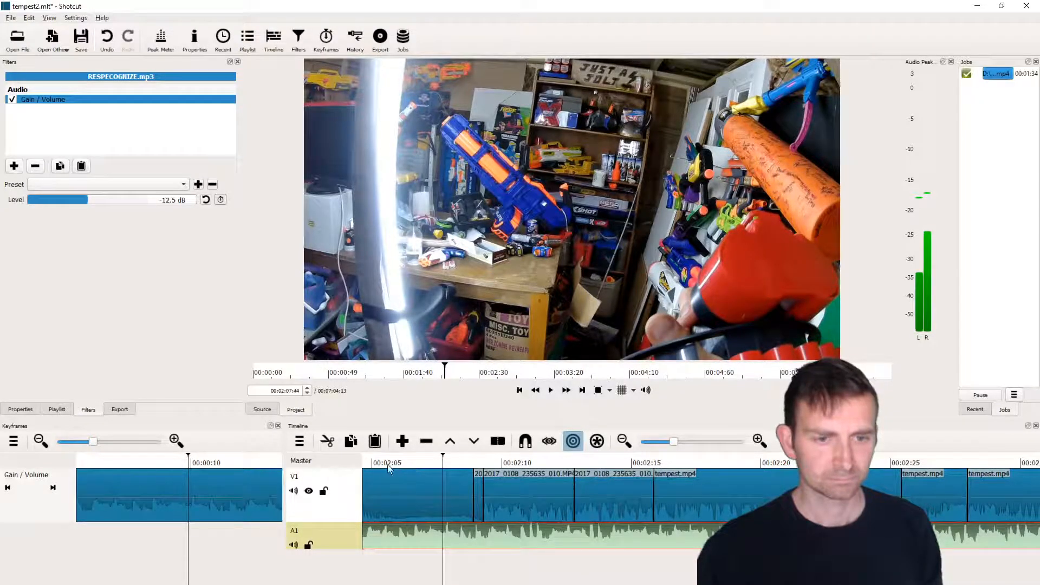
pyautogui.click(388, 463)
pyautogui.press('space')
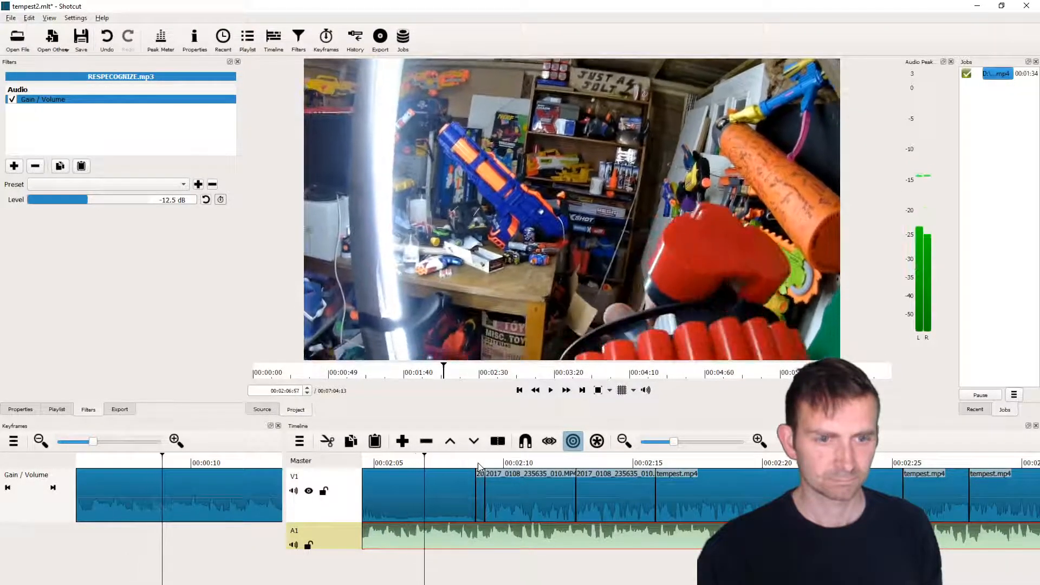
pyautogui.click(438, 509)
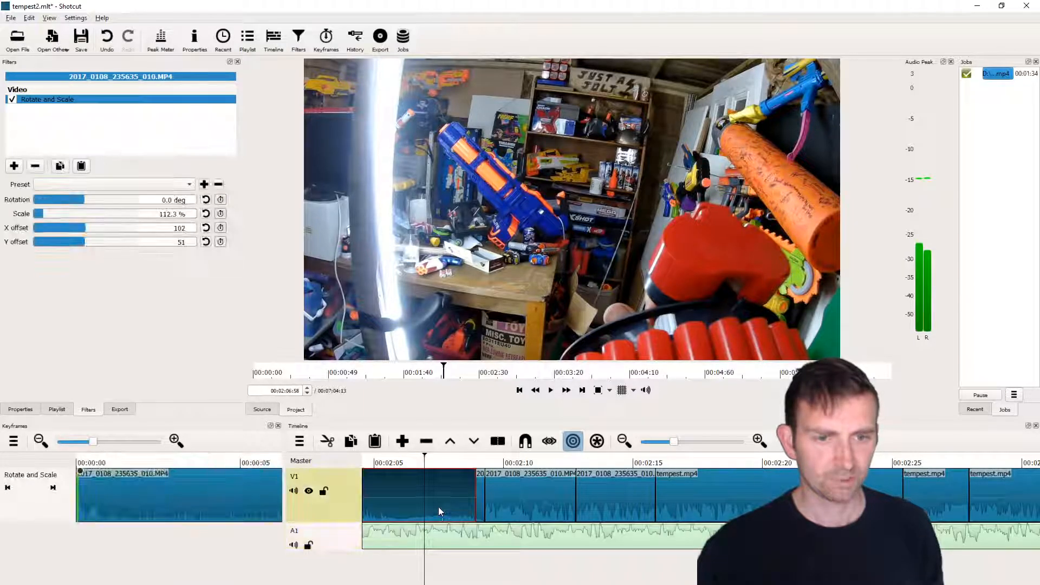
pyautogui.press(']')
pyautogui.press('space')
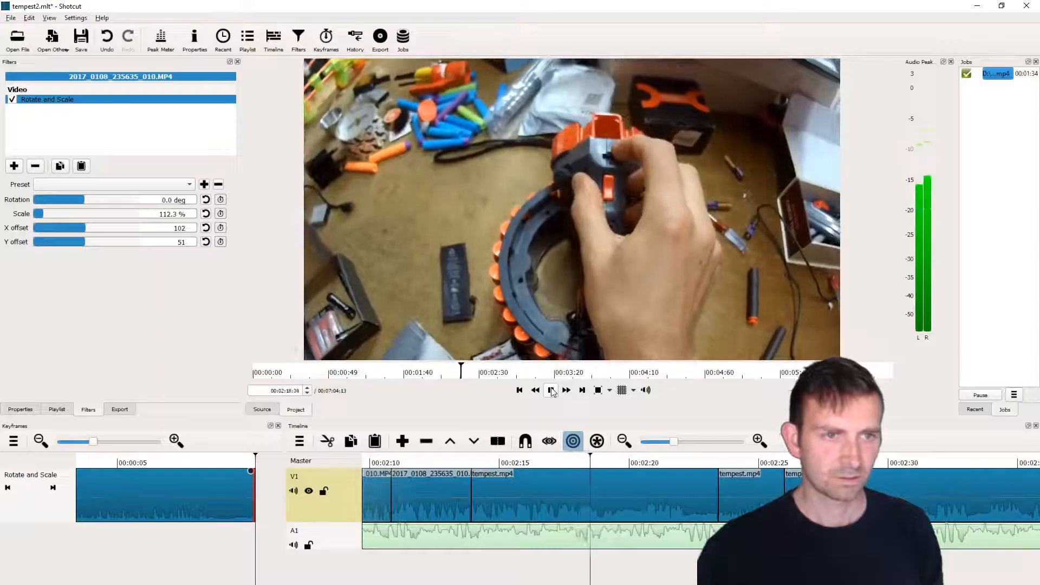
pyautogui.click(551, 391)
# - Trim RESPECOGNIZE.mp3 to end at 00:02:19:03 and play past its new ending
pyautogui.click(499, 462)
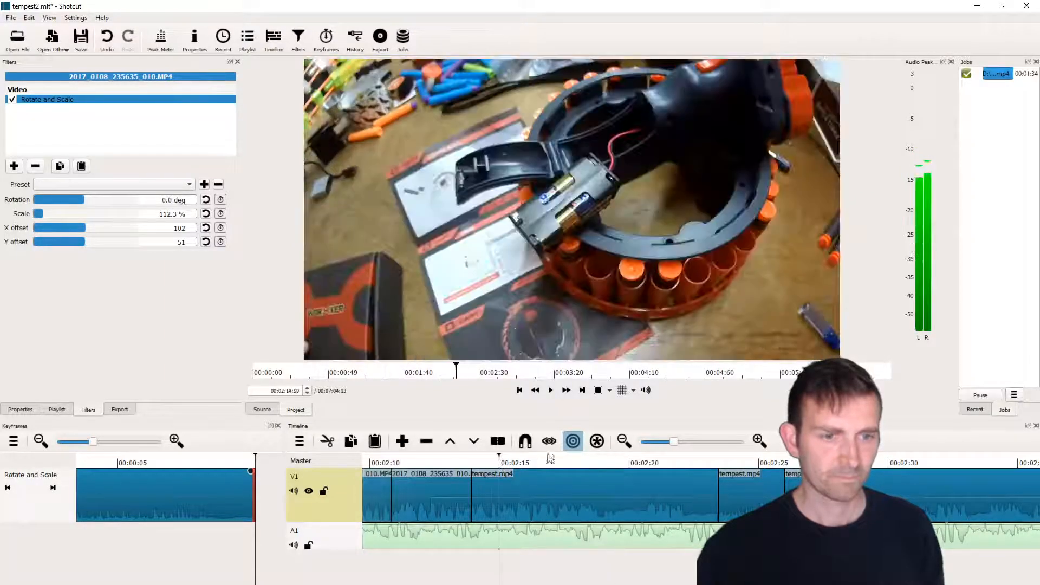
pyautogui.click(561, 461)
pyautogui.press('space')
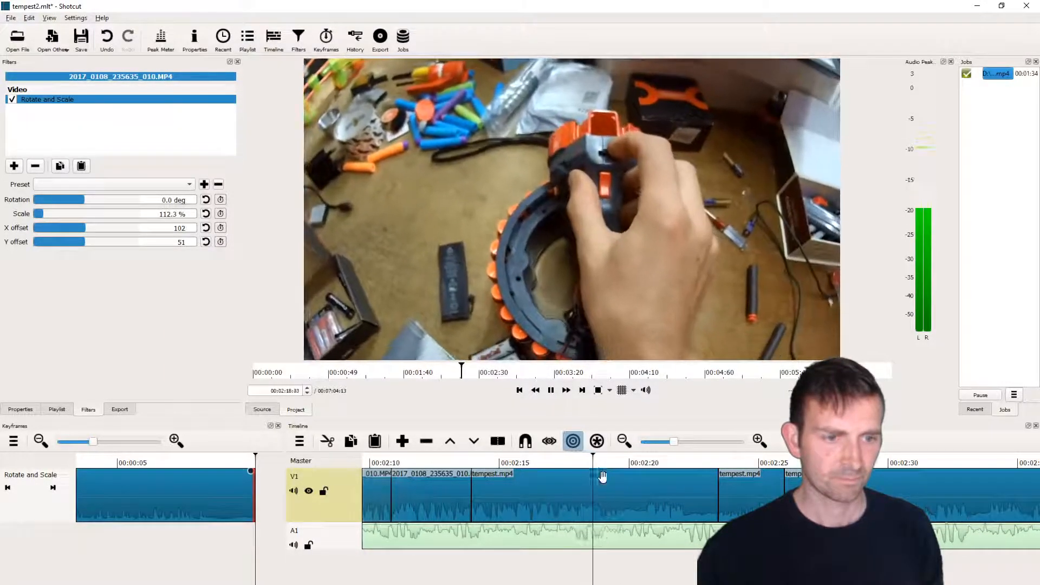
pyautogui.press('space')
pyautogui.click(609, 536)
pyautogui.press('o')
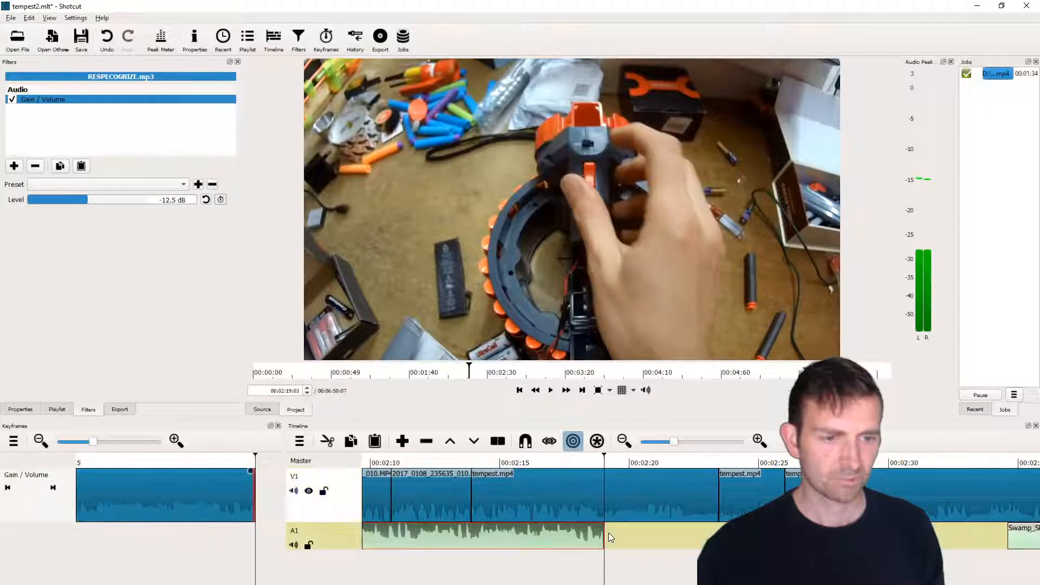
pyautogui.press('space')
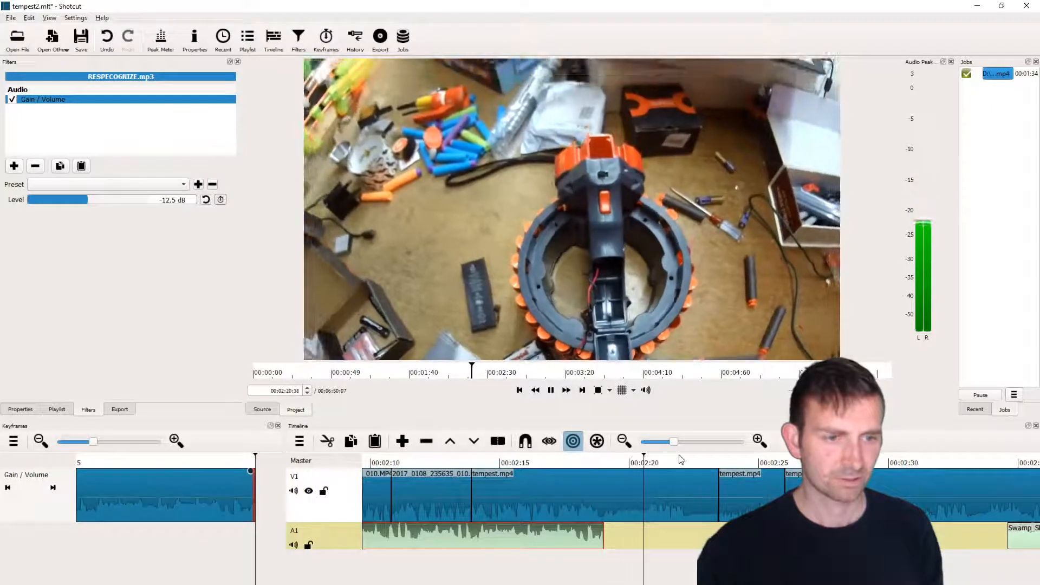
pyautogui.press('space')
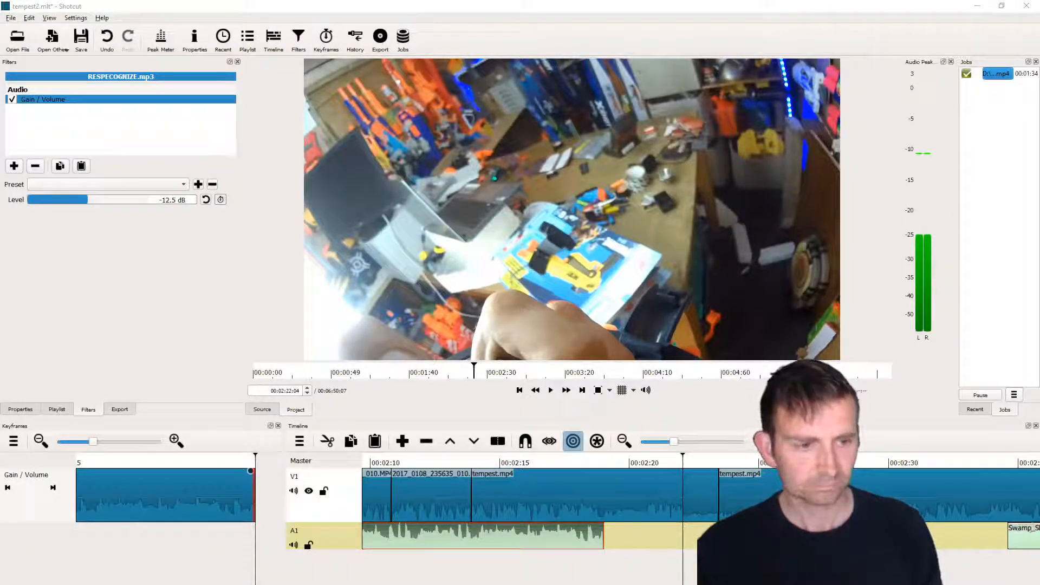
# - Play the start of the next Swamp_Shuffle.mp3 part at about 2:35, then review the earlier music parts
pyautogui.scroll(-10, 528, 508)
pyautogui.click(389, 463)
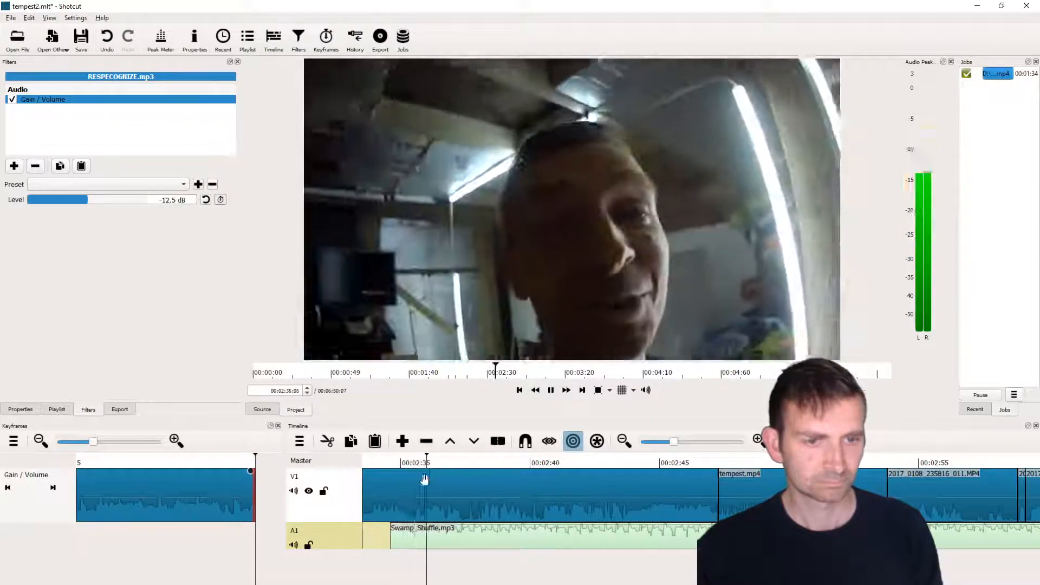
pyautogui.press('space')
pyautogui.scroll(7, 418, 507)
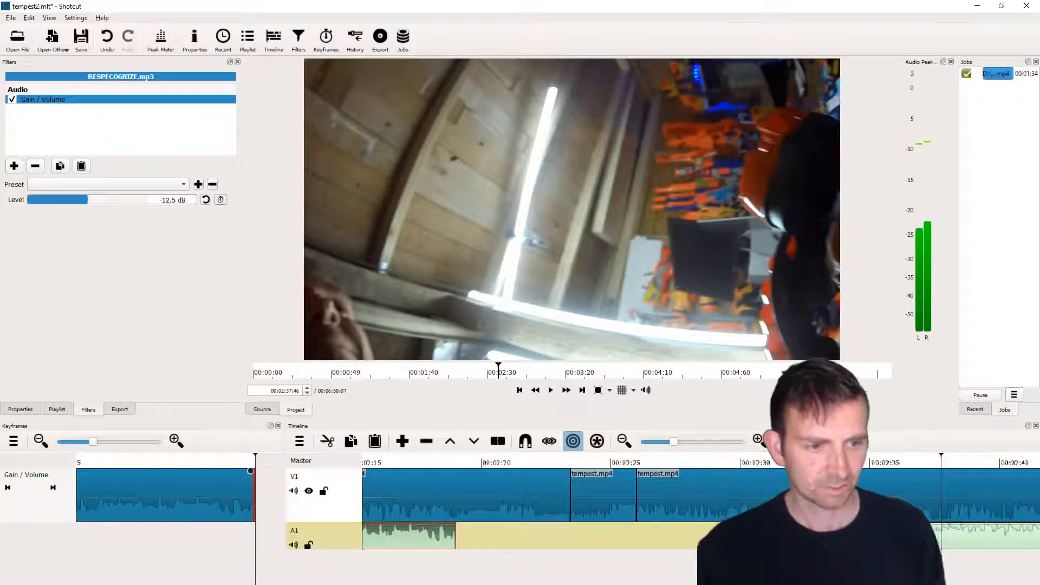
pyautogui.scroll(20, 413, 543)
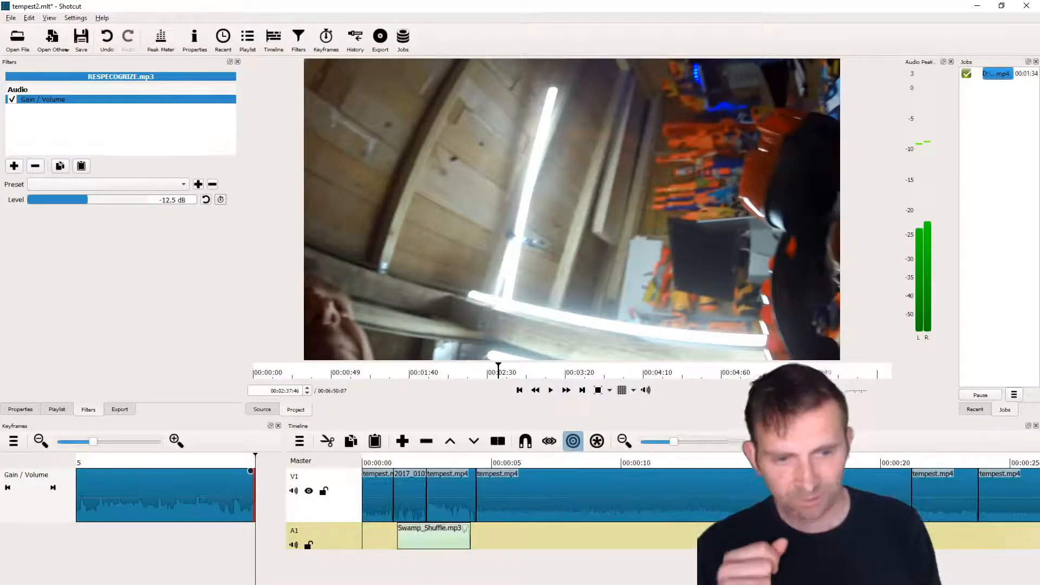
# - Play the opening from about 0:01 to 0:06 to check the first Swamp_Shuffle.mp3 part
pyautogui.click(393, 465)
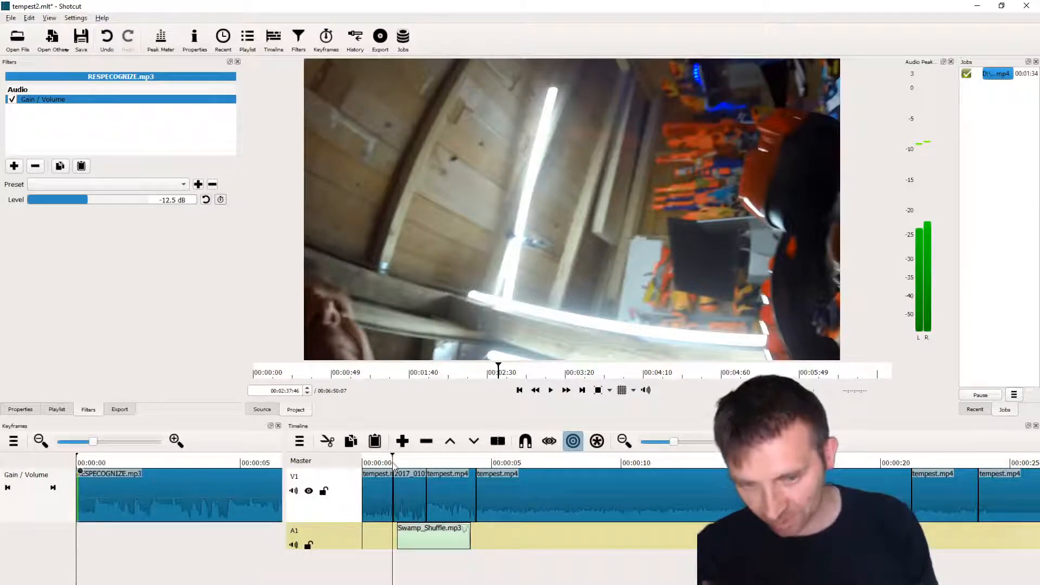
pyautogui.press('space')
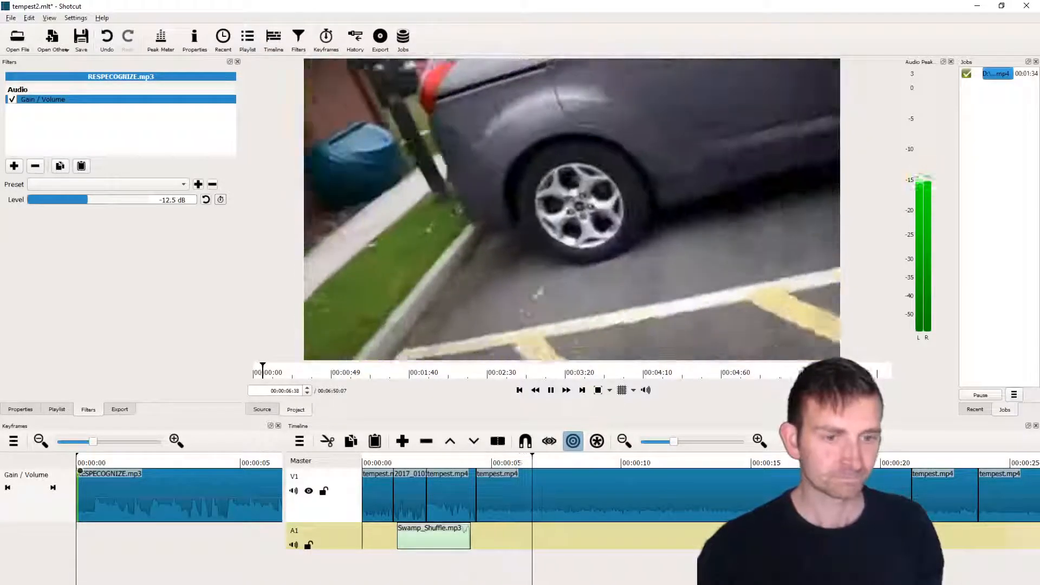
pyautogui.press('space')
# - Try moving Accidents_Will_Happen.mp3 on track A1 to start at about 0:55, and undo the move
pyautogui.hscroll(5, 1008, 488)
pyautogui.moveTo(813, 503); pyautogui.dragTo(1031, 536)
pyautogui.click(1002, 536)
pyautogui.click(973, 534)
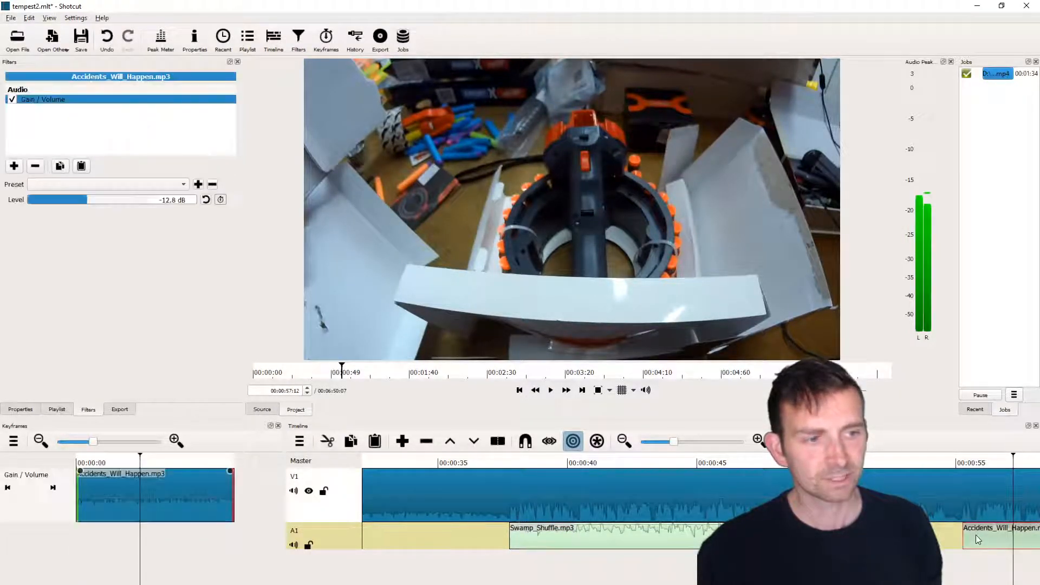
pyautogui.click(507, 463)
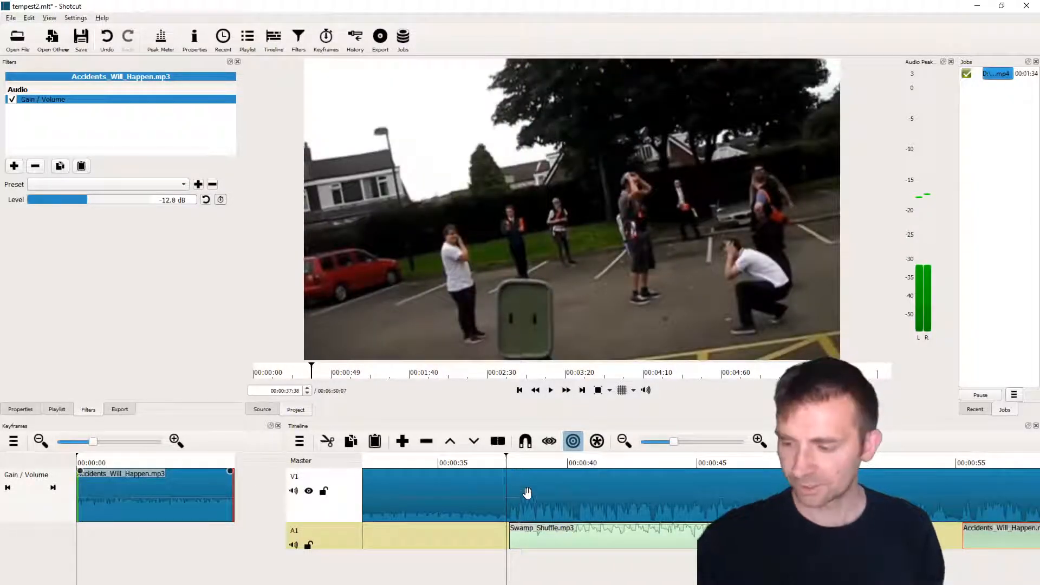
pyautogui.hotkey('ctrl', 'z')
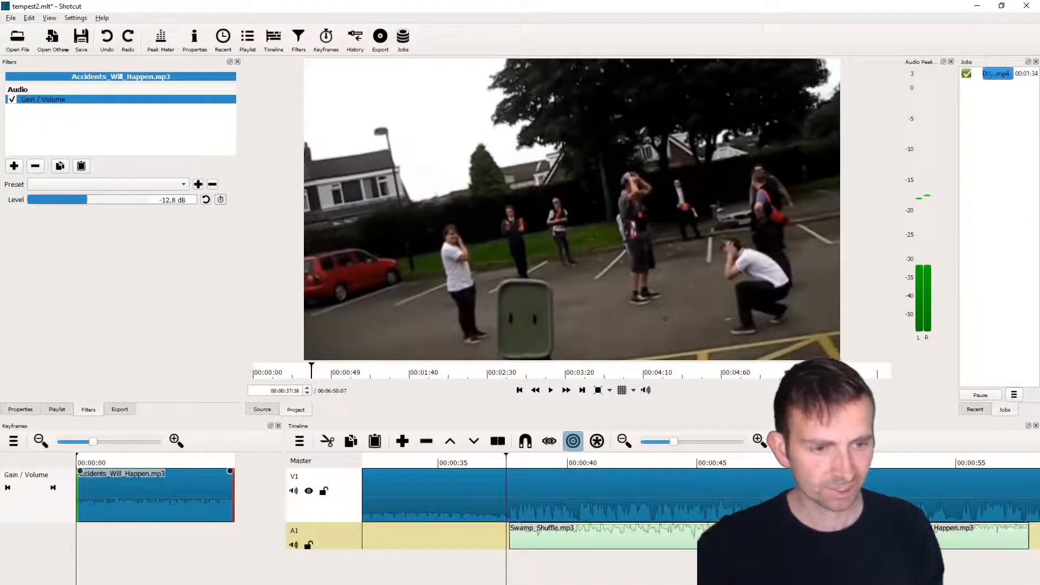
# - Move the Swamp_Shuffle.mp3 part at about 2:35 back to about 2:23 on track A1 and play from just before it
pyautogui.hscroll(10, 649, 509)
pyautogui.hscroll(15, 650, 509)
pyautogui.hscroll(3, 650, 509)
pyautogui.moveTo(867, 533); pyautogui.dragTo(578, 533)
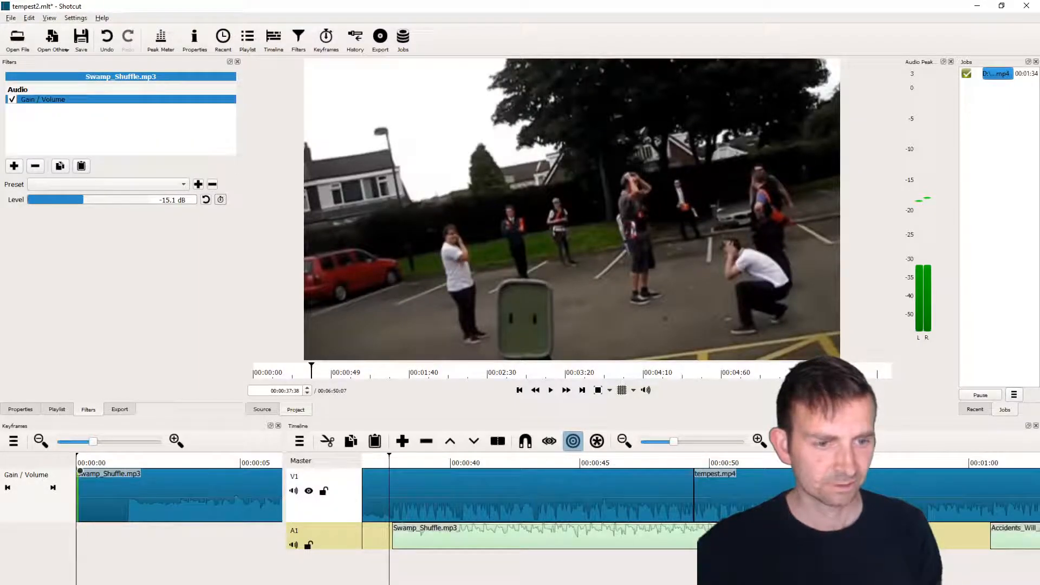
pyautogui.hscroll(15, 584, 564)
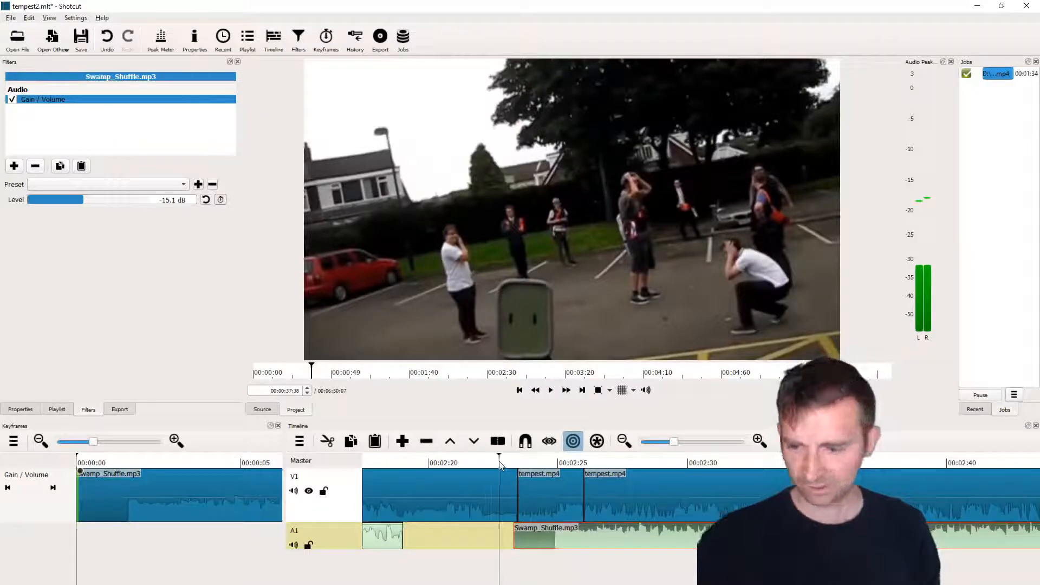
pyautogui.click(498, 460)
pyautogui.press('space')
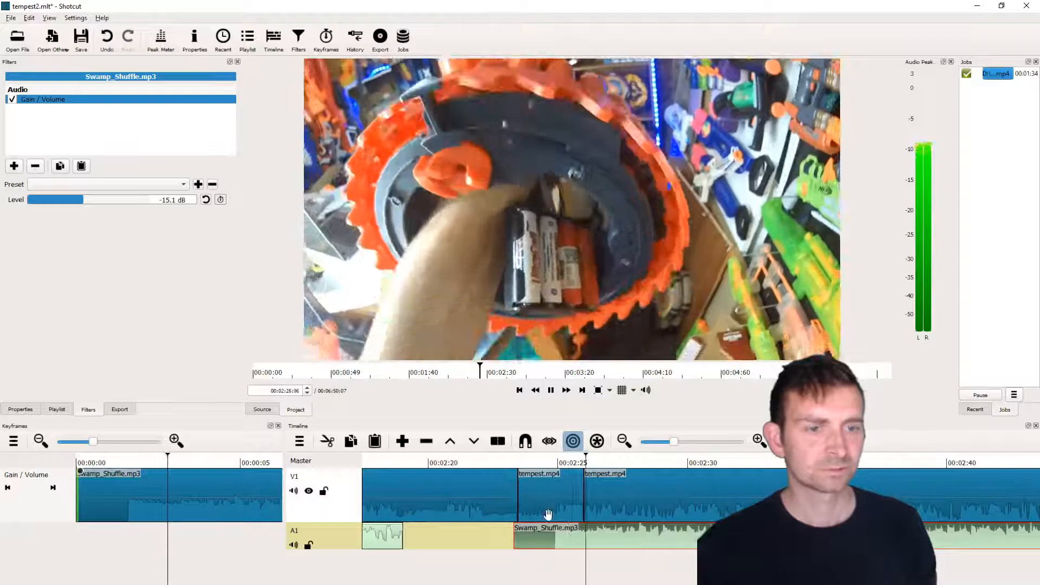
# - Shift this Swamp_Shuffle.mp3 part about 2 seconds earlier and replay it against the video
pyautogui.press('space')
pyautogui.moveTo(582, 538); pyautogui.dragTo(531, 536)
pyautogui.click(497, 460)
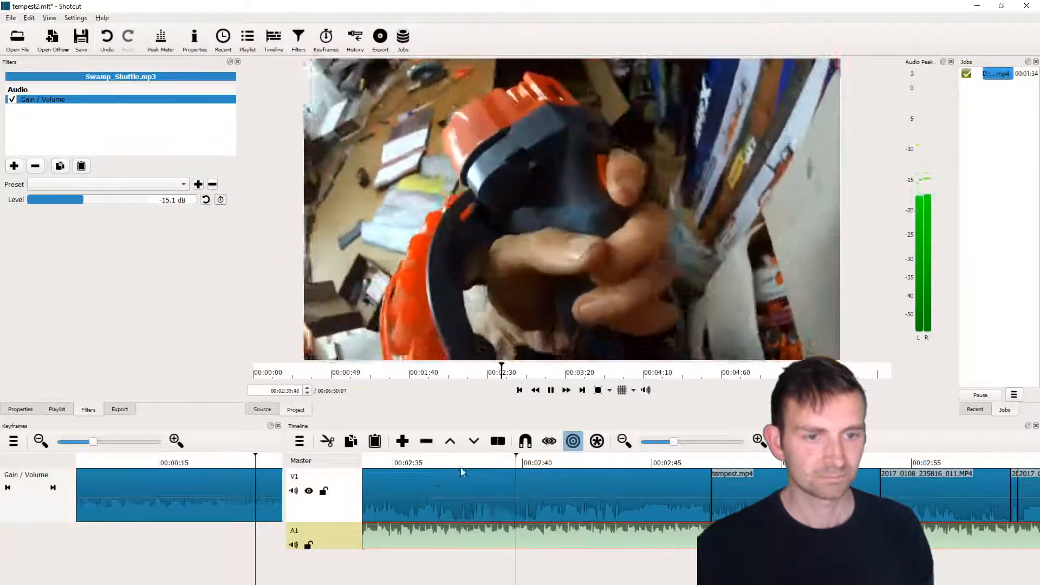
# - Split Swamp_Shuffle.mp3 on track A1 at about 2:37 and play past the cut
pyautogui.click(446, 461)
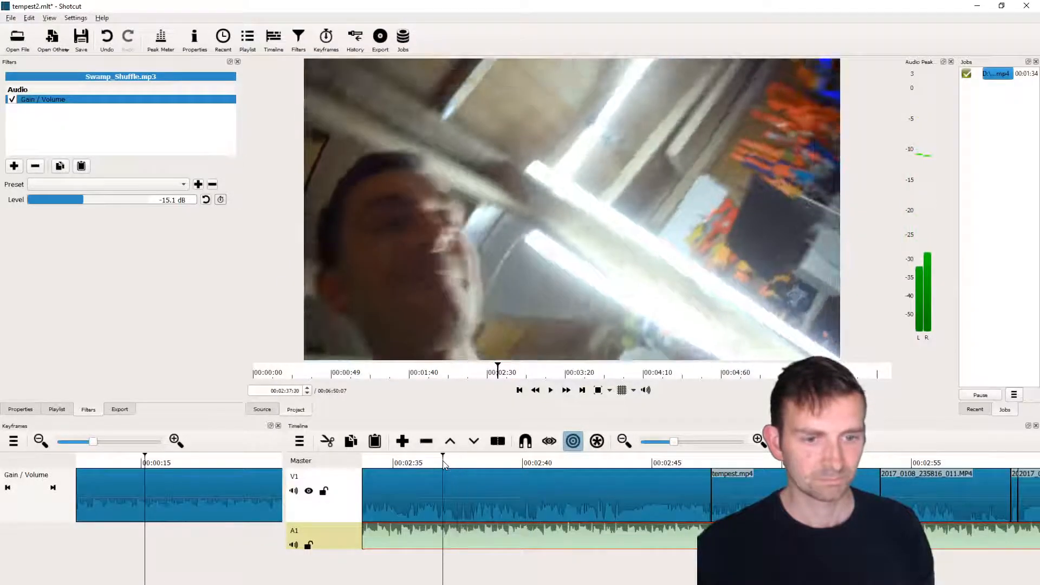
pyautogui.press('s')
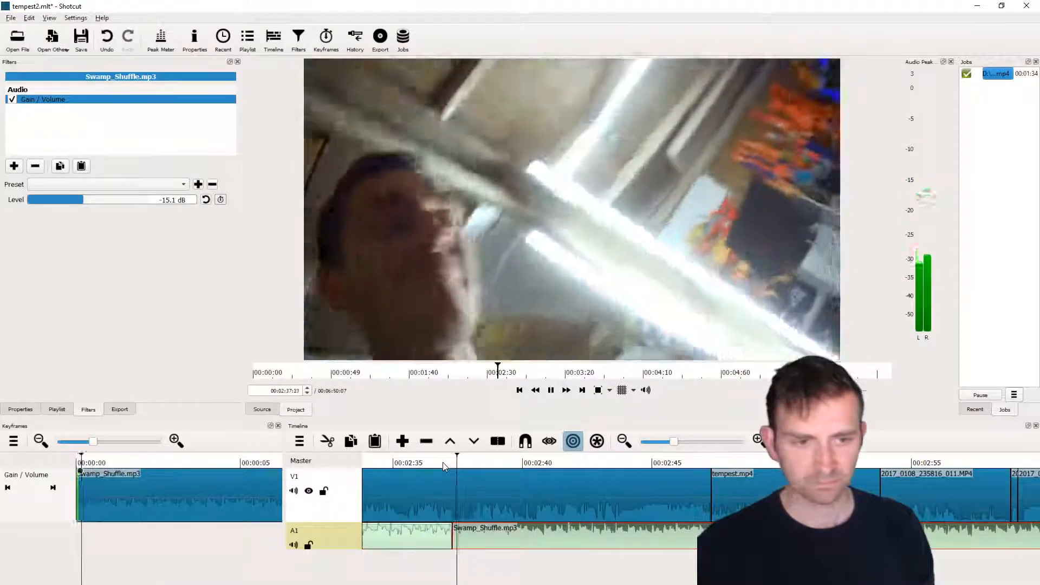
pyautogui.press('space')
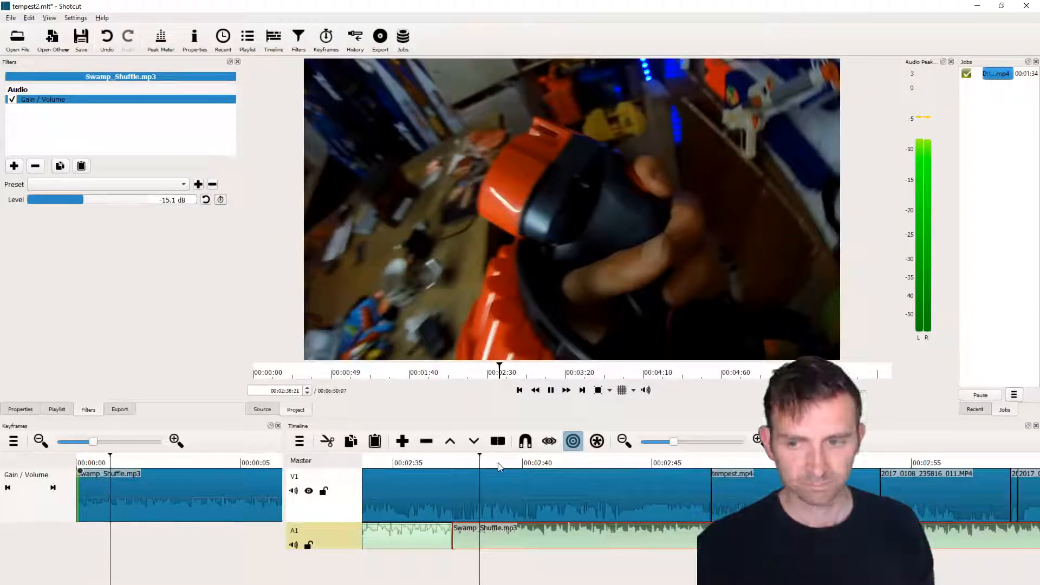
# - Split the tempest.mp4 clip on track V1 at 00:02:37:18, in line with the music cut
pyautogui.click(472, 462)
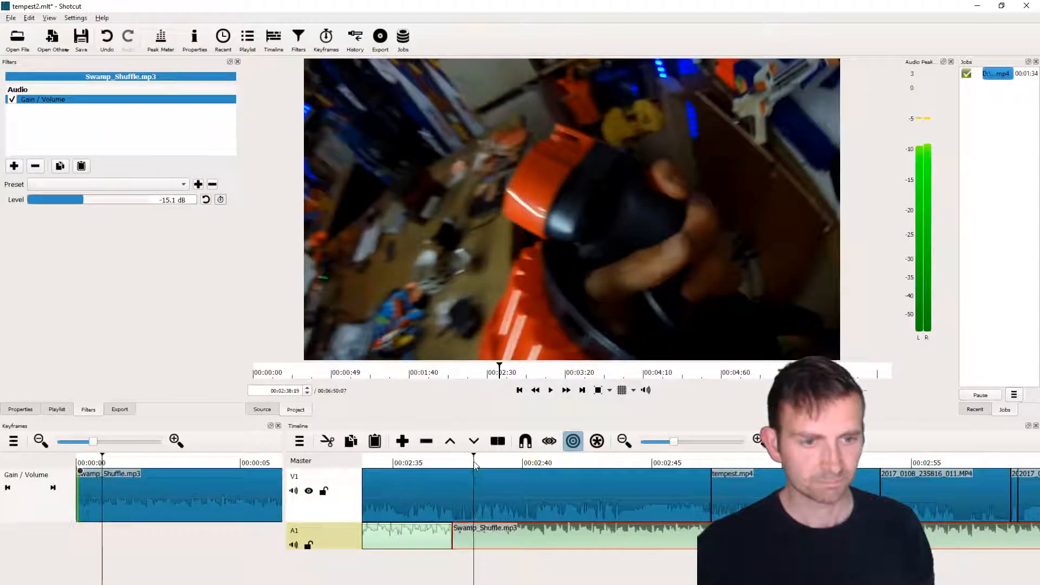
pyautogui.click(465, 490)
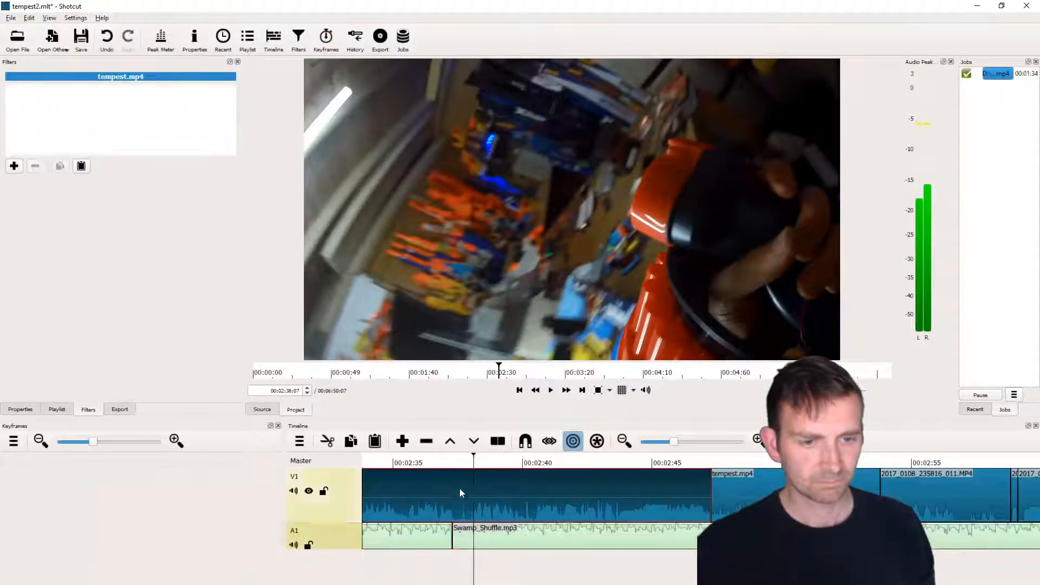
pyautogui.click(453, 463)
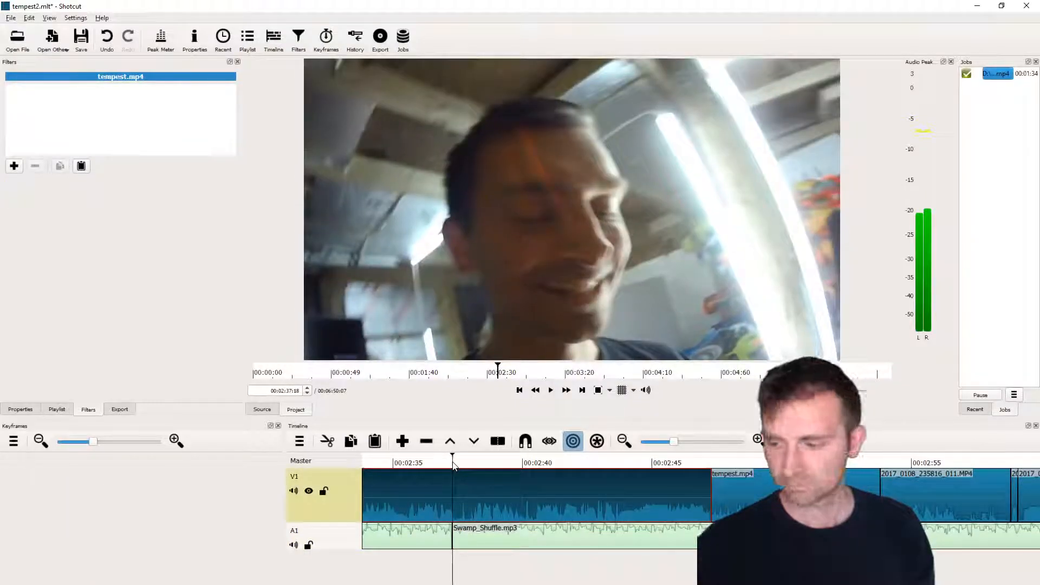
pyautogui.press('s')
pyautogui.click(468, 464)
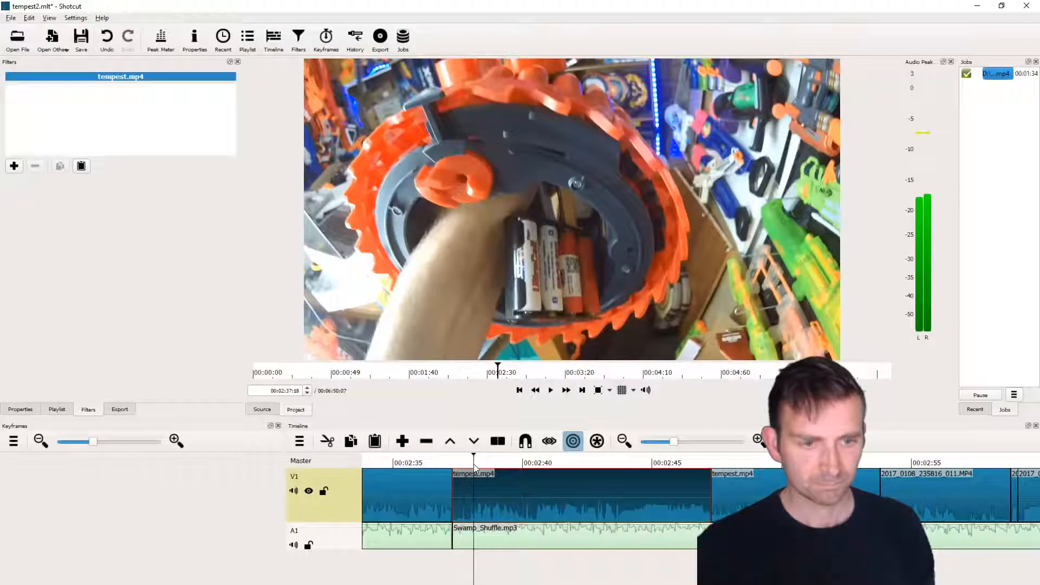
# - Ripple-trim the start of the tempest.mp4 part after the cut to about 2:38 and play the result
pyautogui.press('space')
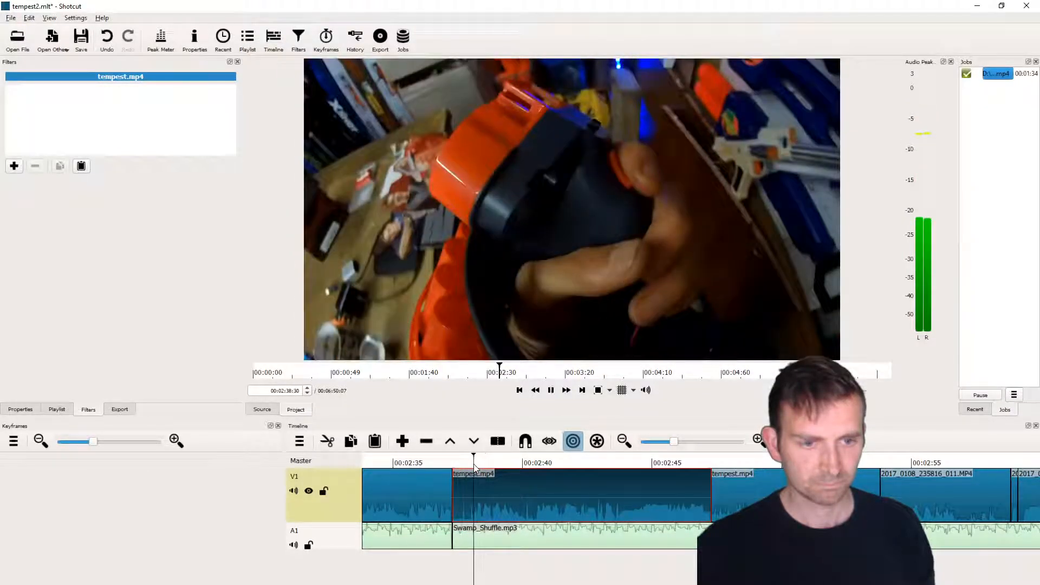
pyautogui.click(476, 464)
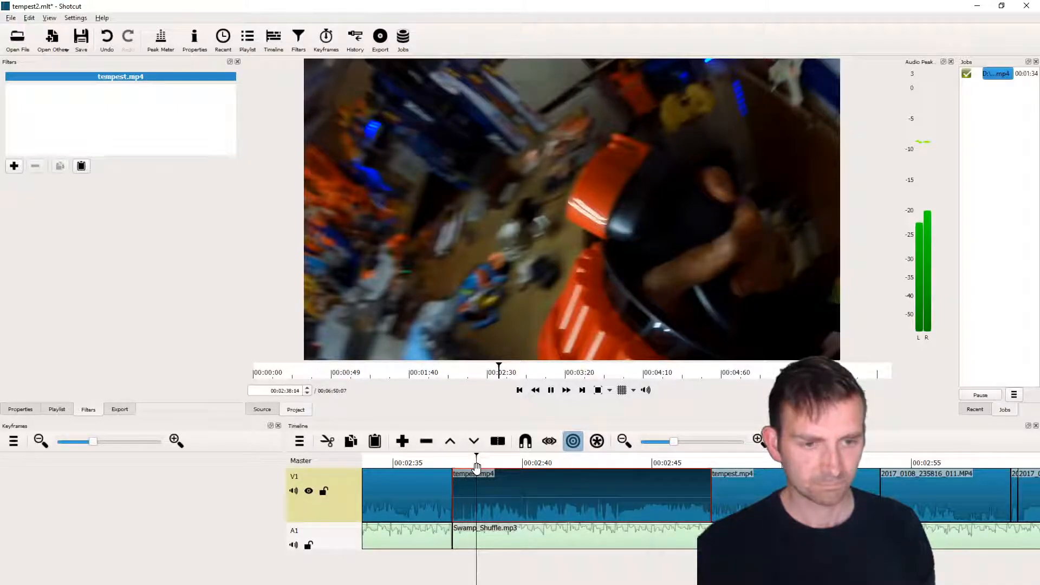
pyautogui.press('Right')
pyautogui.hotkey('shift', 'i')
pyautogui.press('space')
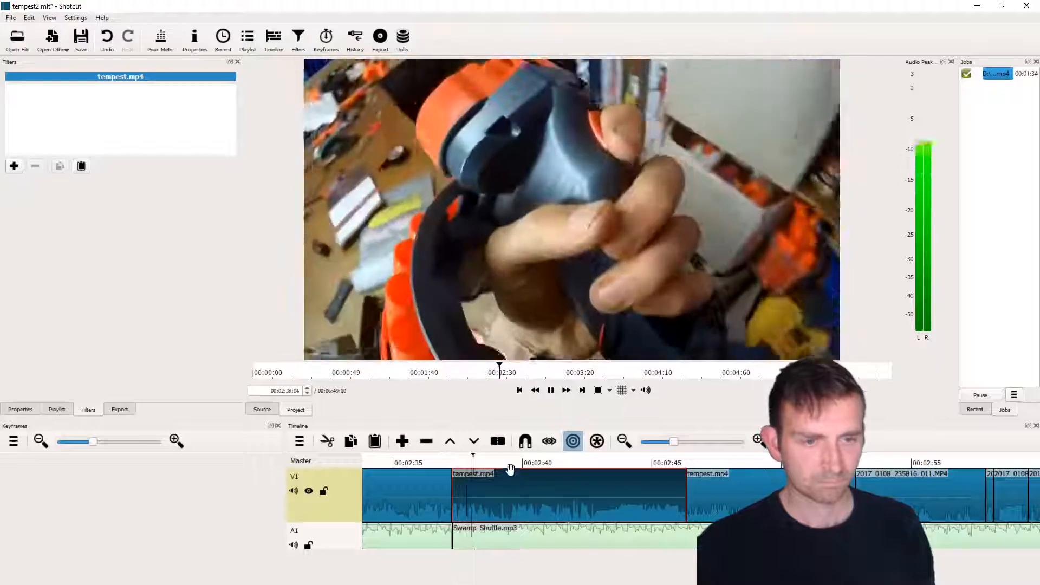
# - Split tempest.mp4 at 00:02:38:39 and ripple-trim the start of the following part to 00:02:39:39
pyautogui.click(490, 465)
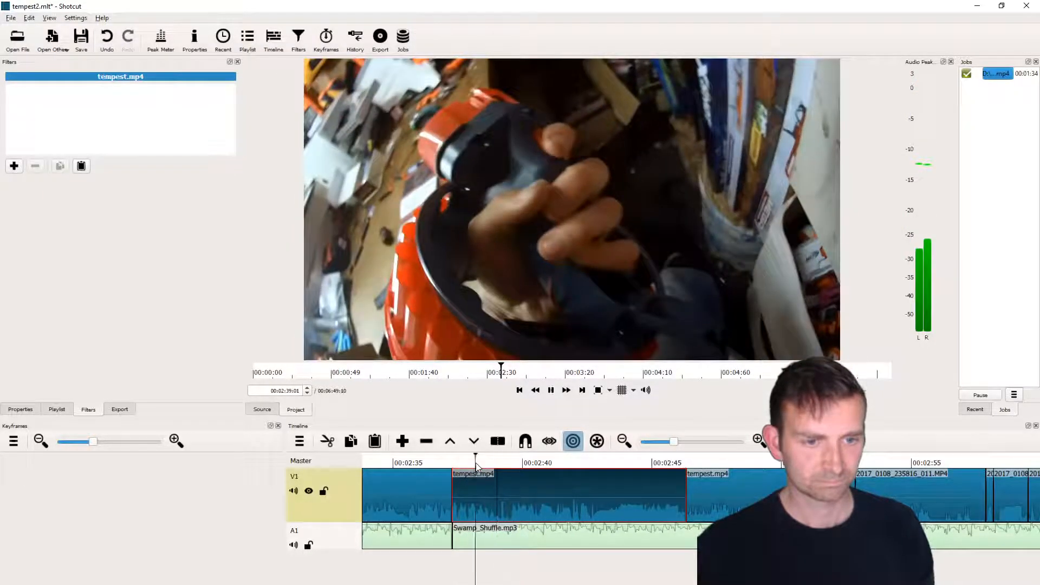
pyautogui.click(476, 465)
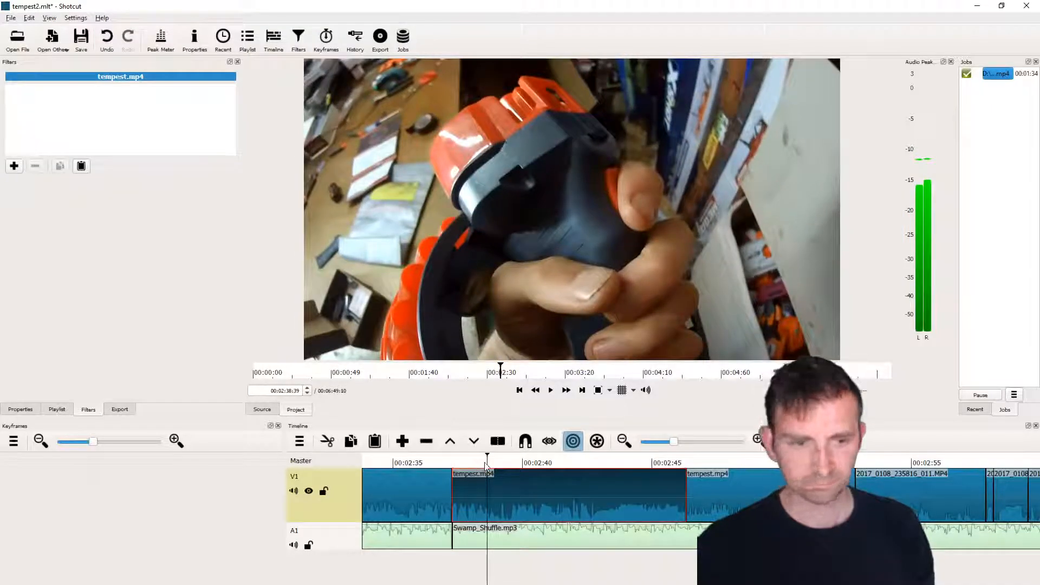
pyautogui.press('s')
pyautogui.press('space')
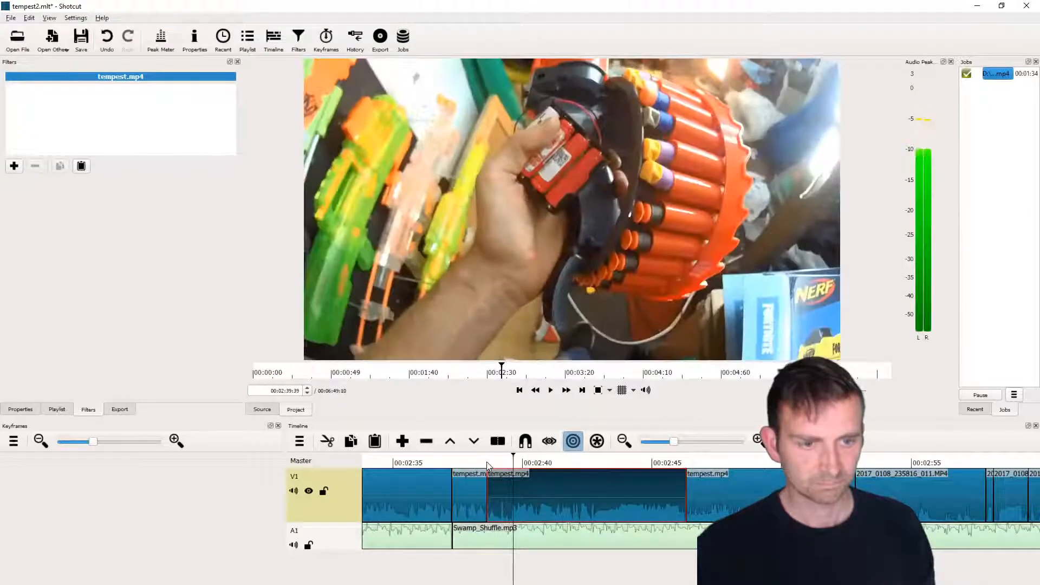
pyautogui.press('space')
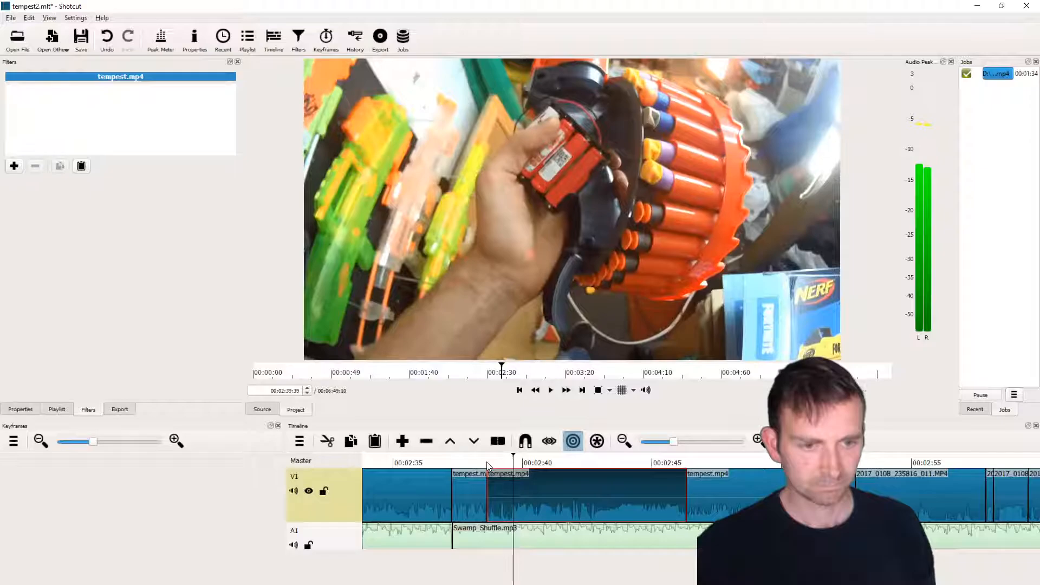
pyautogui.press('i')
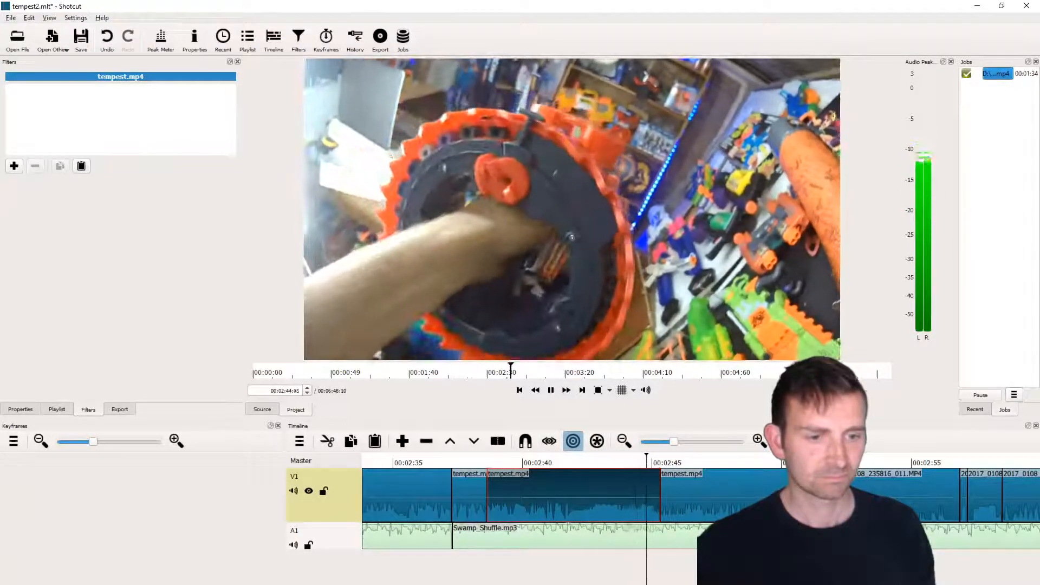
# - Play on to about 3:24, ripple-delete the short 2017_0108_235816_011.MP4 clip there, and resume playback
pyautogui.scroll(-4, 622, 559)
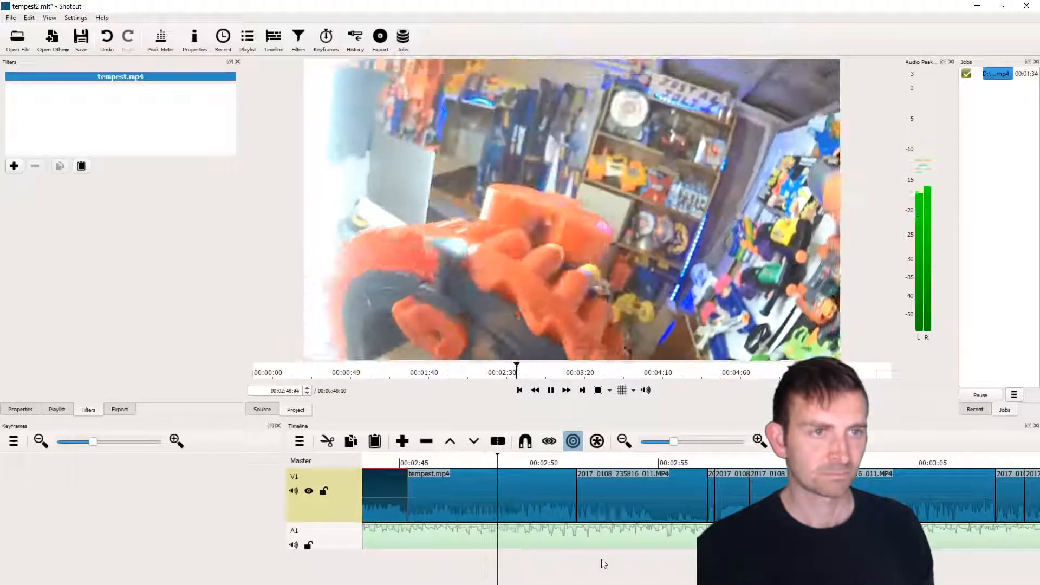
pyautogui.scroll(-2, 625, 548)
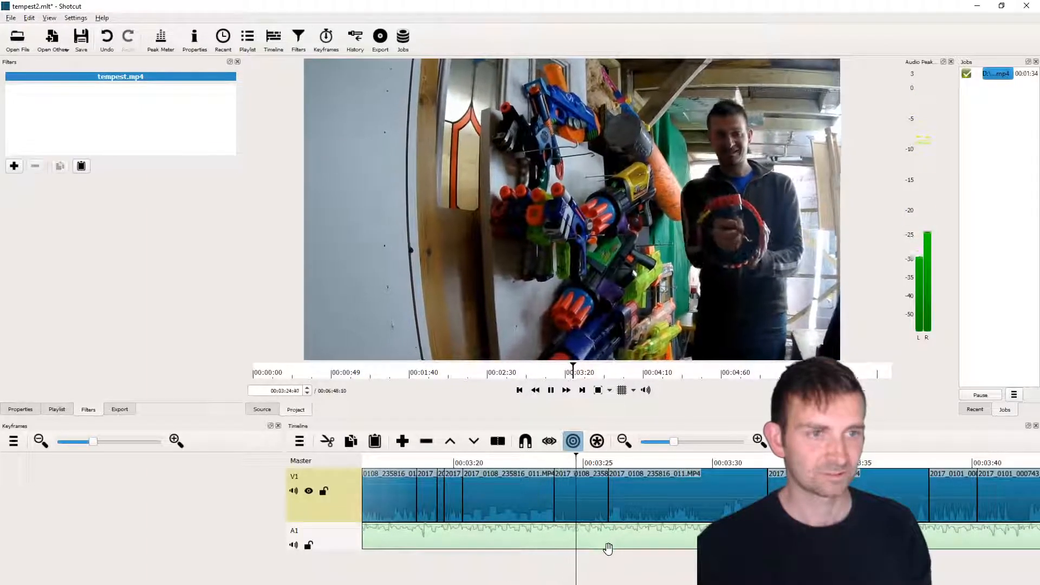
pyautogui.press('space')
pyautogui.click(568, 483)
pyautogui.press('Delete')
pyautogui.press('space')
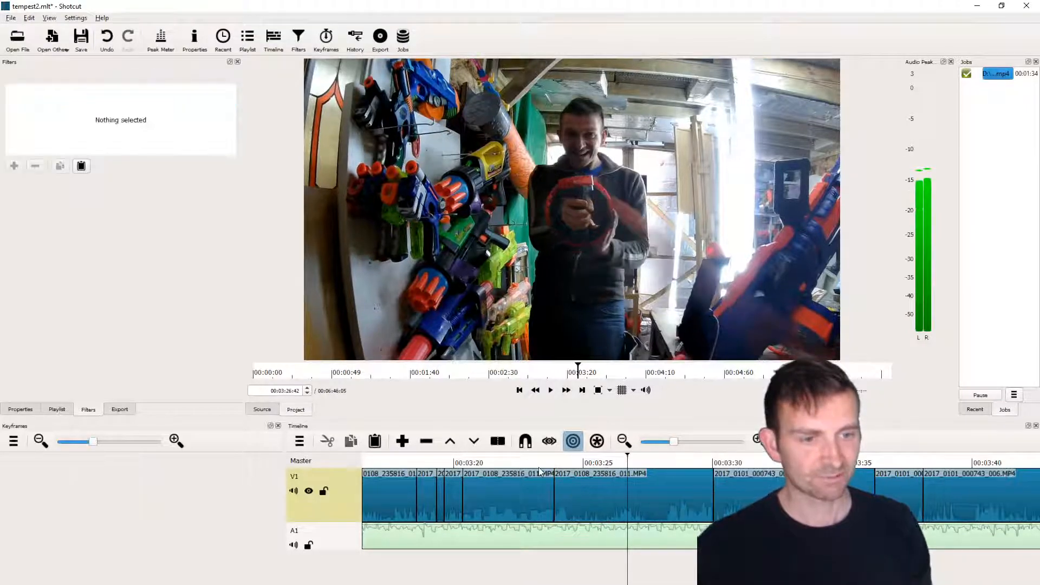
# - Replay past the deleted section and ripple-trim the start of the 2017_0101_000743_006.MP4 part at about 3:38 to 00:03:40:10
pyautogui.click(539, 464)
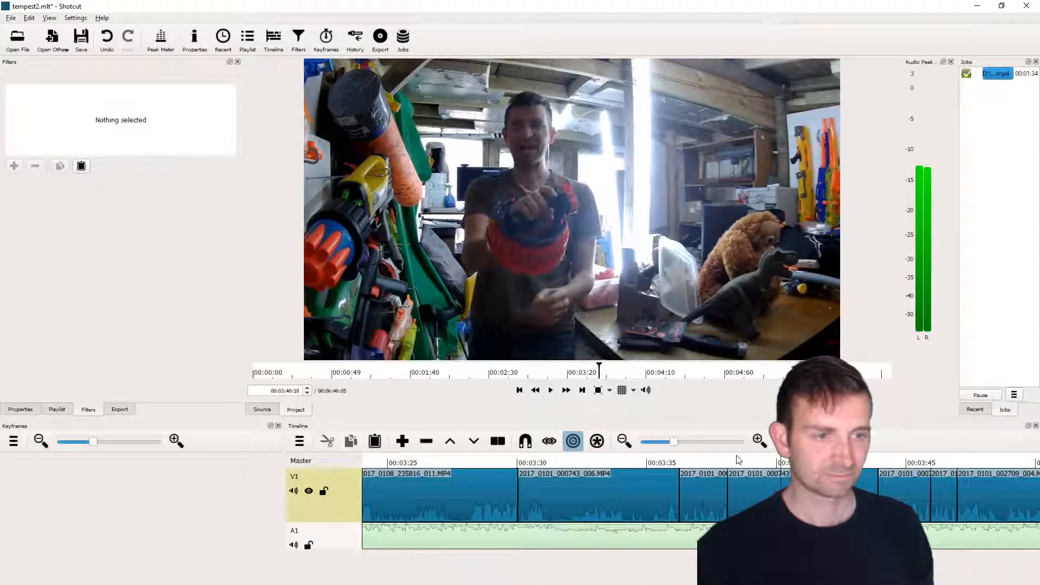
pyautogui.press('space')
pyautogui.press('i')
# - Split the 2017_0108_235816_011.MP4 clip on track V1 at 00:03:28:15
pyautogui.moveTo(702, 461); pyautogui.dragTo(444, 461)
pyautogui.press('space')
pyautogui.press('space')
pyautogui.click(472, 463)
pyautogui.press('s')
# - Set Rotate and Scale on the short 2017_0108_235816_011.MP4 part to 245.0 % scale, X offset 306 and Y offset 255
pyautogui.click(489, 485)
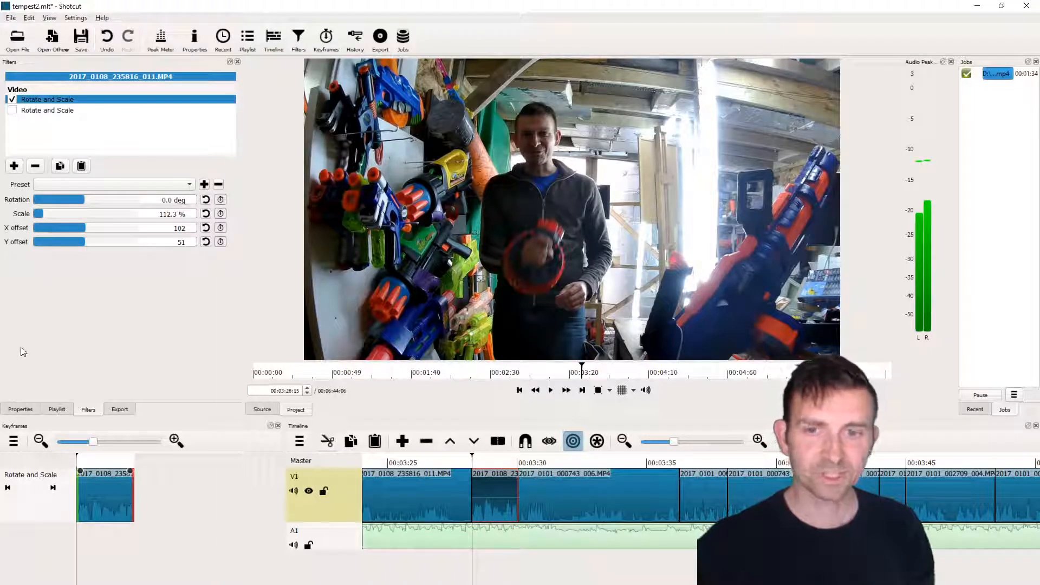
pyautogui.click(56, 410)
pyautogui.click(55, 411)
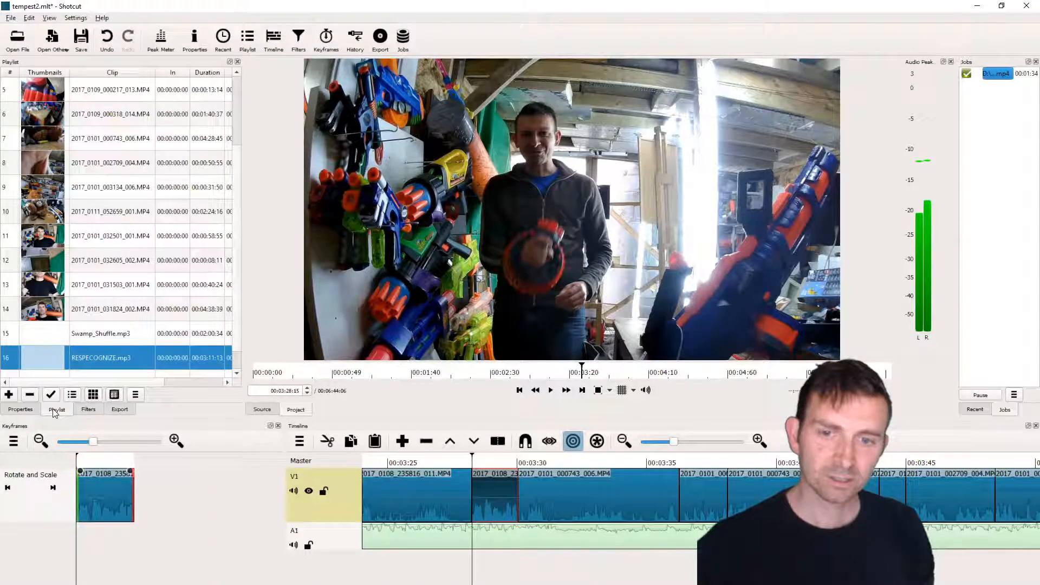
pyautogui.click(16, 409)
pyautogui.click(88, 410)
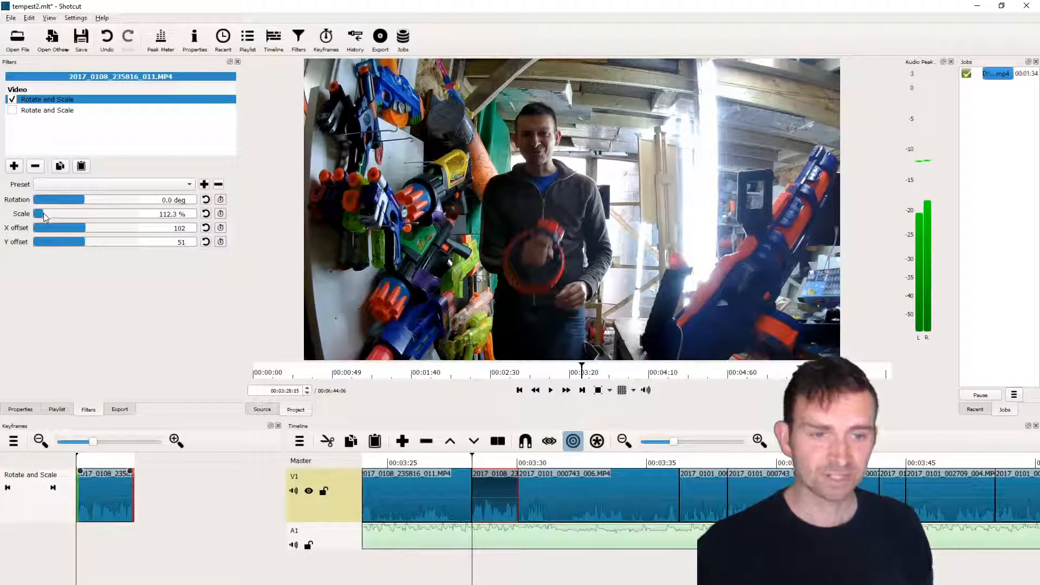
pyautogui.moveTo(43, 212); pyautogui.dragTo(89, 245)
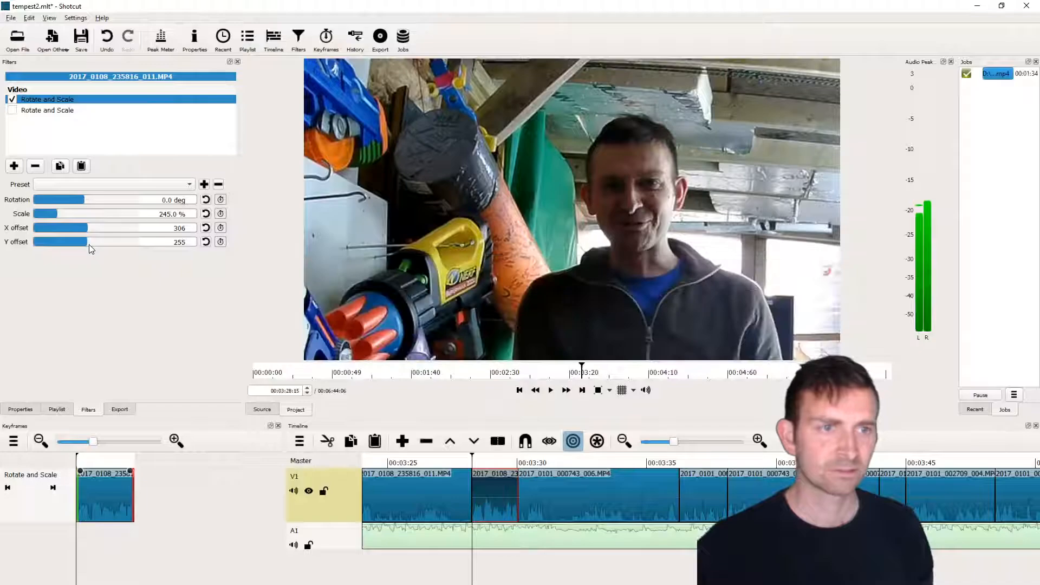
# - Play the zoomed-in part in short stretches and split it at 00:03:29:31
pyautogui.press('space')
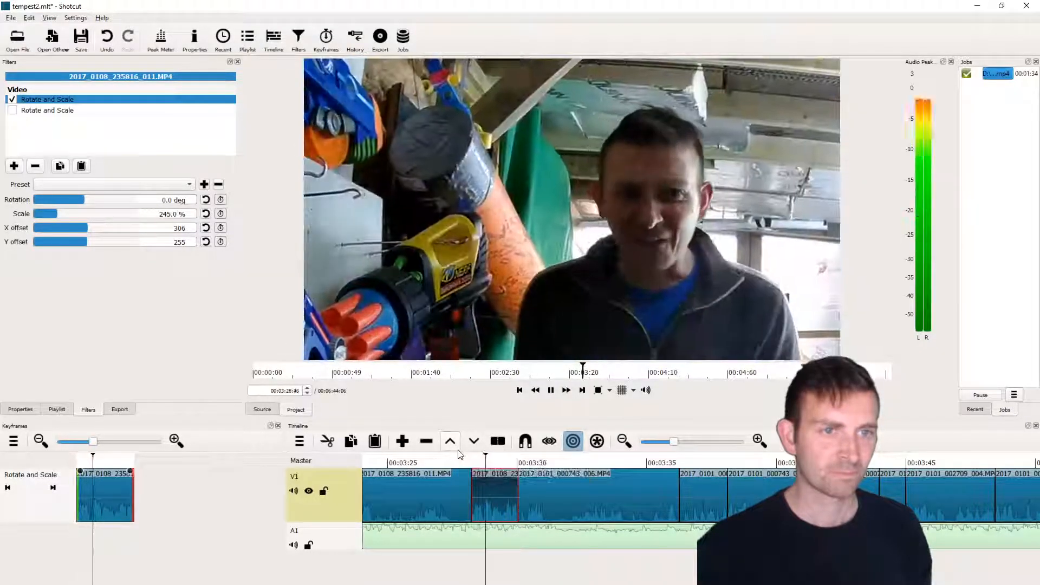
pyautogui.press('space')
pyautogui.press('space')
pyautogui.press('space')
pyautogui.press('space')
pyautogui.press('space')
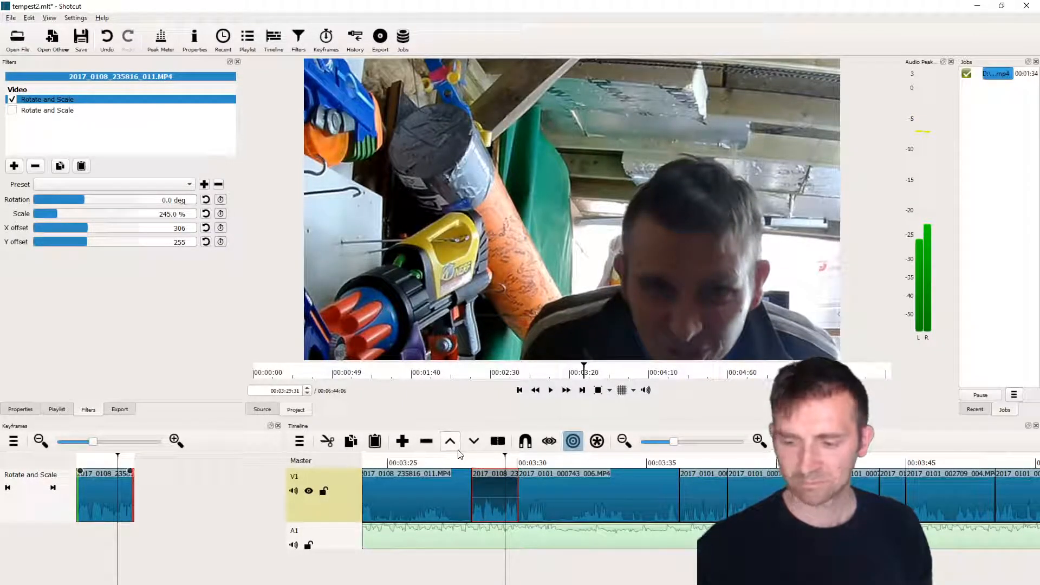
pyautogui.press('s')
# - Play the remaining zoomed-in part in very short stretches to about 00:03:29:47
pyautogui.press('space')
pyautogui.press('space')
pyautogui.press('space')
pyautogui.press('space')
pyautogui.press('space')
pyautogui.press('space')
pyautogui.press('space')
pyautogui.press('space')
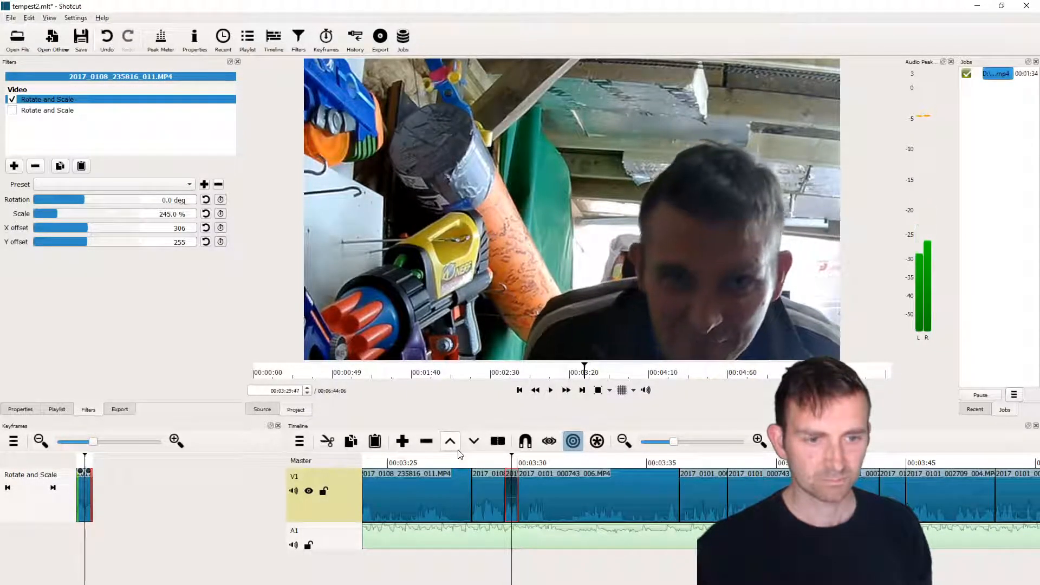
# - Split the zoomed-in 2017_0108_235816_011.MP4 part at 00:03:29:48, set its first piece's scale to 352.1 %, and play the result
pyautogui.press('Right')
pyautogui.moveTo(504, 491); pyautogui.dragTo(507, 492)
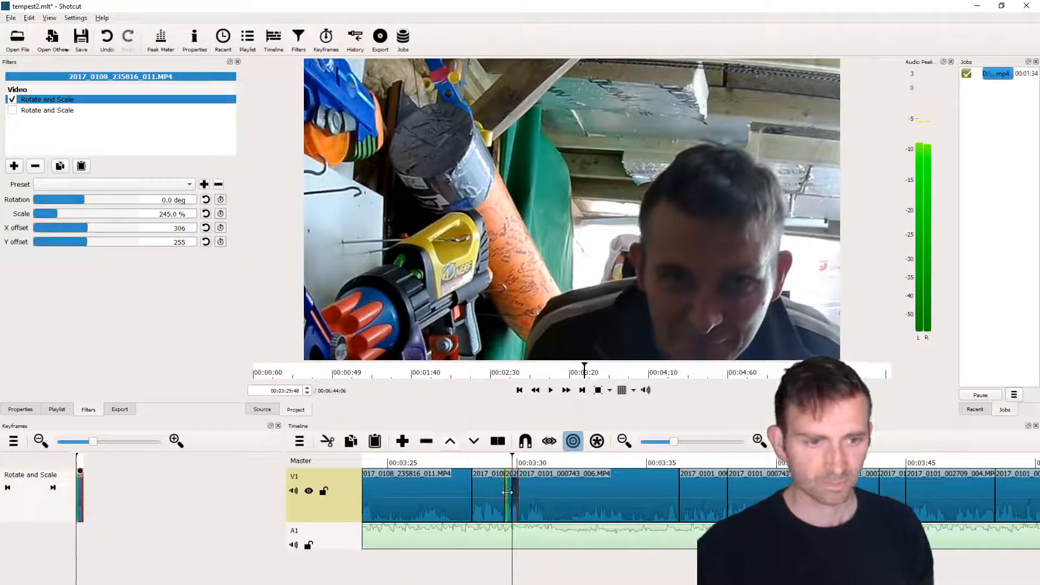
pyautogui.click(508, 492)
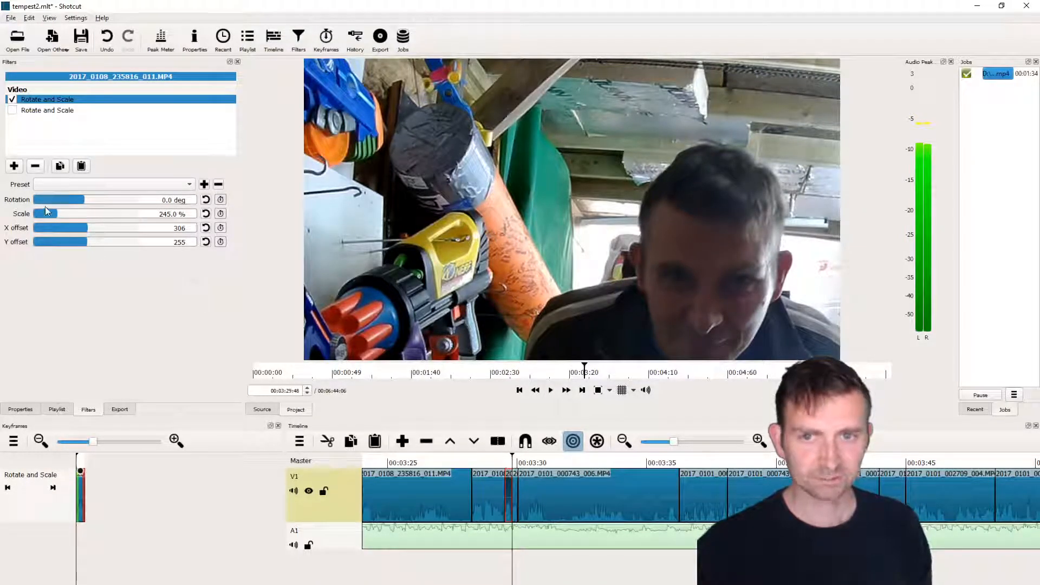
pyautogui.moveTo(493, 464); pyautogui.dragTo(504, 460)
pyautogui.press('space')
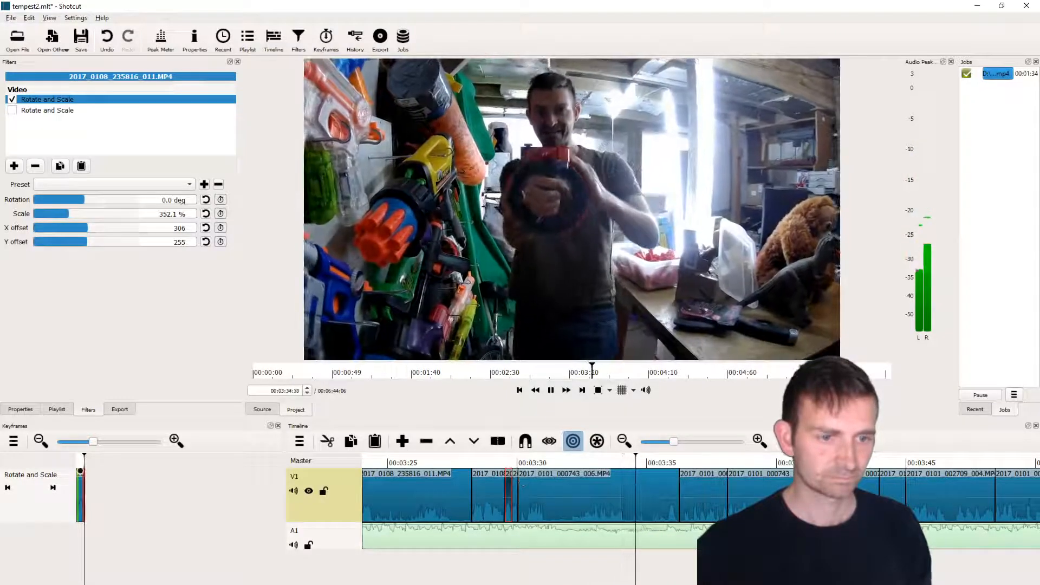
# - Replay the lead-in to the zoomed-in shot and ripple-trim the end of the preceding 2017_0108_235816_011.MP4 clip at about 00:03:28:13
pyautogui.scroll(2, 499, 482)
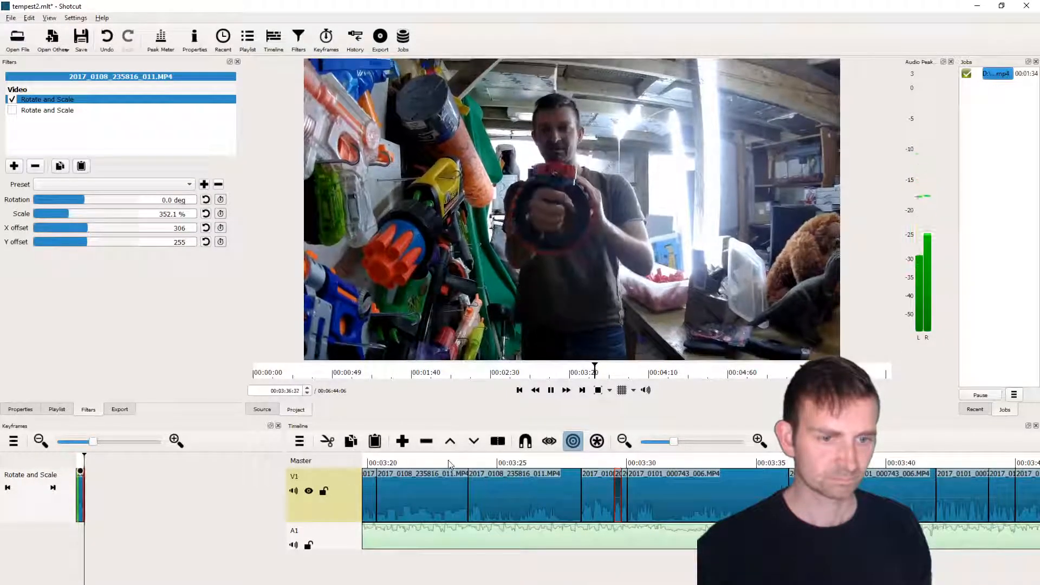
pyautogui.click(448, 464)
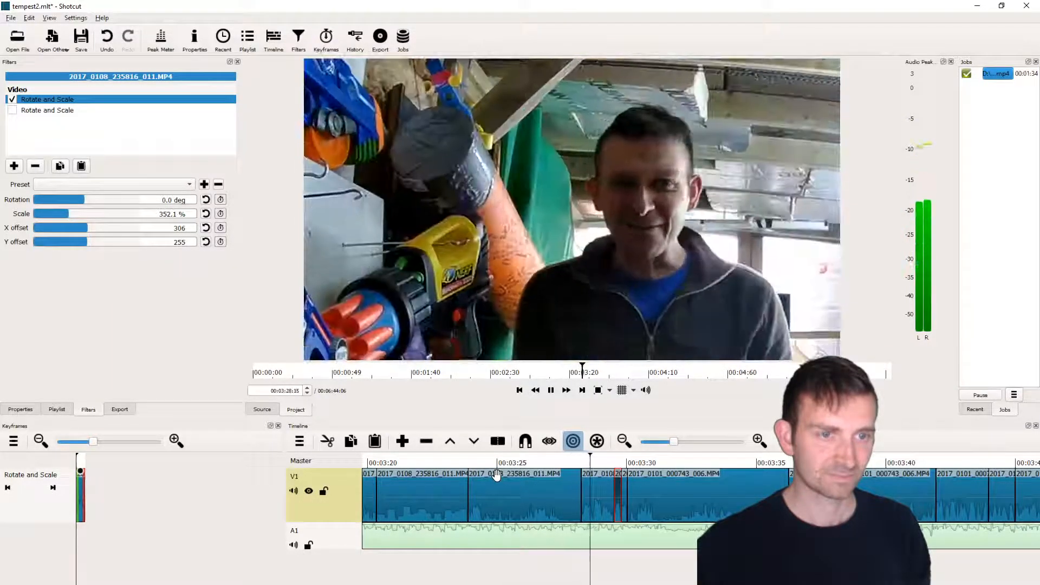
pyautogui.click(558, 464)
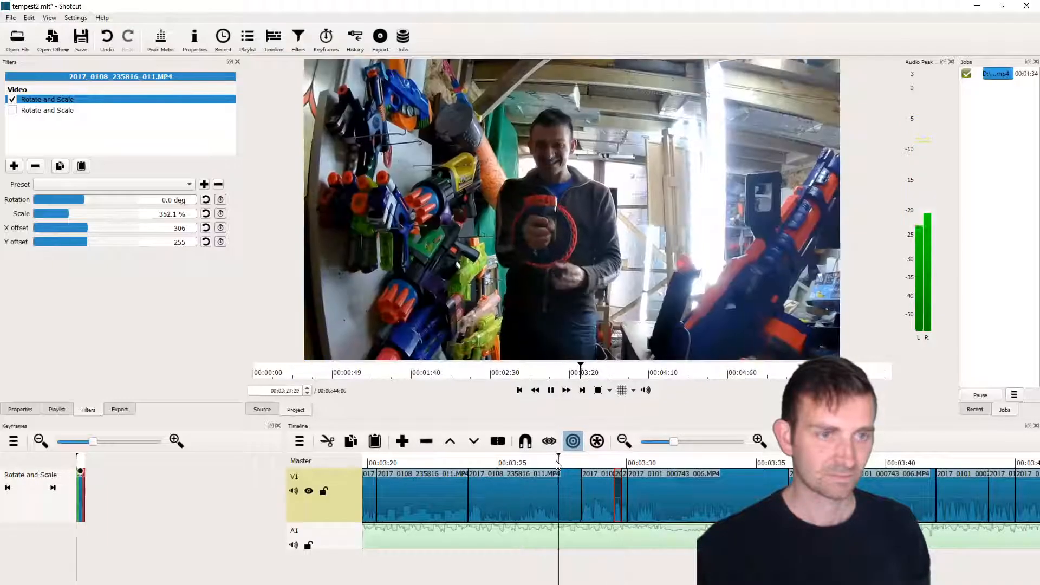
pyautogui.press('space')
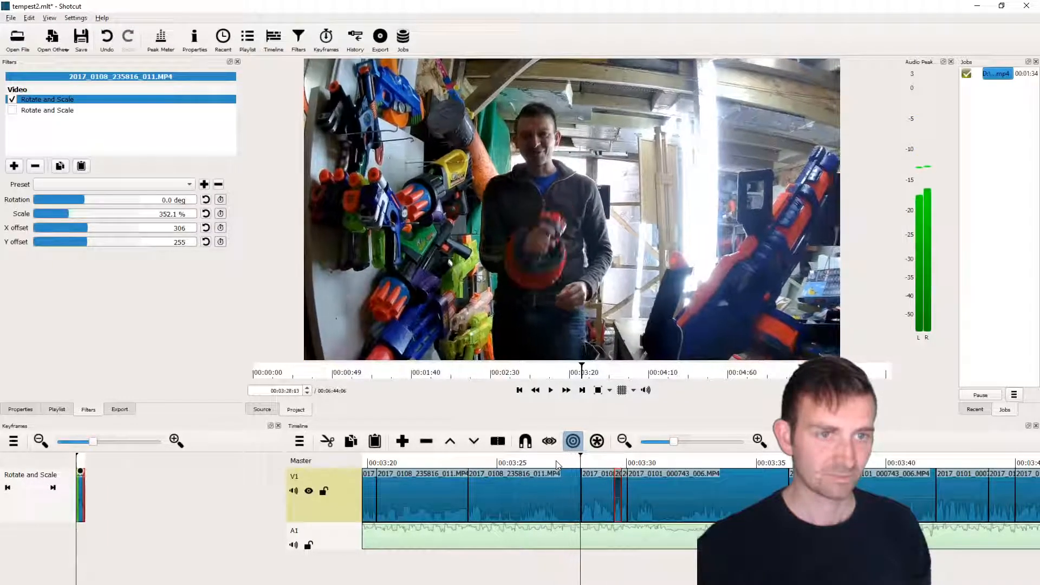
pyautogui.hotkey('shift', 'o')
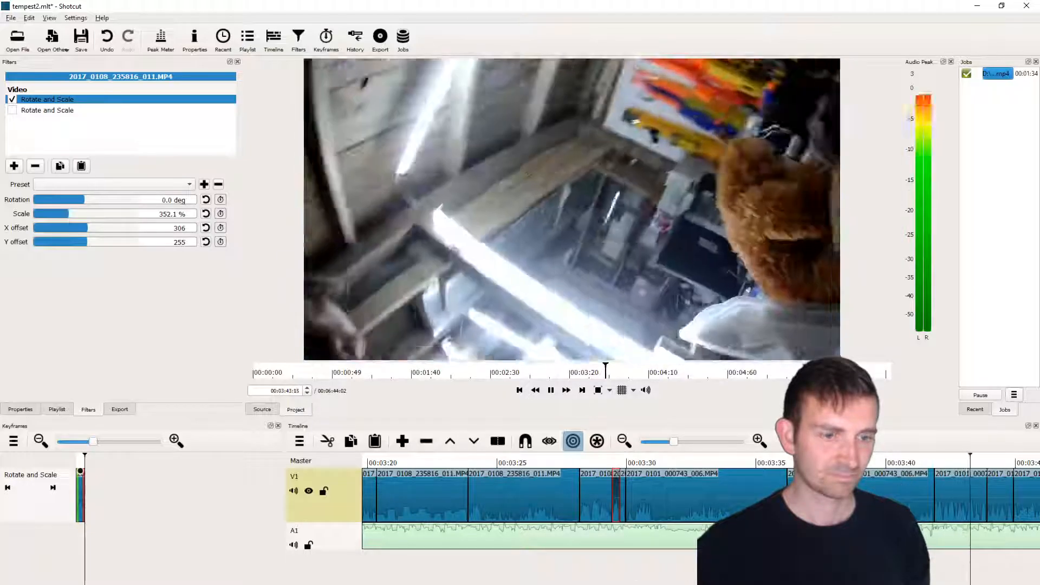
# - Play the section from about 00:03:38 to 00:03:50 to check the cuts and sound, returning to 00:03:39:34
pyautogui.click(655, 468)
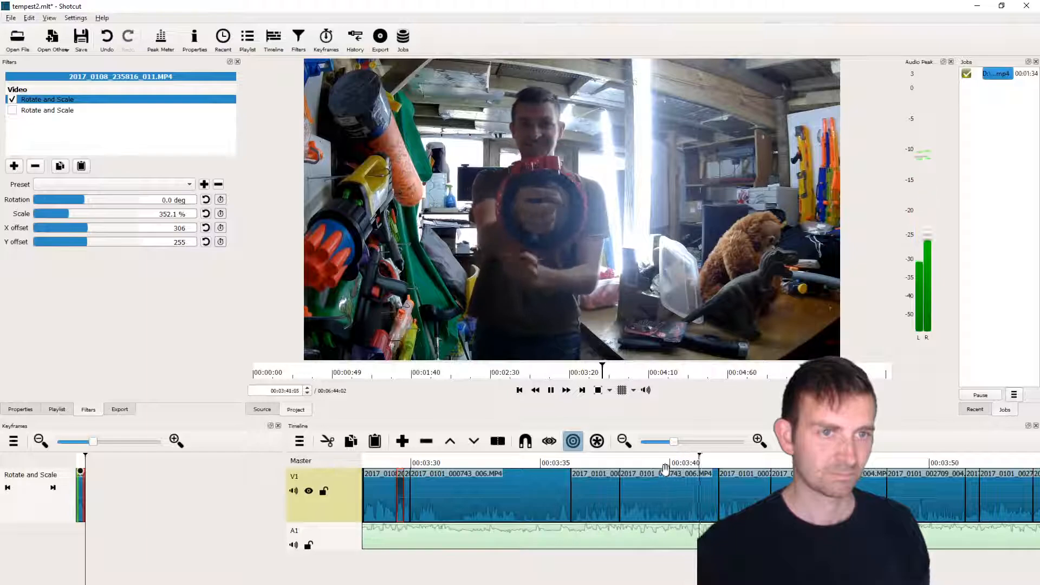
pyautogui.press('space')
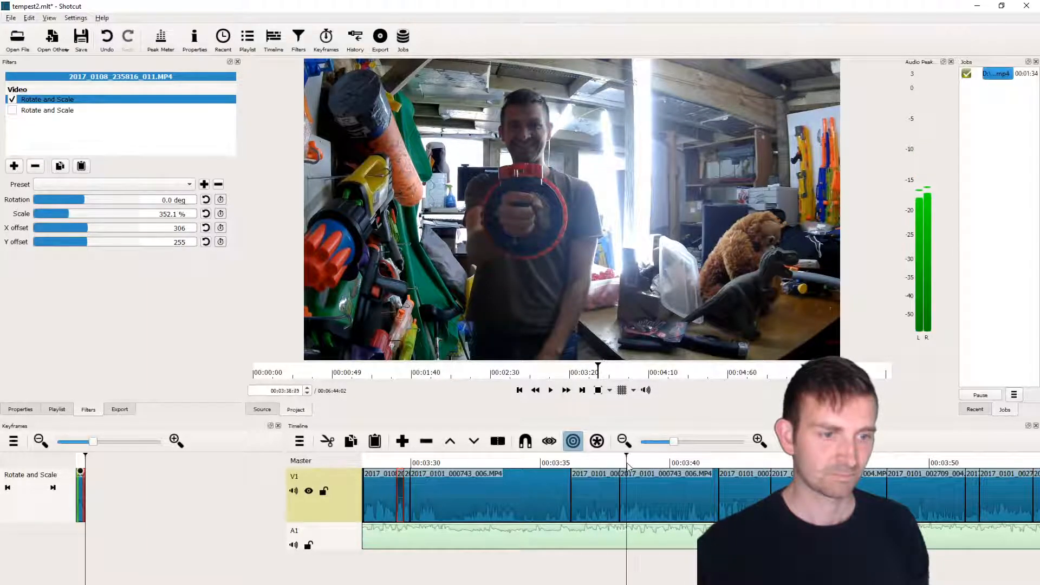
pyautogui.press('space')
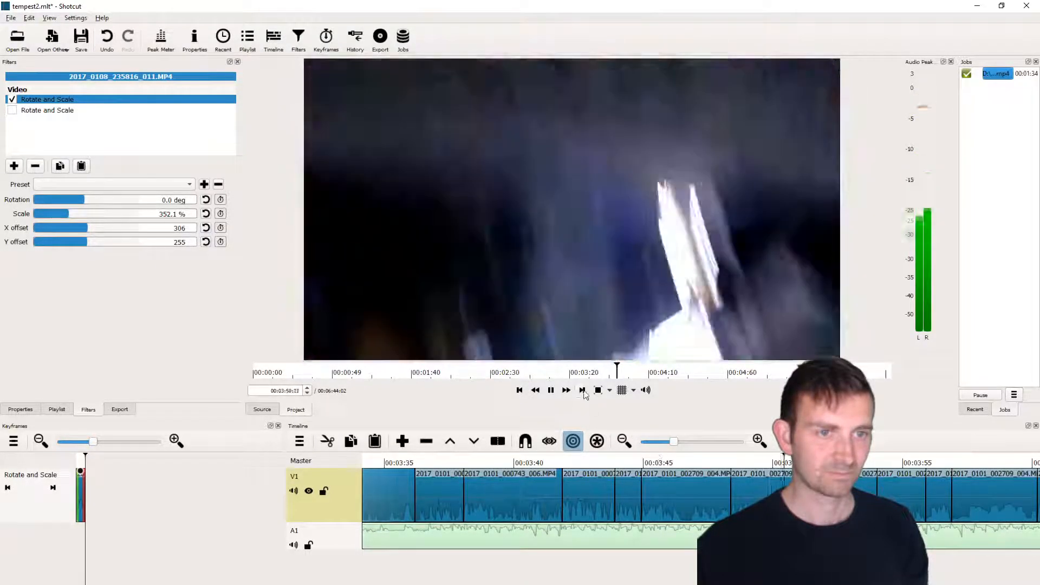
pyautogui.click(550, 390)
pyautogui.click(503, 466)
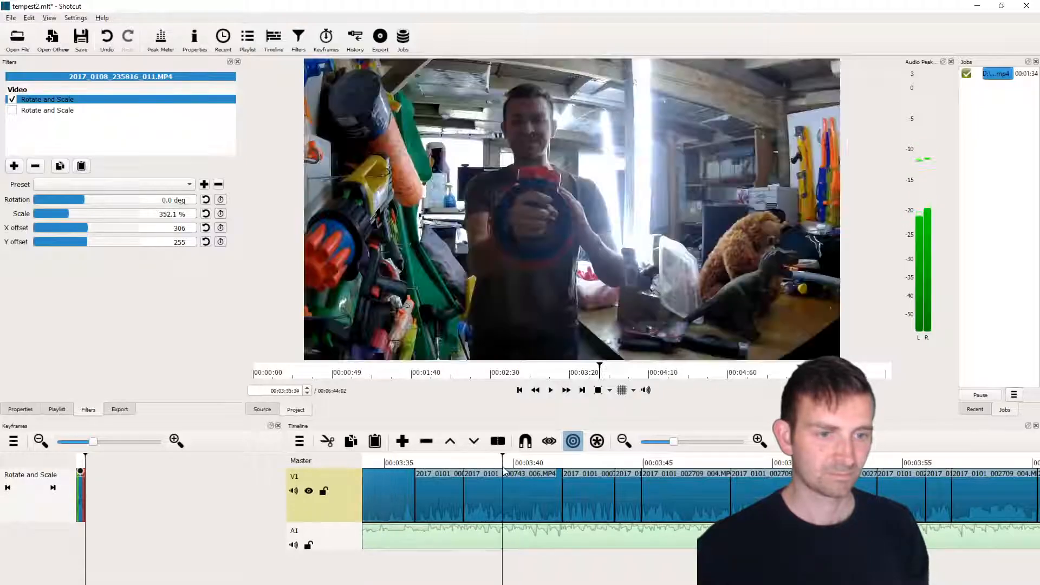
# - Add a Gain / Volume filter at 10.3 dB to the 2017_0101_000743_006.MP4 clip around 00:03:40 and play it back
pyautogui.click(521, 493)
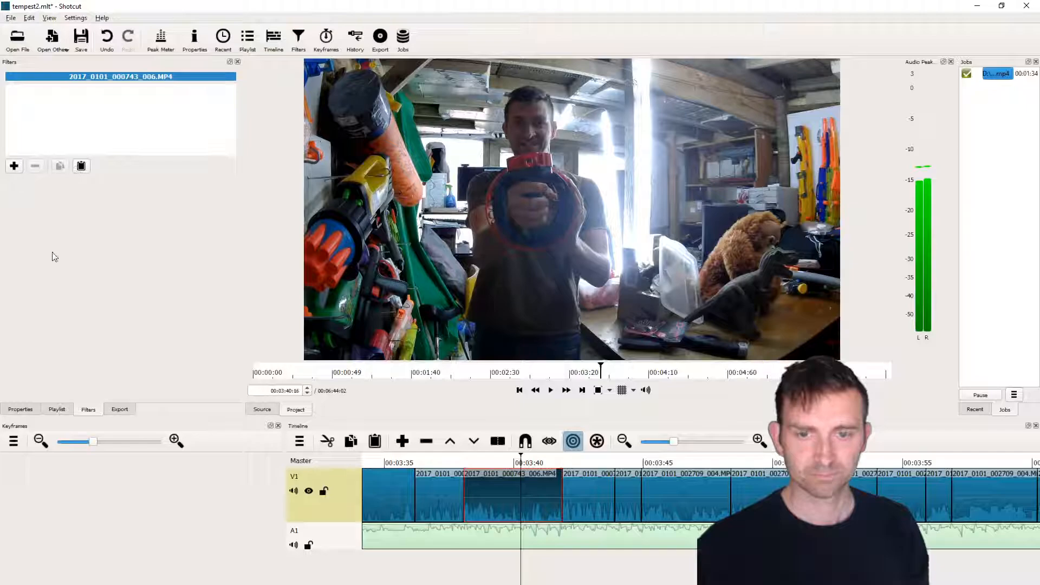
pyautogui.click(15, 166)
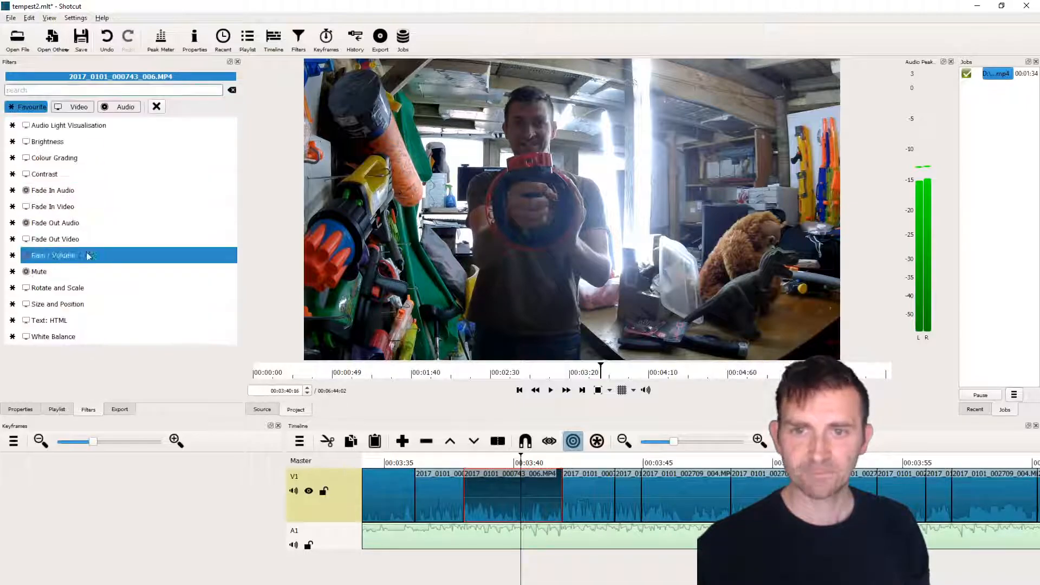
pyautogui.click(80, 256)
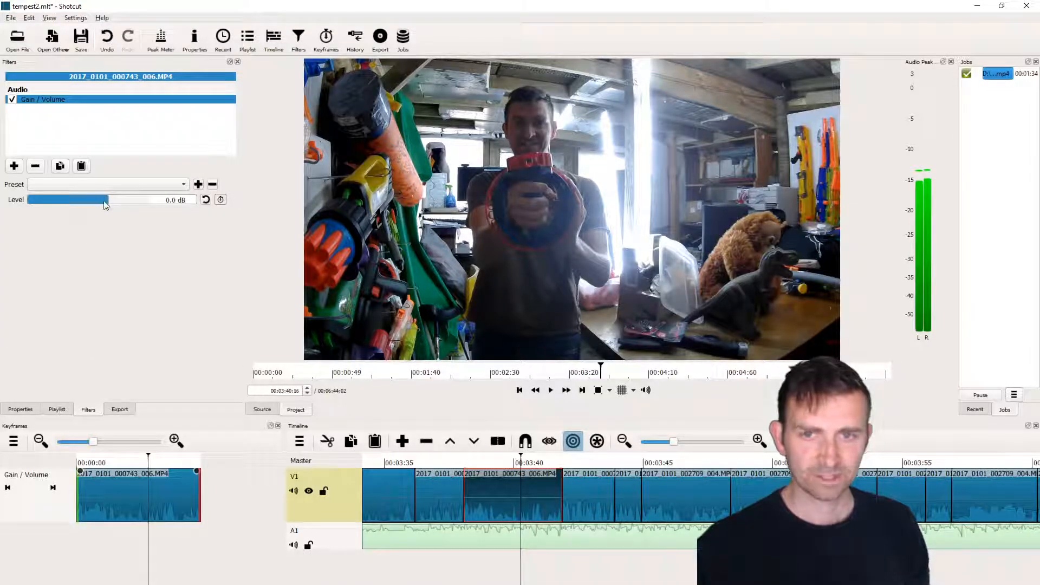
pyautogui.moveTo(105, 201); pyautogui.dragTo(92, 201)
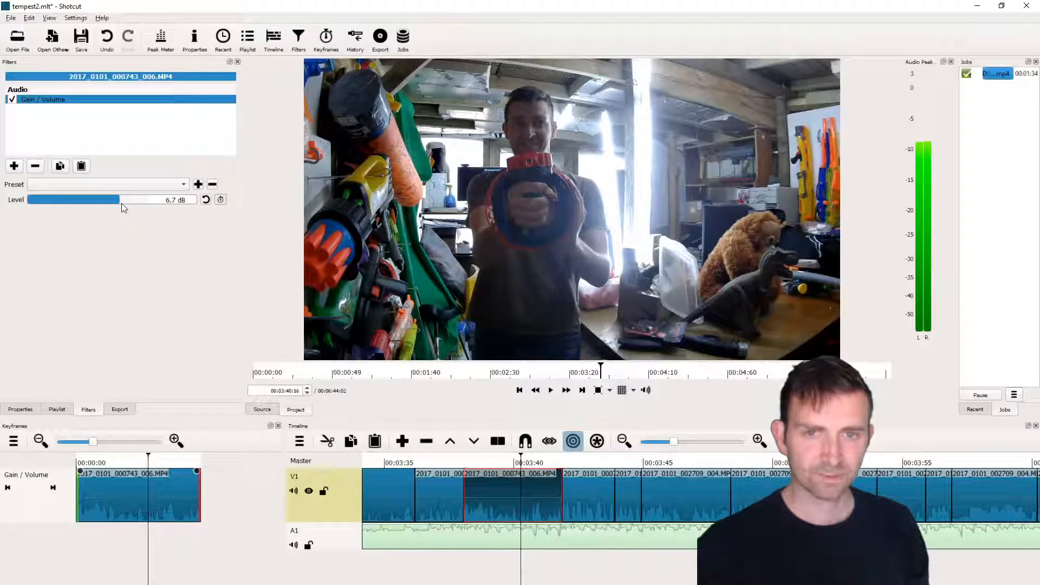
pyautogui.moveTo(121, 204); pyautogui.dragTo(127, 205)
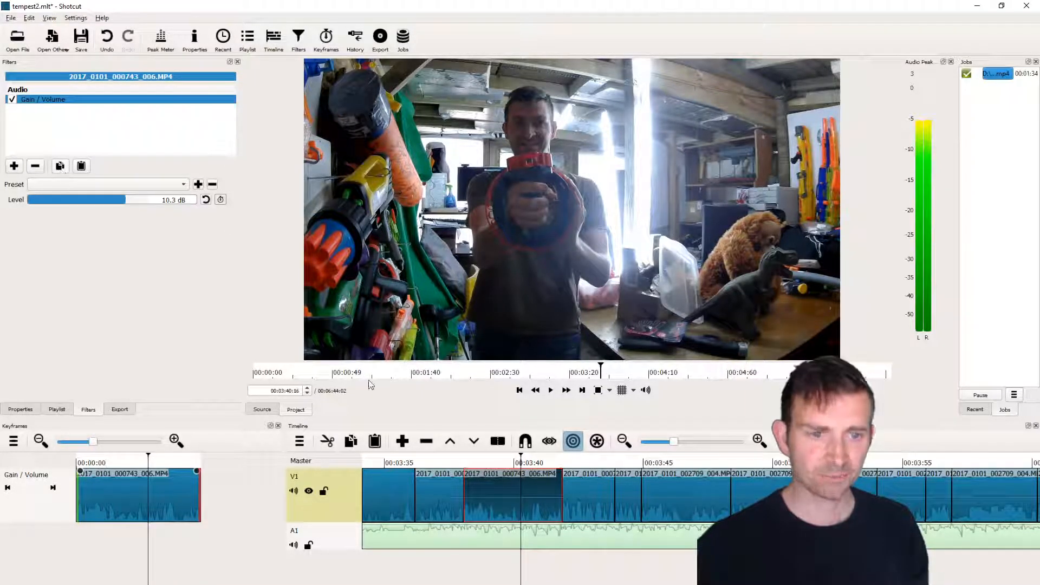
pyautogui.click(433, 472)
pyautogui.press('space')
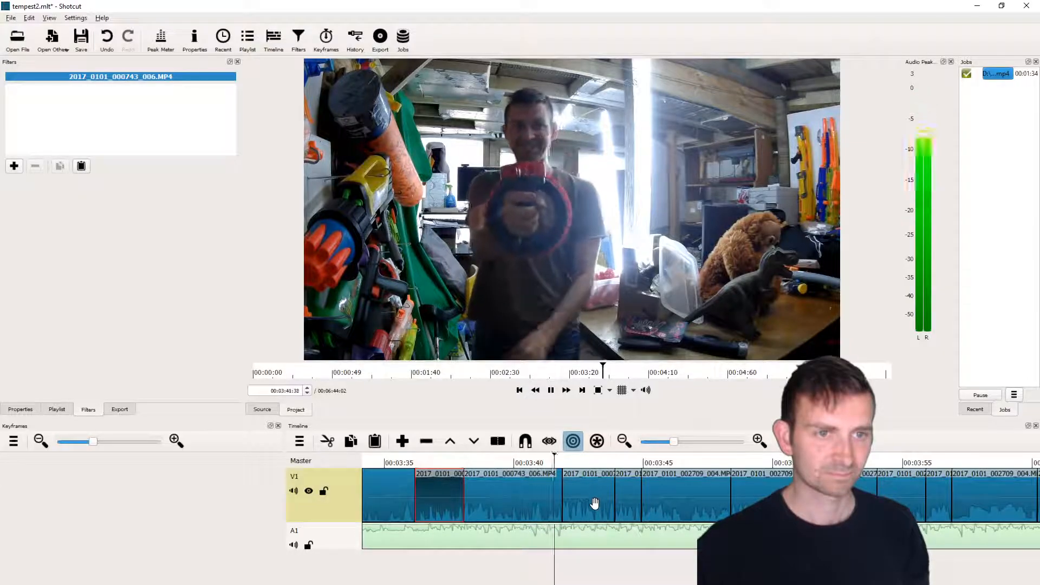
pyautogui.press('space')
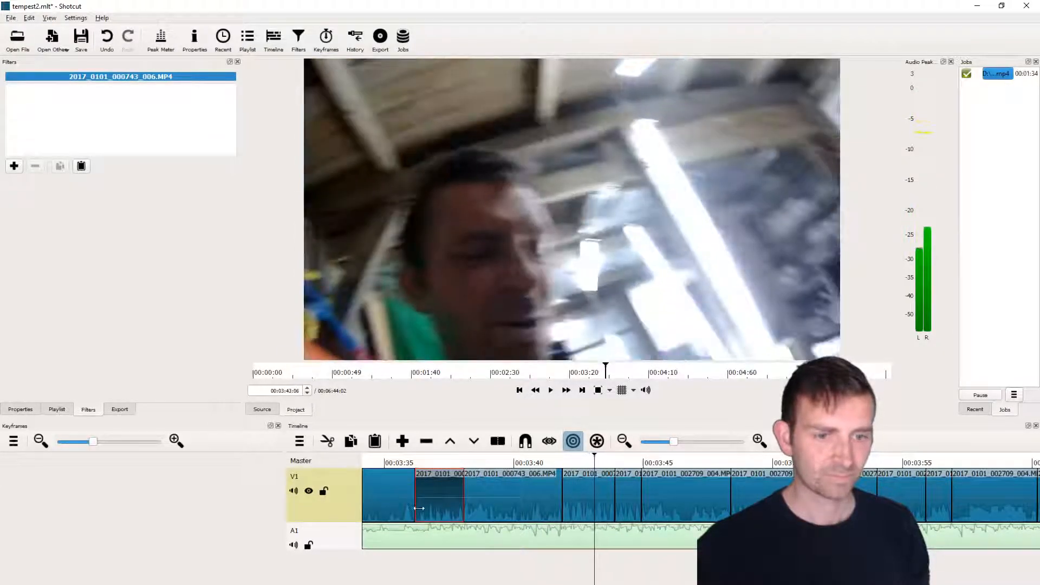
# - Play the long 2017_0101_000743_006.MP4 clip from about 00:03:32 and paste the 10.3 dB Gain / Volume filter onto it
pyautogui.scroll(5, 616, 471)
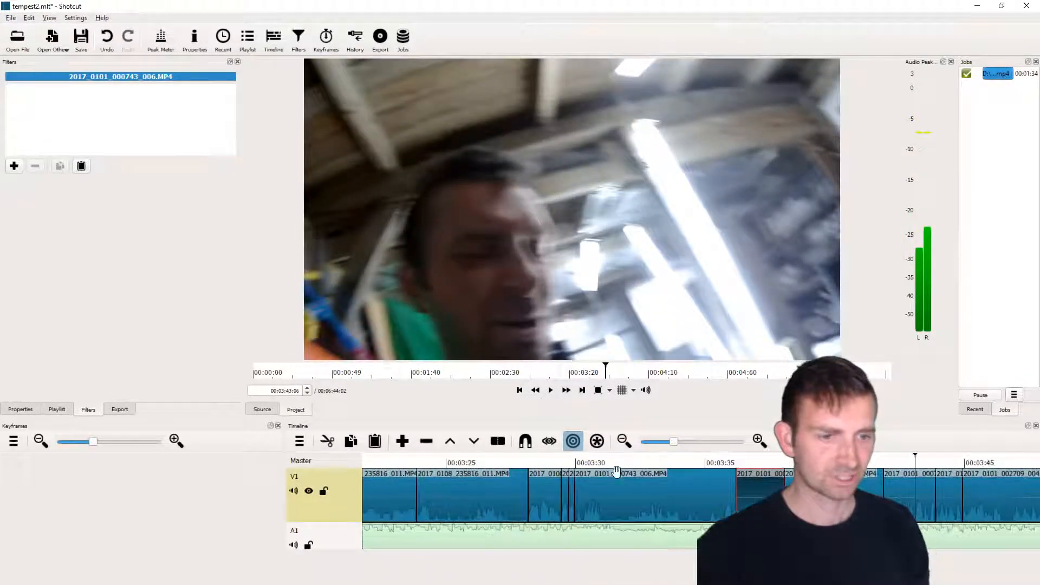
pyautogui.press('space')
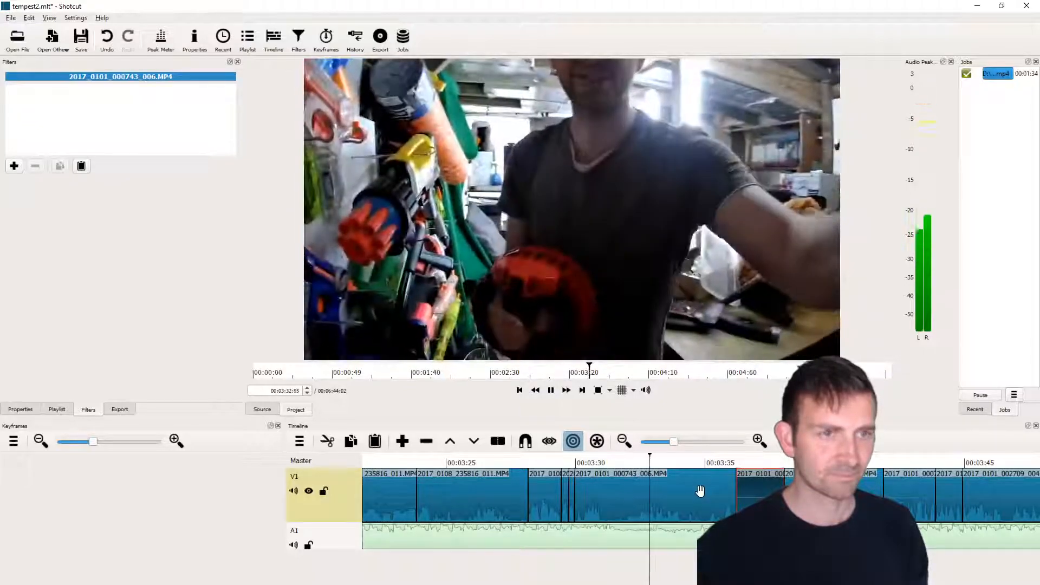
pyautogui.press('space')
pyautogui.click(650, 489)
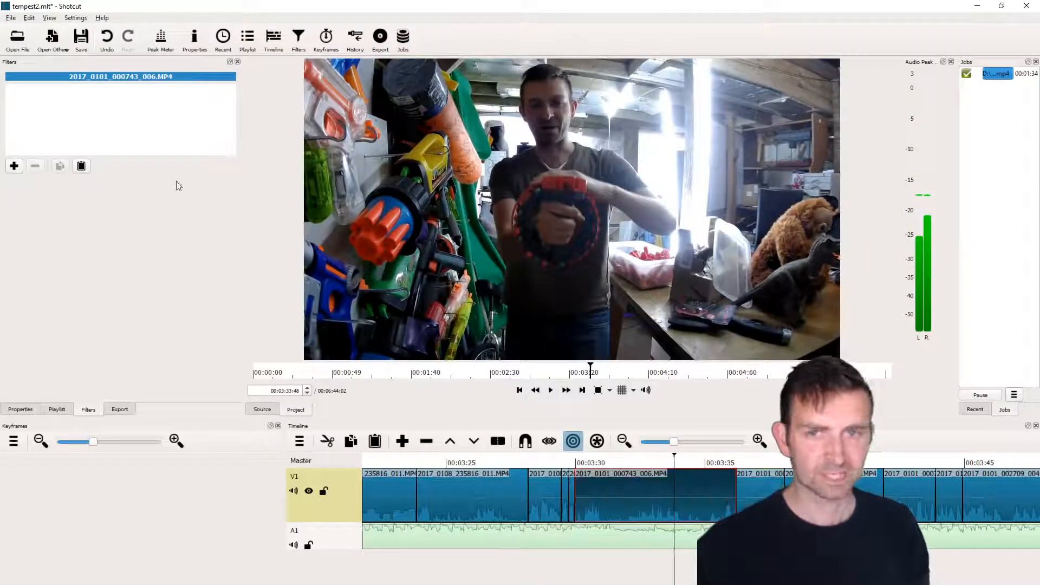
pyautogui.click(83, 167)
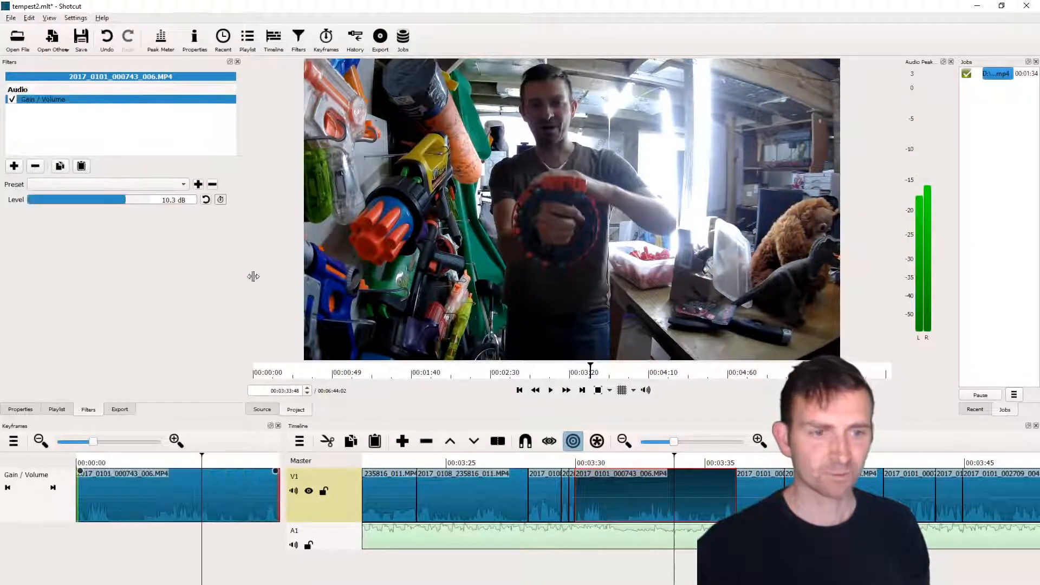
# - Paste the Gain / Volume filter onto the 2017_0108_235816_011.MP4 clip around 00:03:25 and play it into the next clip
pyautogui.click(472, 490)
pyautogui.click(81, 167)
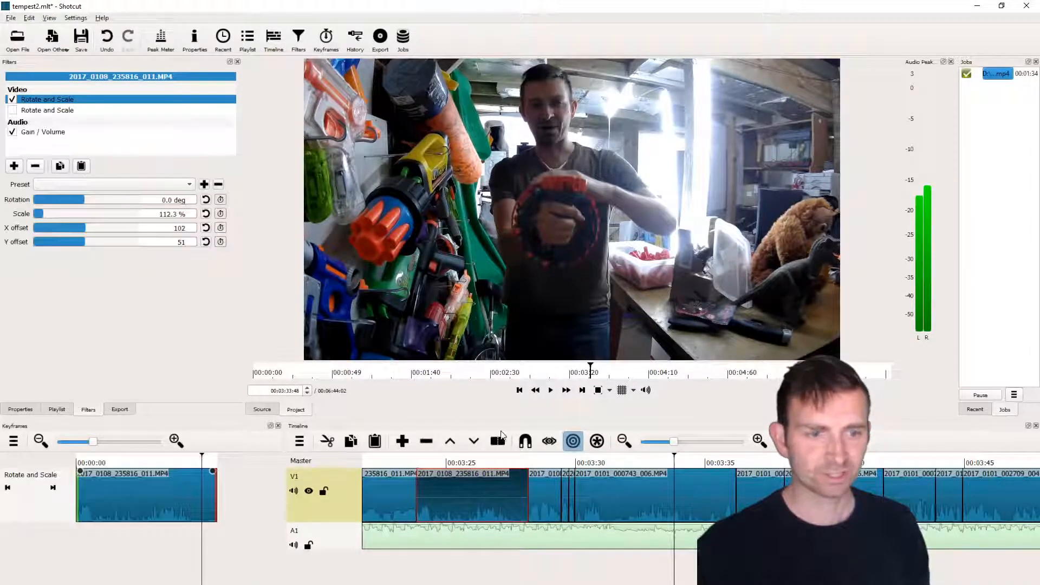
pyautogui.click(481, 462)
pyautogui.press('space')
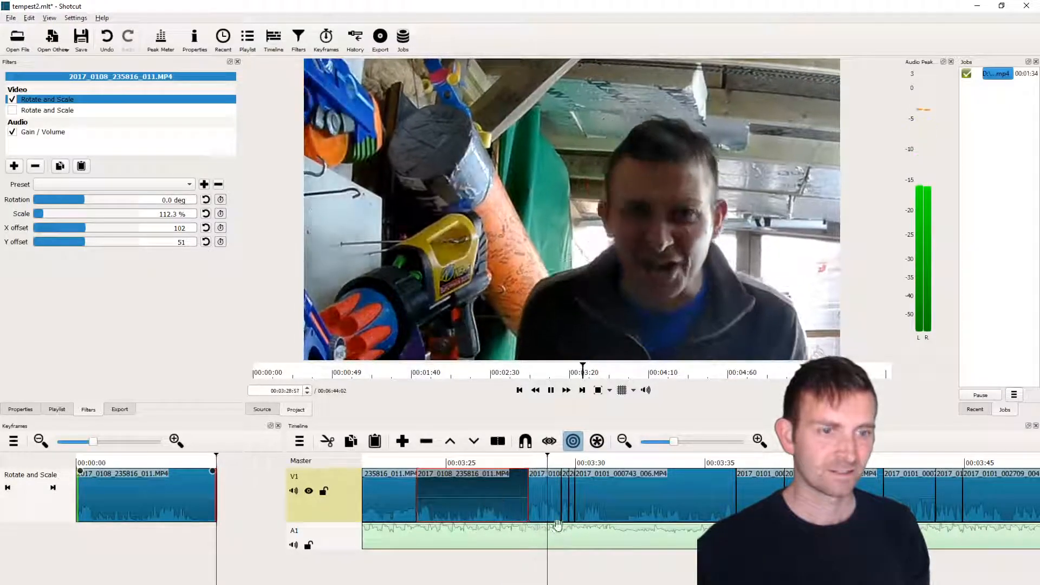
pyautogui.press('space')
# - Paste the Gain / Volume filter onto the short clip at about 00:03:28 and both zoomed-in parts following it, and replay them
pyautogui.click(544, 505)
pyautogui.click(81, 166)
pyautogui.click(565, 493)
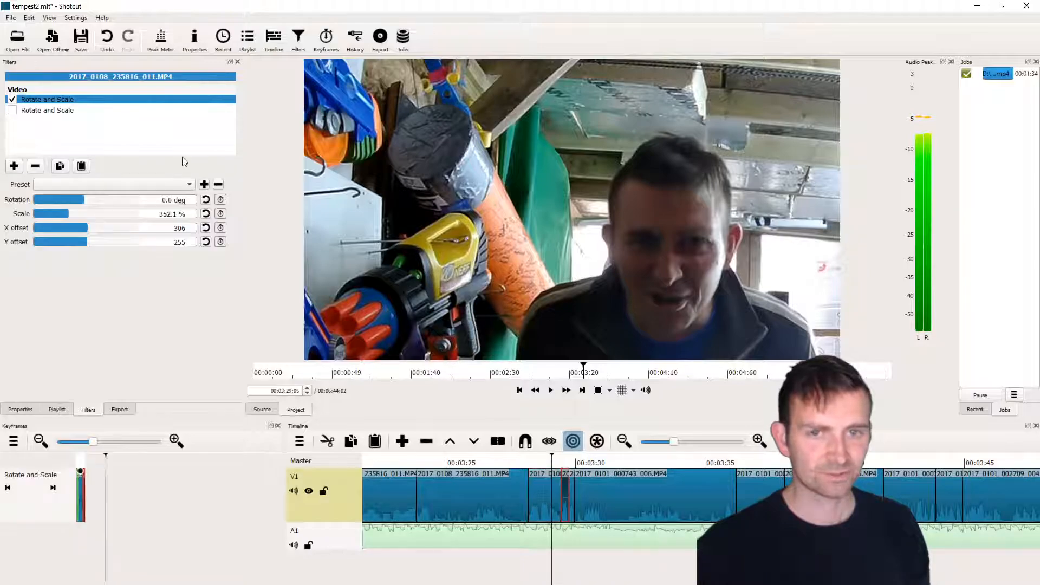
pyautogui.click(82, 168)
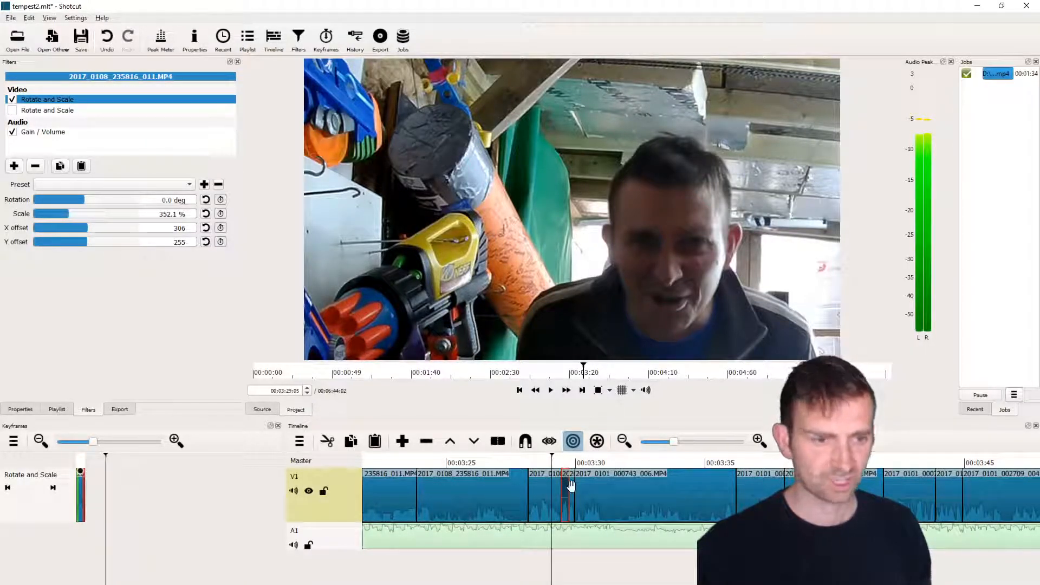
pyautogui.click(571, 486)
pyautogui.click(81, 167)
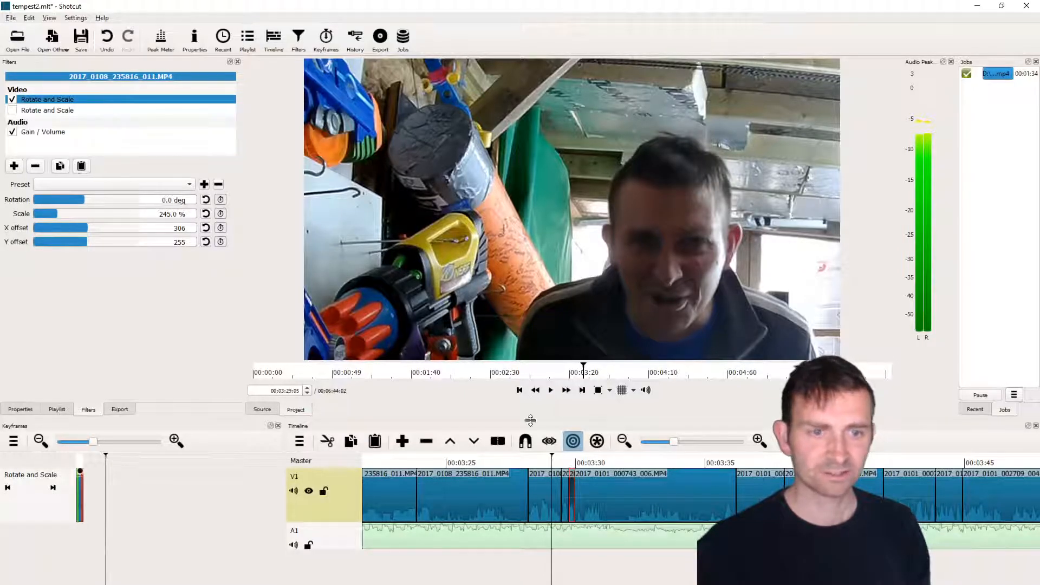
pyautogui.click(546, 458)
pyautogui.press('space')
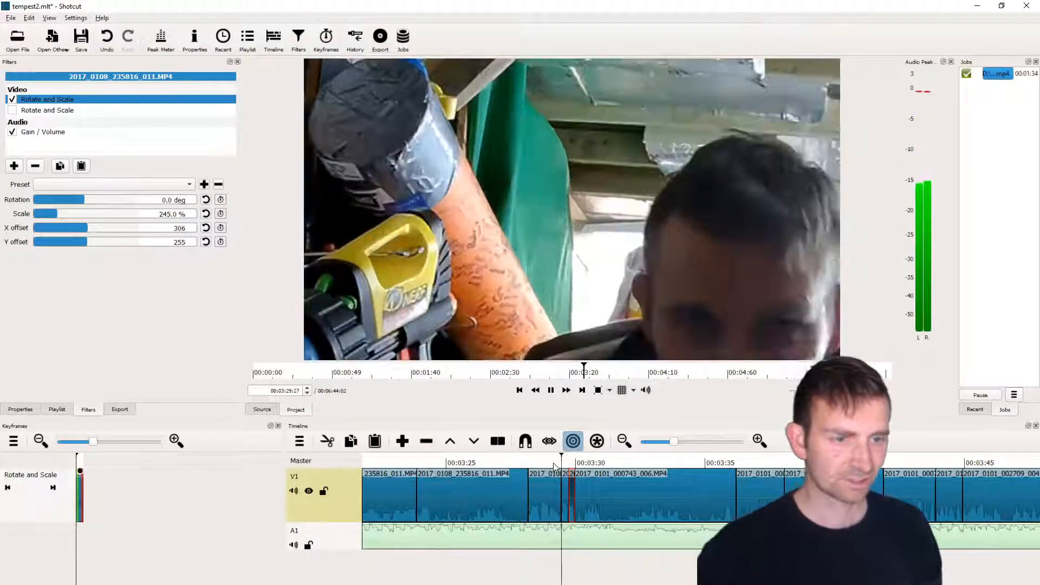
pyautogui.press('space')
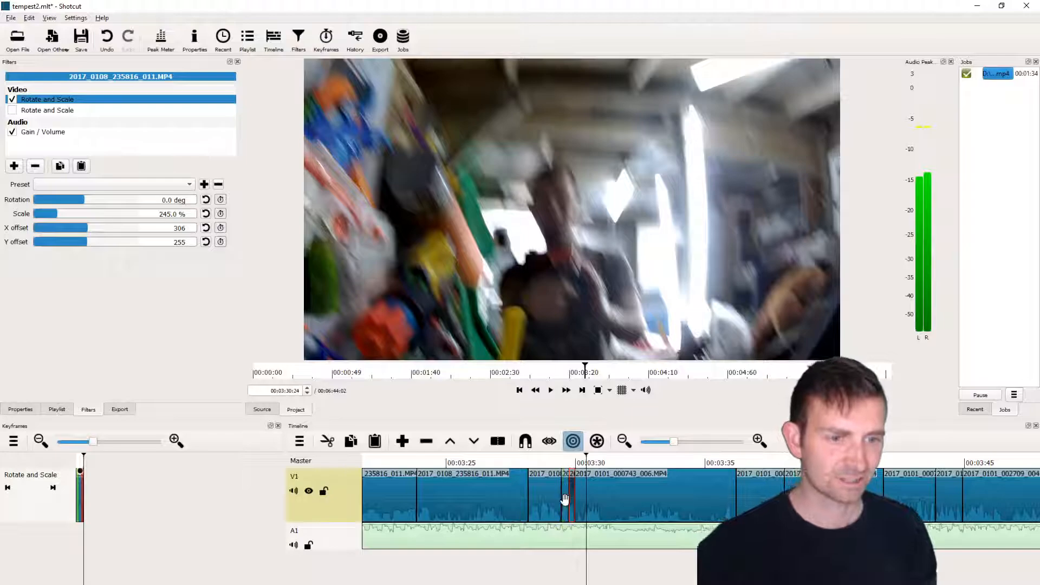
# - Add a Grid filter to the first zoomed-in 2017_0108_235816_011.MP4 part, scaled at 352.1 %, and play it back
pyautogui.click(564, 498)
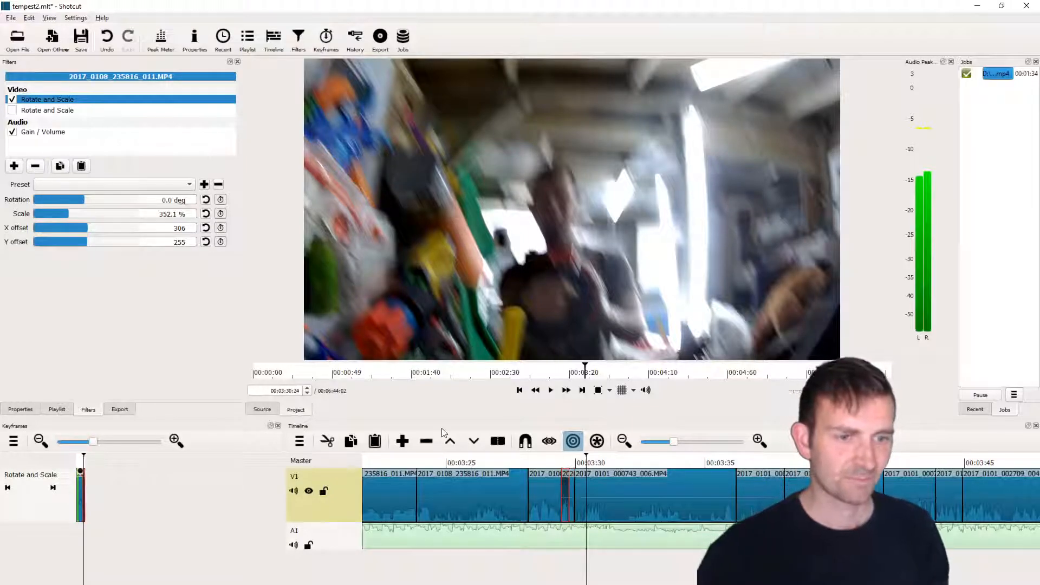
pyautogui.click(14, 166)
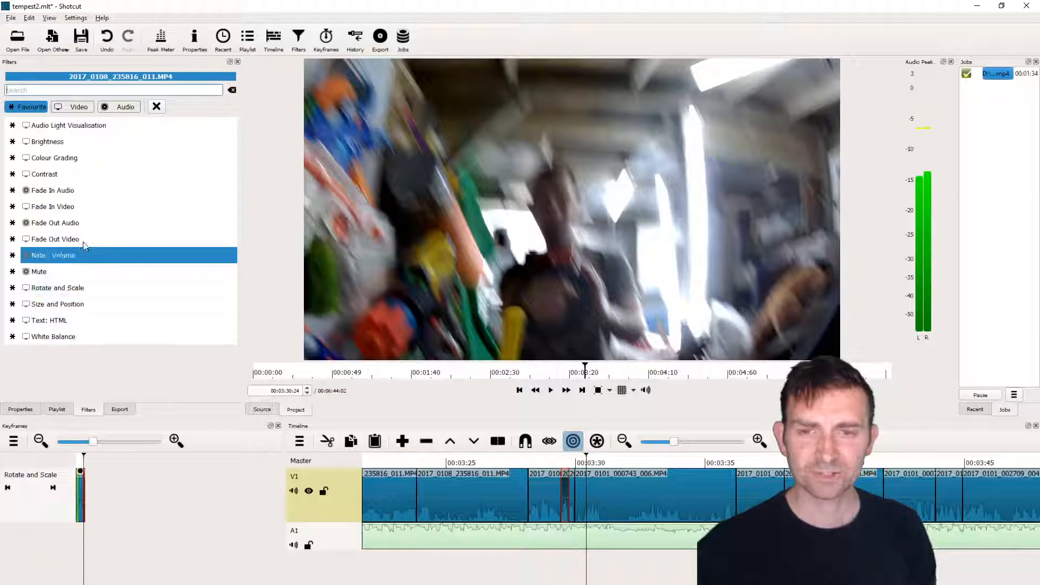
pyautogui.scroll(-6, 128, 232)
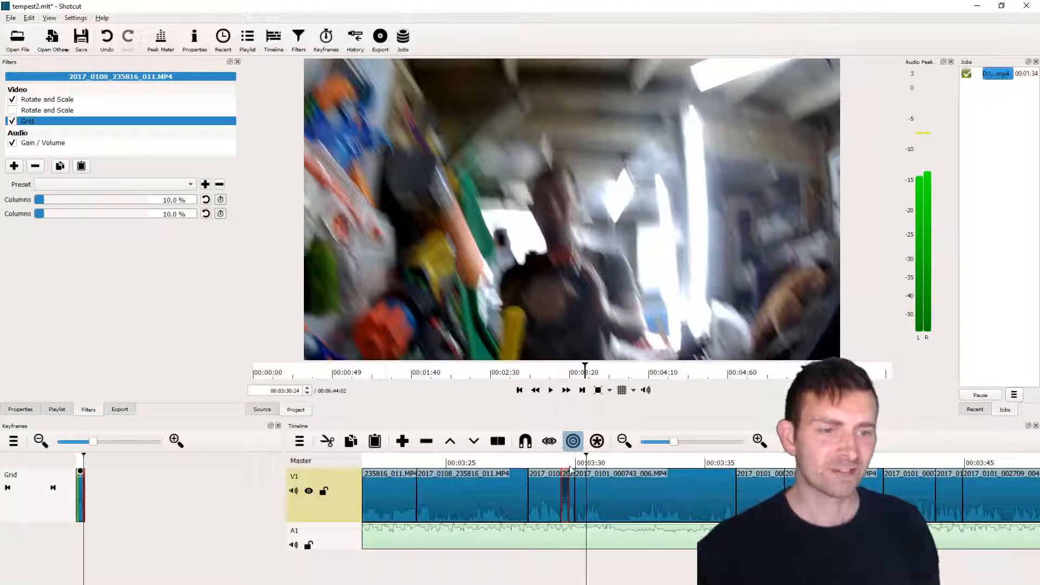
pyautogui.press('space')
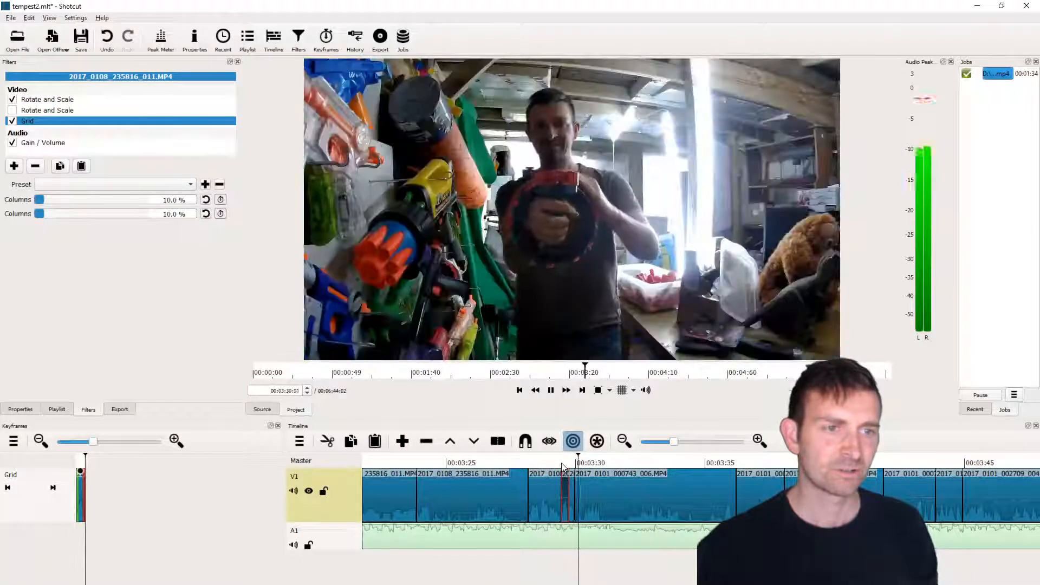
pyautogui.press('space')
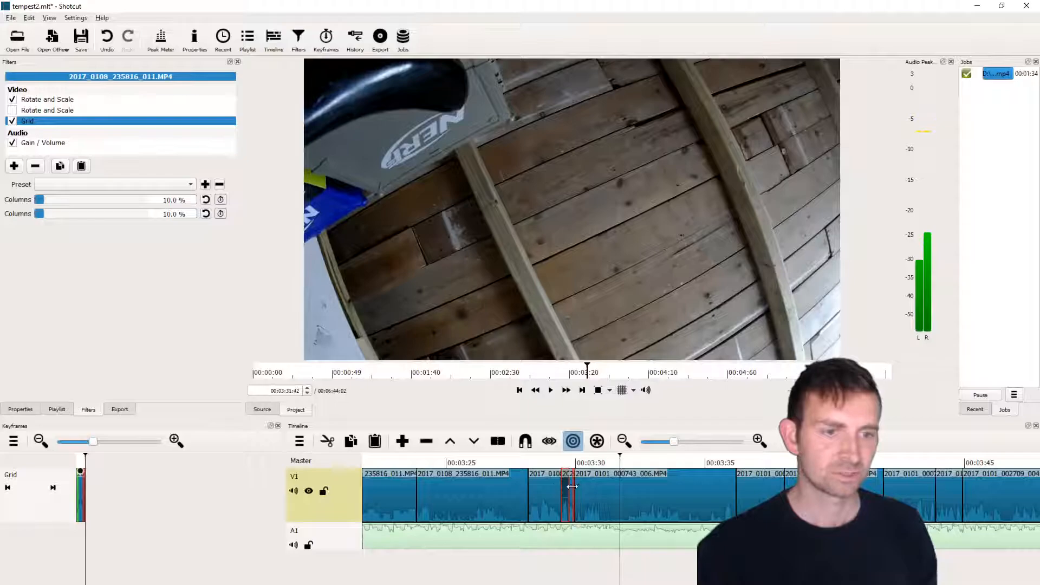
# - Remove the 245.0 % Rotate and Scale filter from the second zoomed-in 2017_0108_235816_011.MP4 part and play on from about 00:03:29
pyautogui.click(571, 487)
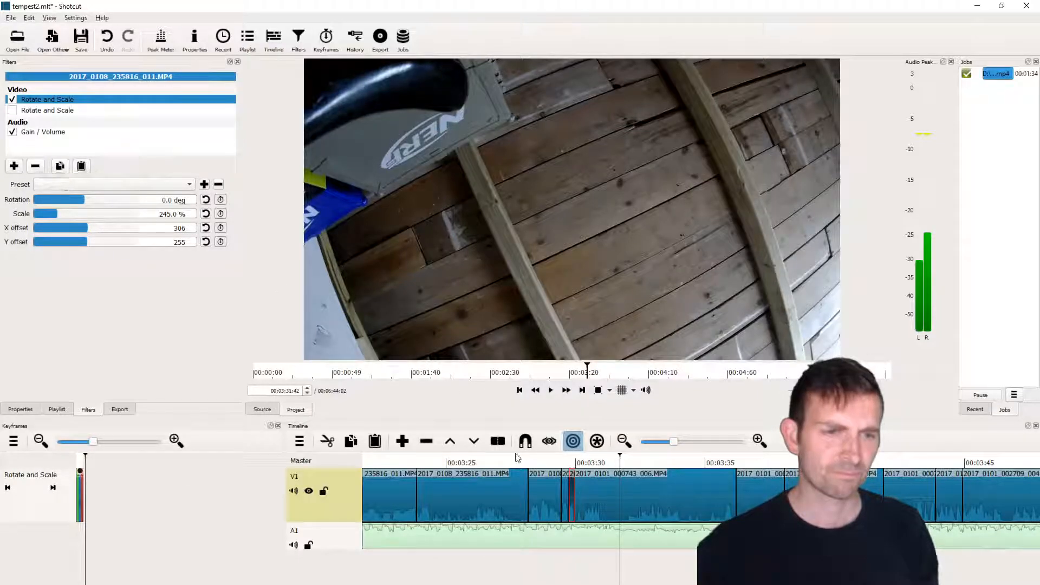
pyautogui.click(38, 169)
pyautogui.click(572, 463)
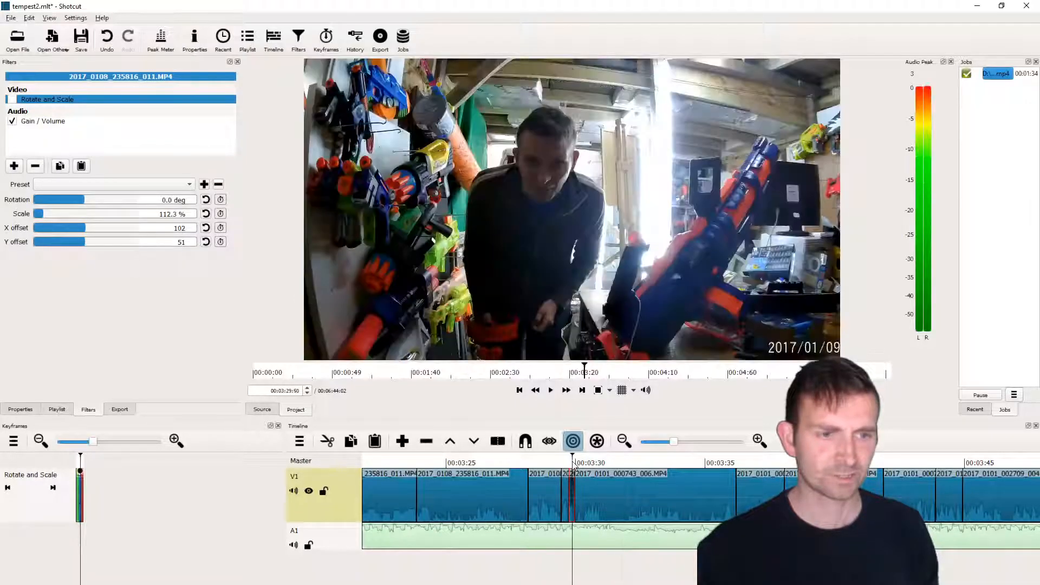
pyautogui.press('space')
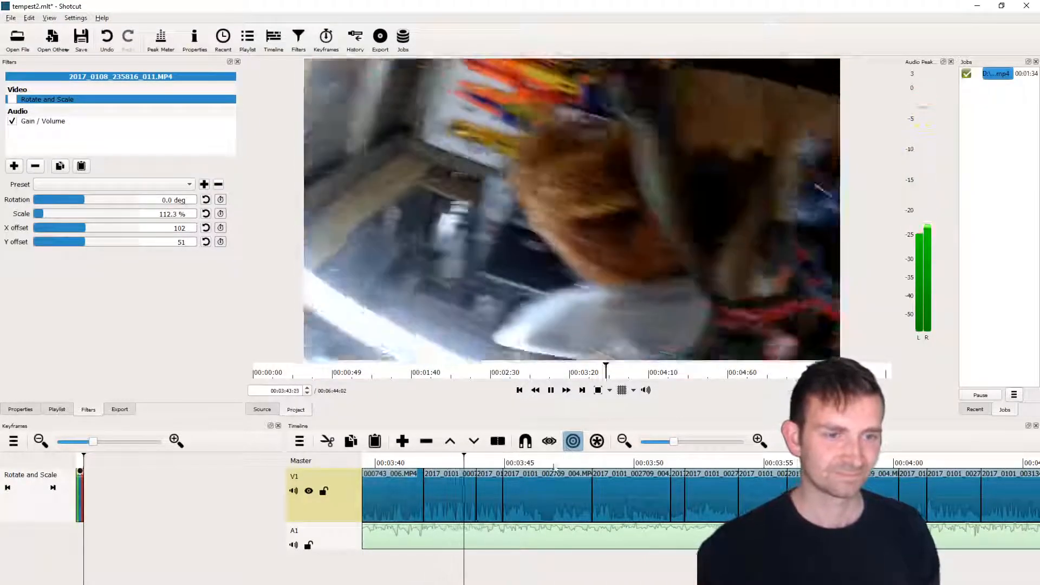
# - Paste the 10.3 dB Gain / Volume filter onto the 2017_0101_000743_006.MP4 clip at about 00:03:44 and the 2017_0101_002709_004.MP4 clip following it
pyautogui.click(493, 490)
pyautogui.click(81, 166)
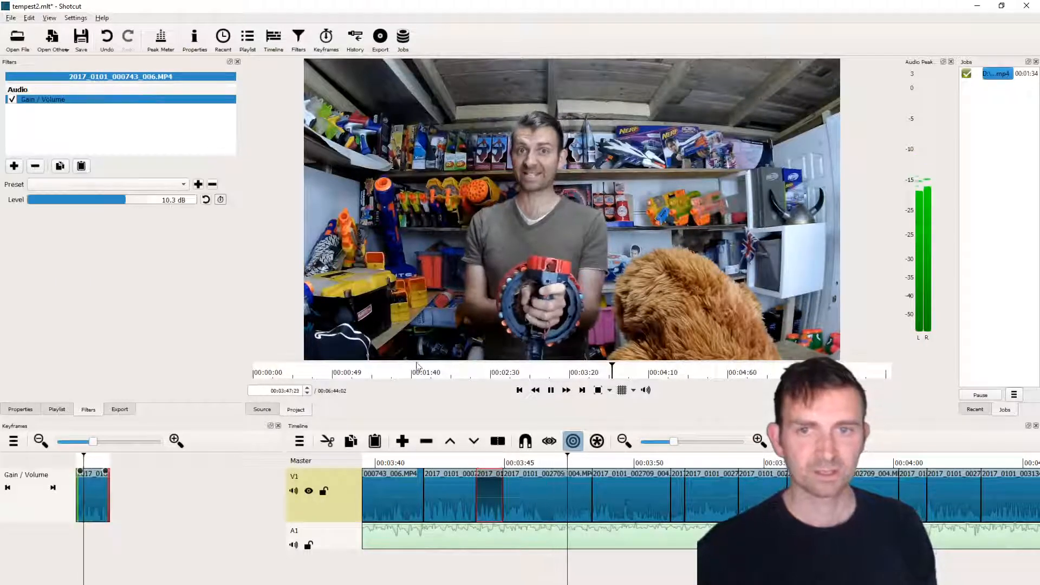
pyautogui.click(555, 490)
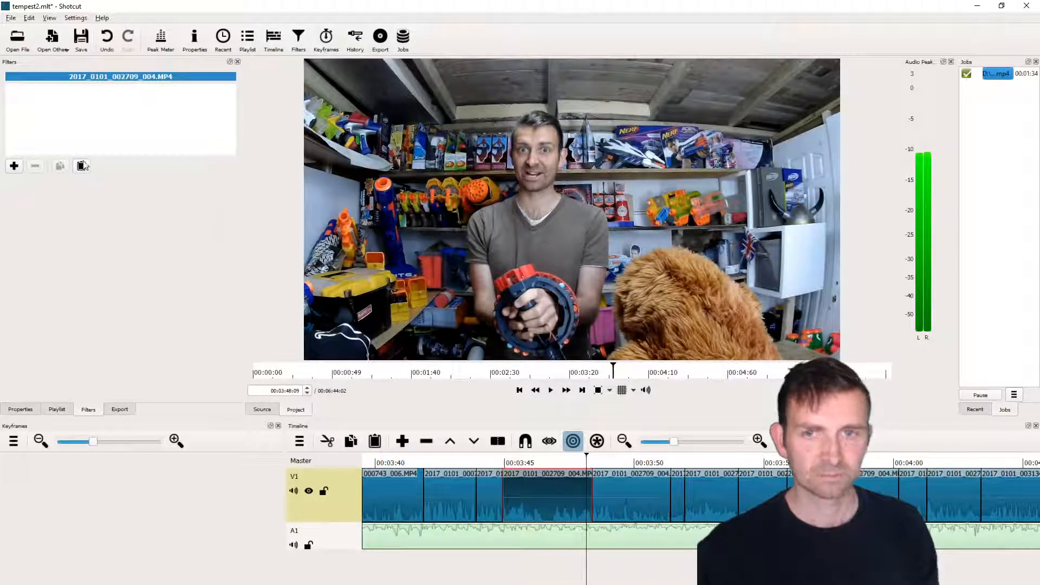
pyautogui.click(82, 166)
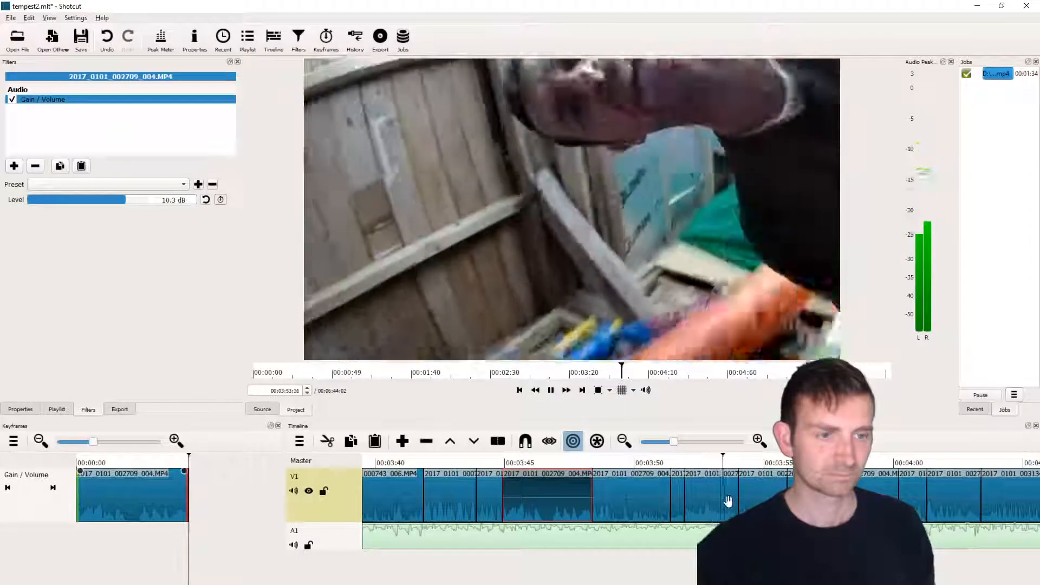
# - Split the Swamp_Shuffle.mp3 music at 00:03:50:00, move the part after the cut to about 00:03:54, and play the gap
pyautogui.press('space')
pyautogui.click(684, 464)
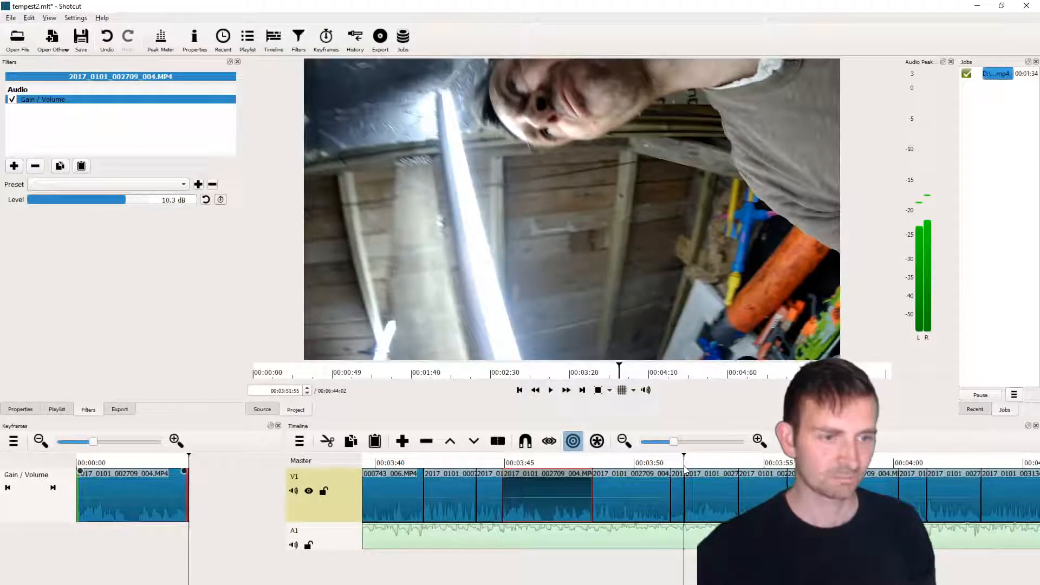
pyautogui.click(658, 464)
pyautogui.press('space')
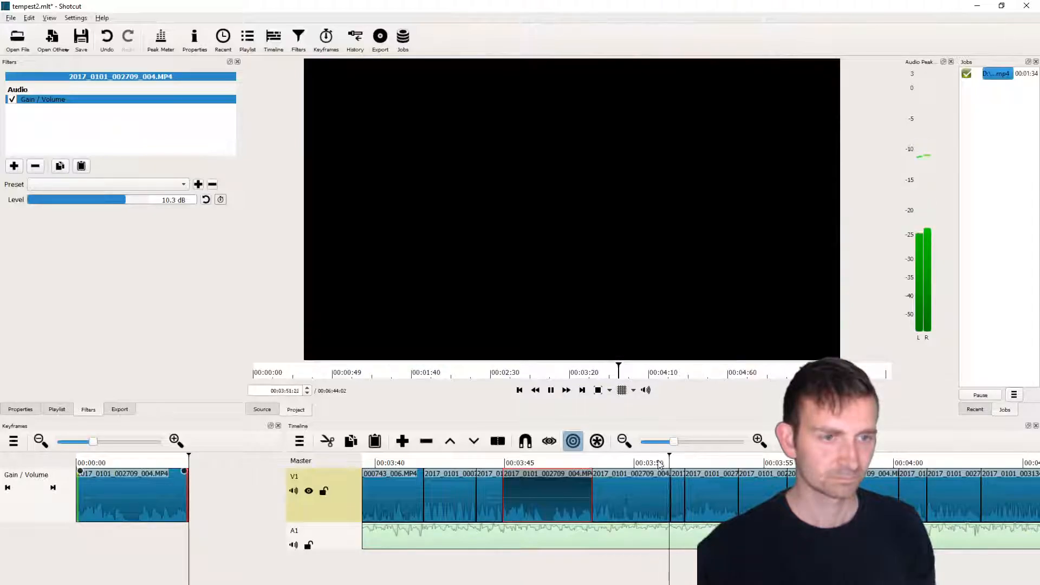
pyautogui.click(637, 464)
pyautogui.click(628, 464)
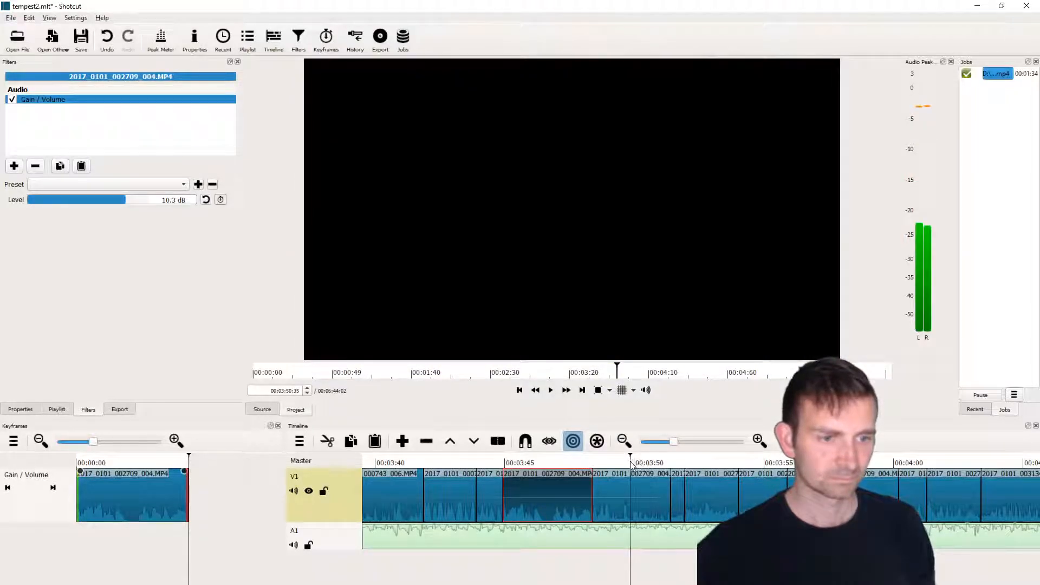
pyautogui.press('space')
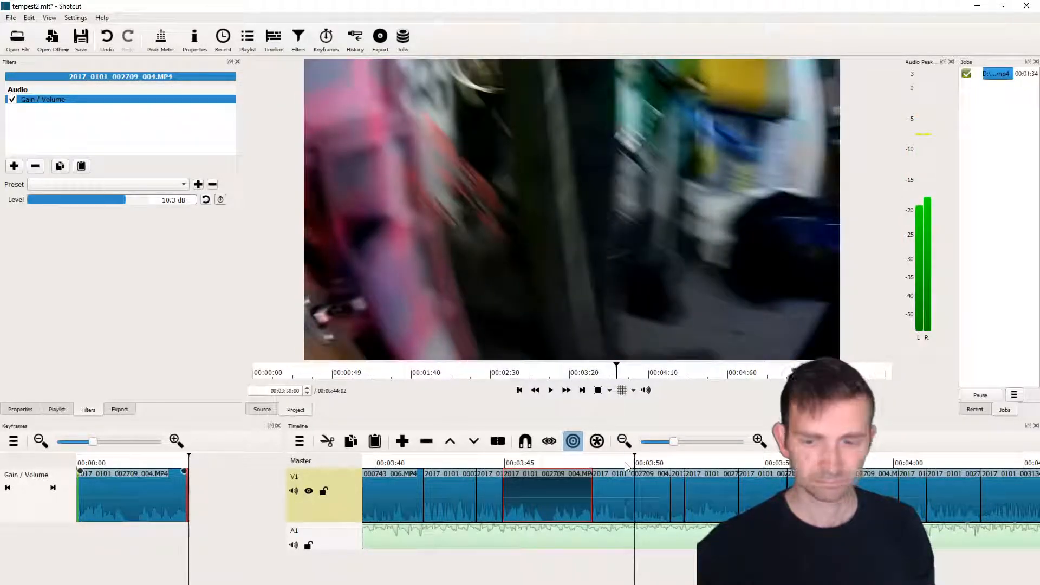
pyautogui.click(650, 531)
pyautogui.press('s')
pyautogui.moveTo(651, 533); pyautogui.dragTo(772, 530)
pyautogui.press('space')
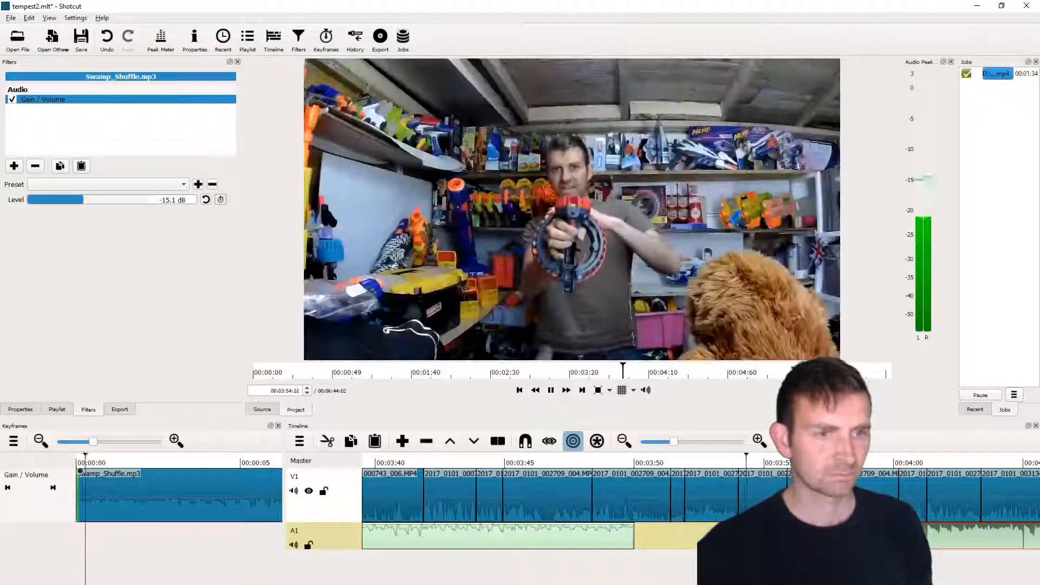
# - Paste the Gain / Volume filter onto the 2017_0101_002709_004.MP4 clip at about 00:03:55, set its level to 6.1 dB, and play on
pyautogui.press('space')
pyautogui.click(760, 495)
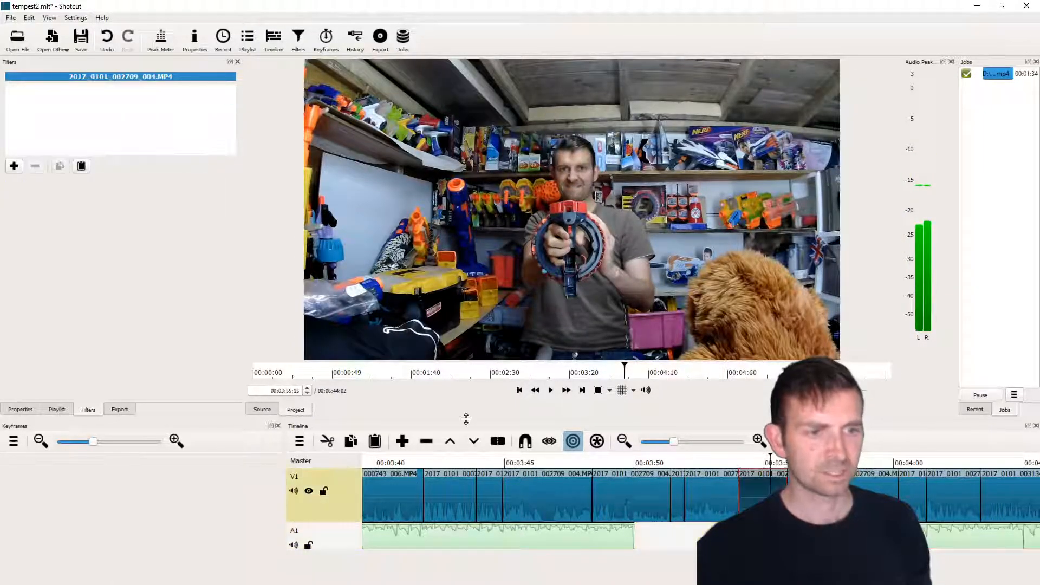
pyautogui.click(80, 166)
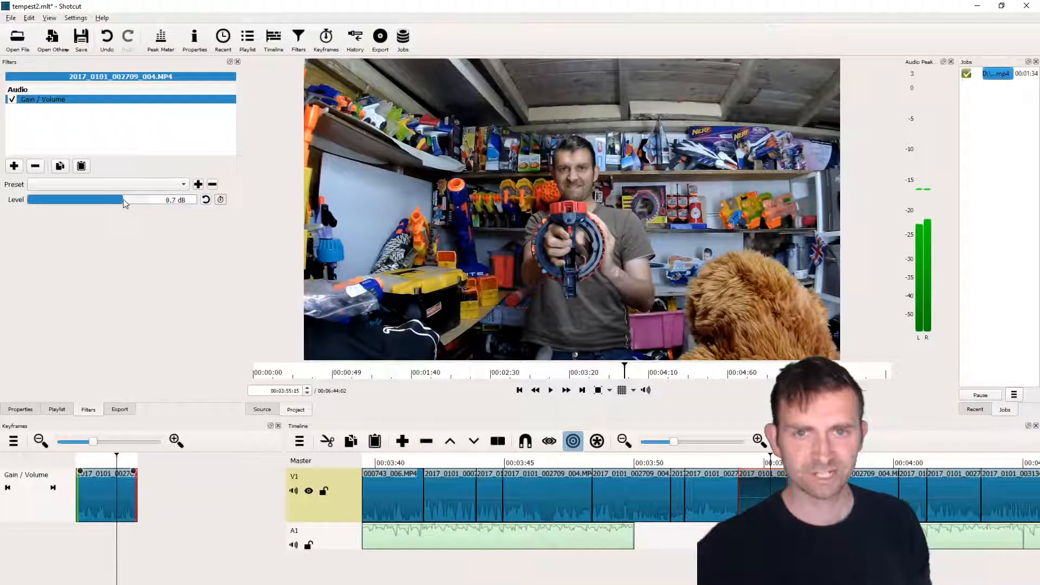
pyautogui.press('space')
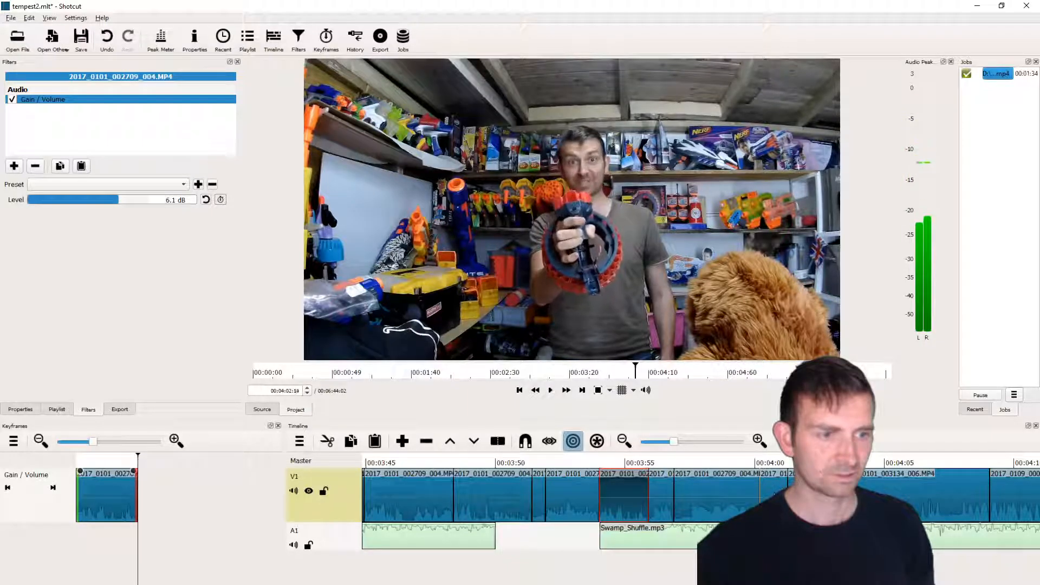
# - Paste the 10.3 dB Gain / Volume filter onto the two adjacent 2017_0101_002709_004.MP4 clips between about 00:04:00 and 00:04:03
pyautogui.click(792, 493)
pyautogui.click(83, 168)
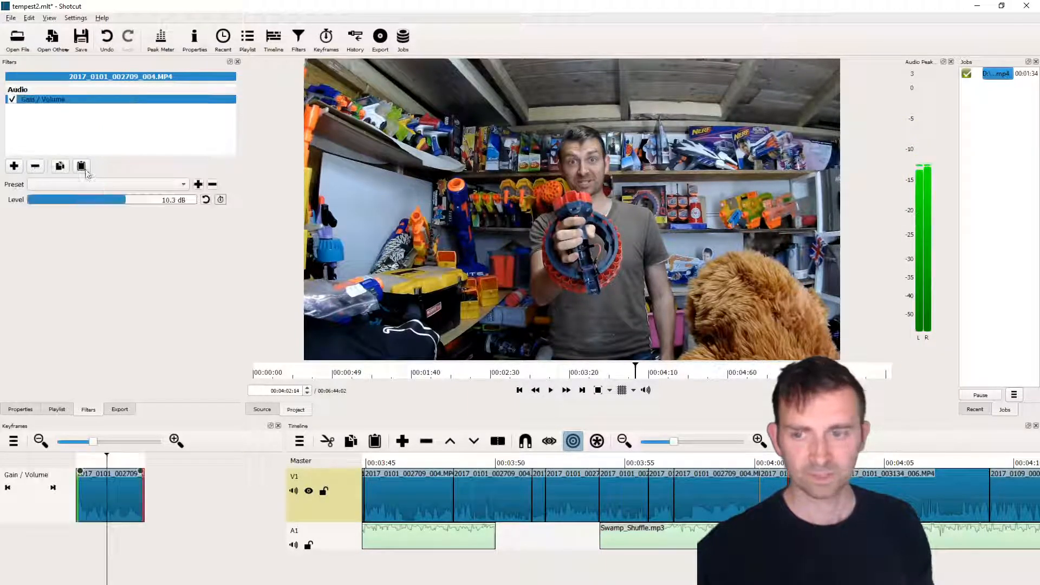
pyautogui.click(769, 494)
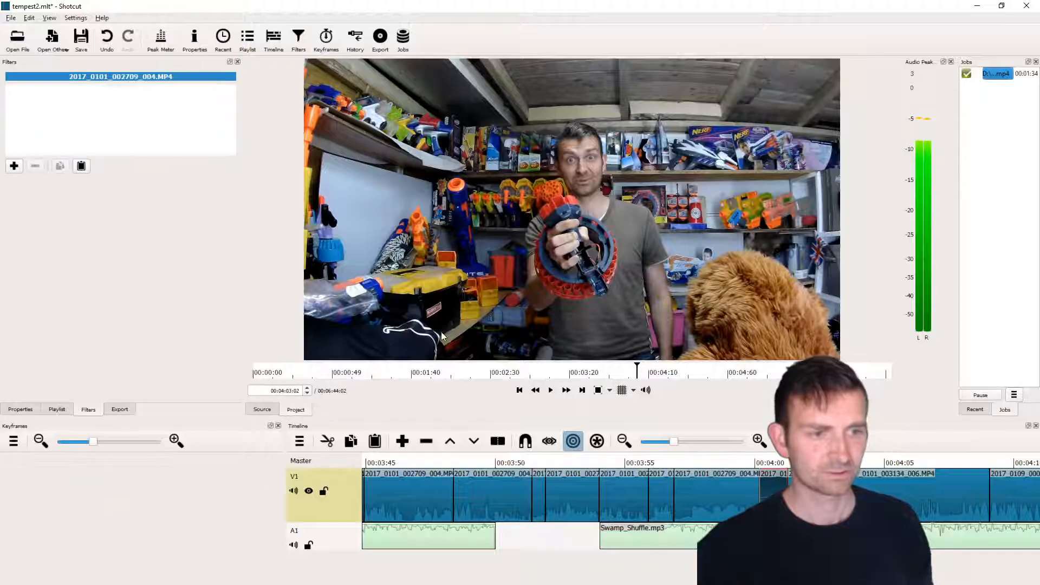
pyautogui.click(82, 167)
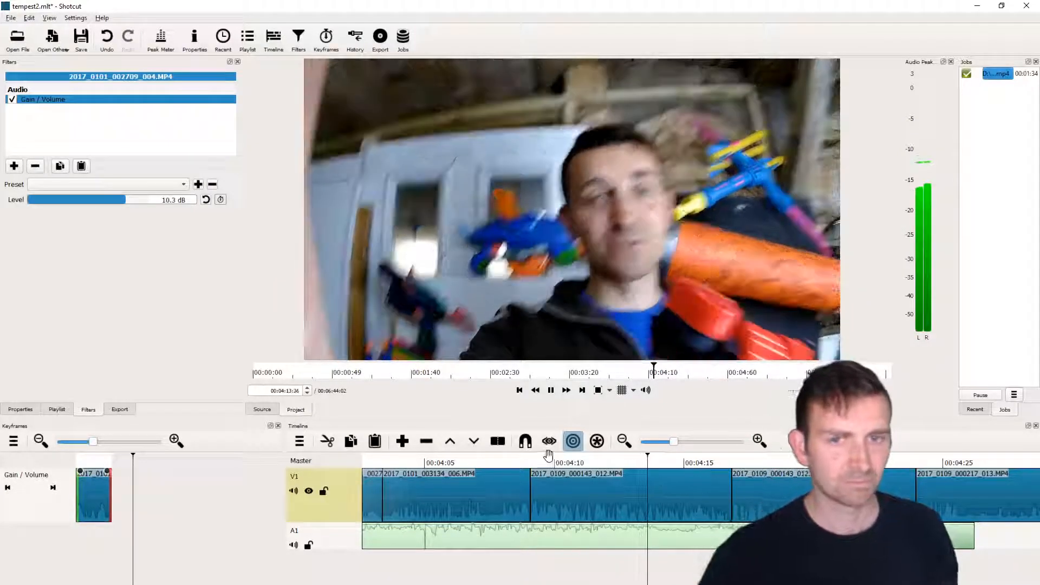
# - Stop playback at about 00:04:24 and place Nimbus.mp3 on audio track A1 at about 00:04:29, after the end of the current music
pyautogui.click(699, 479)
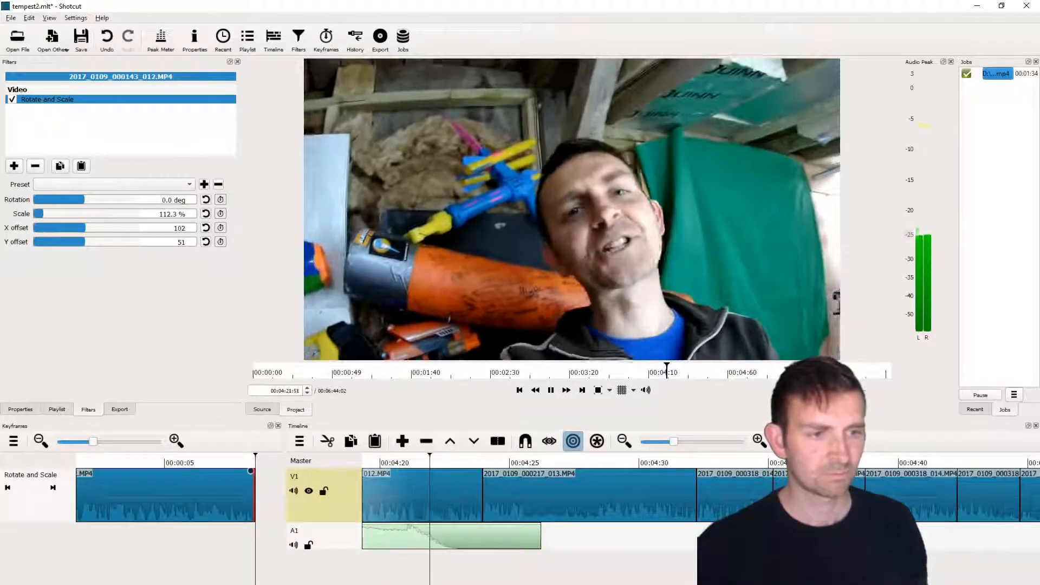
pyautogui.click(551, 391)
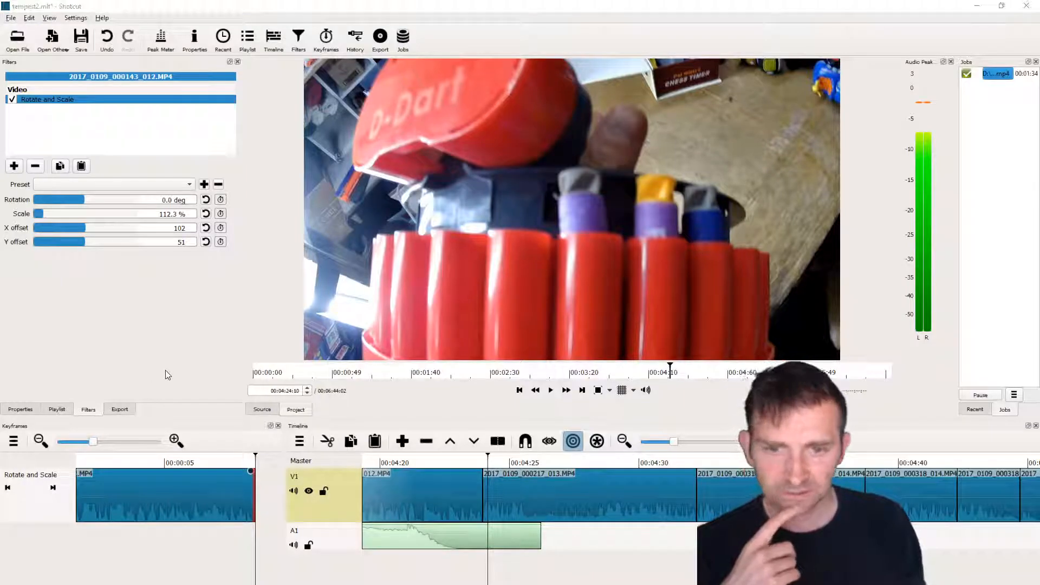
pyautogui.click(128, 412)
pyautogui.click(57, 411)
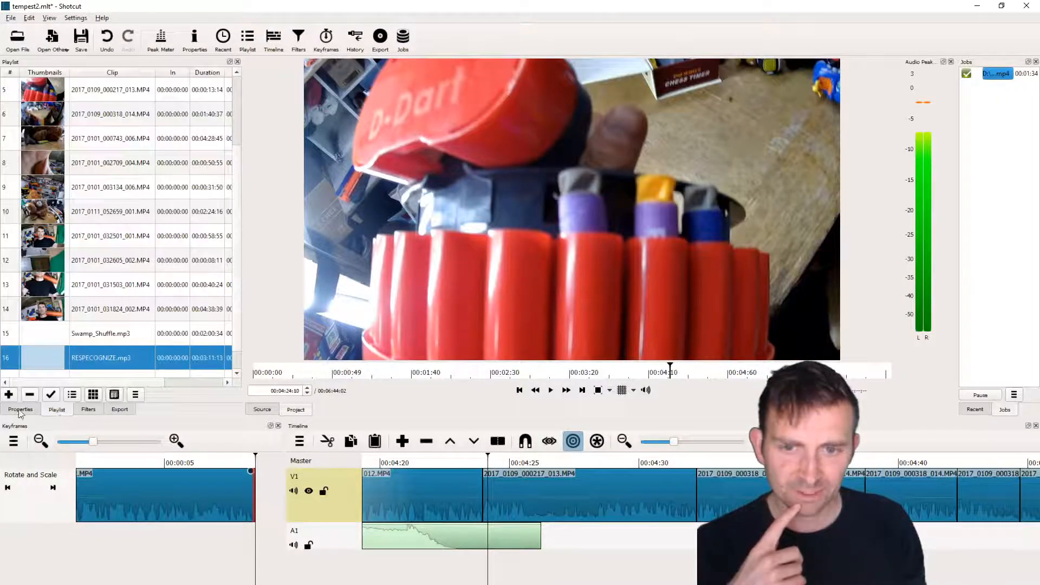
pyautogui.scroll(-1, 85, 310)
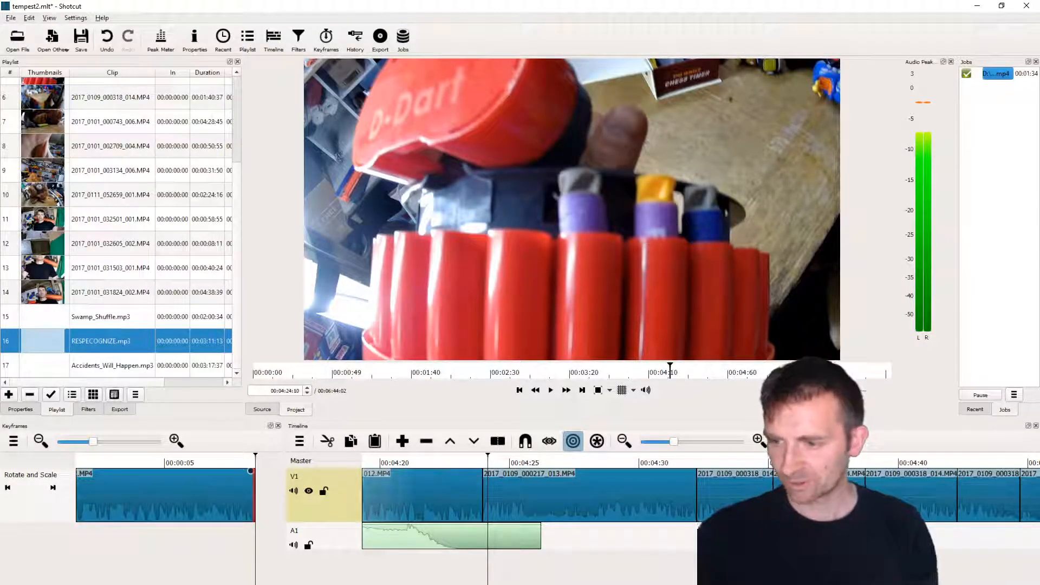
pyautogui.moveTo(68, 483); pyautogui.dragTo(620, 527)
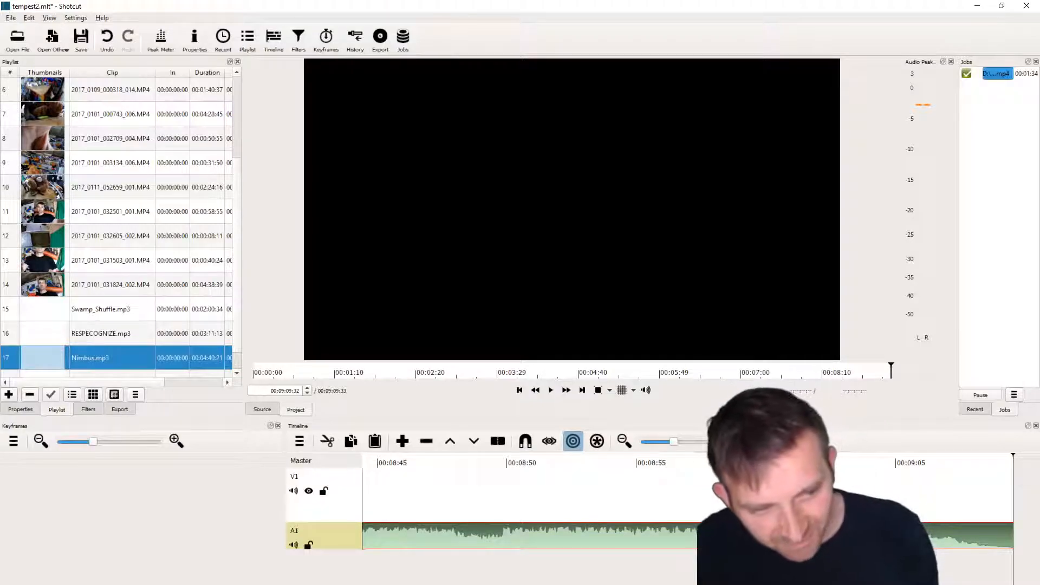
# - Play the start of the Nimbus.mp3 clip and move it earlier on A1 to begin at about 00:04:27
pyautogui.hscroll(1, 529, 496)
pyautogui.hscroll(-15, 529, 495)
pyautogui.hscroll(-7, 530, 495)
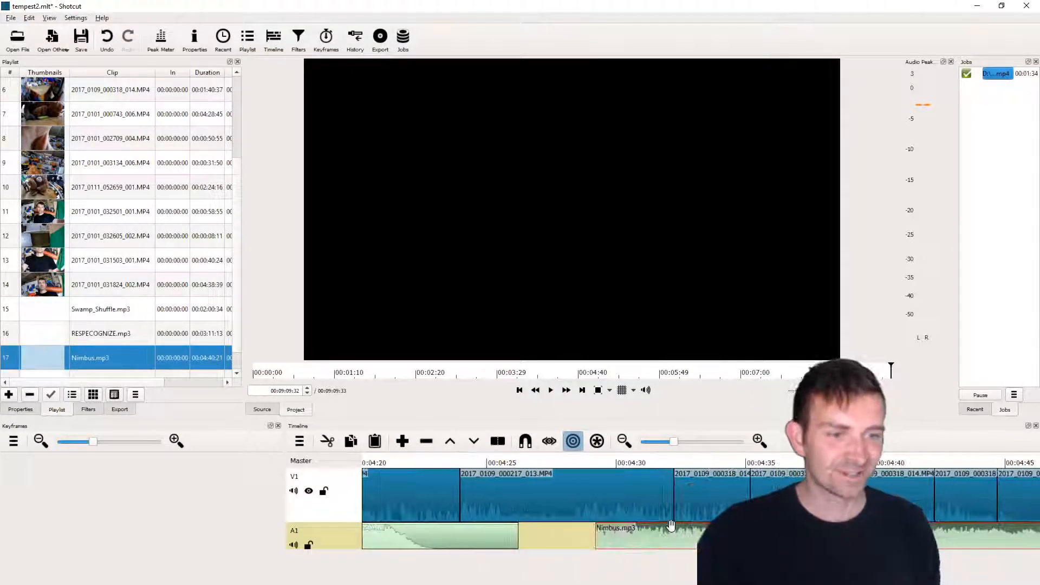
pyautogui.click(590, 464)
pyautogui.press('space')
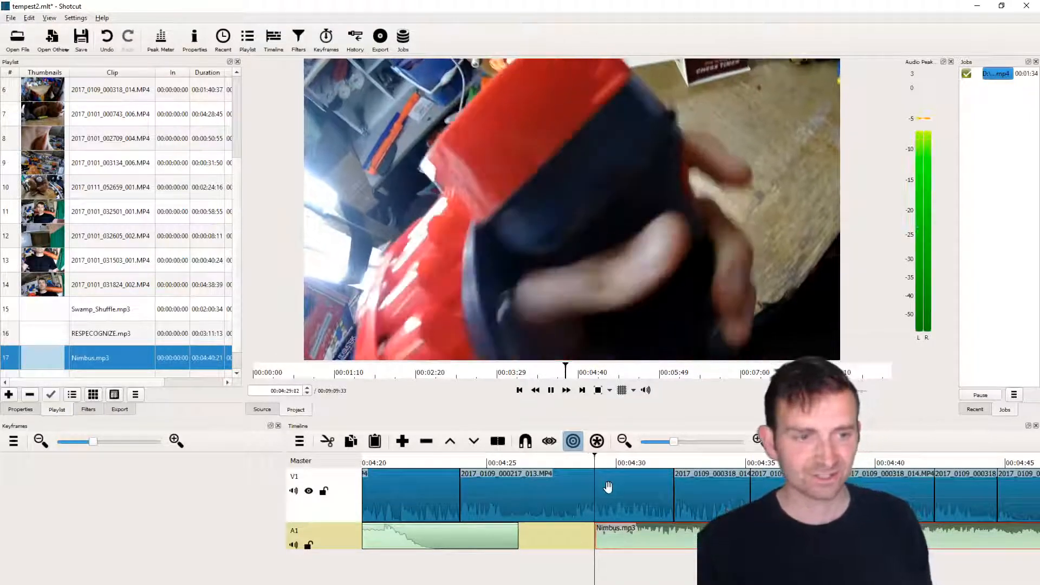
pyautogui.doubleClick(636, 535)
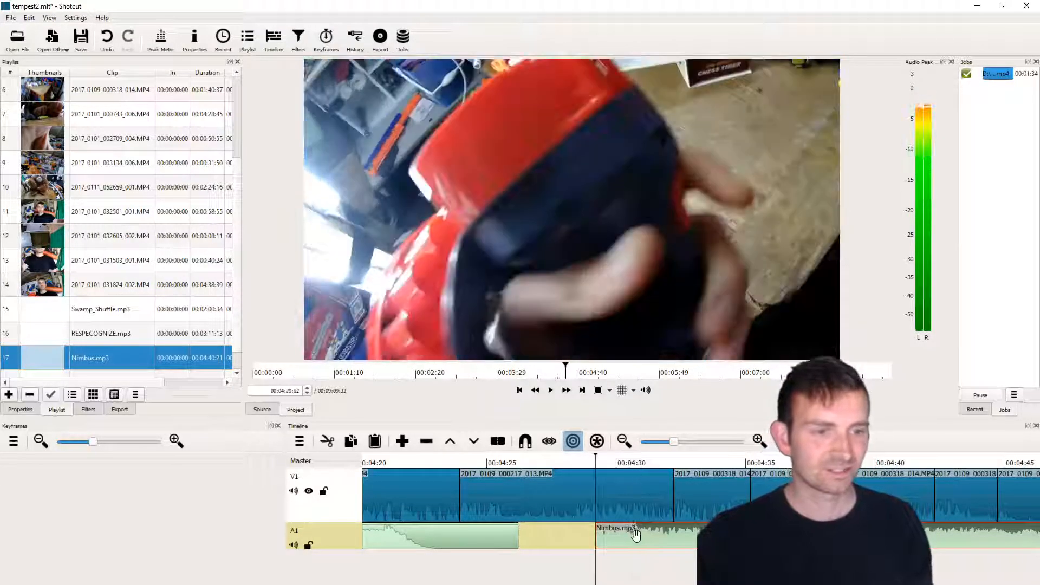
pyautogui.moveTo(645, 535); pyautogui.dragTo(589, 535)
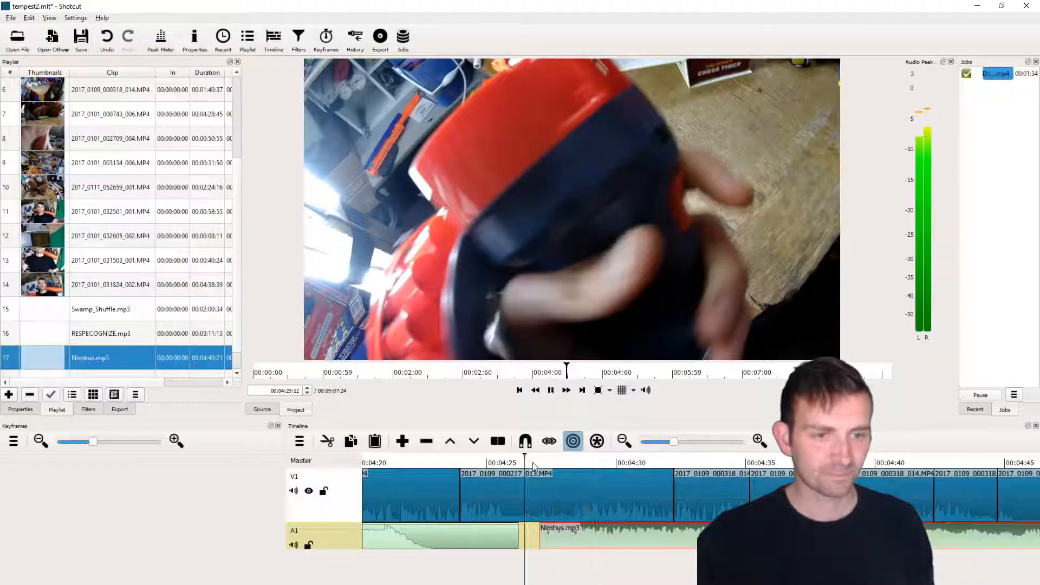
pyautogui.doubleClick(573, 484)
pyautogui.moveTo(539, 494); pyautogui.dragTo(491, 469)
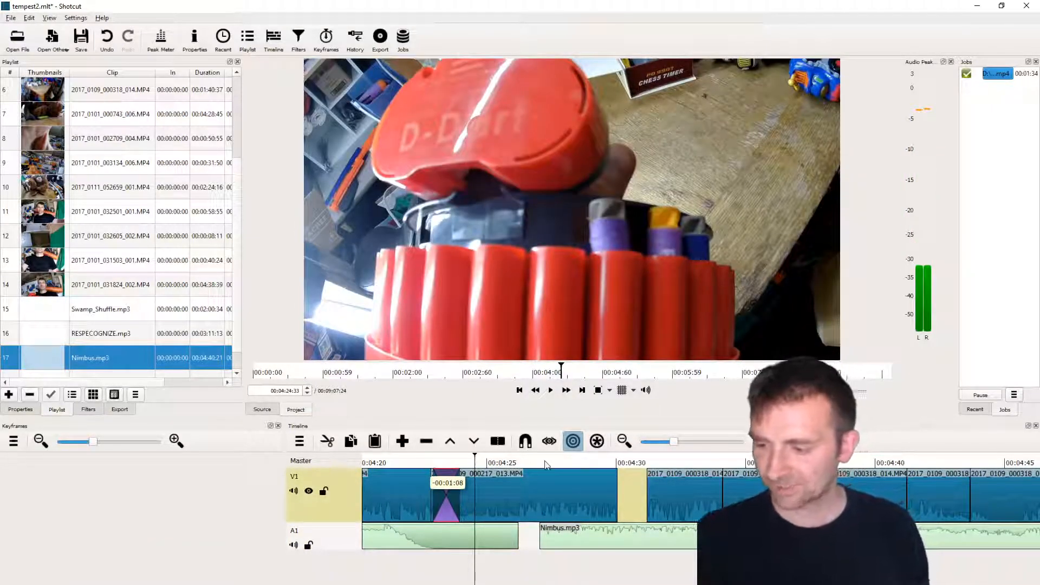
pyautogui.hotkey('ctrl', 'z')
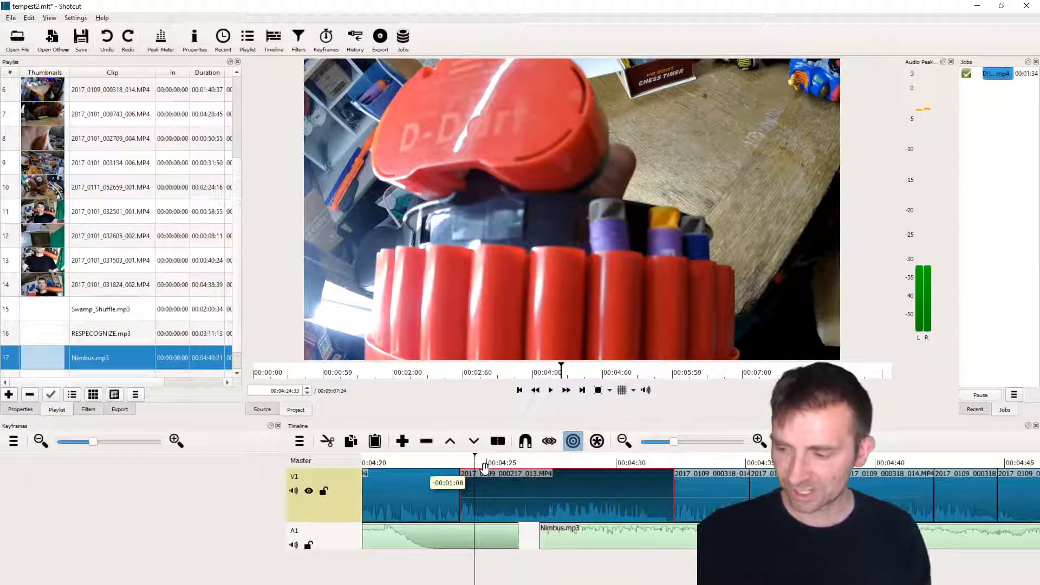
# - Save the project and trim the end of the music clip preceding Nimbus.mp3 on A1 back to about 00:04:23
pyautogui.hotkey('ctrl', 's')
pyautogui.click(457, 462)
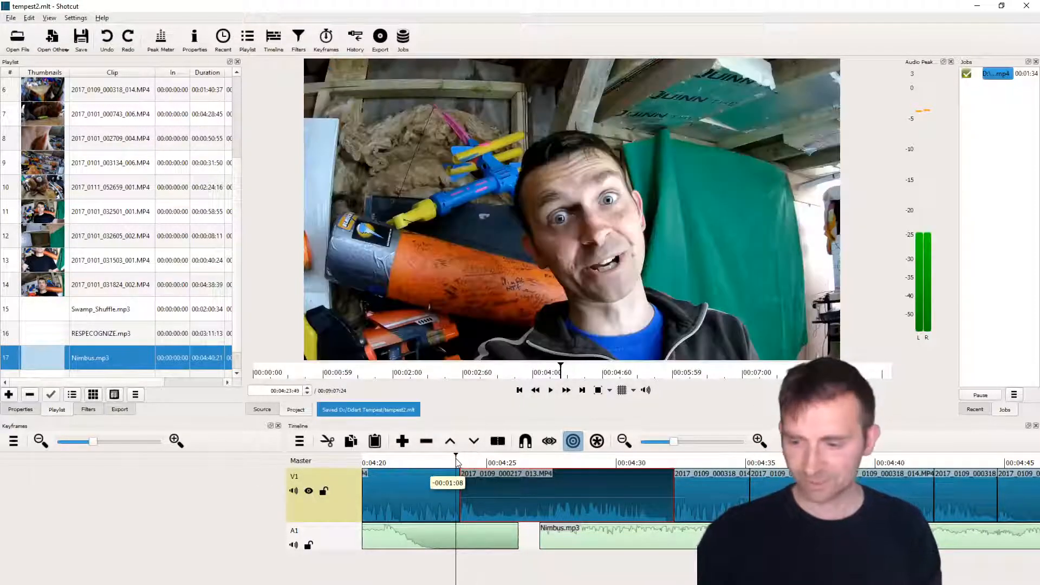
pyautogui.press('space')
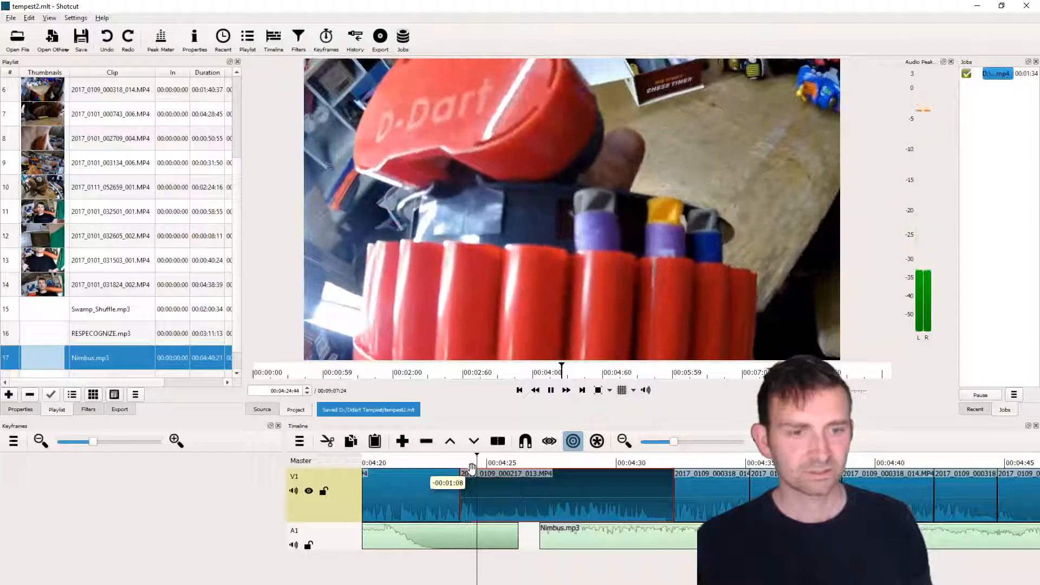
pyautogui.click(416, 462)
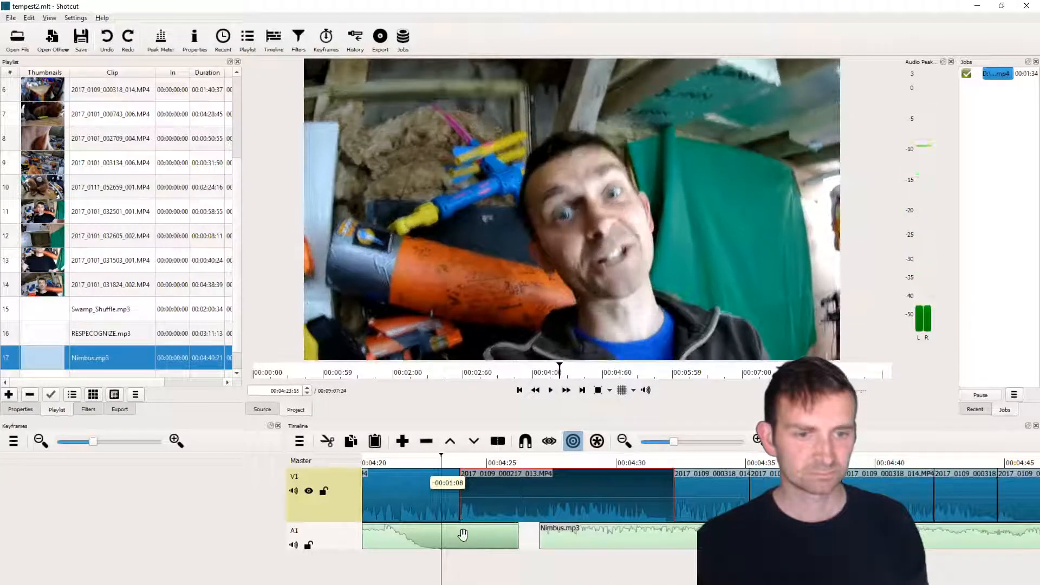
pyautogui.press('space')
pyautogui.click(464, 537)
pyautogui.hotkey('shift', 'o')
pyautogui.press('space')
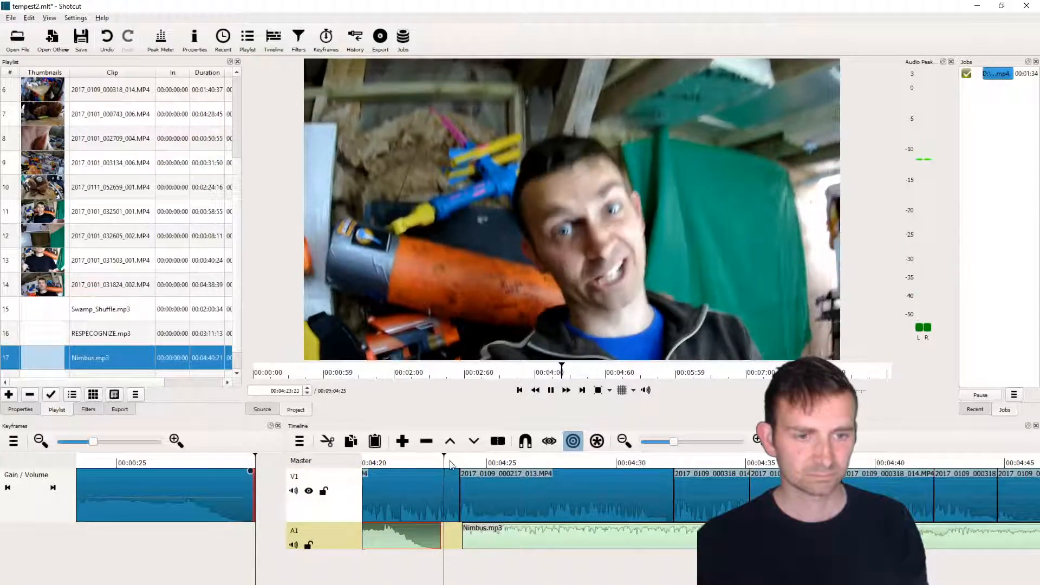
# - Move Nimbus.mp3 earlier on A1 to start just after the preceding music clip and play the transition
pyautogui.press('space')
pyautogui.moveTo(498, 536); pyautogui.dragTo(482, 538)
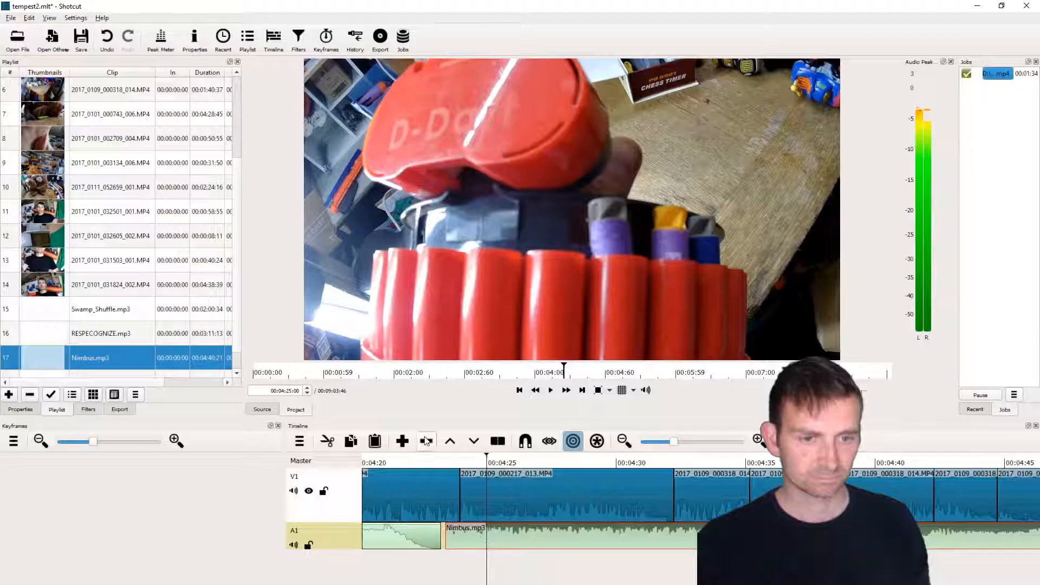
pyautogui.press('space')
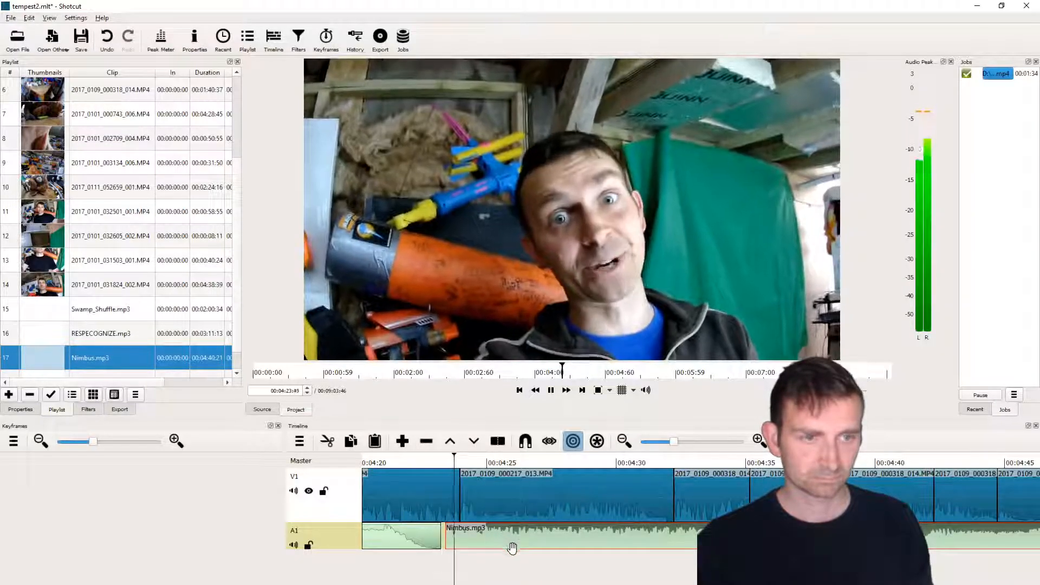
pyautogui.press('space')
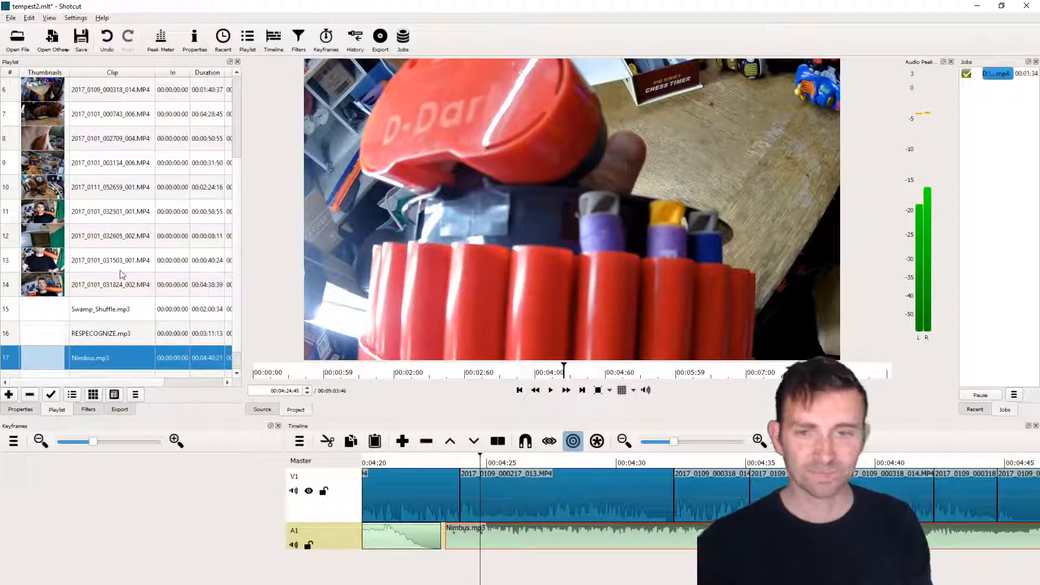
# - Add a Gain / Volume audio filter to Nimbus.mp3 and lower its level to -9.6 dB
pyautogui.click(88, 409)
pyautogui.click(14, 166)
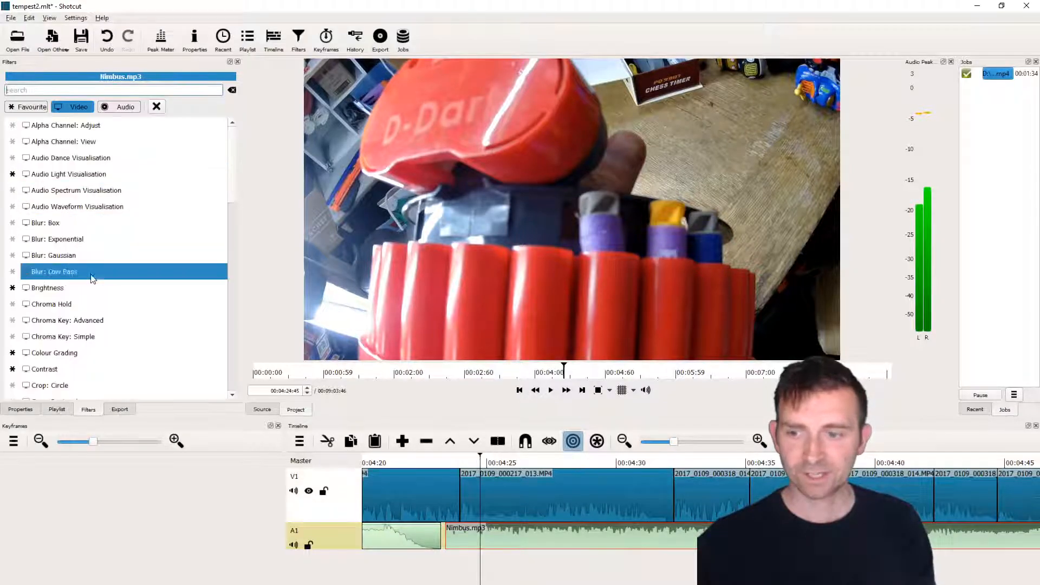
pyautogui.scroll(-5, 76, 292)
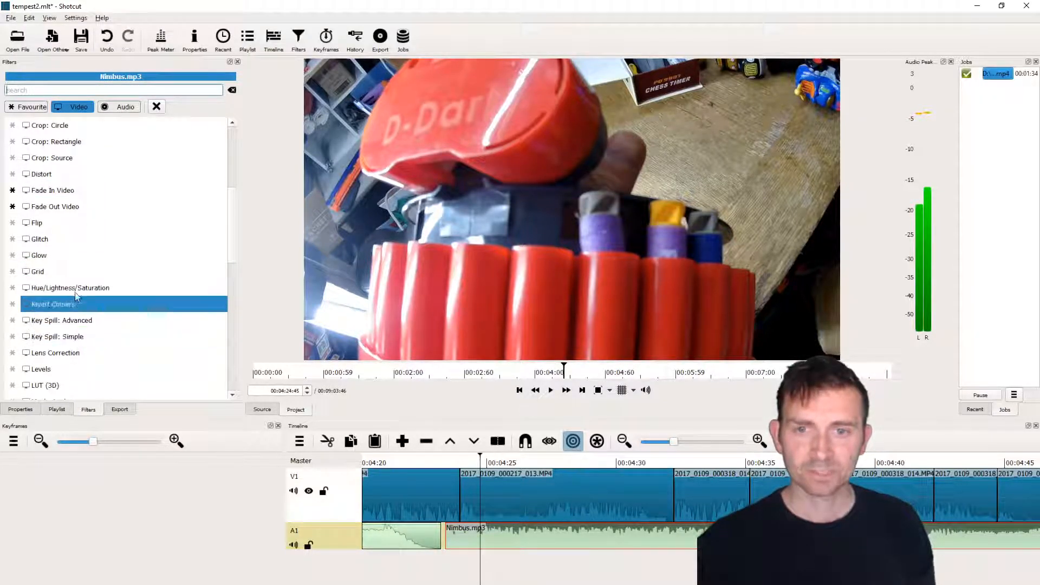
pyautogui.scroll(3, 79, 257)
pyautogui.scroll(-4, 79, 273)
pyautogui.scroll(-2, 81, 292)
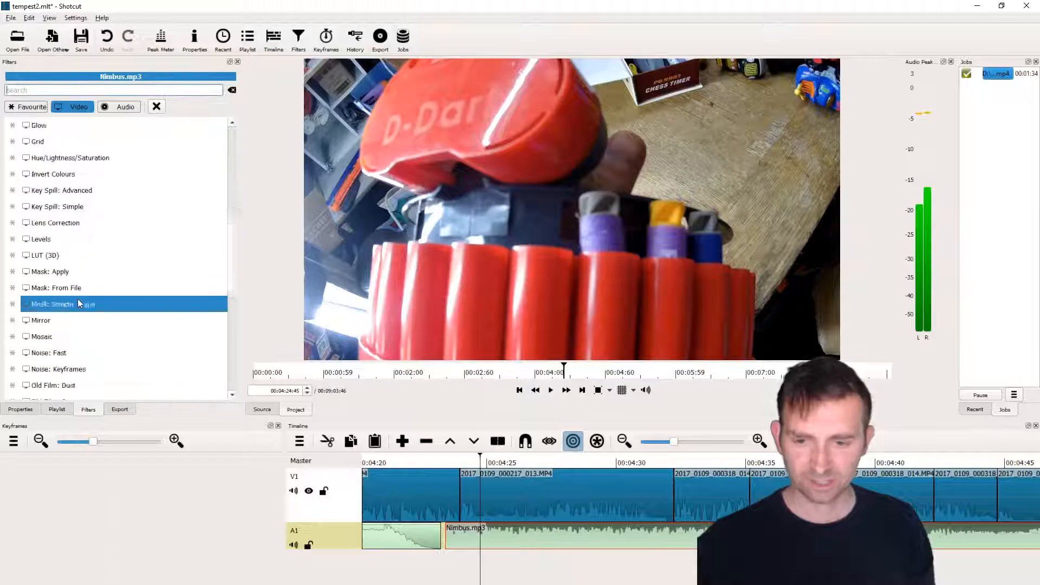
pyautogui.scroll(4, 93, 325)
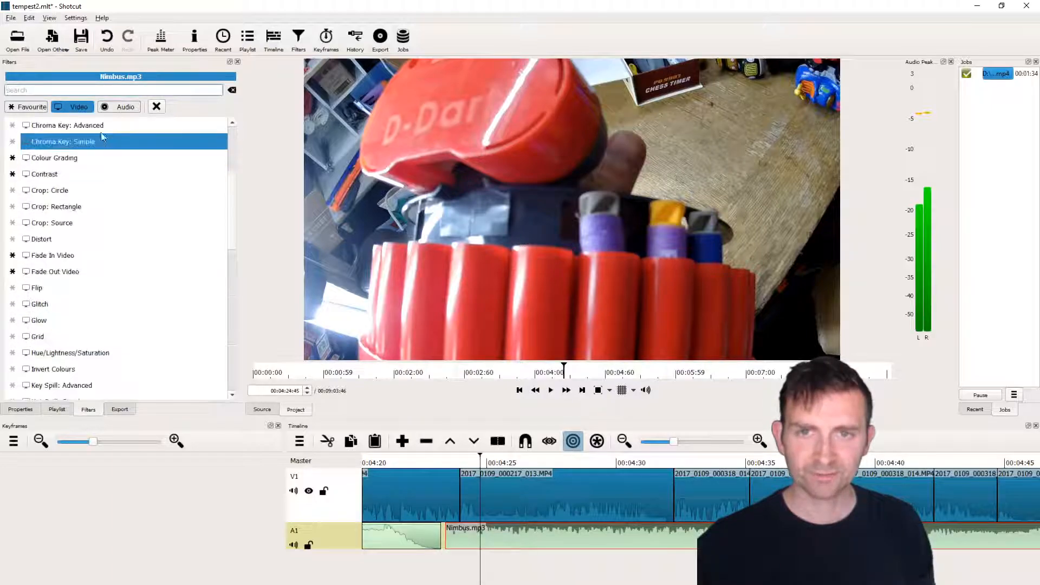
pyautogui.click(125, 106)
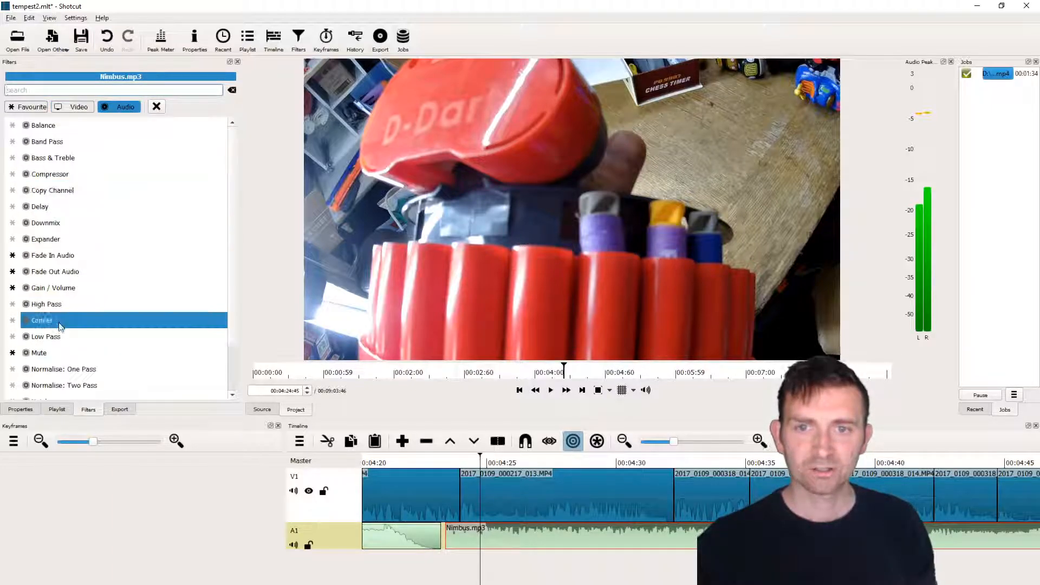
pyautogui.click(63, 290)
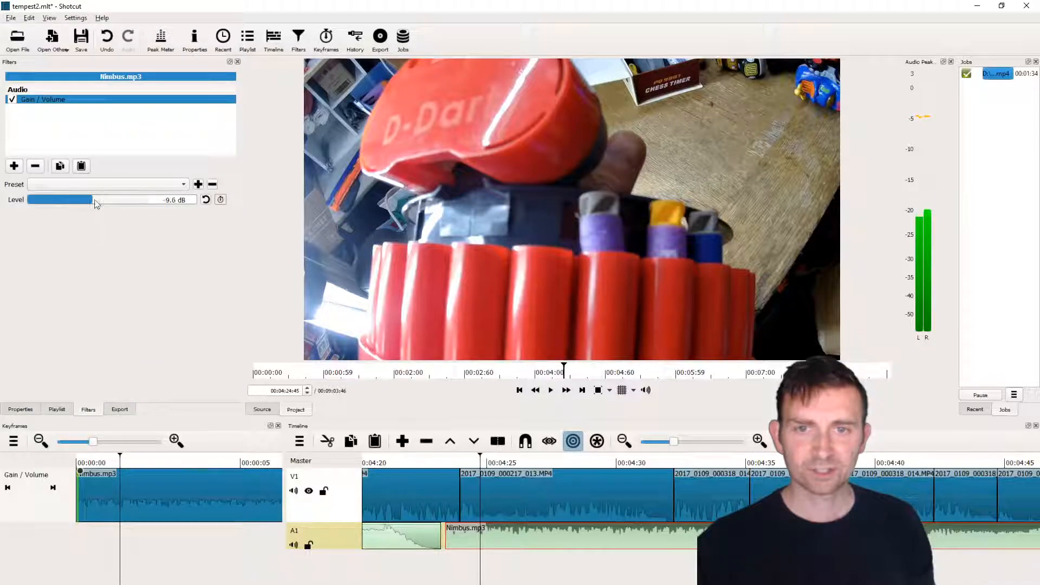
# - Split Nimbus.mp3 at about 00:04:33 and move the second part later to start at about 00:04:35
pyautogui.press('space')
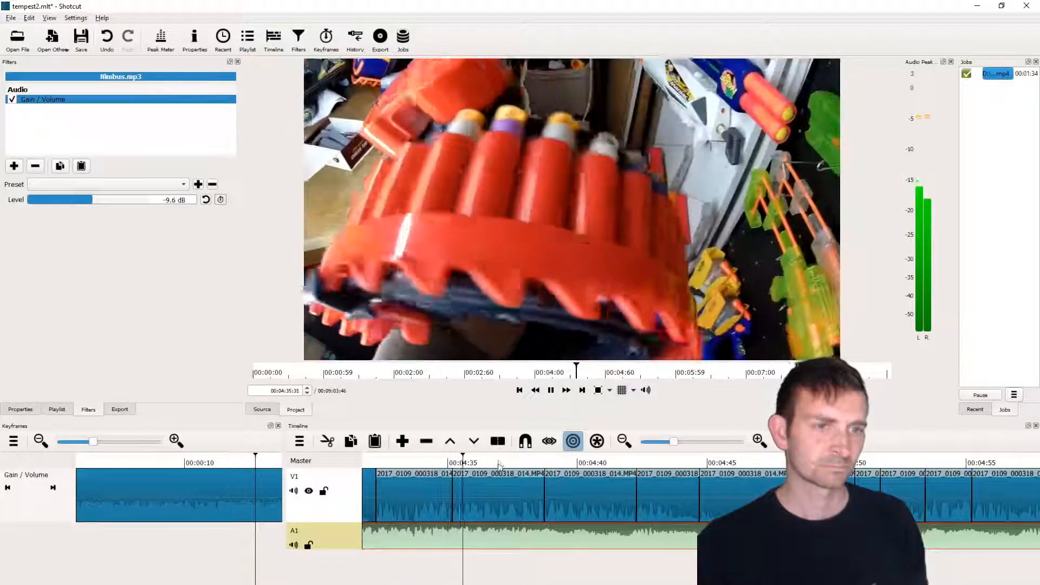
pyautogui.click(412, 462)
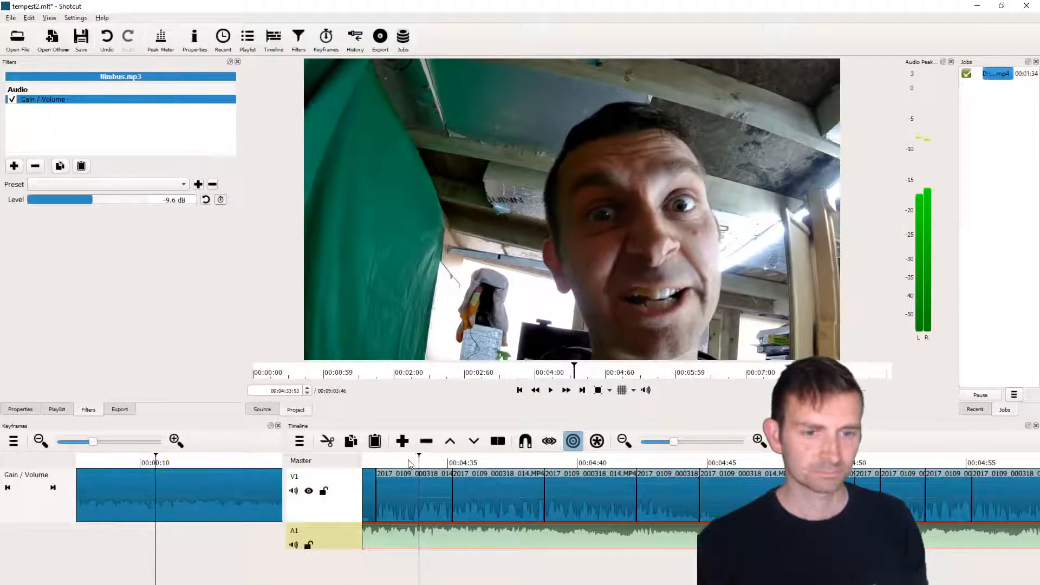
pyautogui.moveTo(450, 530)
pyautogui.mouseDown()
pyautogui.moveTo(496, 534)
pyautogui.moveTo(480, 535)
pyautogui.mouseUp()
pyautogui.press('space')
pyautogui.press('space')
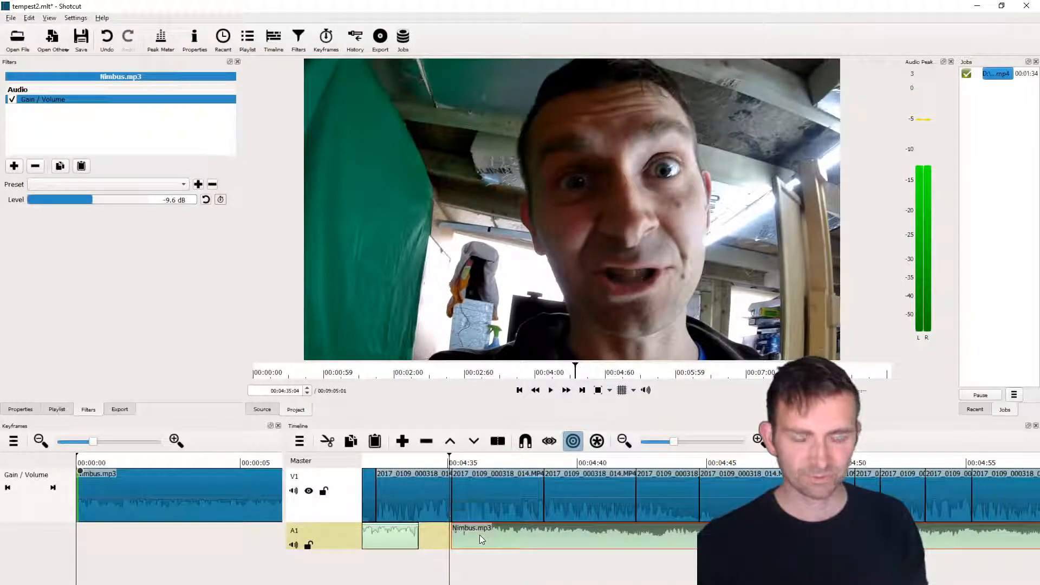
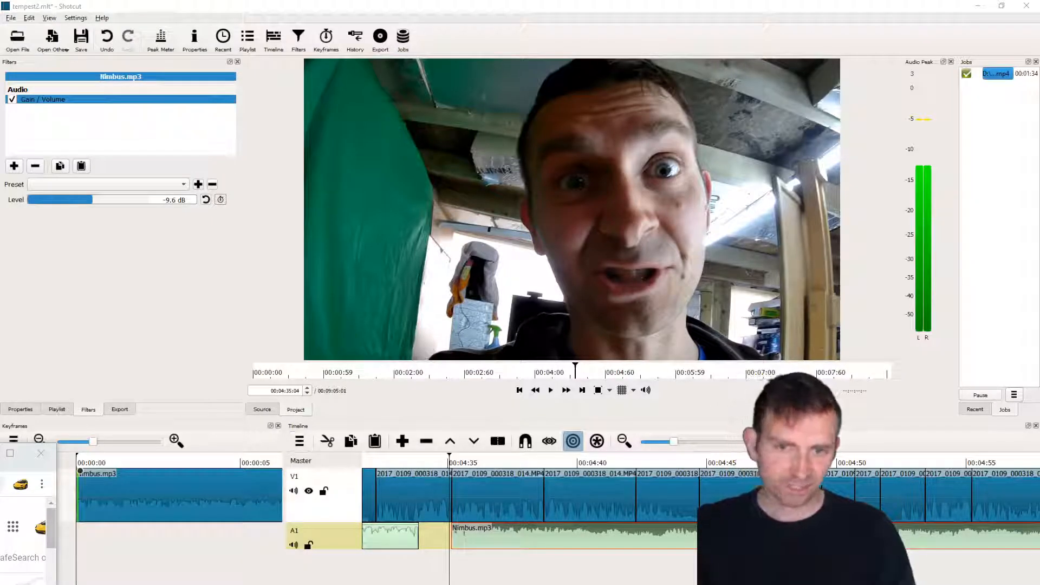
# - Add download.png and Accidents_Will_Happen.mp3 to the playlist, and add a second video track to the timeline
pyautogui.click(57, 410)
pyautogui.moveTo(199, 385); pyautogui.dragTo(56, 370)
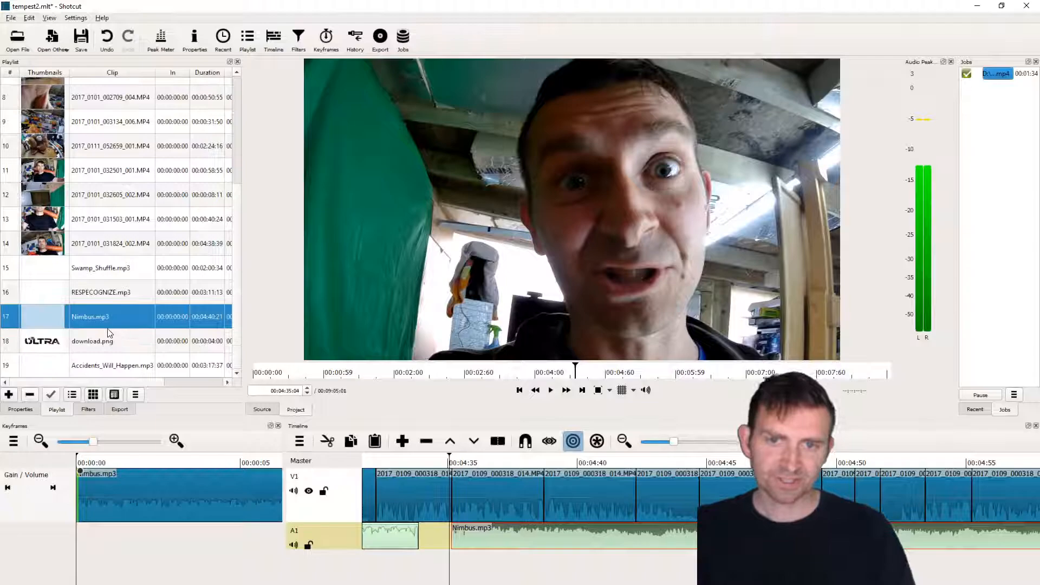
pyautogui.rightClick(446, 450)
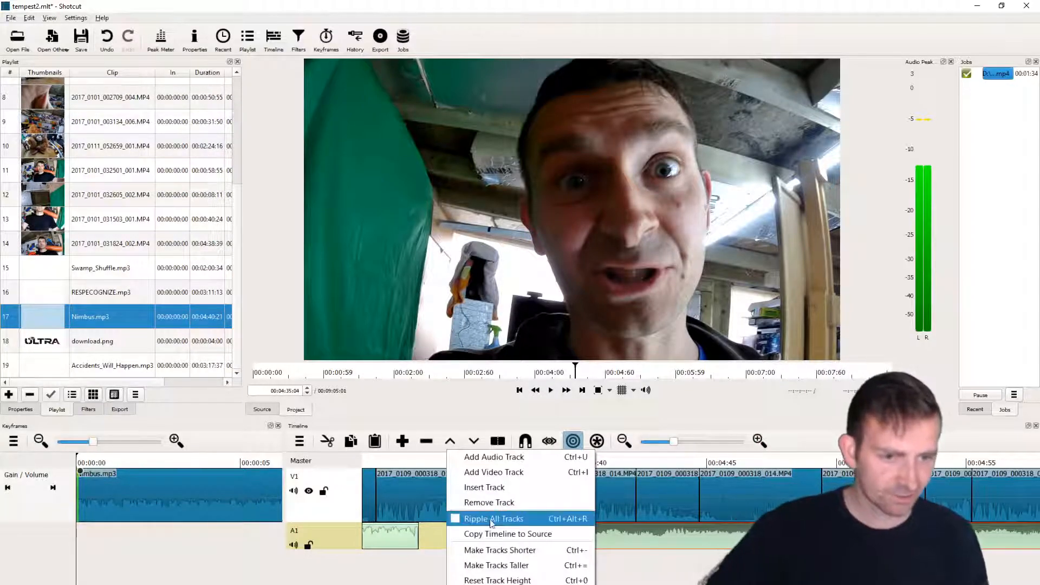
pyautogui.click(500, 469)
pyautogui.click(369, 547)
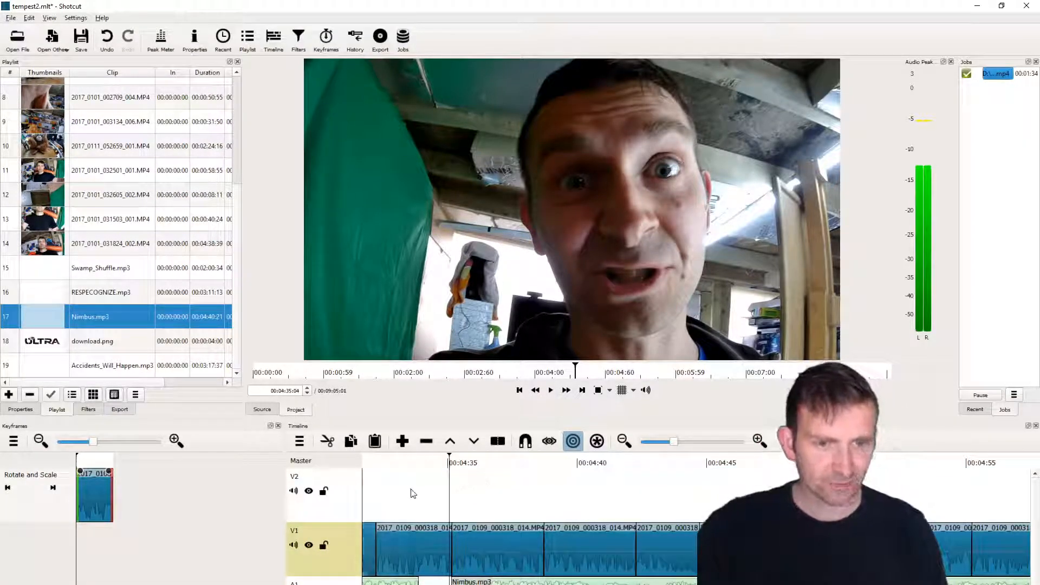
# - Place download.png on V2, shortened to a fraction of a second and ending just before the V1 cut near 00:04:35
pyautogui.moveTo(34, 346); pyautogui.dragTo(456, 496)
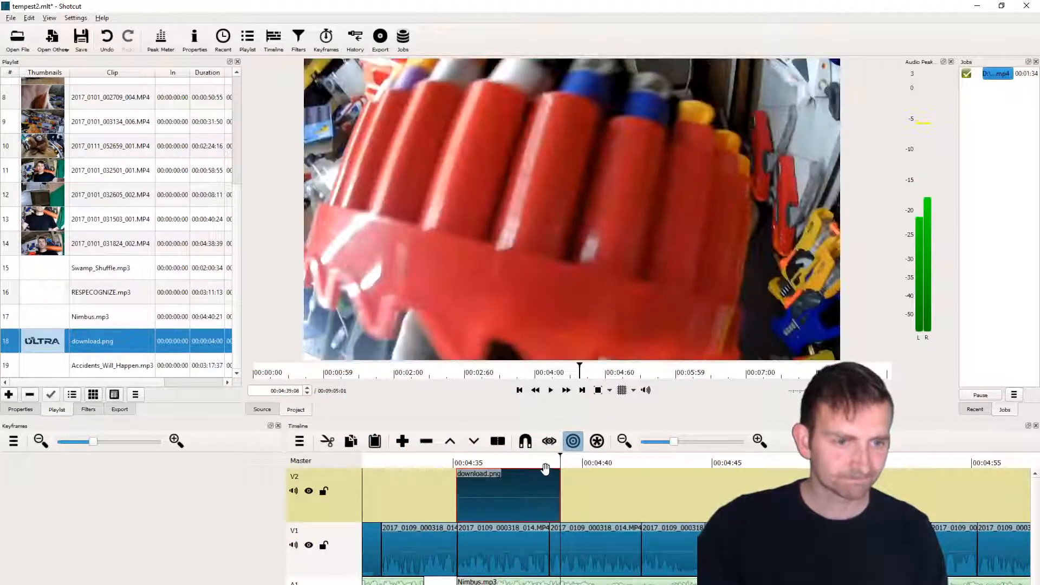
pyautogui.moveTo(558, 483); pyautogui.dragTo(456, 490)
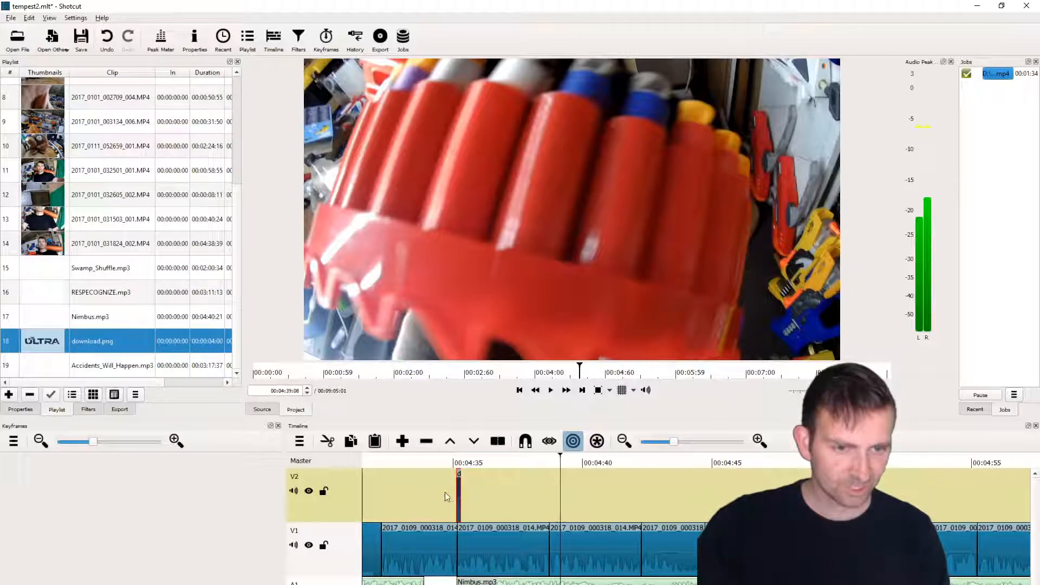
pyautogui.click(691, 442)
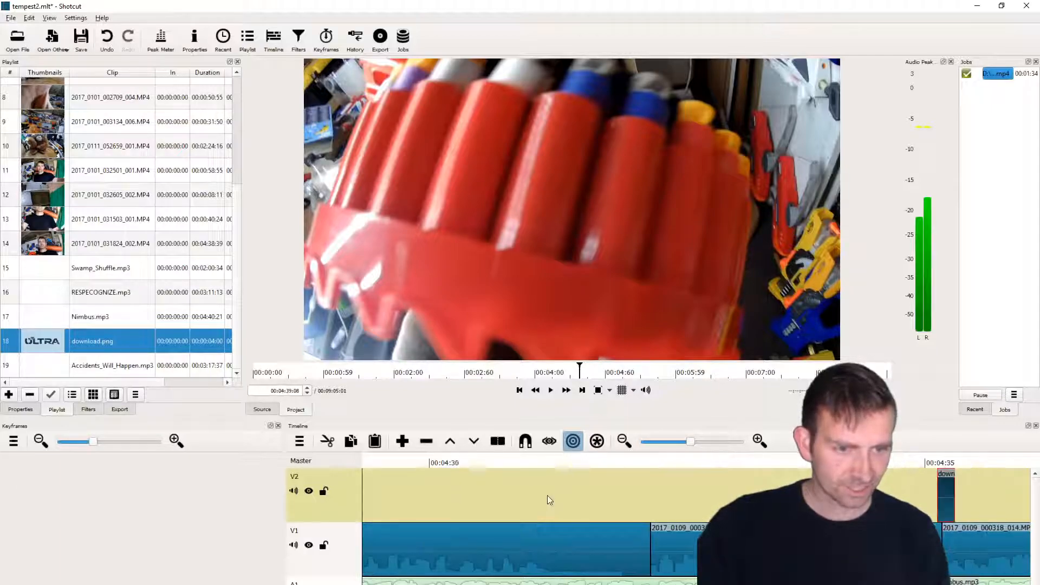
pyautogui.moveTo(947, 496); pyautogui.dragTo(929, 494)
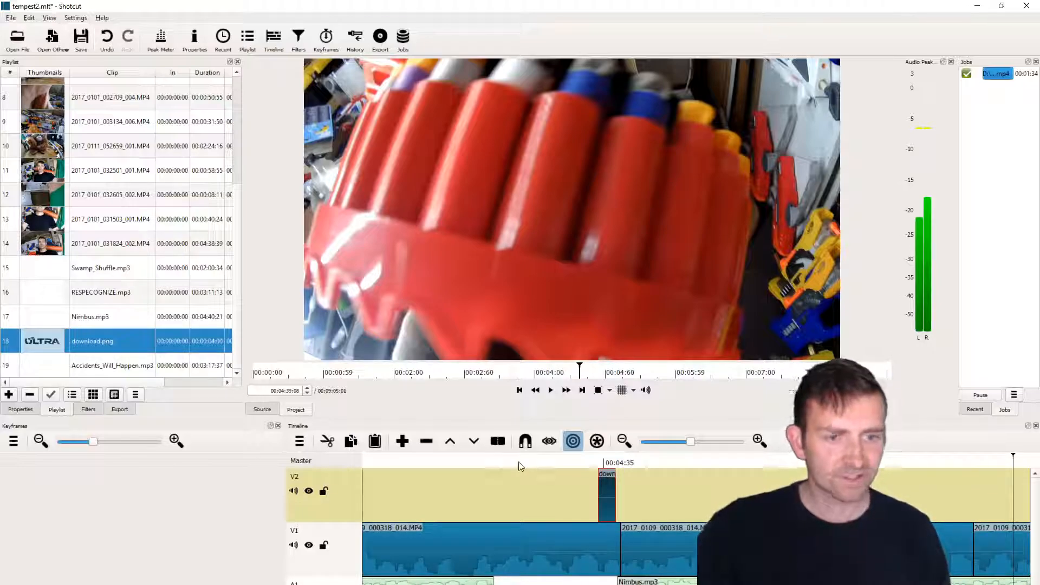
# - Play back the timeline from just before the download.png overlay to about 00:05:13 to review the picture and music
pyautogui.click(481, 461)
pyautogui.press('space')
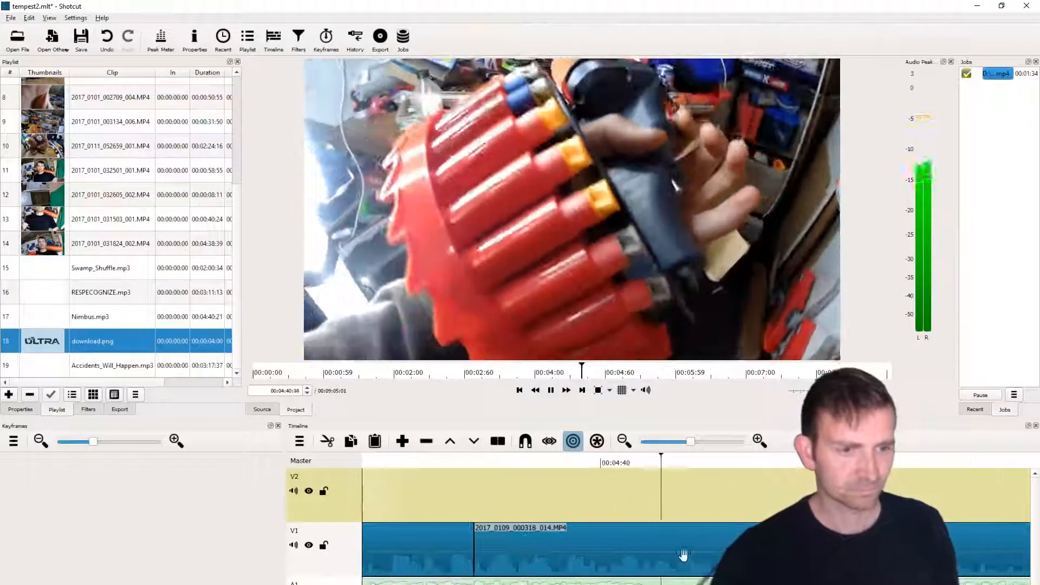
pyautogui.click(551, 390)
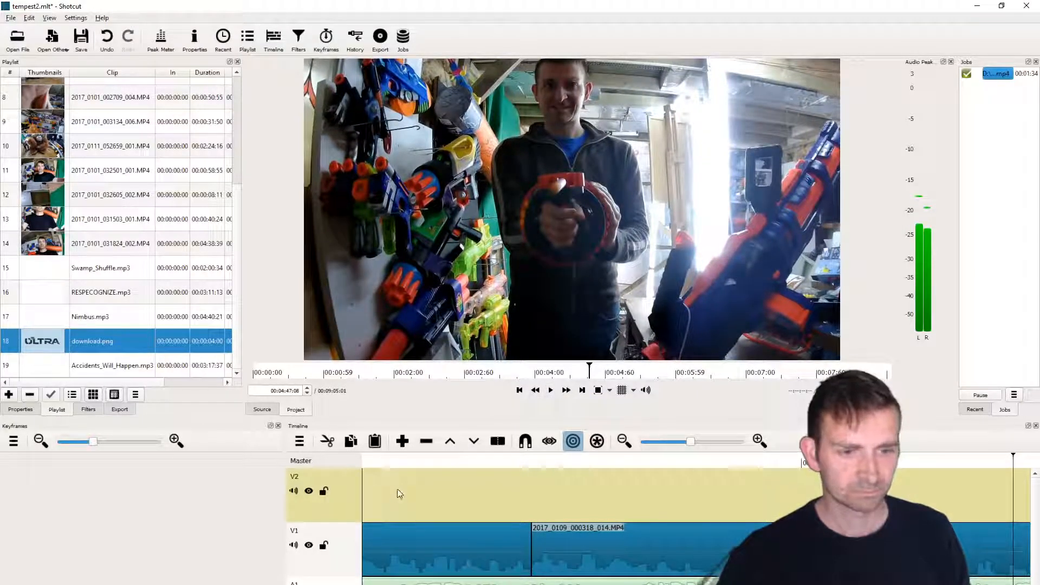
pyautogui.press('space')
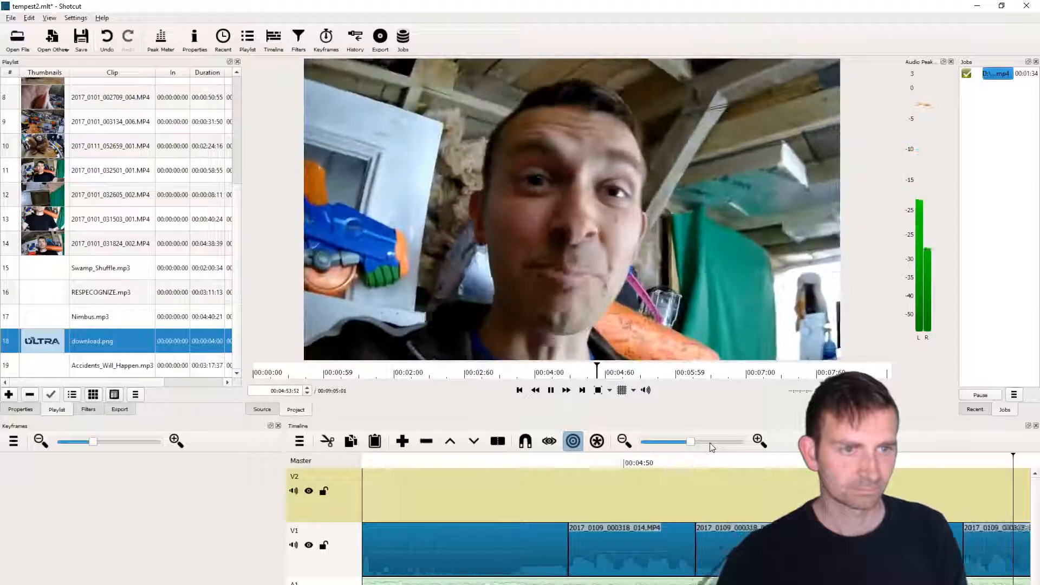
pyautogui.click(553, 391)
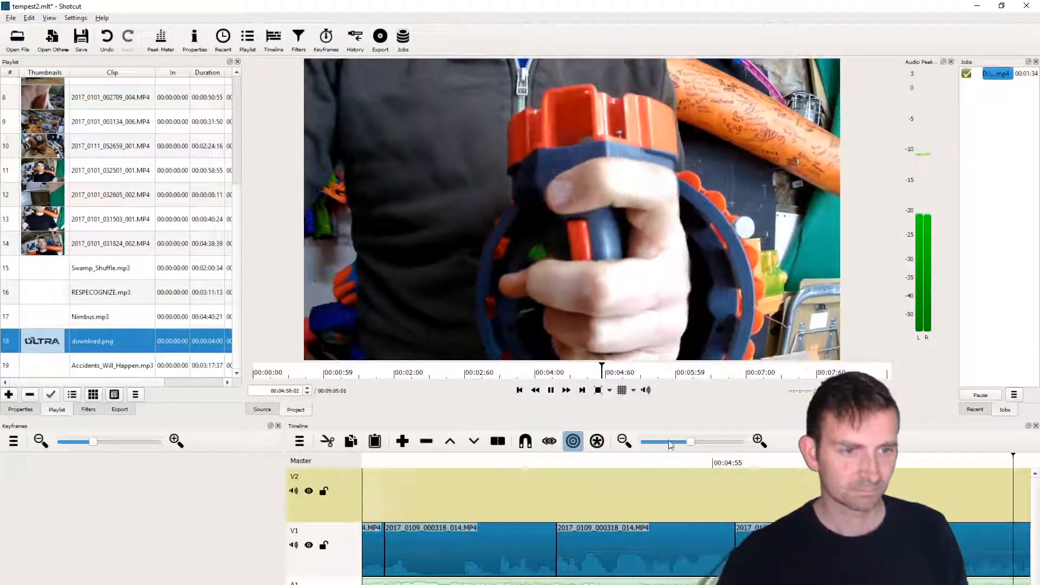
pyautogui.click(669, 442)
pyautogui.press('space')
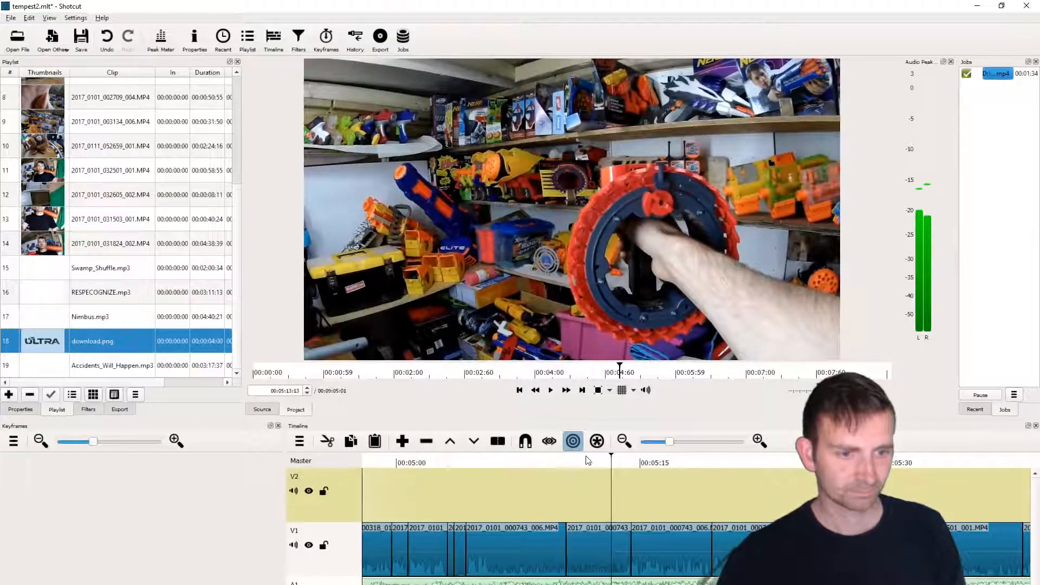
# - Split the V1 clip at 00:05:12:33 and set the speed of its second part to 5x
pyautogui.click(609, 549)
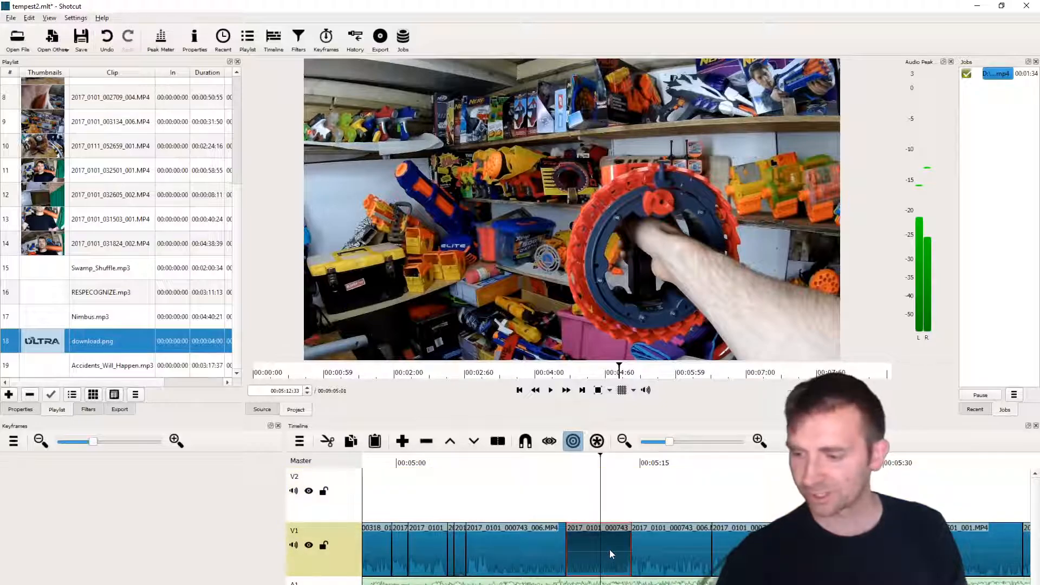
pyautogui.press('s')
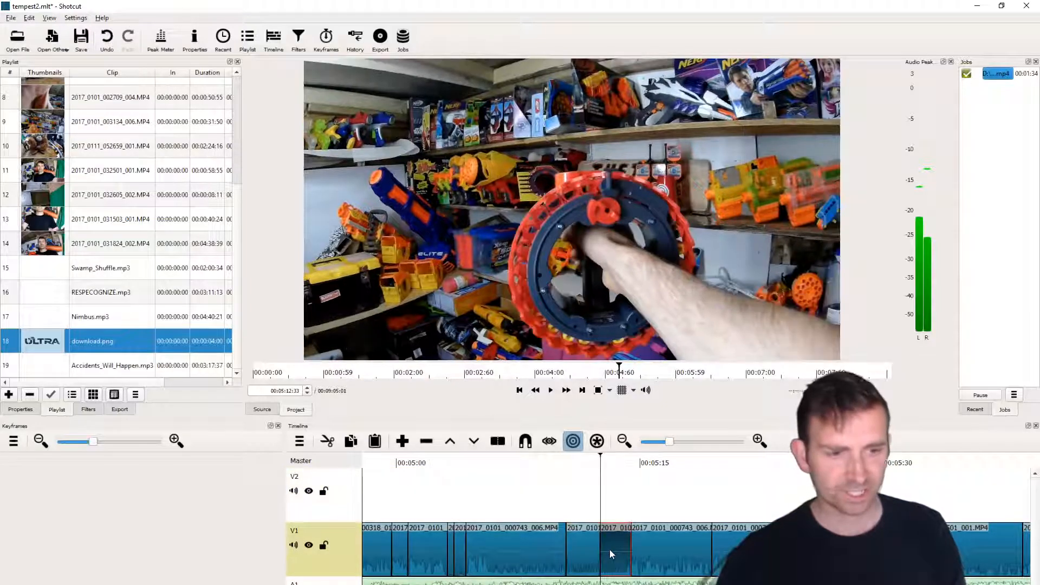
pyautogui.click(87, 410)
pyautogui.click(20, 410)
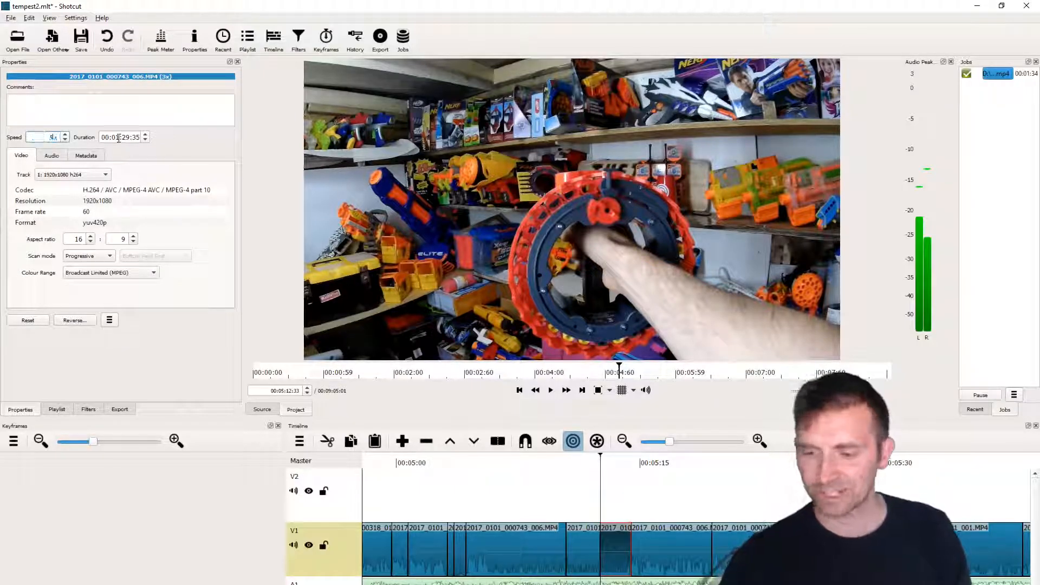
pyautogui.press('Return')
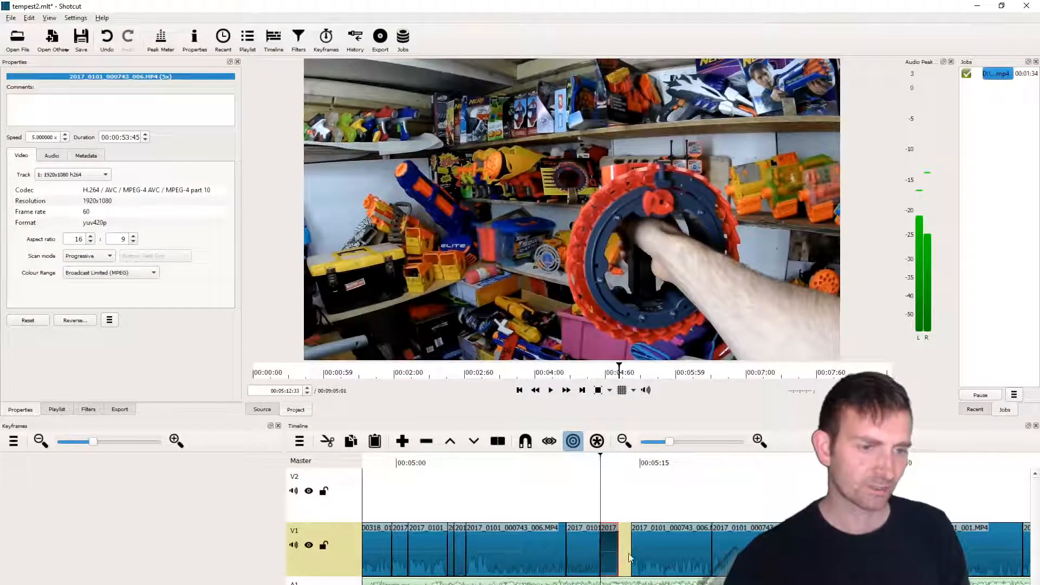
# - Close the gap behind the sped-up clip on V1 and play the timeline on to about 00:05:23
pyautogui.click(628, 558)
pyautogui.press('Delete')
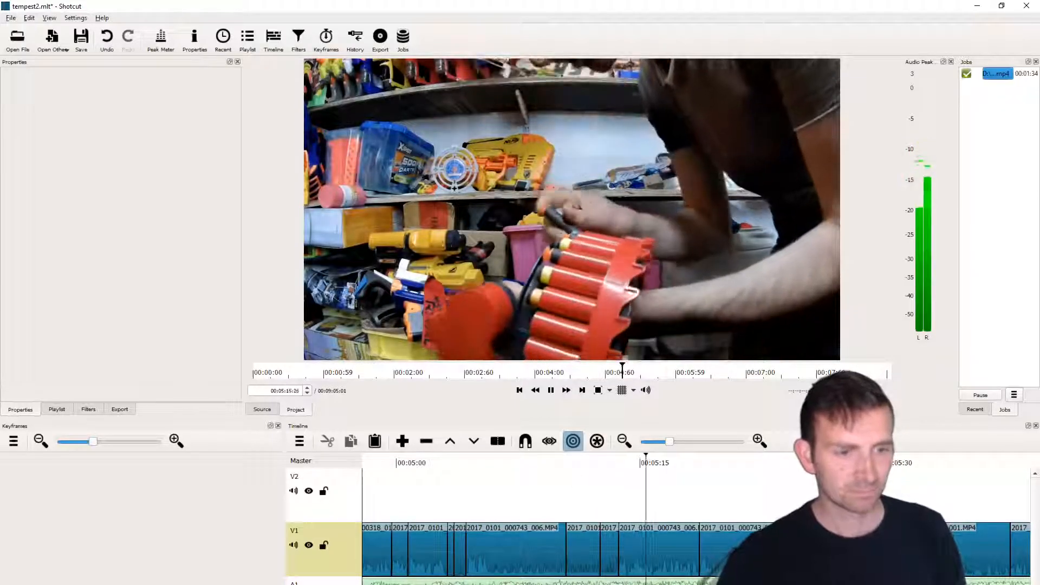
pyautogui.hscroll(3, 649, 544)
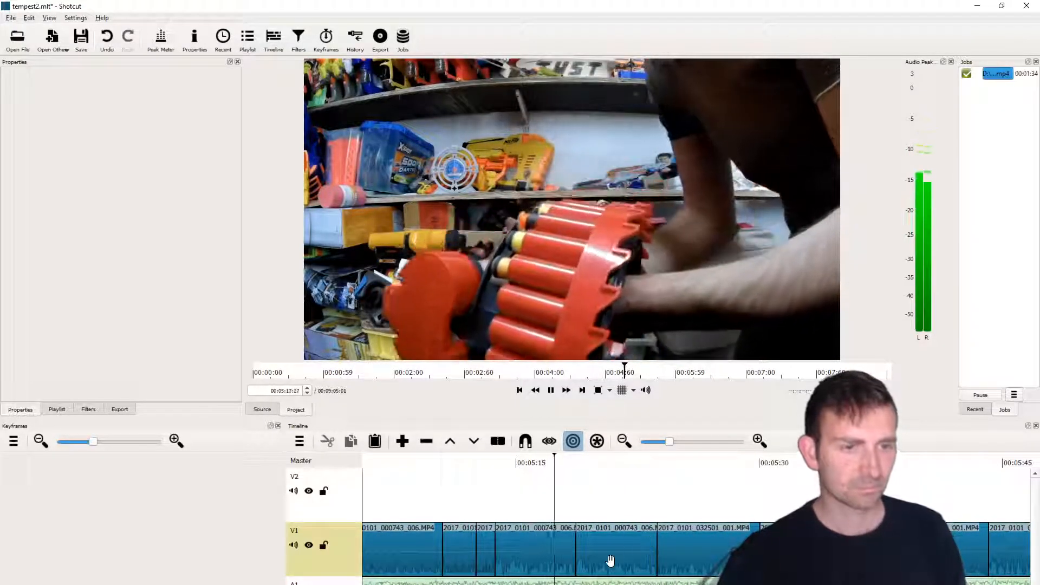
pyautogui.hscroll(1, 610, 562)
pyautogui.hscroll(2, 638, 550)
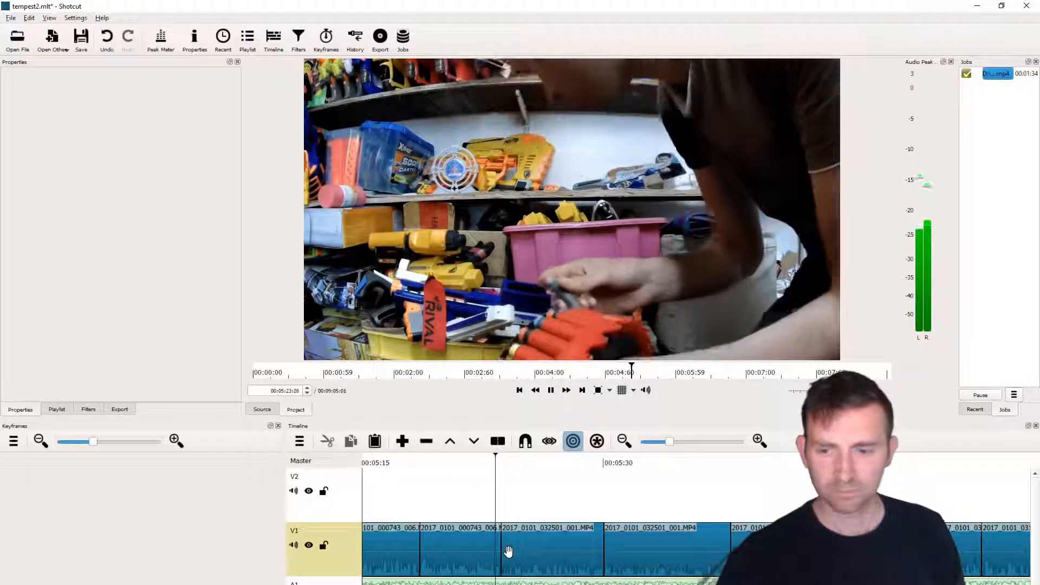
# - Paste the copied Gain / Volume filter at 10.3 dB onto the three 2017_0101_032501_001.MP4 clips between about 00:05:23 and 00:05:44, checking the sound in playback
pyautogui.click(545, 551)
pyautogui.click(88, 410)
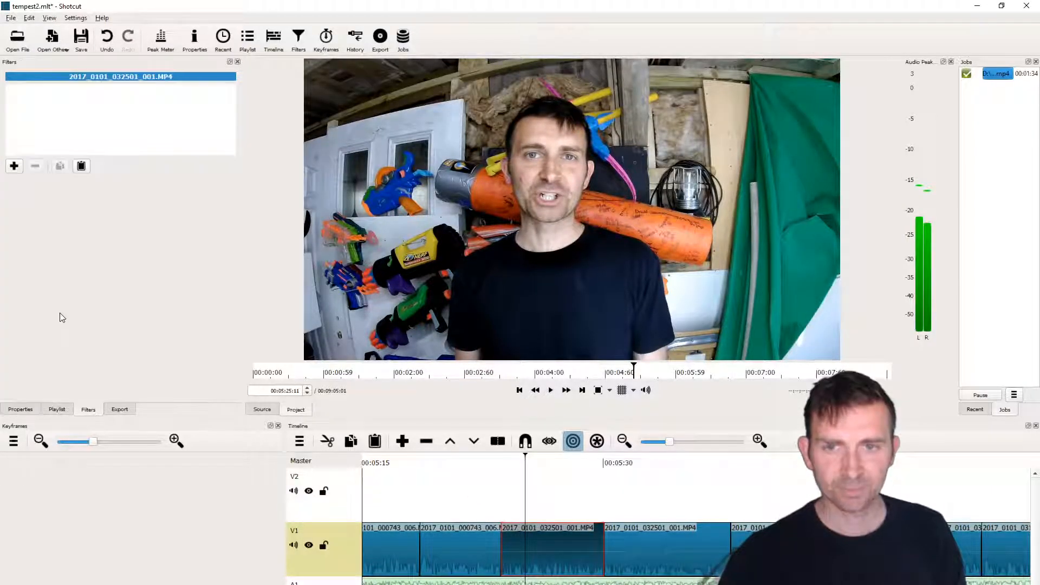
pyautogui.click(81, 166)
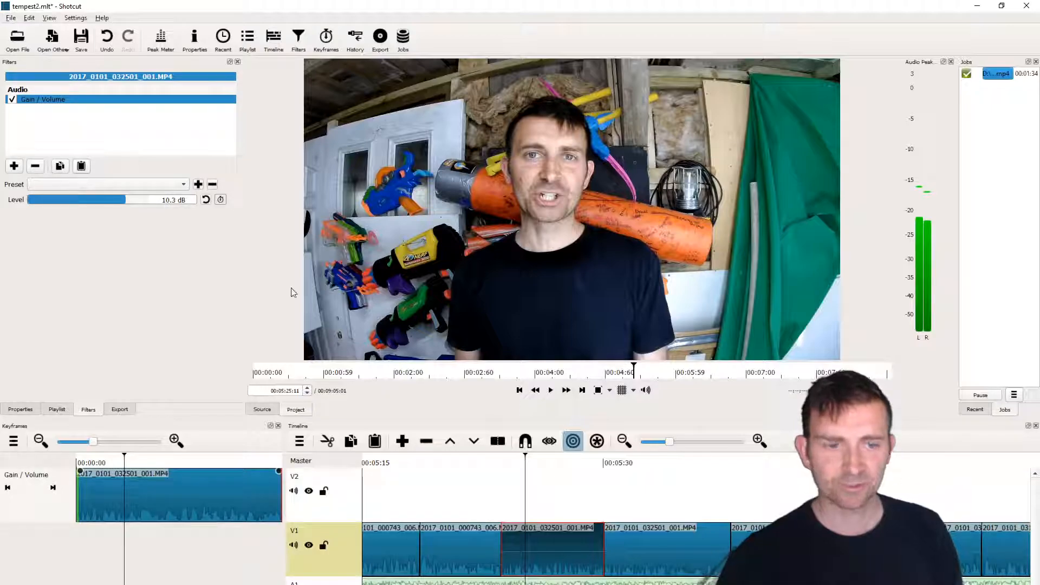
pyautogui.press('space')
pyautogui.click(668, 541)
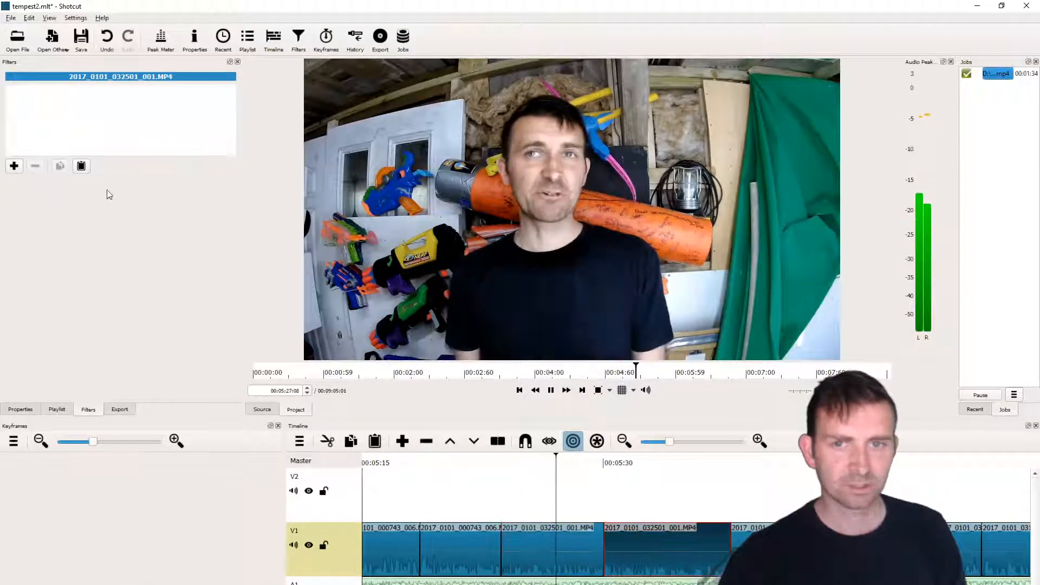
pyautogui.click(81, 166)
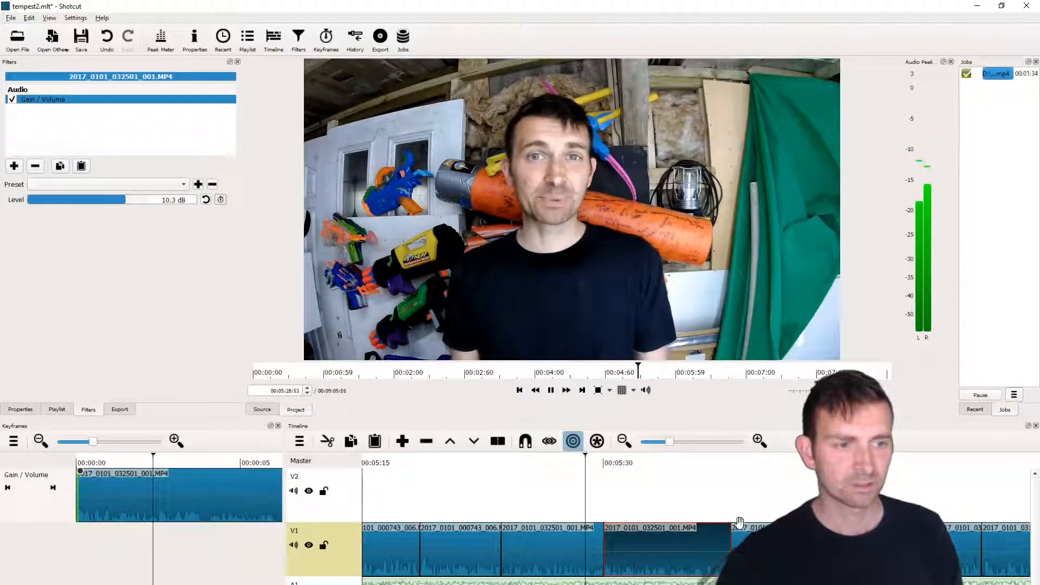
pyautogui.click(740, 521)
pyautogui.click(81, 166)
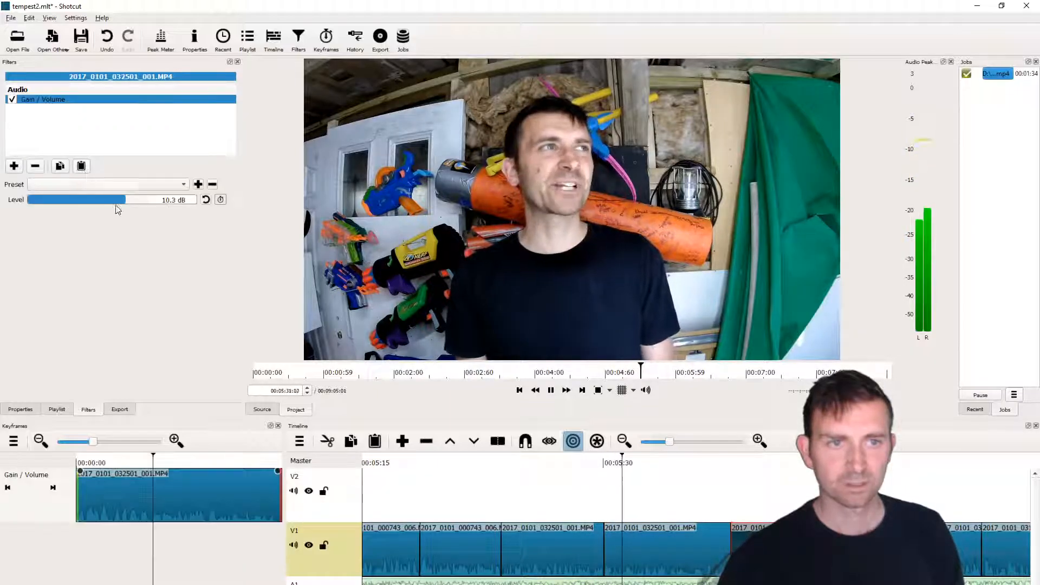
pyautogui.click(573, 464)
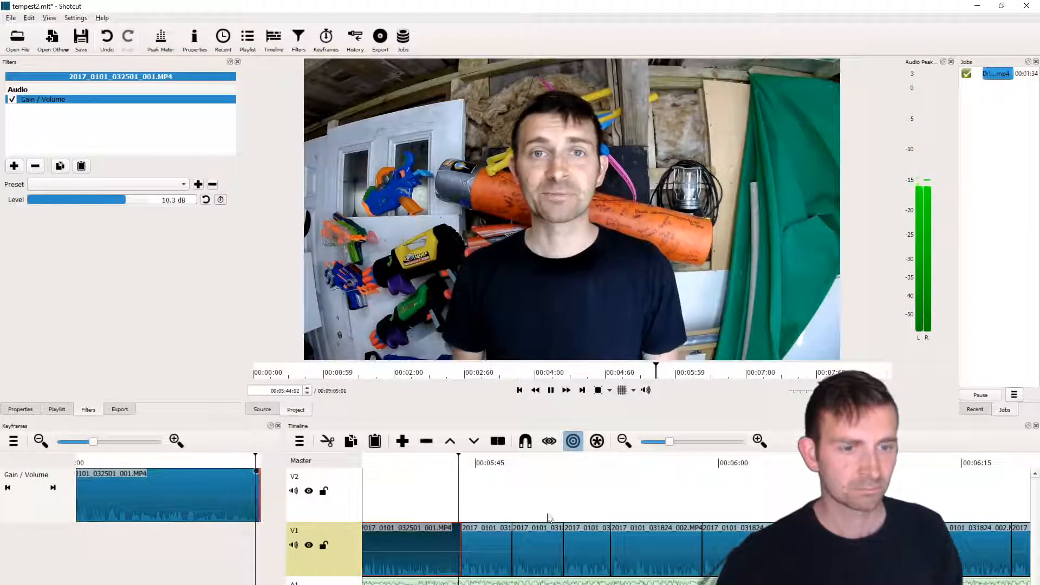
# - Slightly lower the Gain / Volume level of the Nimbus.mp3 clip playing at about 00:05:45
pyautogui.click(481, 581)
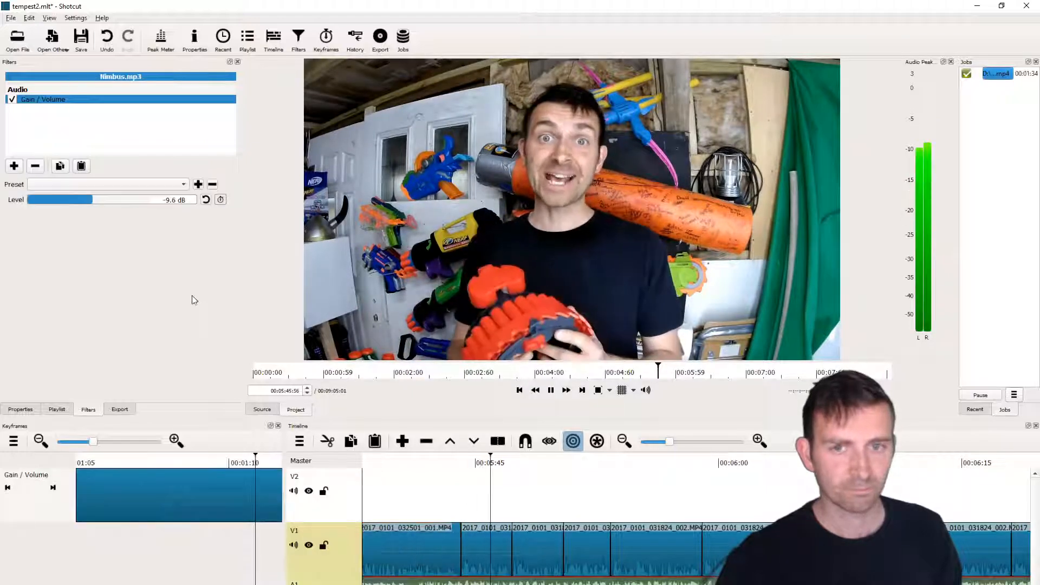
pyautogui.moveTo(92, 200); pyautogui.dragTo(87, 200)
pyautogui.press('space')
# - Paste the Gain / Volume filter onto the first two 2017_0101_031824_002.MP4 clips after 00:05:44, with levels of about 5 dB and 4.1 dB
pyautogui.click(474, 534)
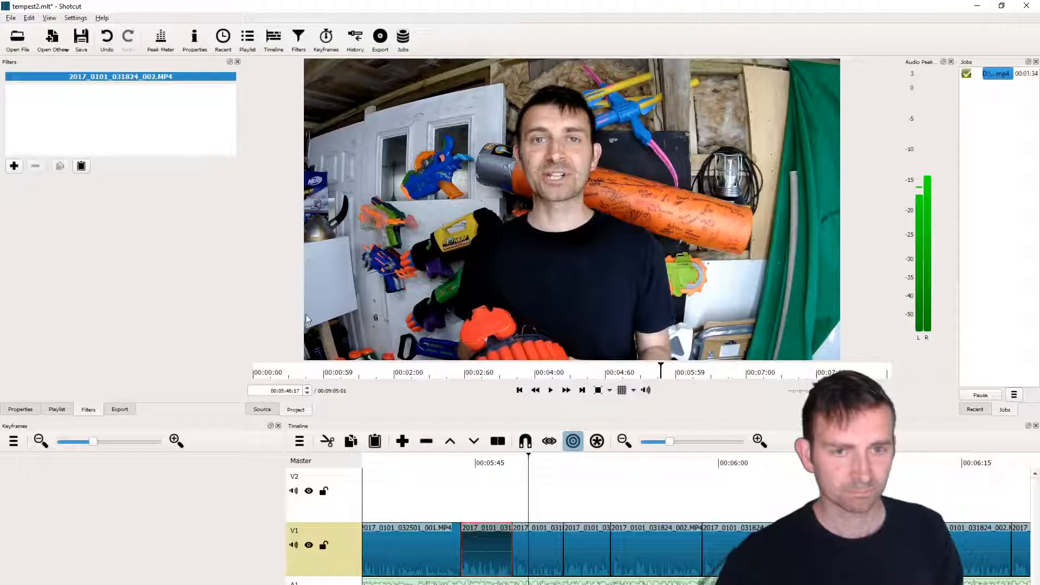
pyautogui.click(82, 166)
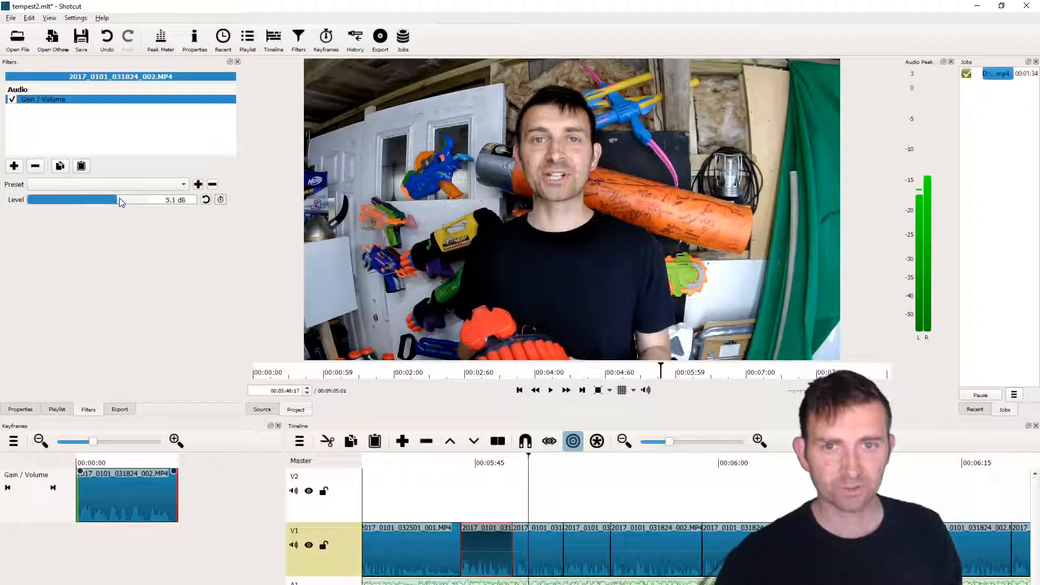
pyautogui.click(537, 540)
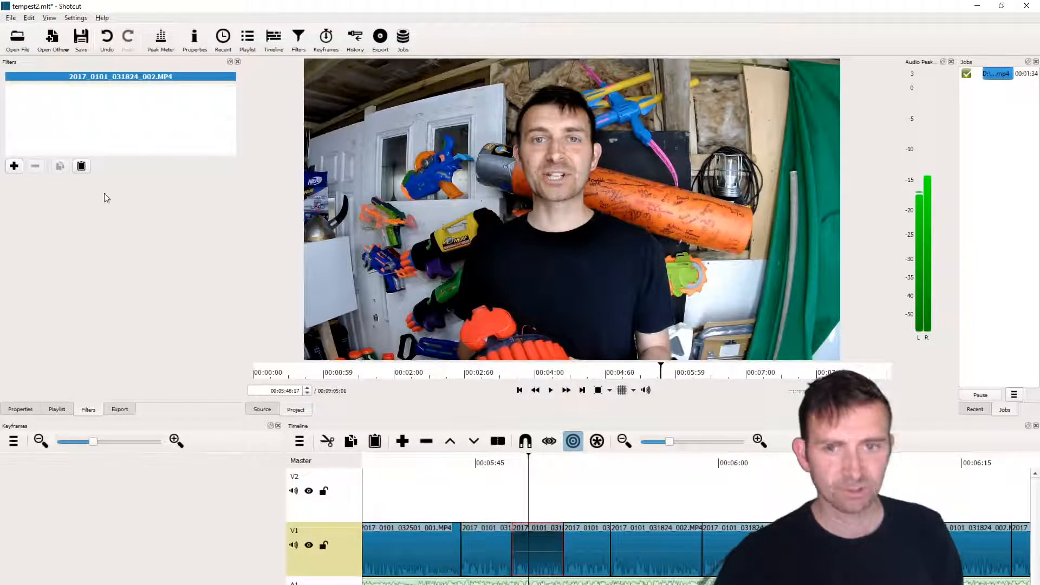
pyautogui.click(81, 166)
pyautogui.press('space')
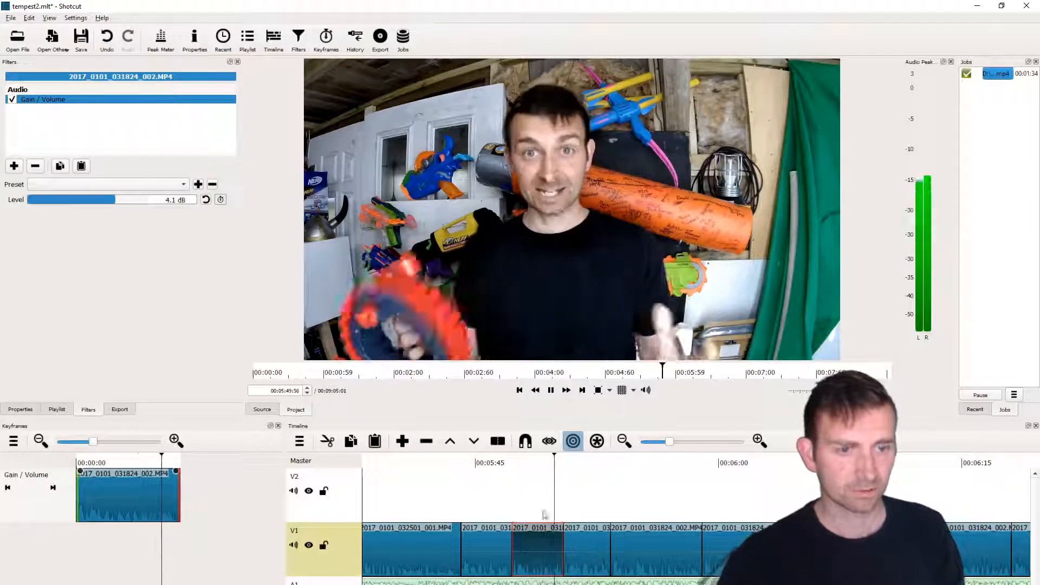
# - Paste the Gain / Volume filter onto the V1 clip at about 00:05:51 and lower its level to about 8 dB
pyautogui.click(597, 558)
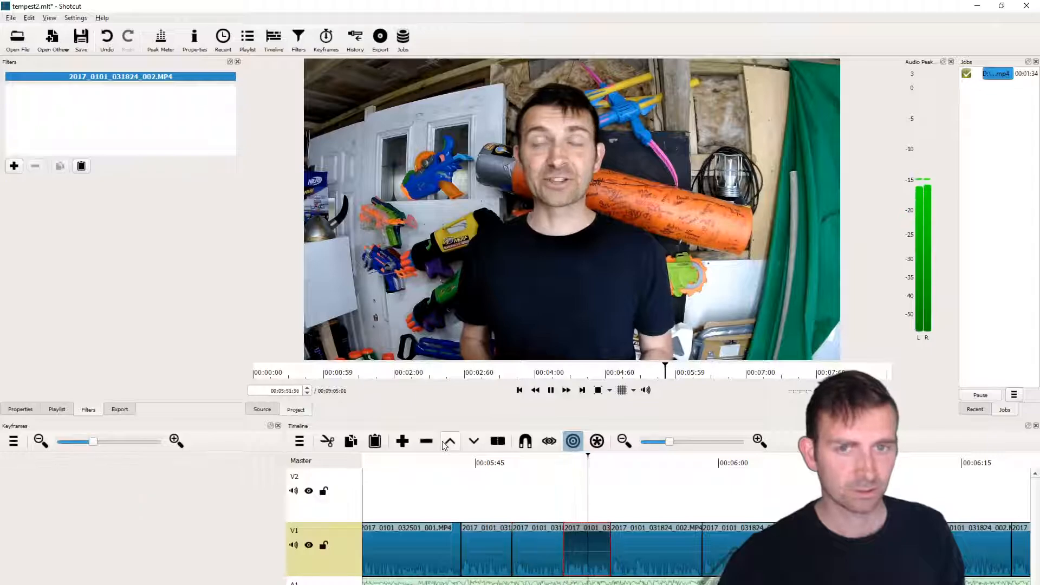
pyautogui.click(81, 166)
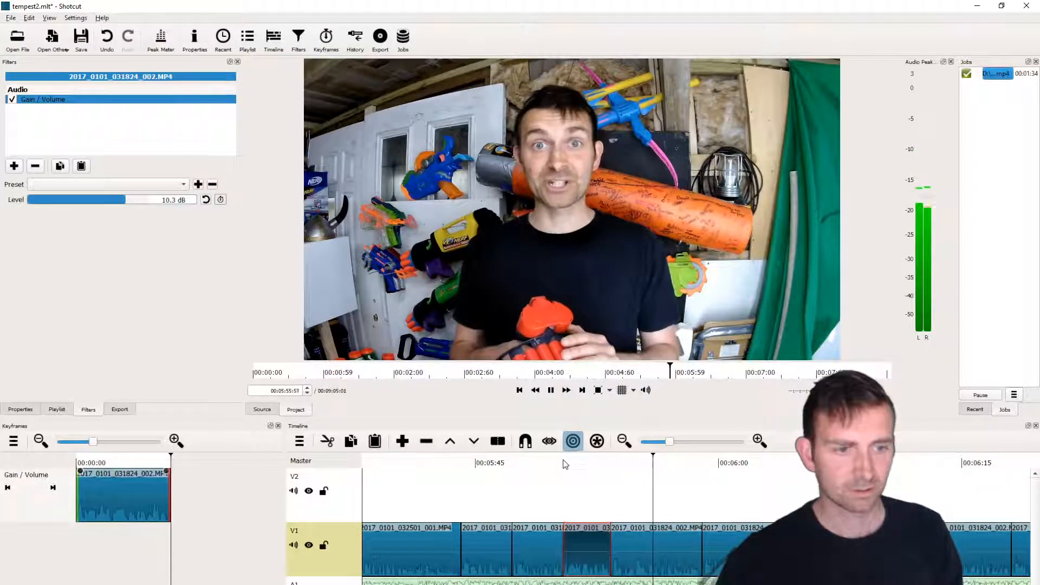
pyautogui.click(580, 463)
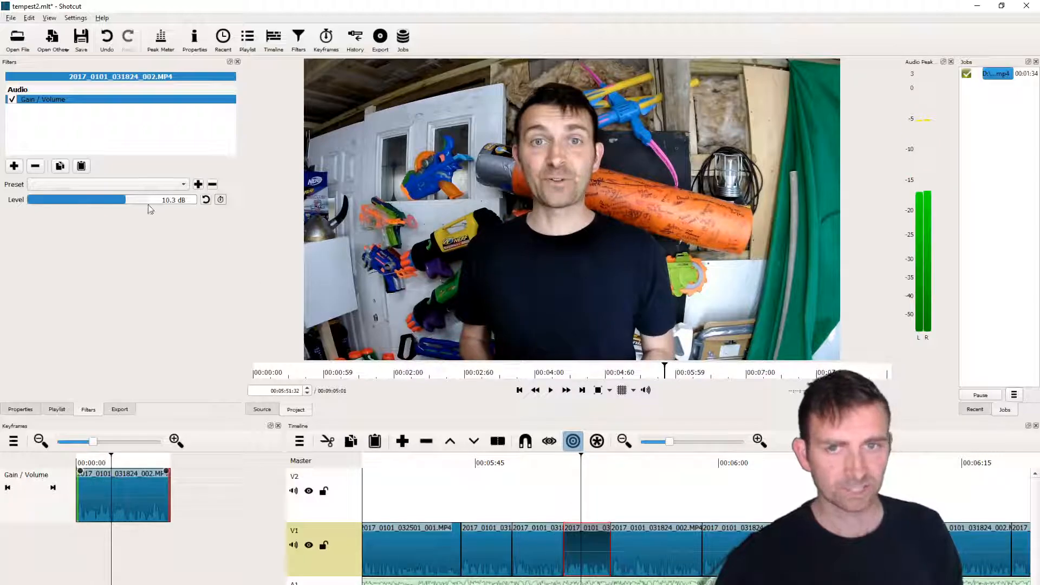
pyautogui.click(121, 201)
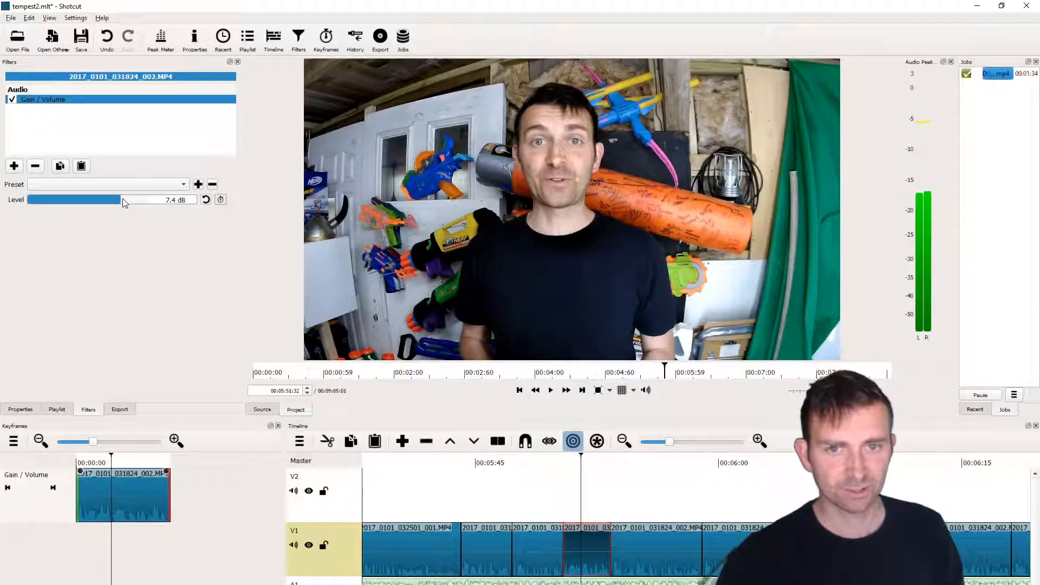
# - Apply the Gain / Volume filter at 8.0 dB to the two V1 clips between about 00:05:53 and 00:06:03, and play them back
pyautogui.click(663, 531)
pyautogui.click(80, 166)
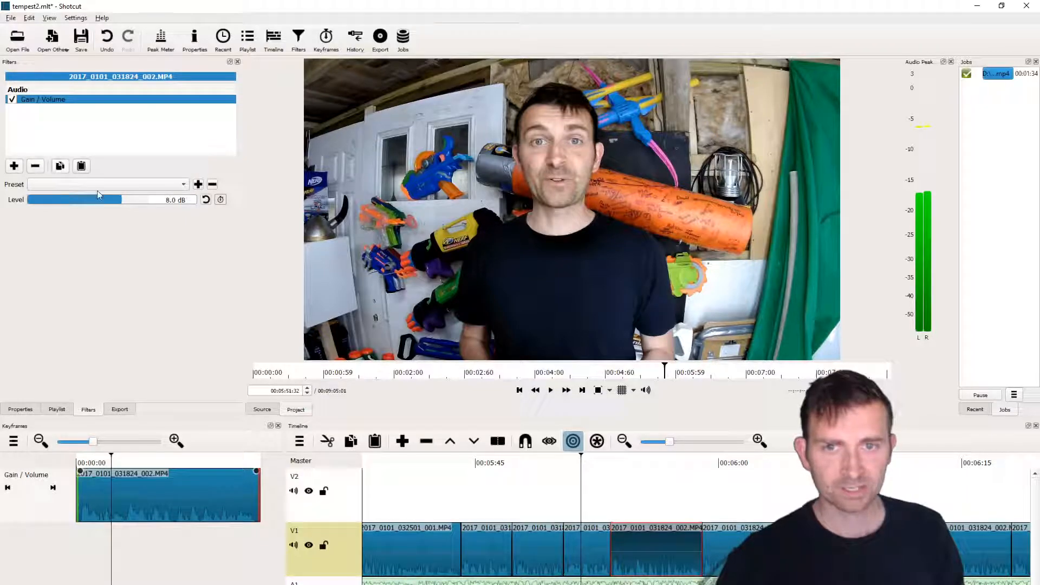
pyautogui.press('space')
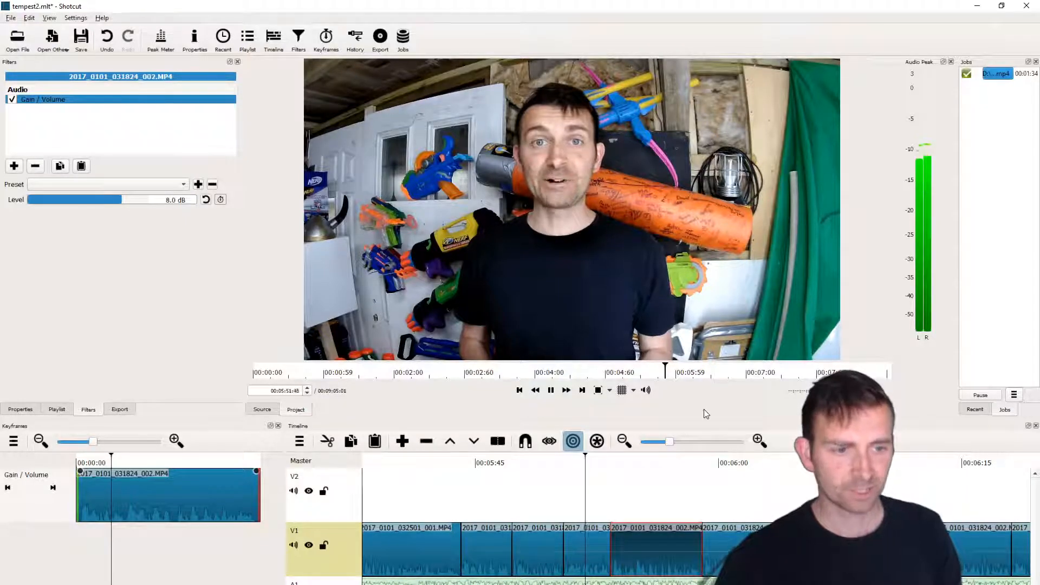
pyautogui.click(711, 503)
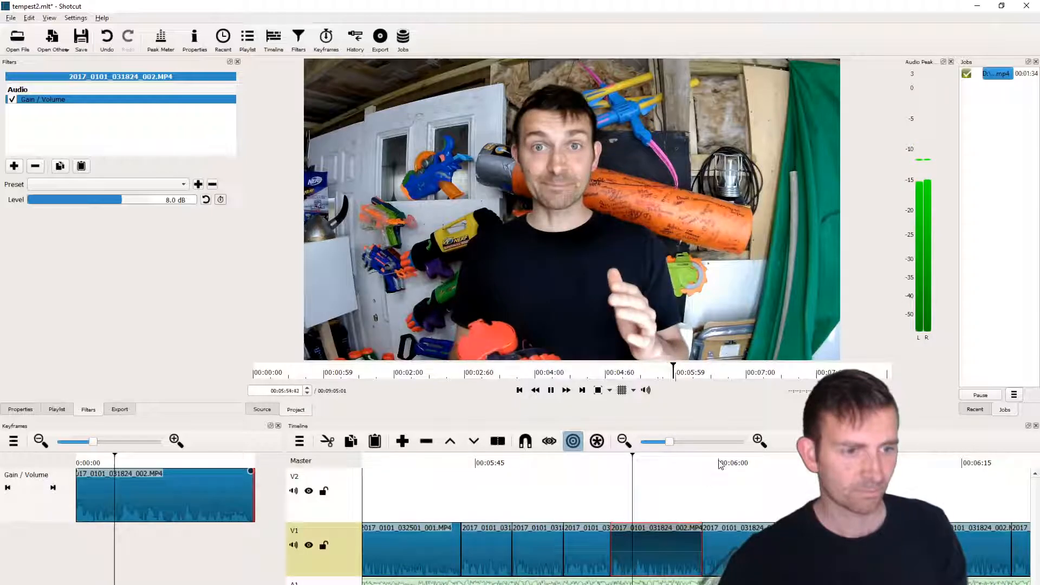
pyautogui.press('space')
pyautogui.click(731, 543)
pyautogui.click(81, 166)
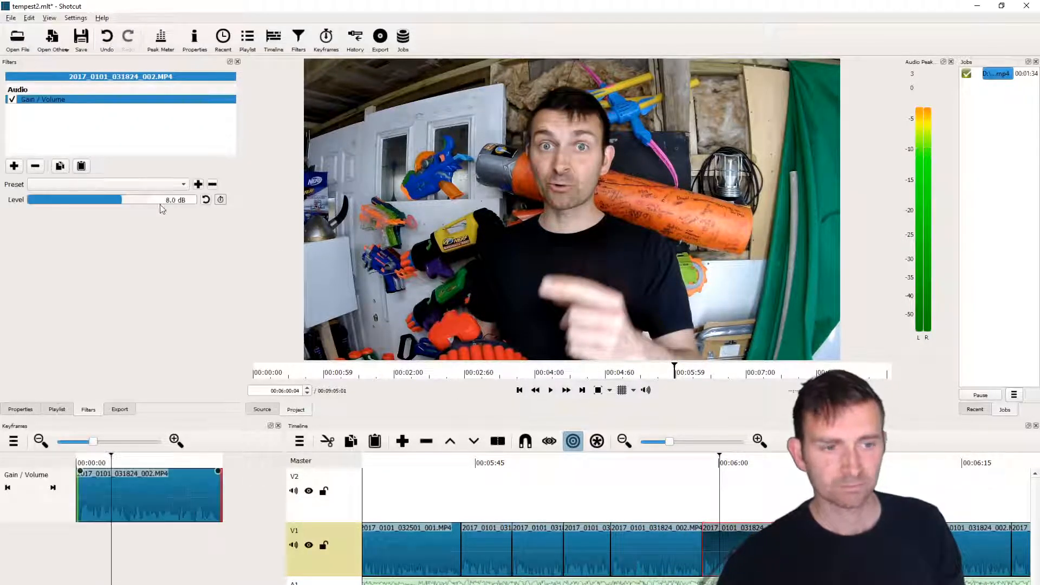
pyautogui.press('space')
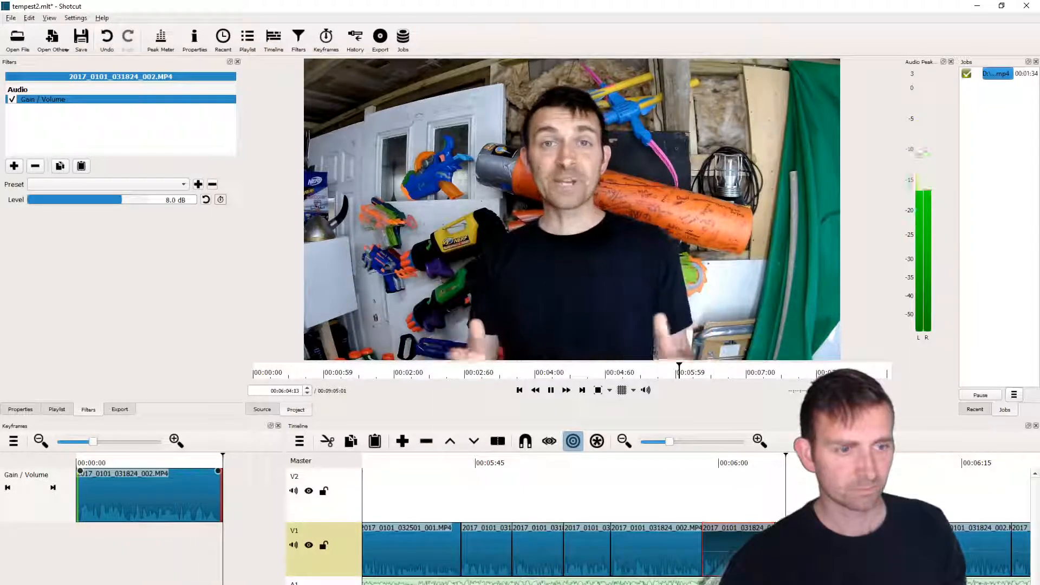
# - Paste the 8.0 dB Gain / Volume filter onto the three V1 clips between about 00:06:03 and 00:06:13
pyautogui.click(802, 542)
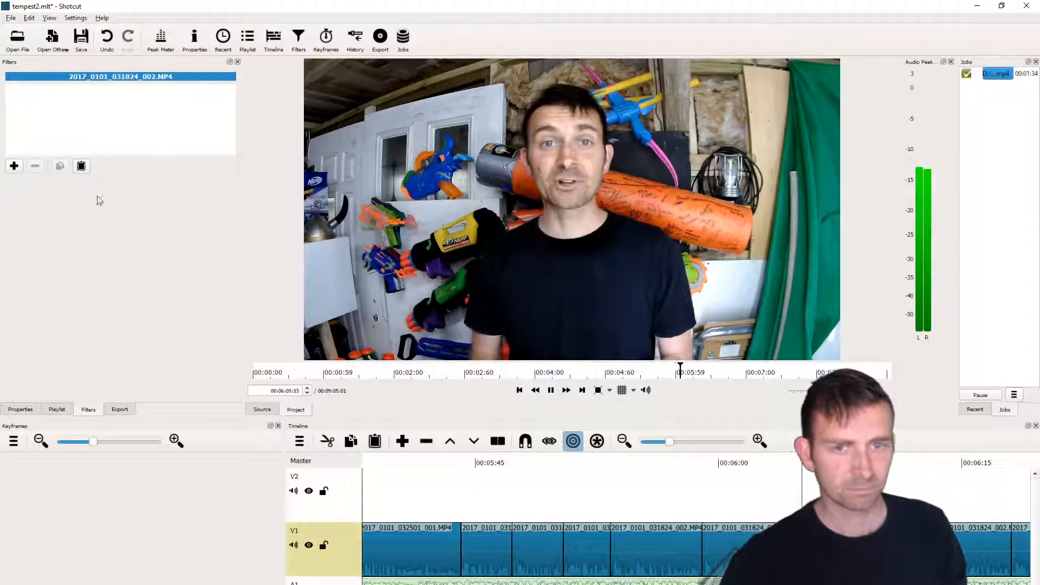
pyautogui.click(81, 166)
pyautogui.hotkey('ctrl', 'z')
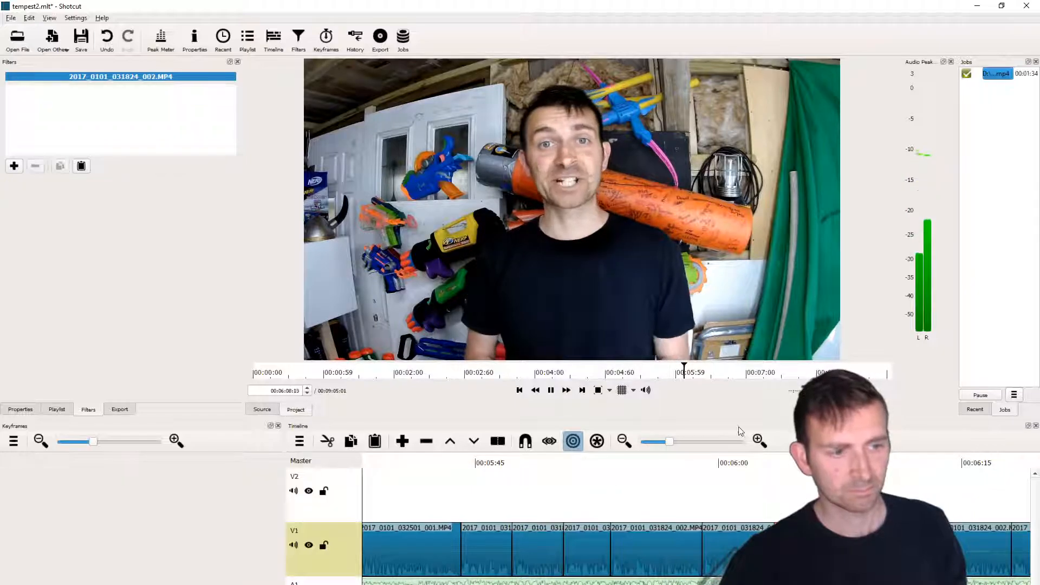
pyautogui.click(82, 166)
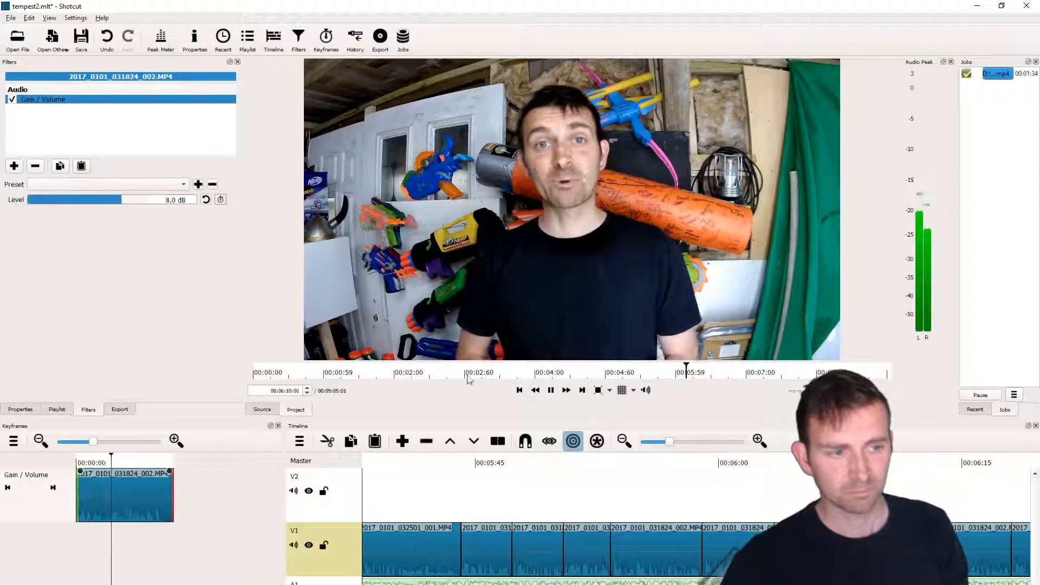
pyautogui.hotkey('ctrl', 'z')
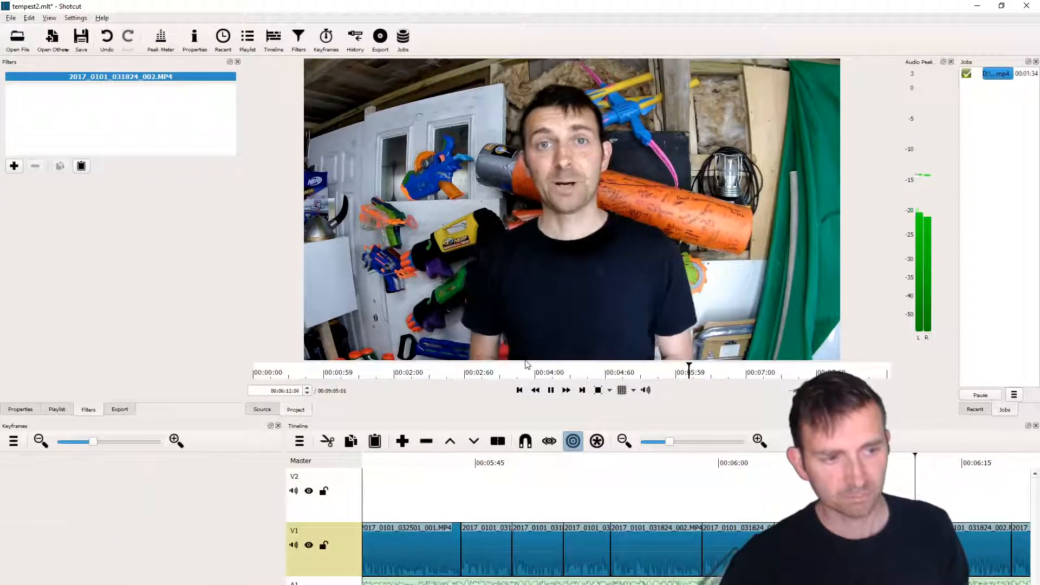
pyautogui.click(82, 166)
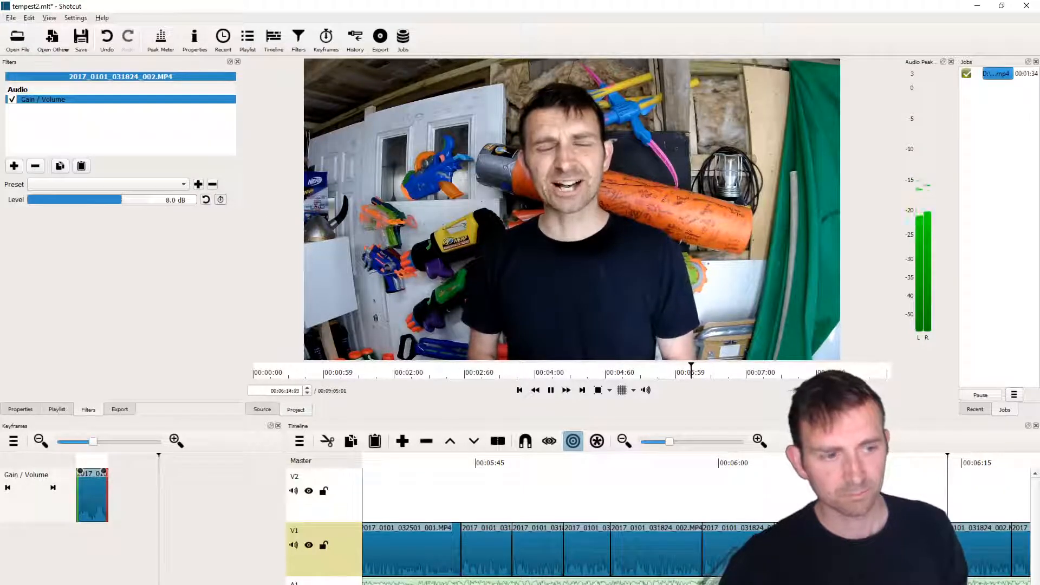
# - Paste the 8.0 dB Gain / Volume filter onto the next two V1 clips, up to about 00:06:19
pyautogui.hotkey('ctrl', 'z')
pyautogui.click(82, 165)
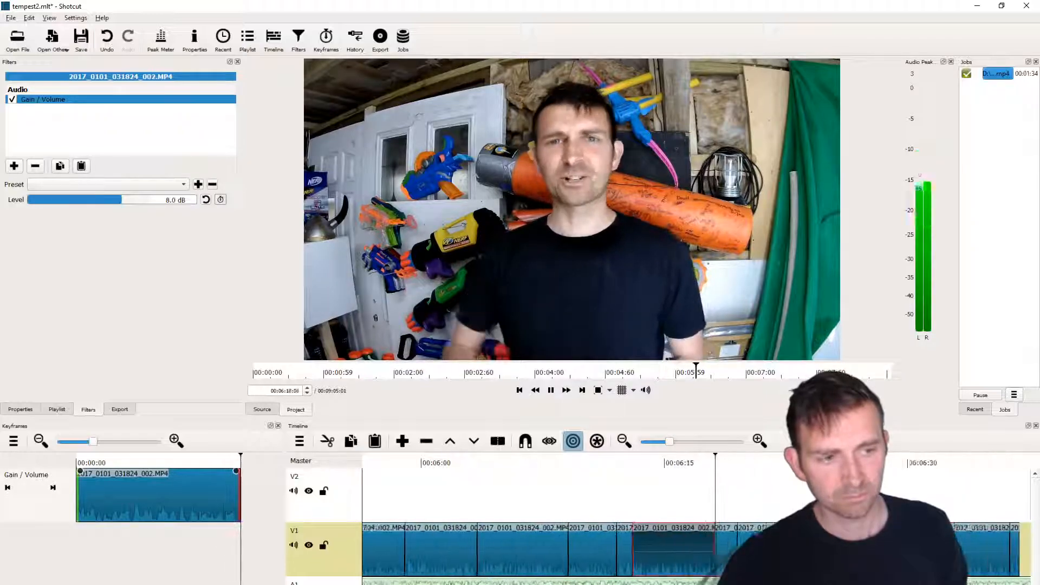
pyautogui.click(704, 547)
pyautogui.press('space')
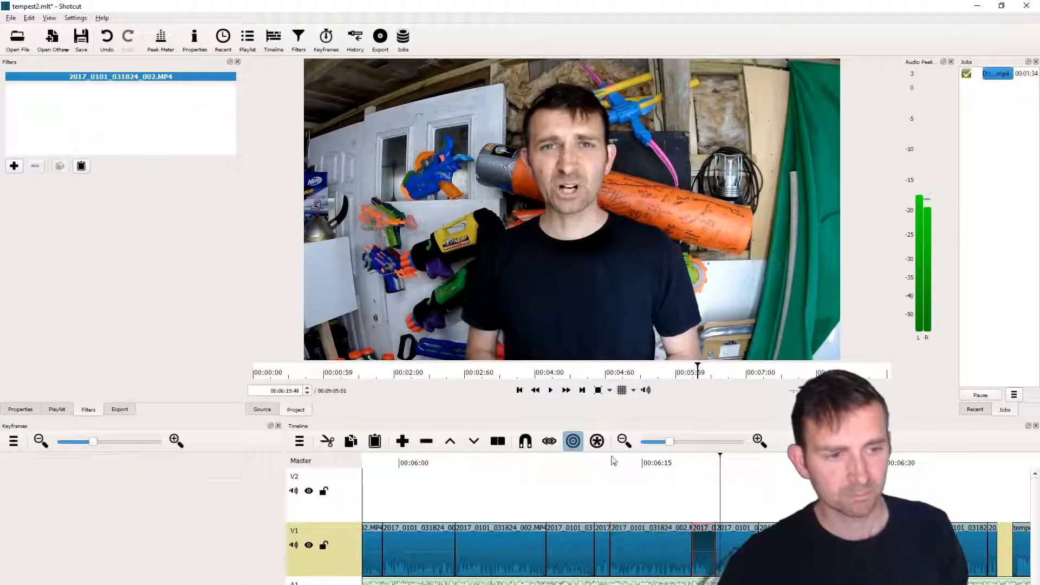
pyautogui.click(81, 165)
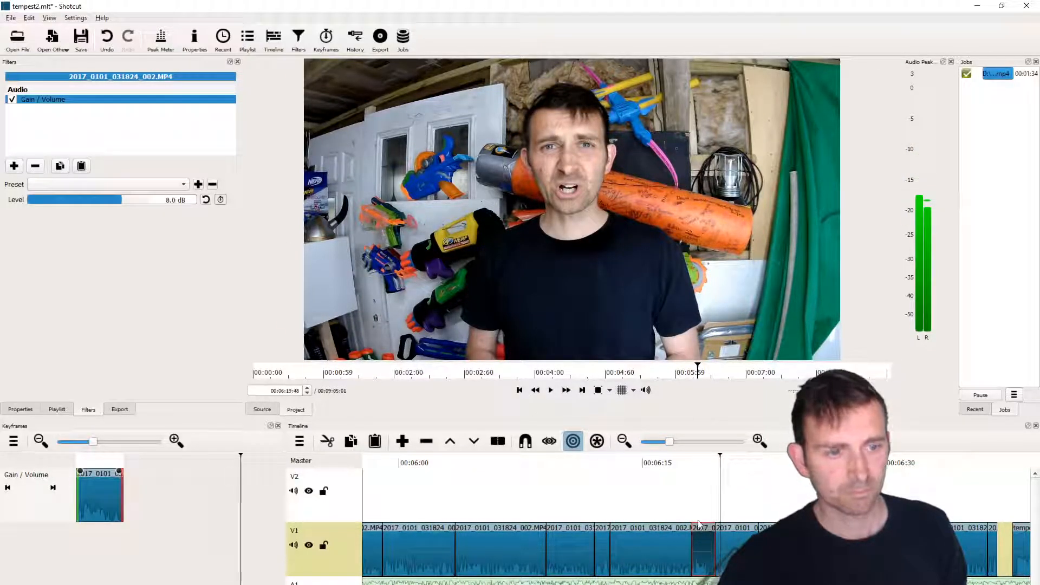
# - Paste the 8.0 dB Gain / Volume filter onto the two V1 clips between about 00:06:19 and 00:06:28, and play them back
pyautogui.click(728, 530)
pyautogui.click(83, 169)
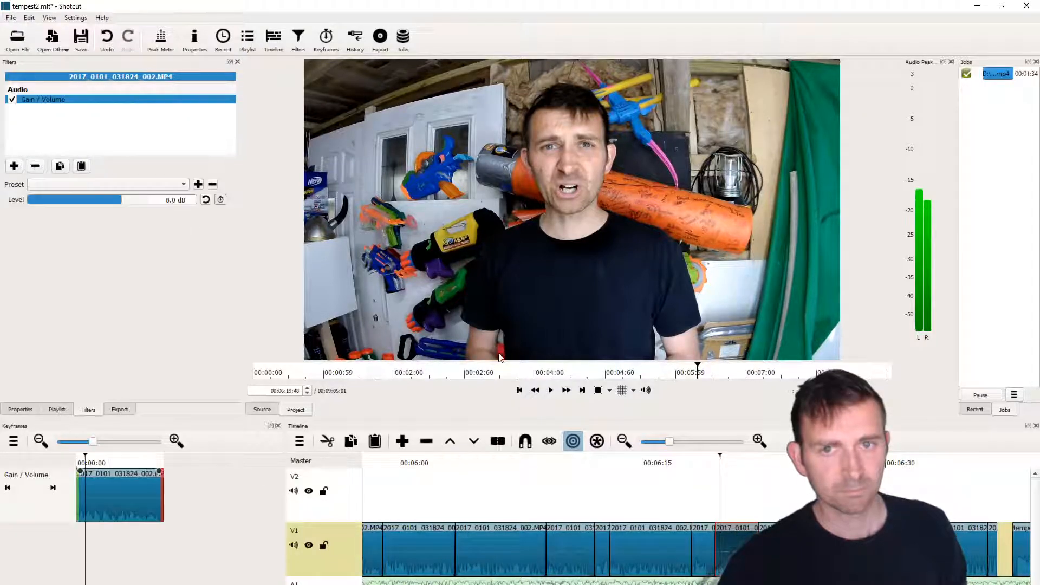
pyautogui.click(770, 539)
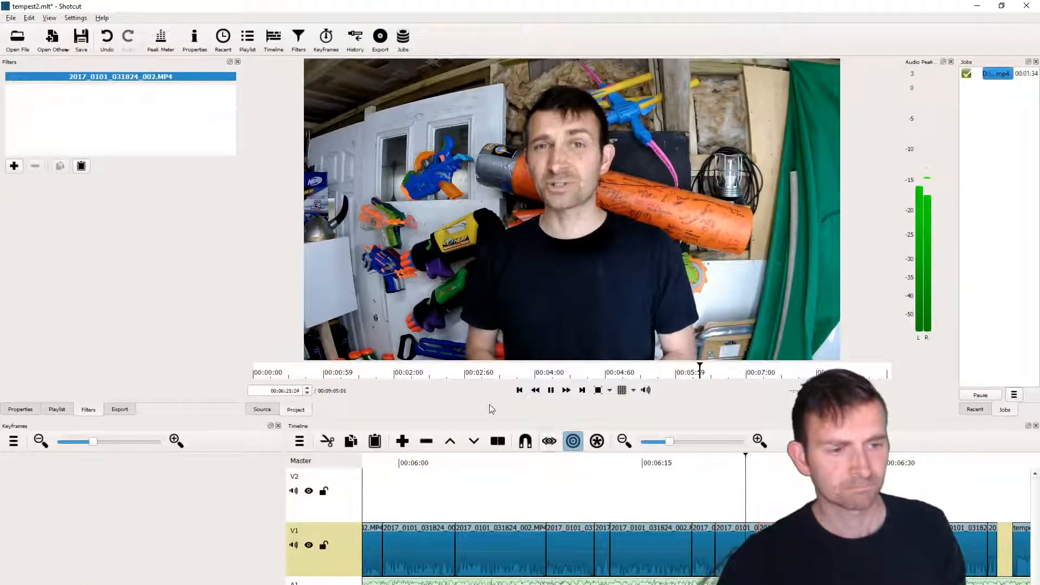
pyautogui.click(81, 166)
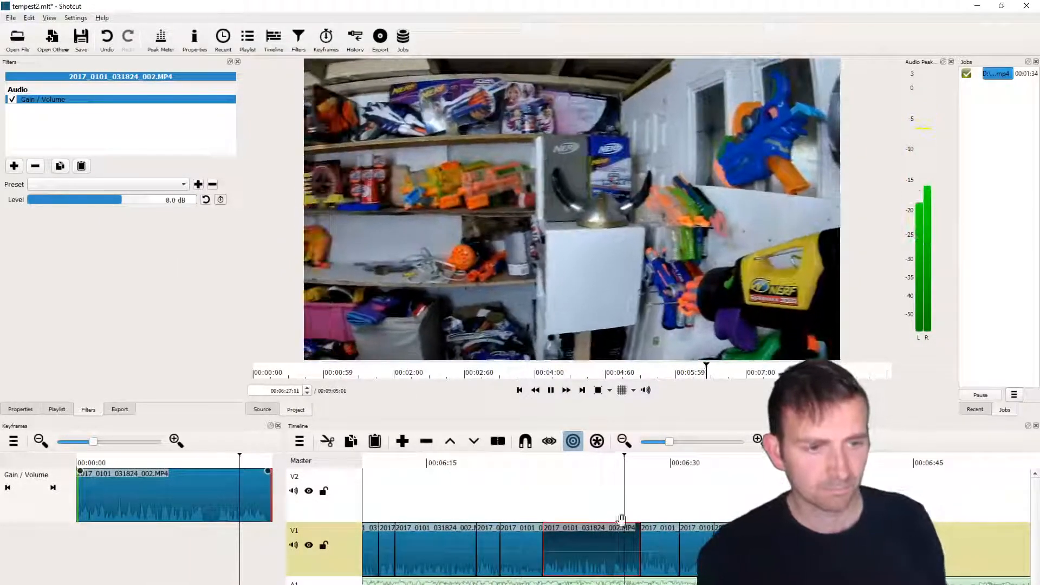
pyautogui.click(658, 544)
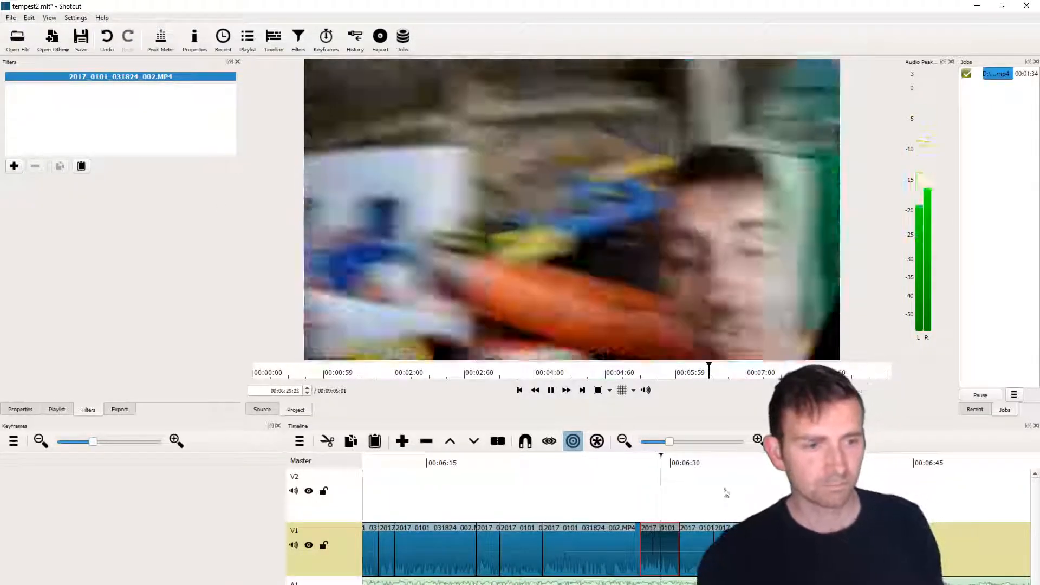
pyautogui.press('space')
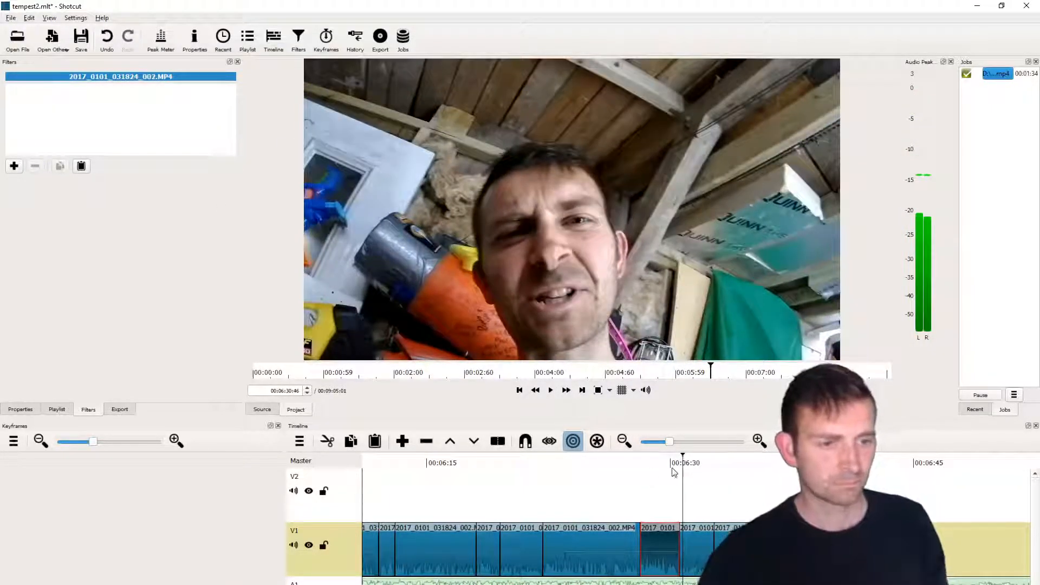
# - Trim the end of Nimbus.mp3 on A1 back to about 00:06:30, fade out its audio, and play back the music's ending
pyautogui.click(704, 581)
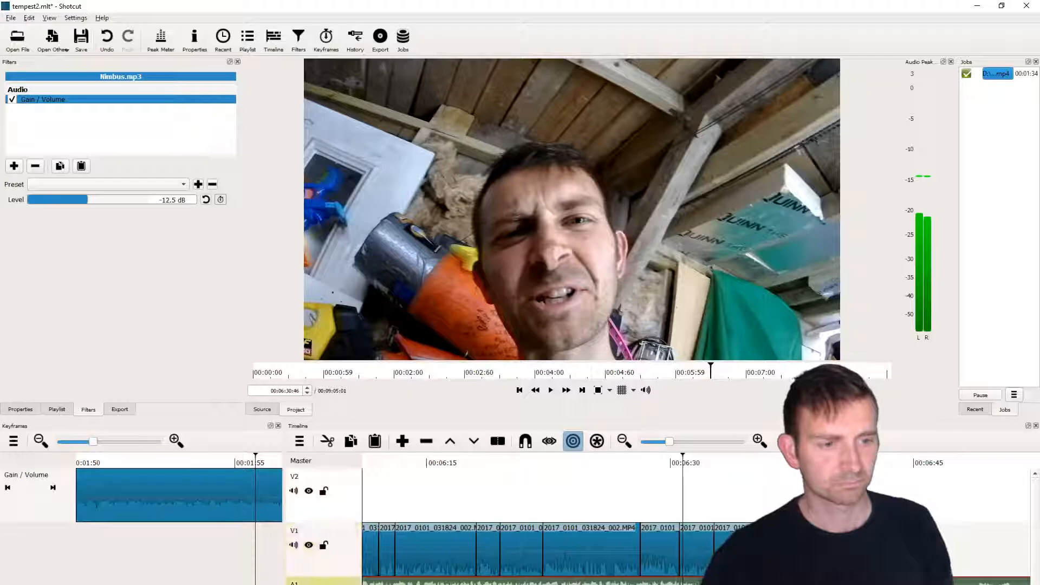
pyautogui.press(']')
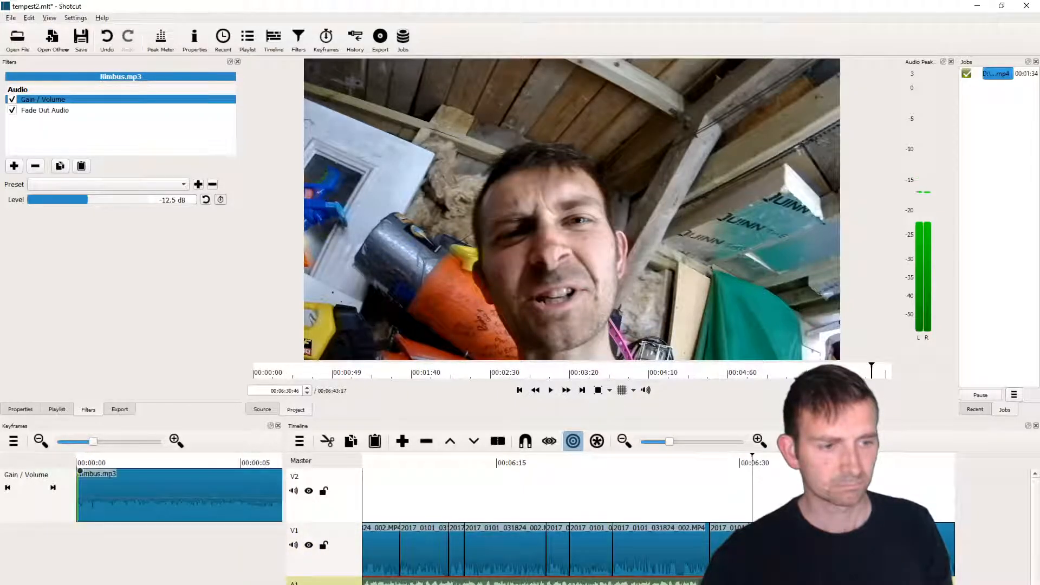
pyautogui.click(676, 462)
pyautogui.press('space')
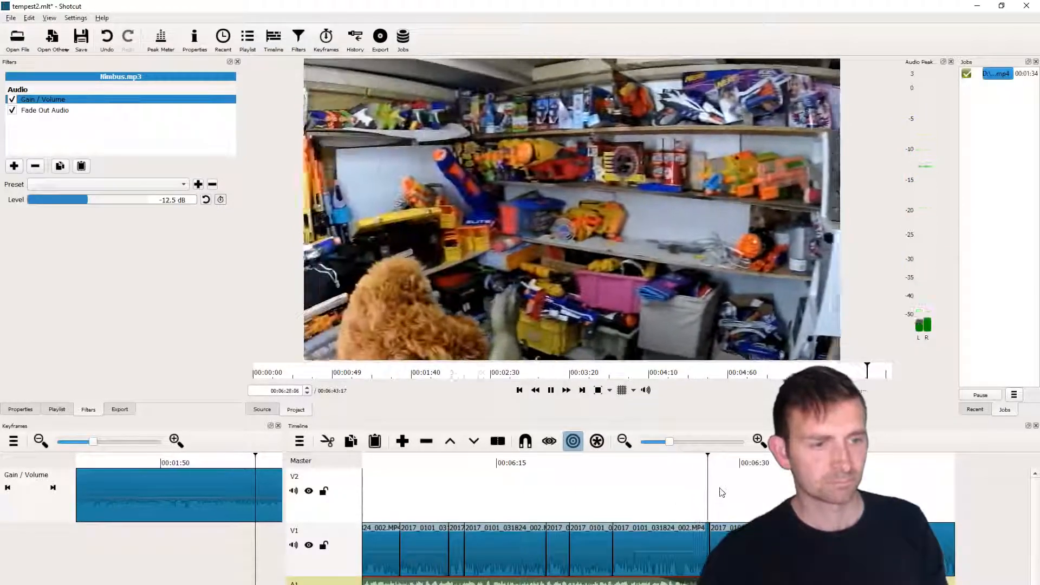
pyautogui.press('space')
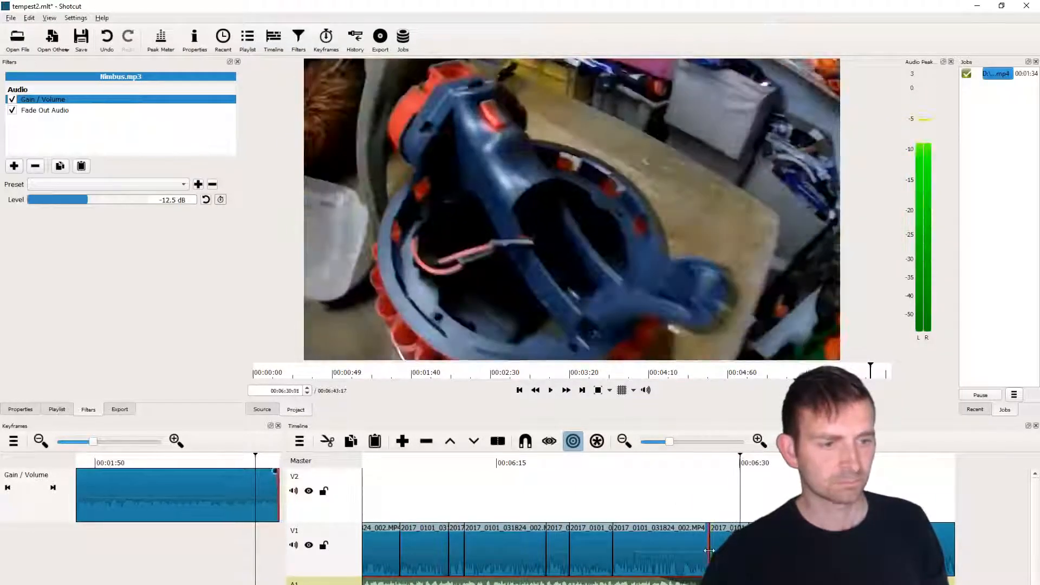
pyautogui.click(708, 464)
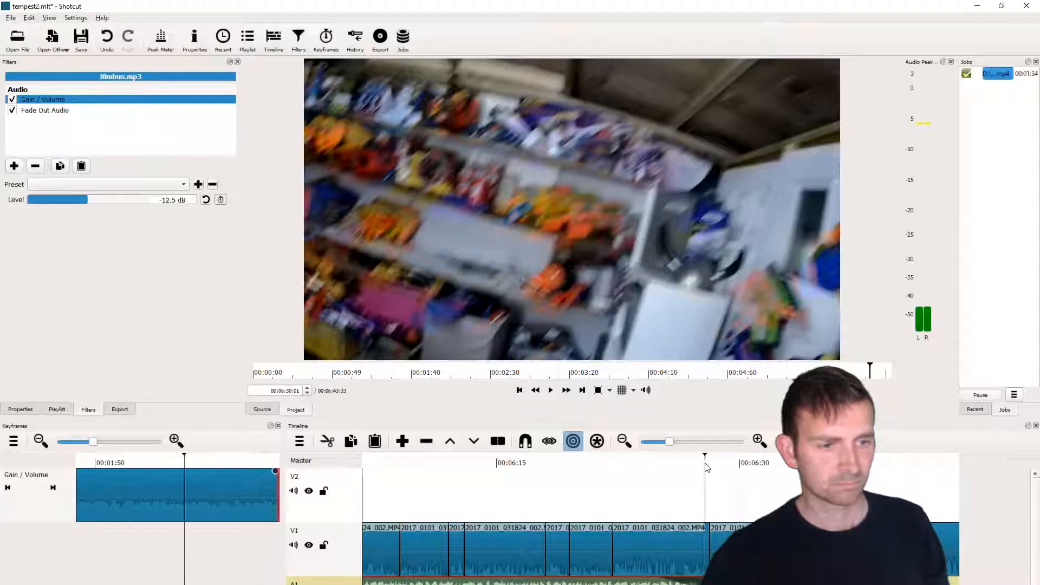
pyautogui.press('space')
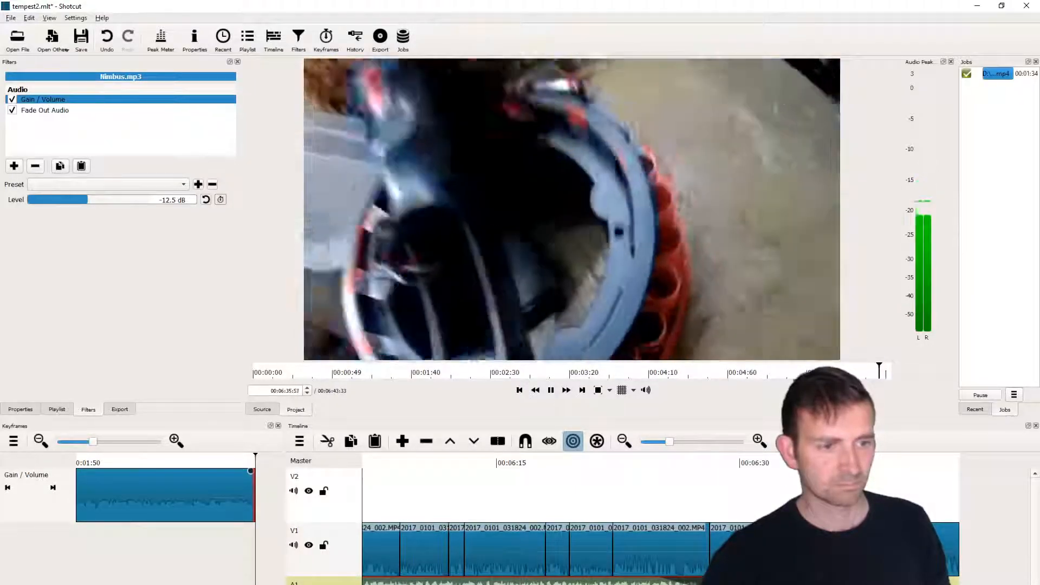
pyautogui.press('space')
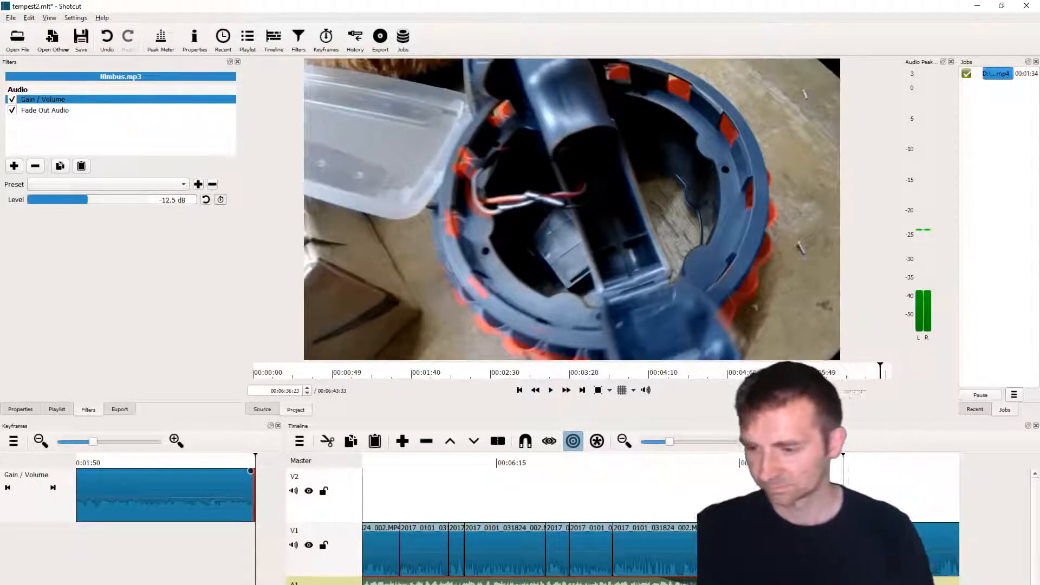
# - Import Lucky_Duck.mp3 into the playlist and place it on A1 at about 00:06:35
pyautogui.hotkey('alt', 'Tab')
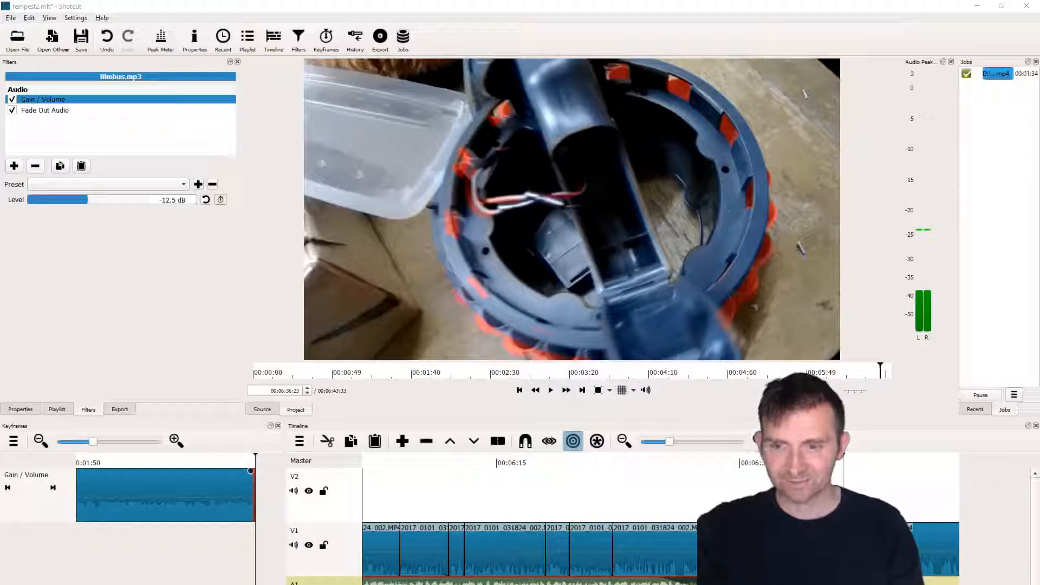
pyautogui.click(56, 409)
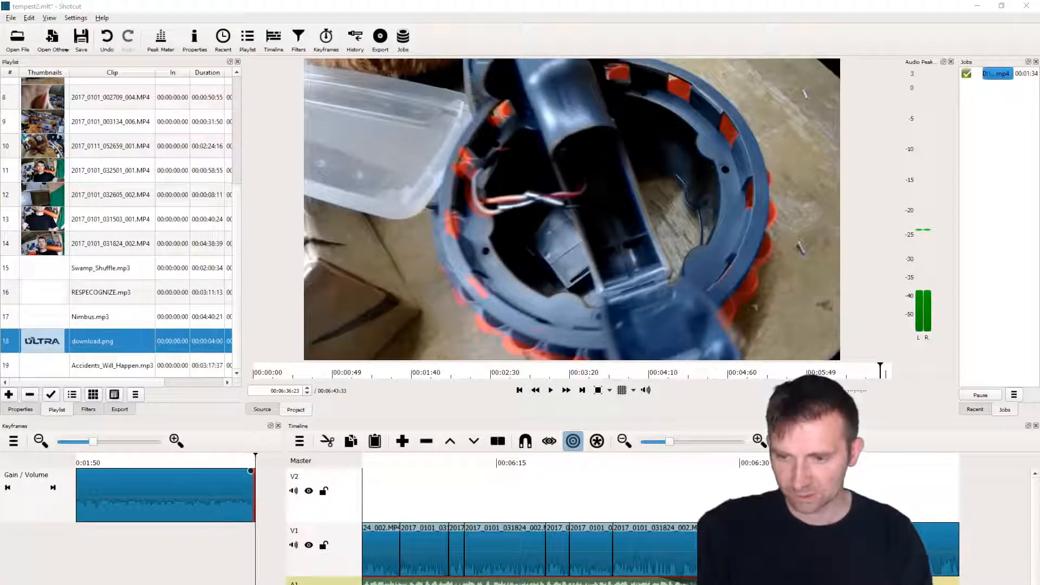
pyautogui.moveTo(122, 488); pyautogui.dragTo(821, 580)
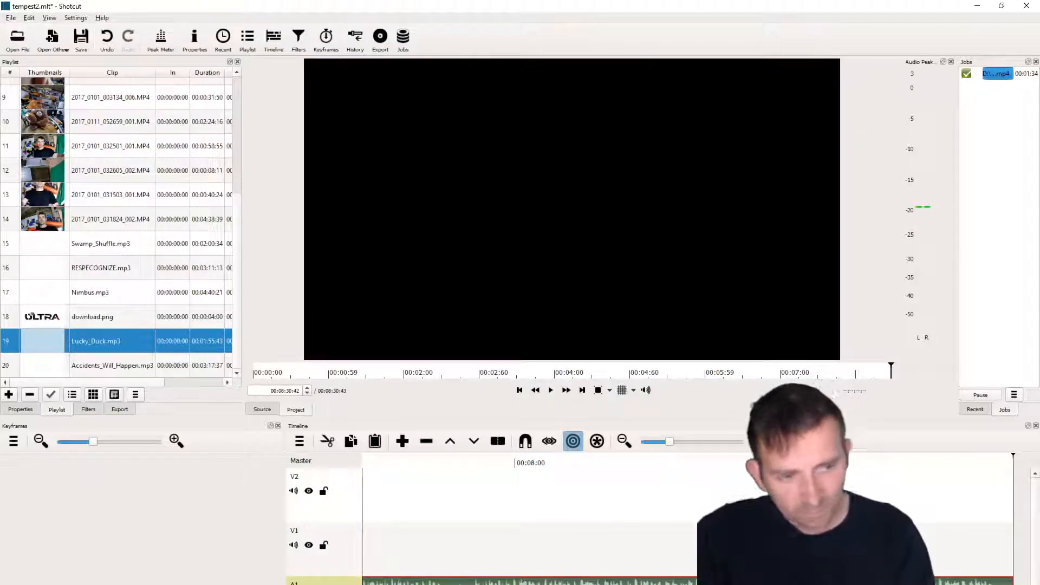
pyautogui.click(984, 463)
pyautogui.scroll(10, 687, 522)
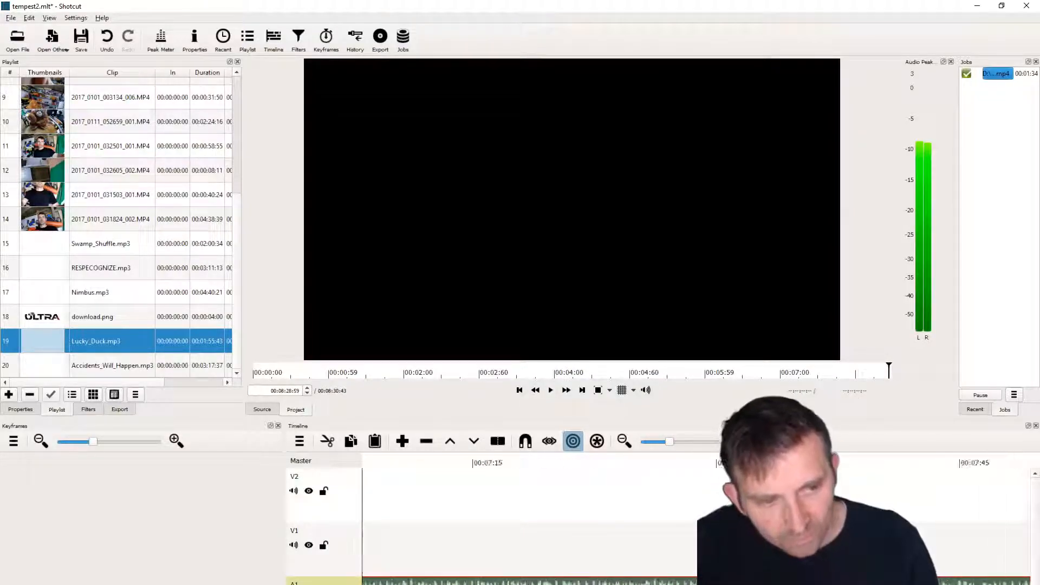
pyautogui.scroll(-2, 686, 522)
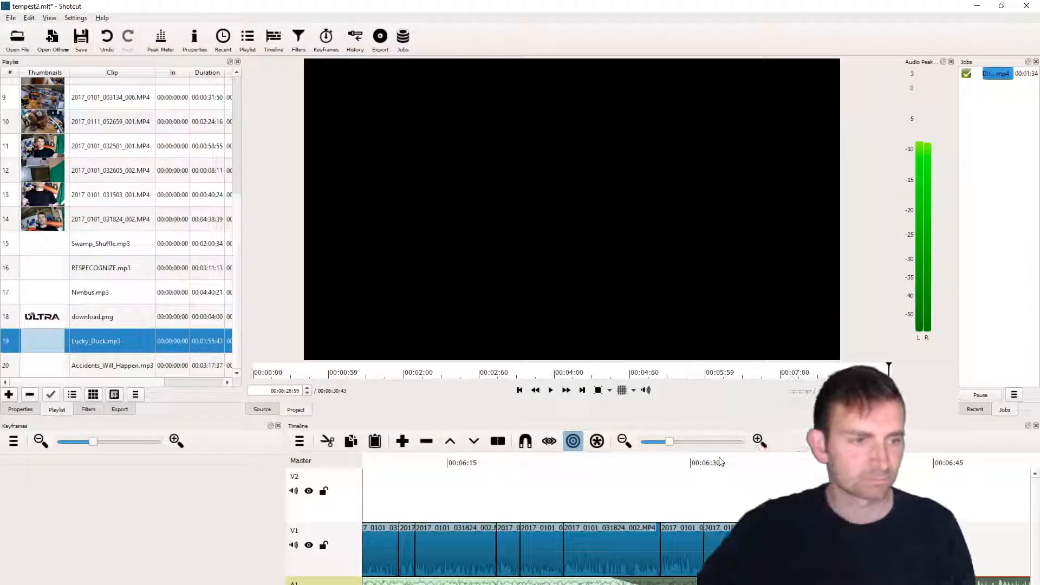
# - Move Lucky_Duck.mp3 on A1 to start at about 00:06:32, and play back its opening up to 00:06:40
pyautogui.click(743, 462)
pyautogui.press('space')
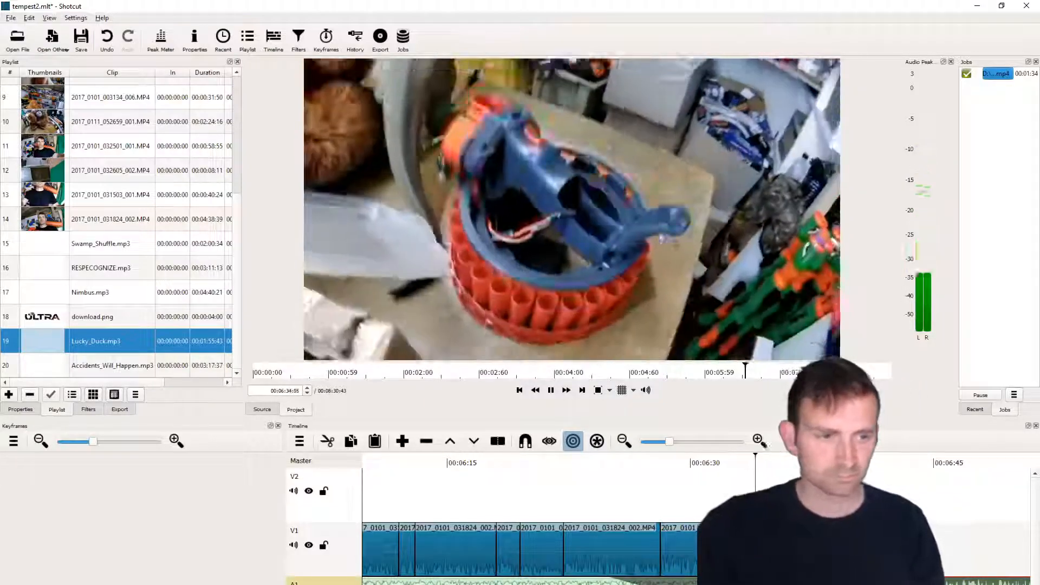
pyautogui.press('space')
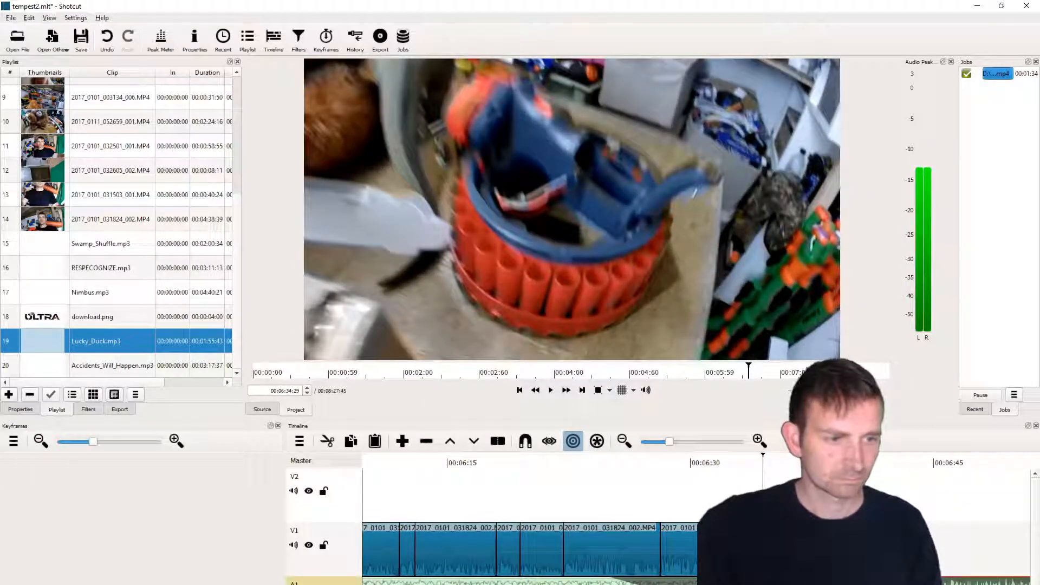
pyautogui.press('space')
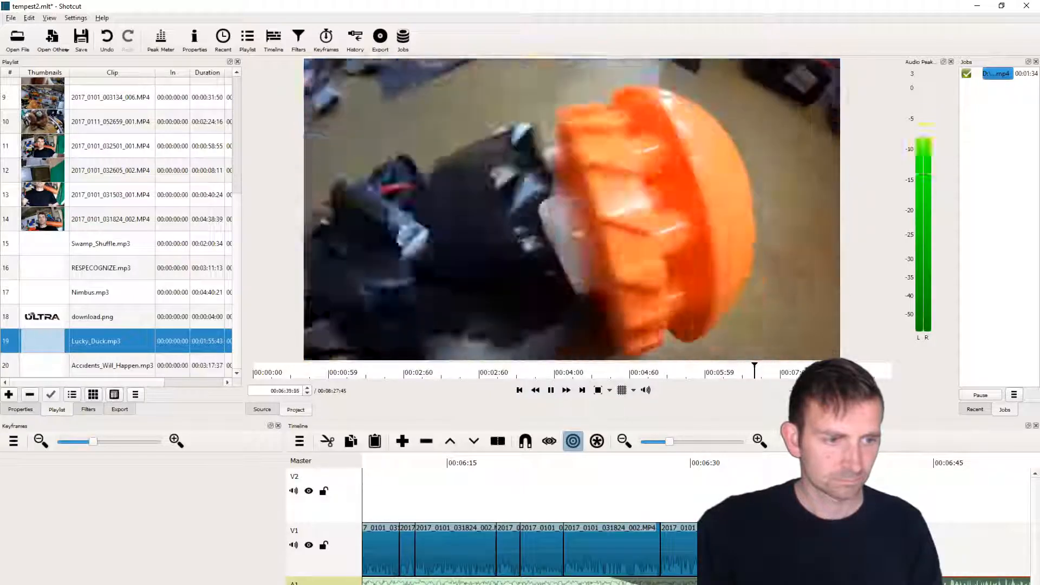
pyautogui.press('space')
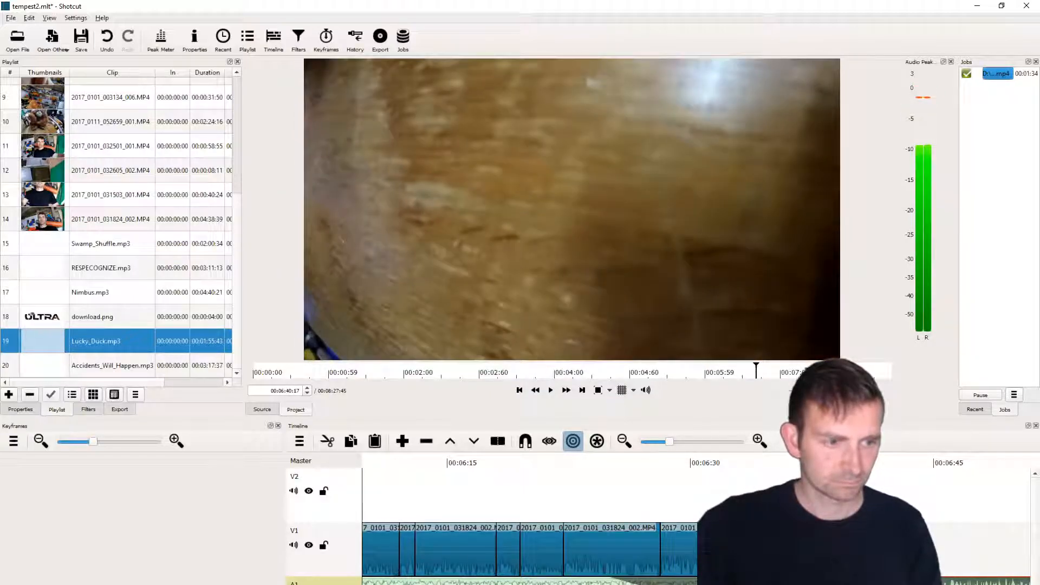
# - Remove the opening of Lucky_Duck.mp3 before 00:06:40, reposition the rest to start at about 00:06:34, and fade in its audio
pyautogui.hotkey('alt', 'Left')
pyautogui.press('x')
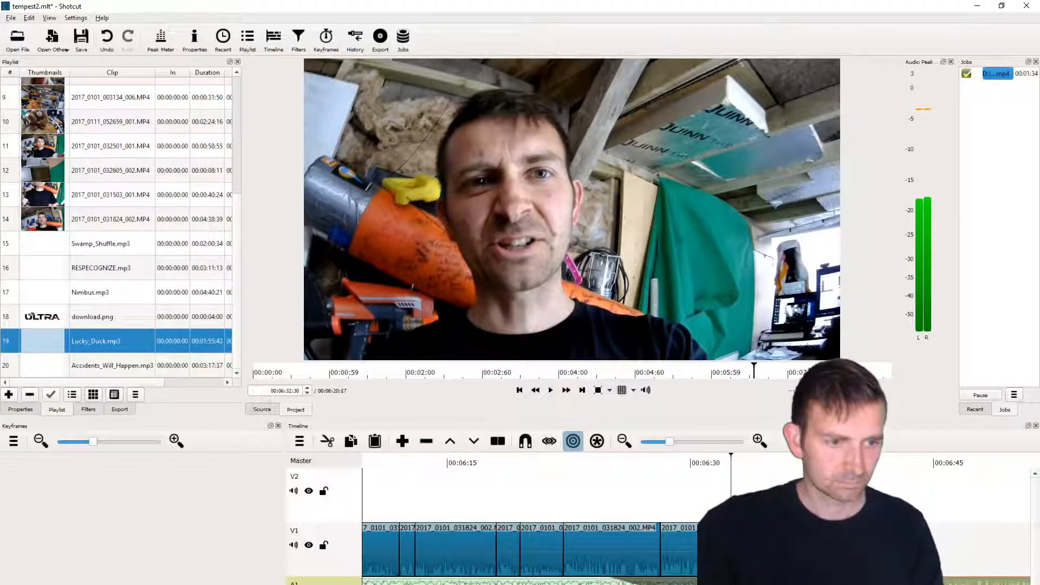
pyautogui.hotkey('ctrl', 'z')
pyautogui.press('space')
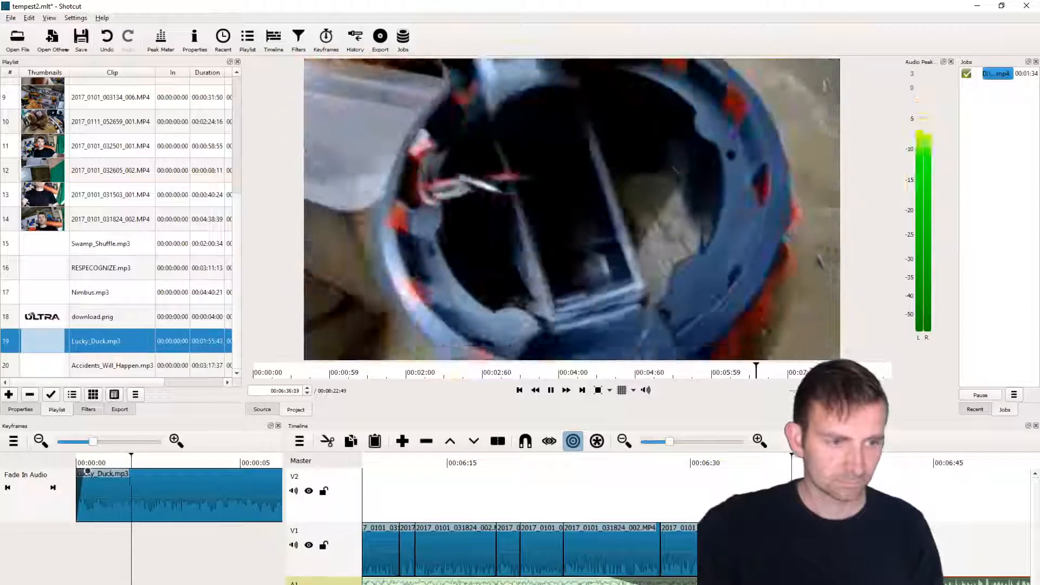
pyautogui.press('space')
# - Trim the end of Lucky_Duck.mp3 on A1 to 00:06:36:33, and play the video to its end
pyautogui.moveTo(793, 461); pyautogui.dragTo(796, 470)
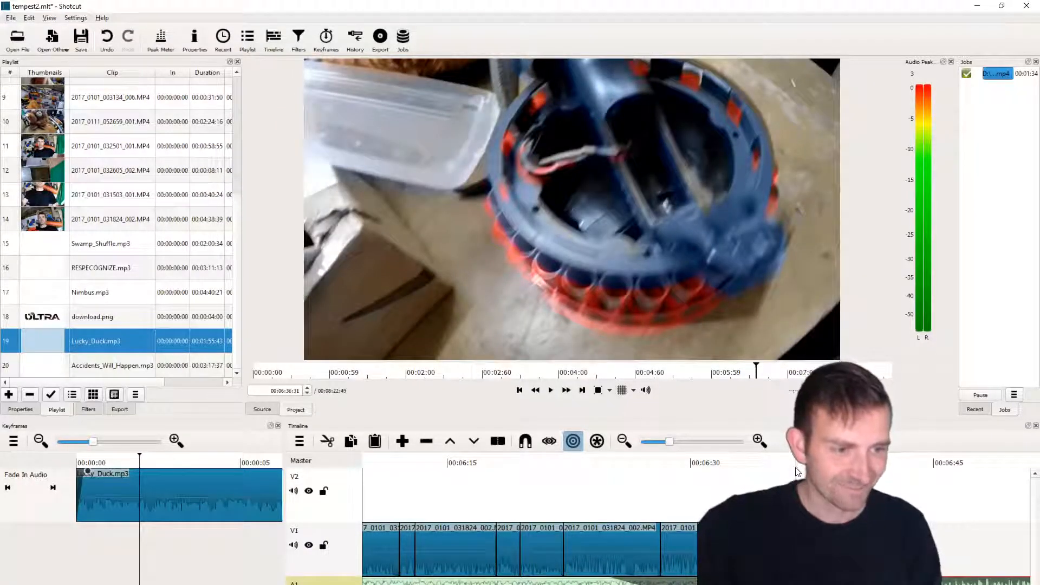
pyautogui.press('Left')
pyautogui.press('Left')
pyautogui.press('Right')
pyautogui.press('Right')
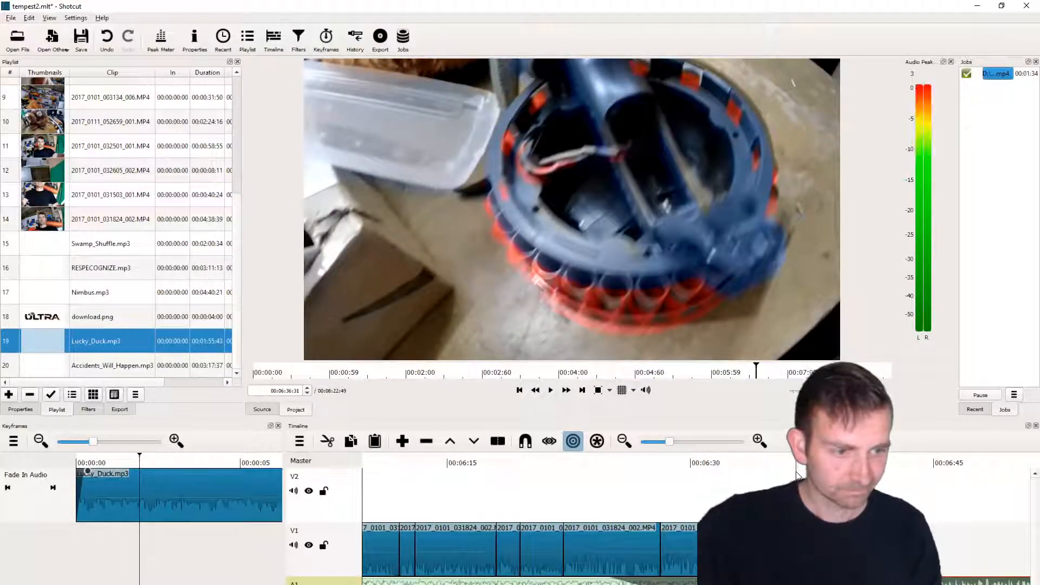
pyautogui.press('Left')
pyautogui.press('Left')
pyautogui.press('Right')
pyautogui.press('Right')
pyautogui.press('Right')
pyautogui.press('Right')
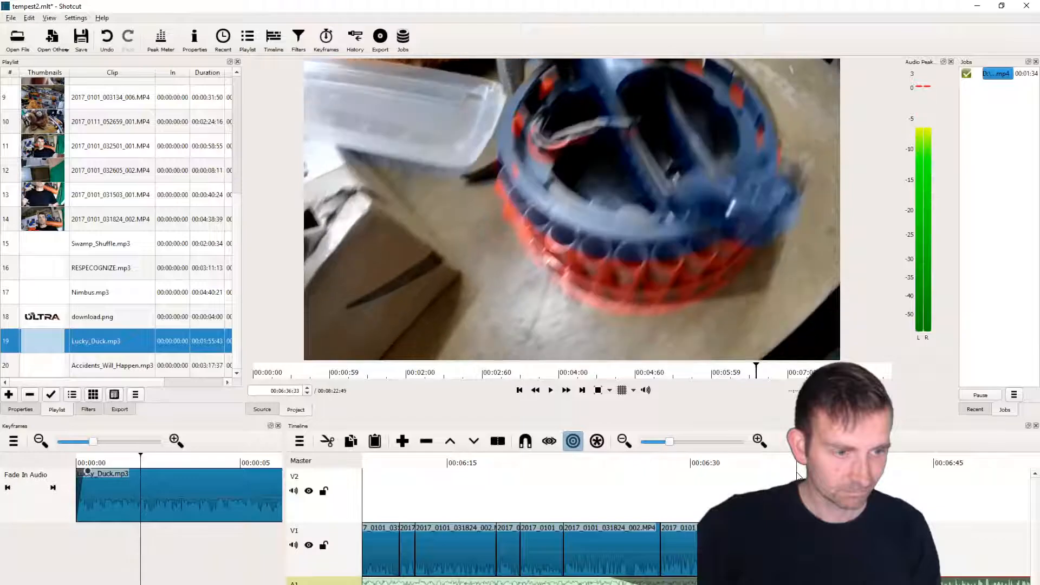
pyautogui.press(']')
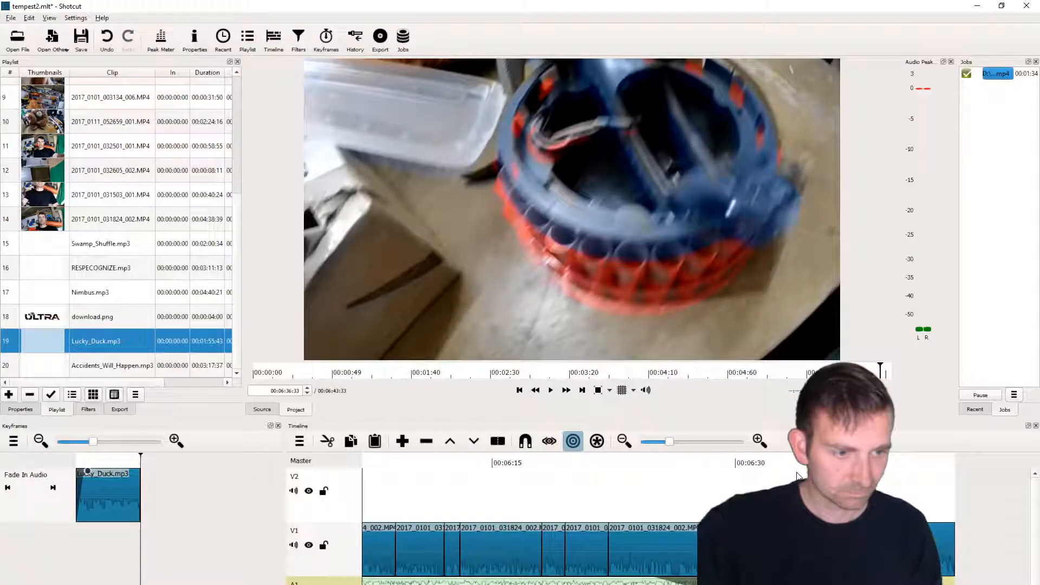
pyautogui.press('space')
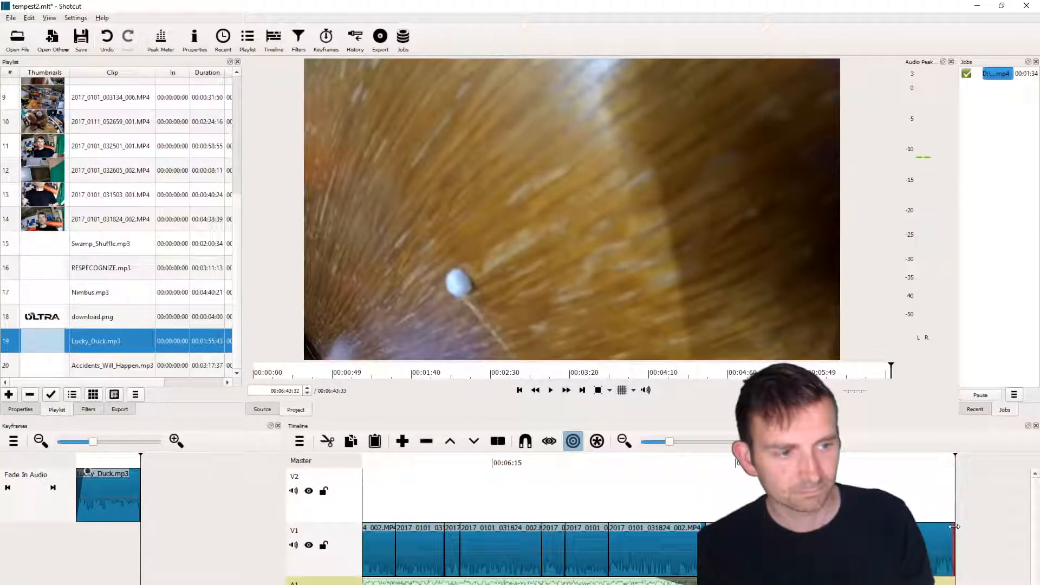
# - Try a 00:15 fade-out at the end of the last V1 clip, playing back the ending with and without it
pyautogui.moveTo(950, 528); pyautogui.dragTo(942, 535)
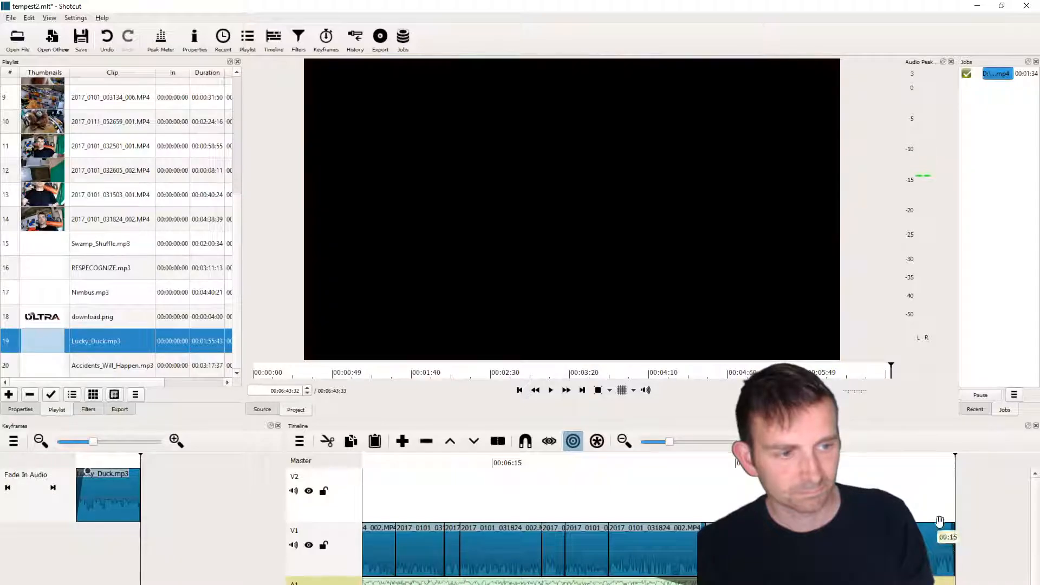
pyautogui.click(933, 462)
pyautogui.press('space')
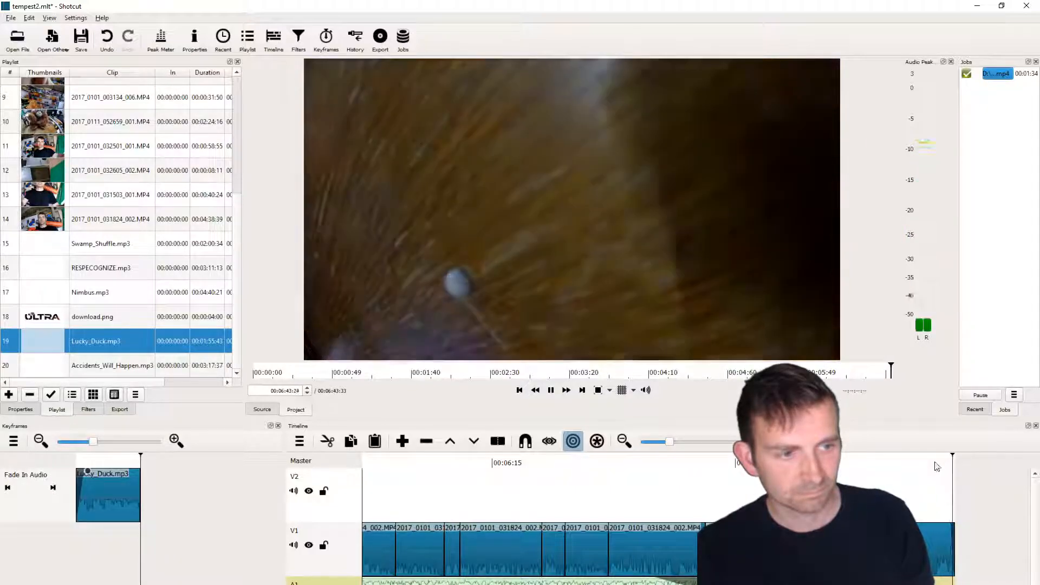
pyautogui.moveTo(947, 528); pyautogui.dragTo(972, 525)
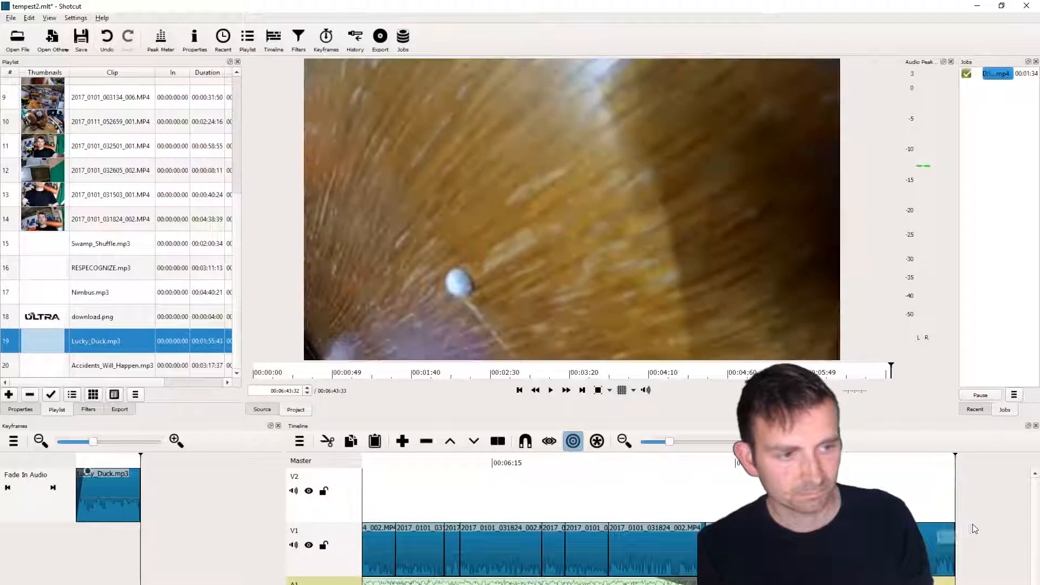
pyautogui.click(946, 463)
pyautogui.press('space')
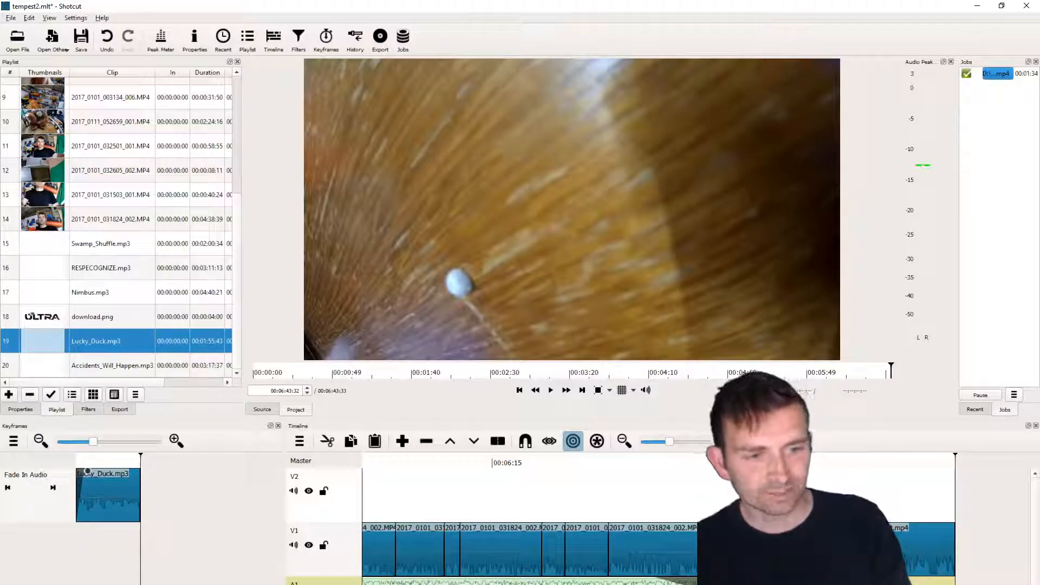
# - Play the whole edit from the beginning of the timeline to review it
pyautogui.hscroll(-15, 695, 520)
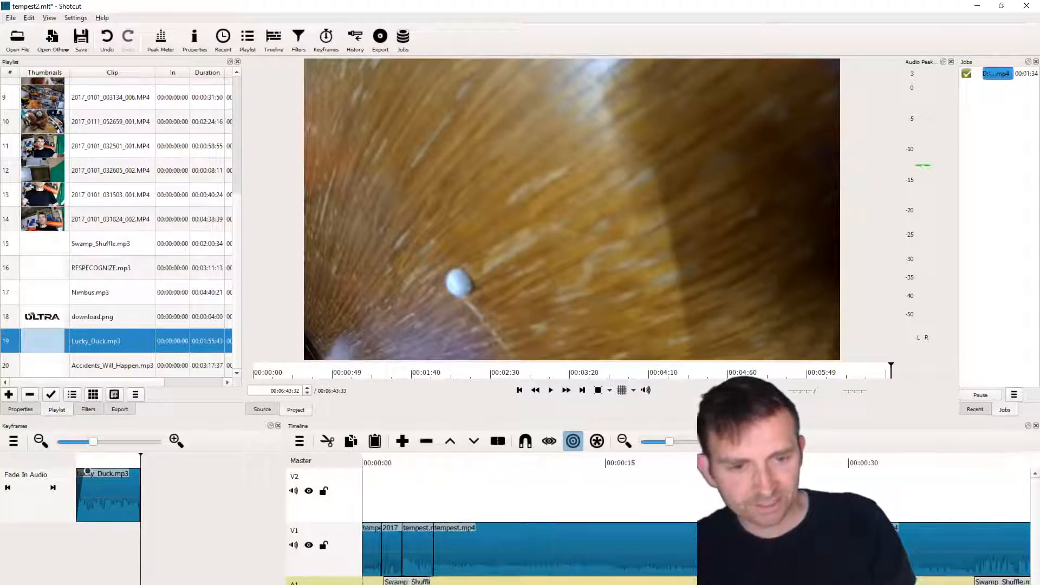
pyautogui.moveTo(387, 463); pyautogui.dragTo(354, 464)
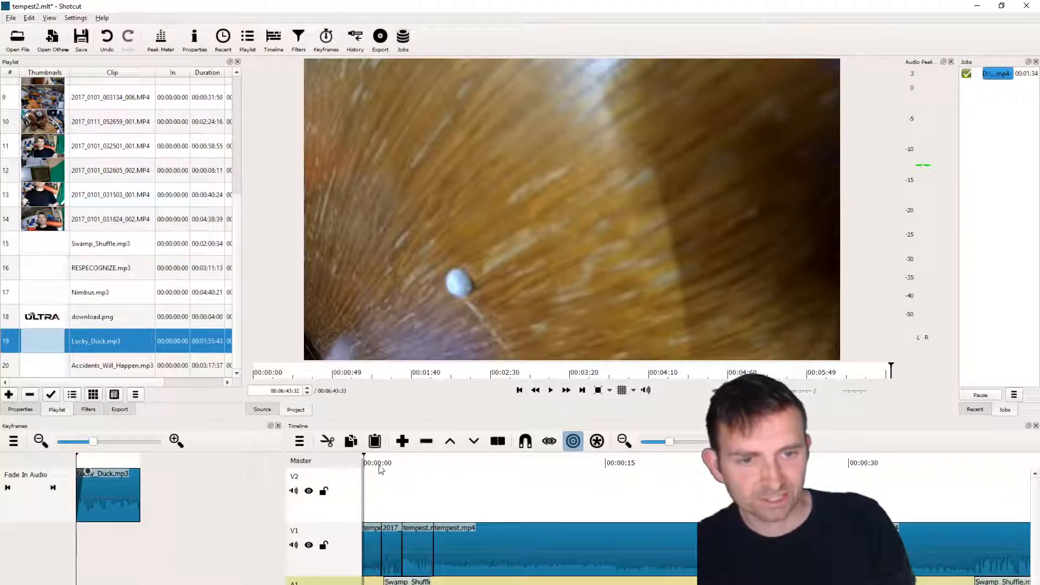
pyautogui.press('space')
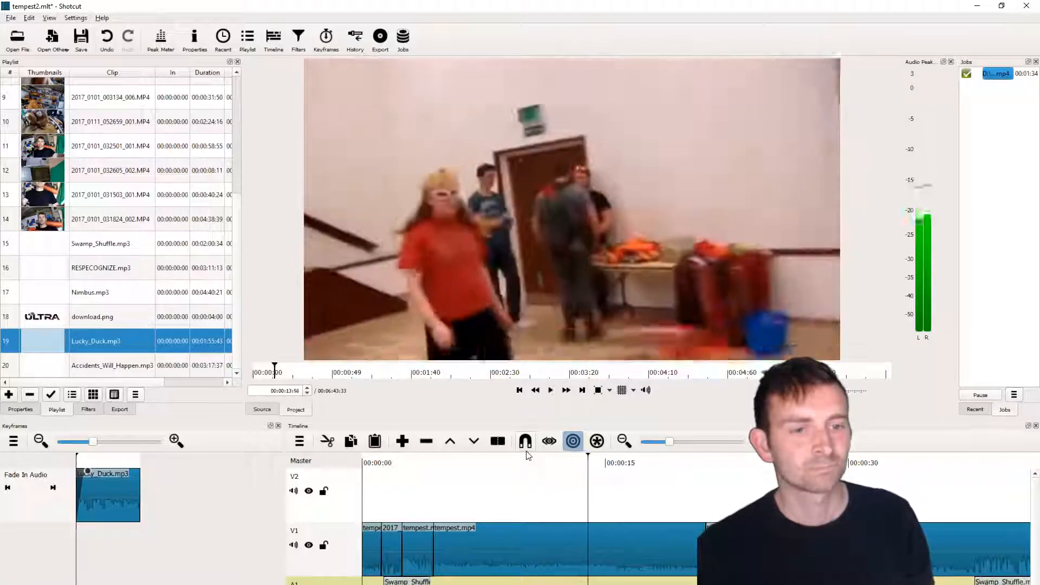
# - Split tempest.mp4 on V1 at 00:00:10:29 and remove the roughly five seconds of footage that follow, closing the gap
pyautogui.press('space')
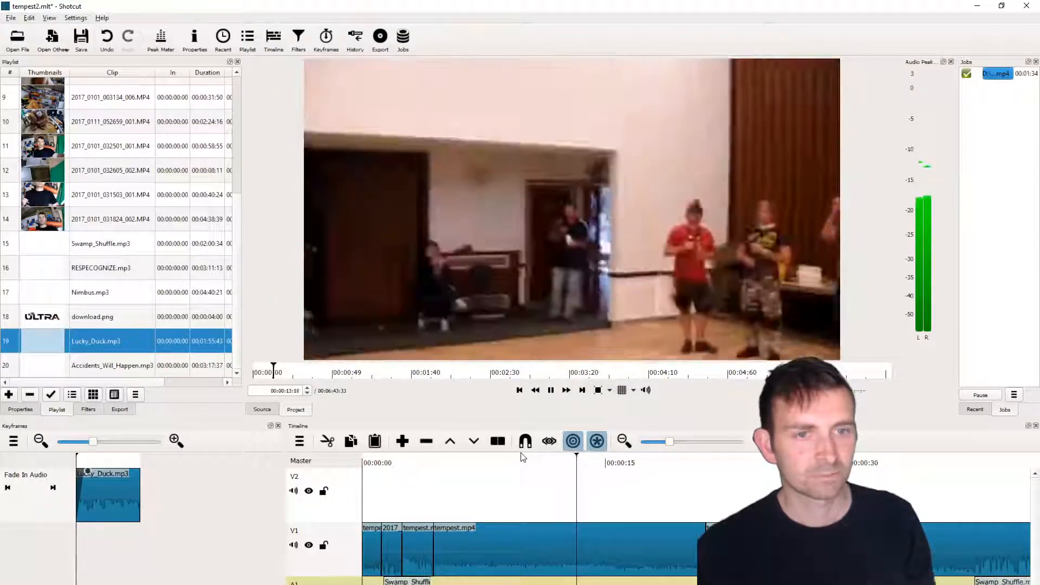
pyautogui.click(520, 461)
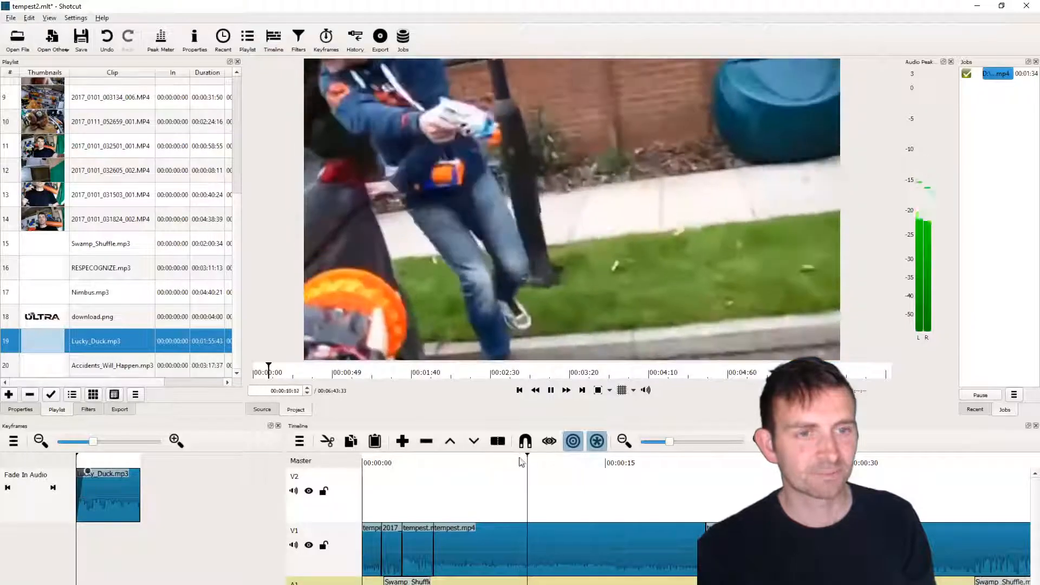
pyautogui.click(520, 462)
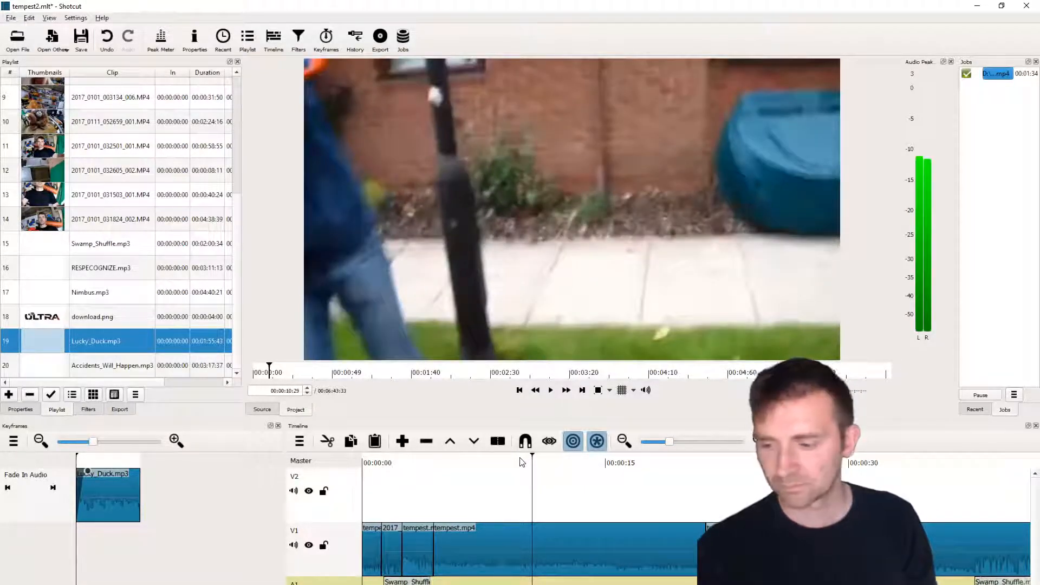
pyautogui.press('s')
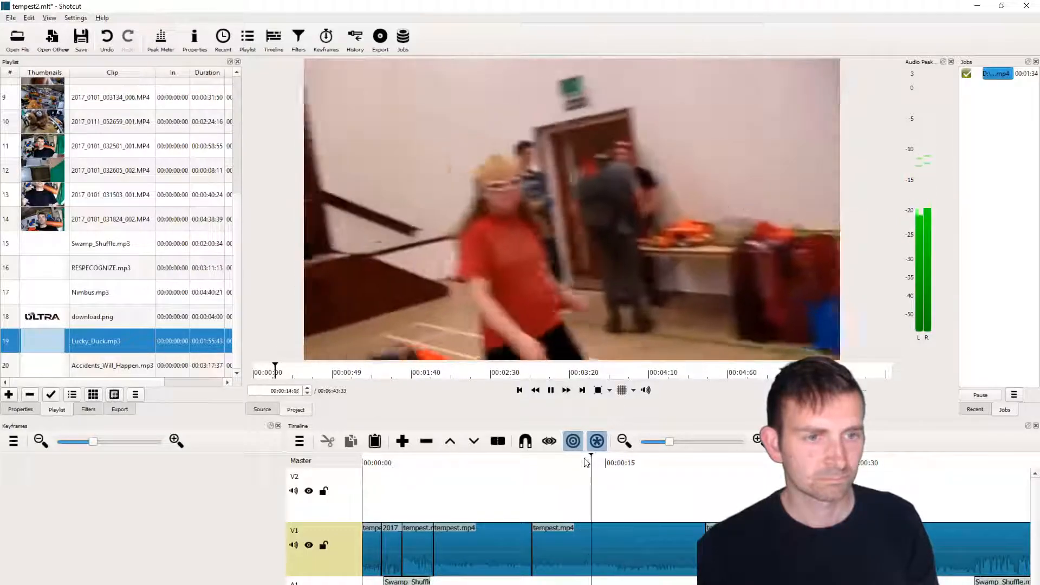
pyautogui.press('space')
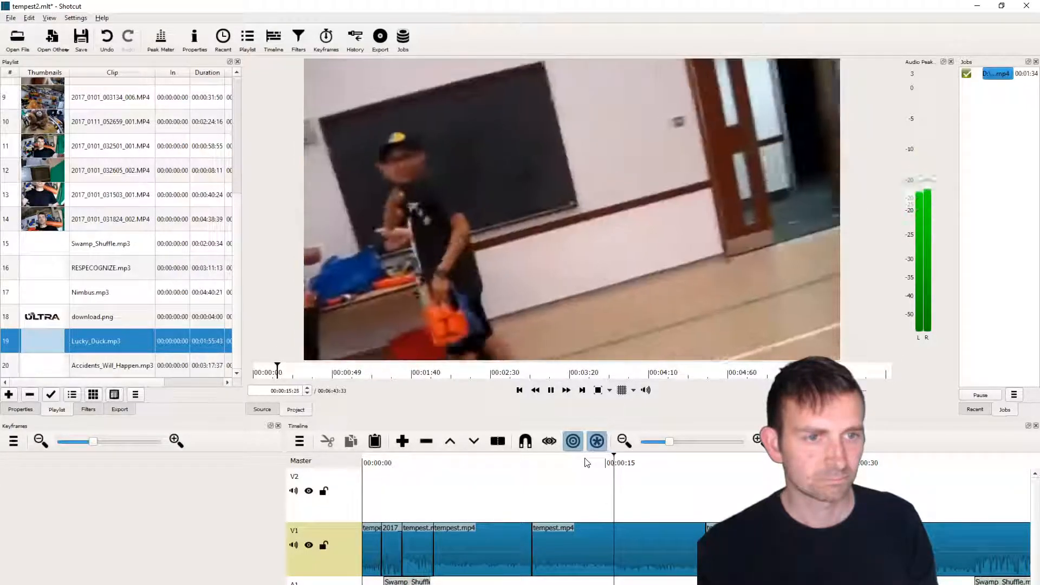
pyautogui.press('i')
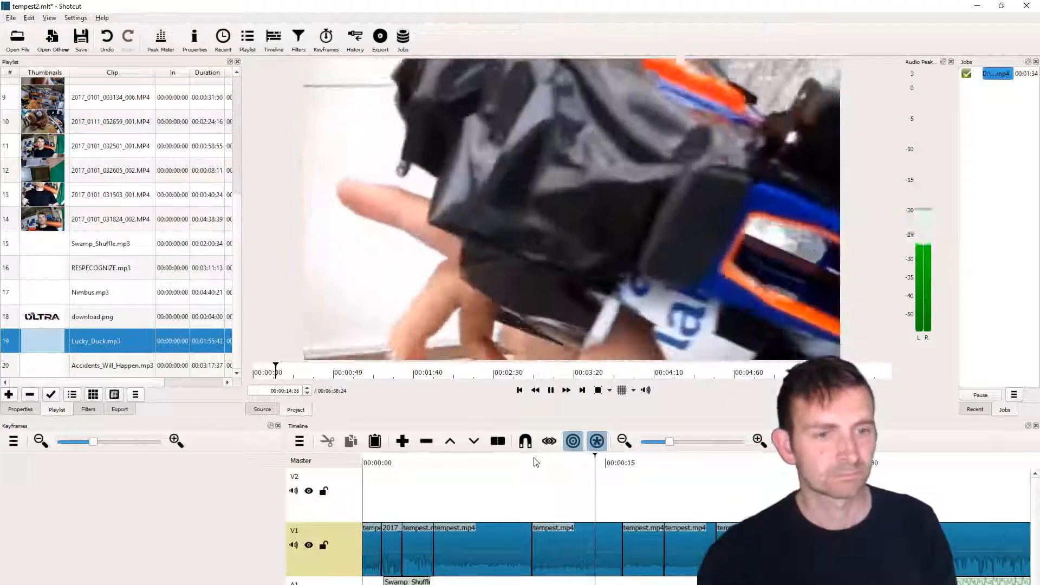
# - Replay the shortened section to find the shot change, and split the V1 clip there at 00:00:12:09
pyautogui.click(534, 461)
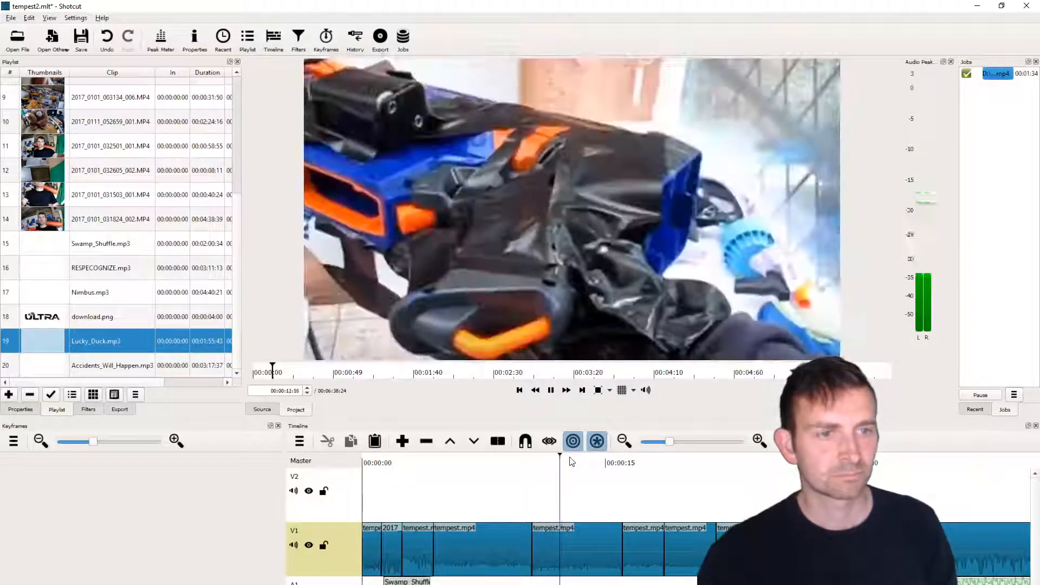
pyautogui.click(565, 457)
pyautogui.click(535, 463)
pyautogui.press('space')
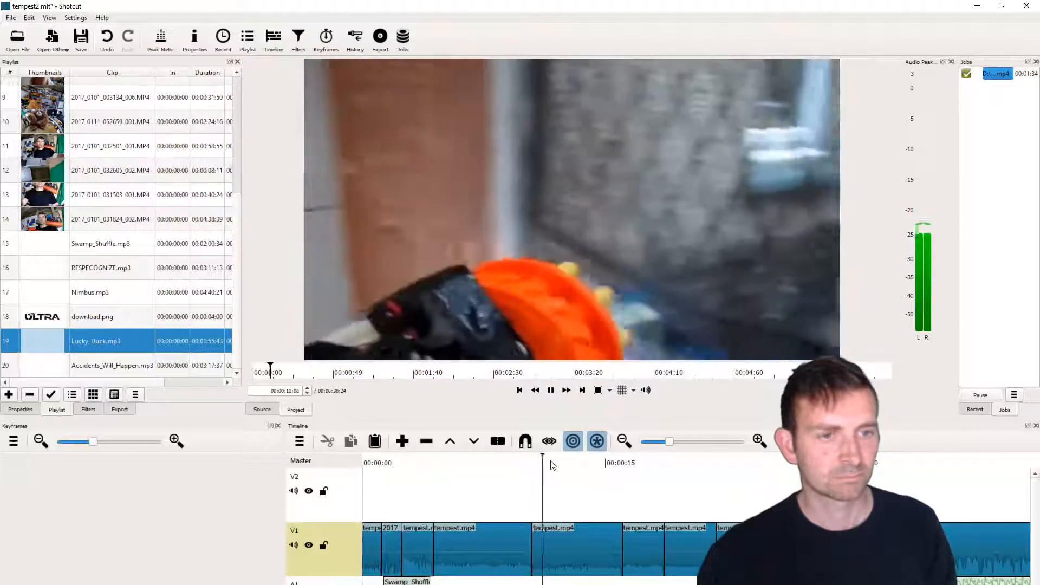
pyautogui.press('space')
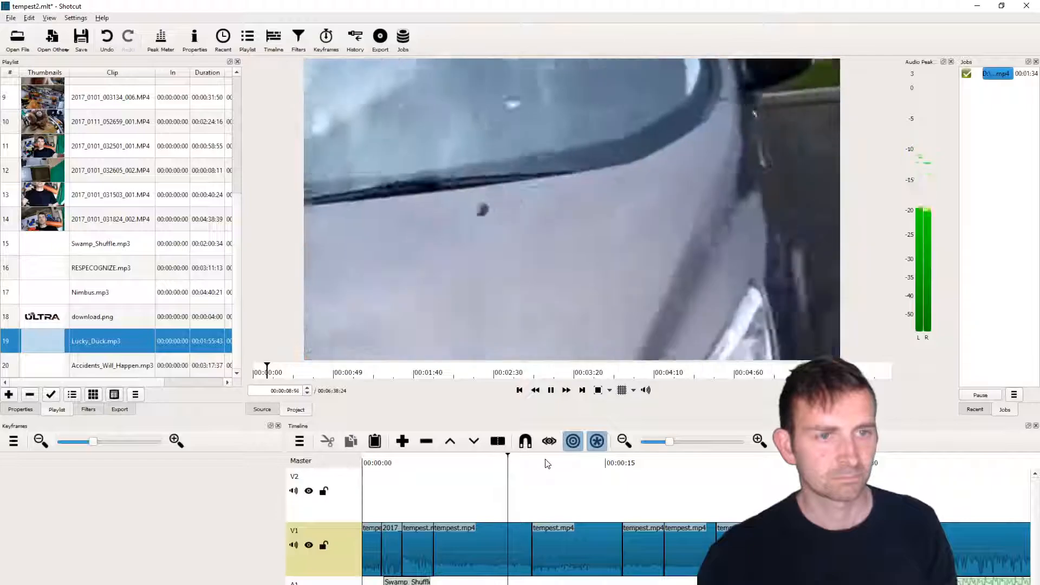
pyautogui.click(534, 459)
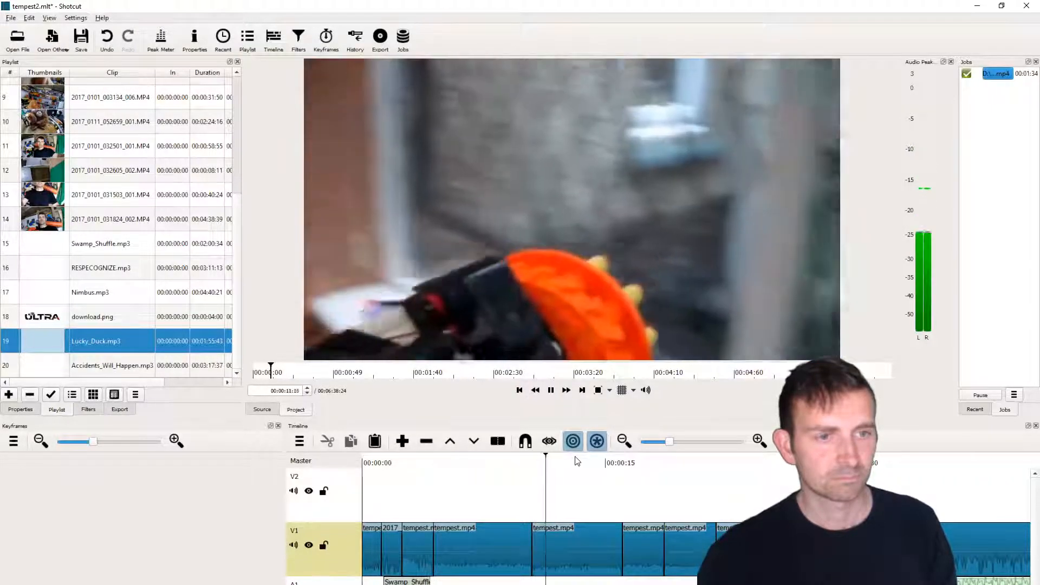
pyautogui.moveTo(562, 460); pyautogui.dragTo(553, 459)
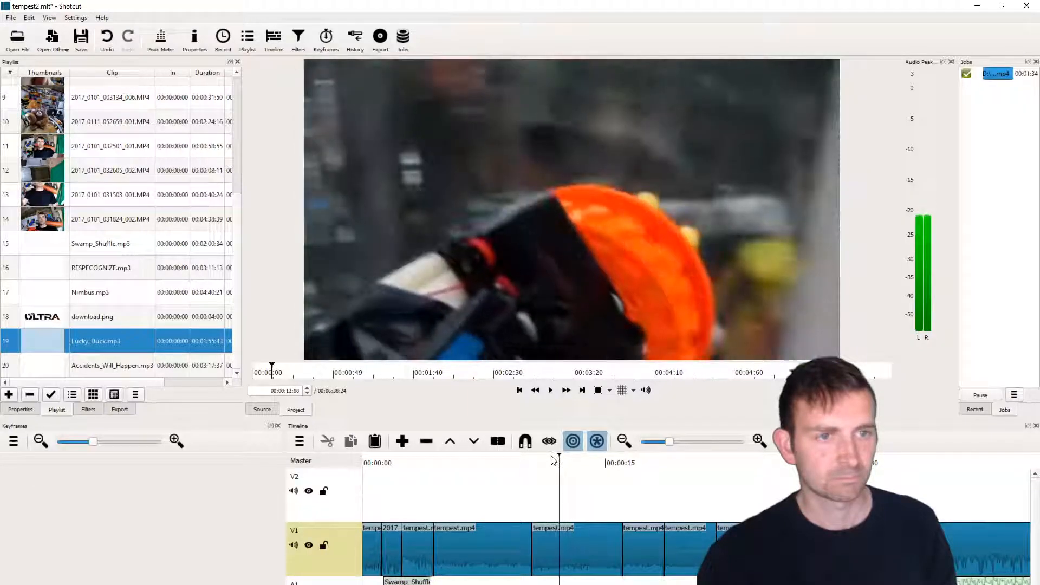
pyautogui.press('Right')
pyautogui.press('Right')
pyautogui.press('Left')
pyautogui.press('Left')
pyautogui.press('Left')
pyautogui.press('Left')
pyautogui.press('Left')
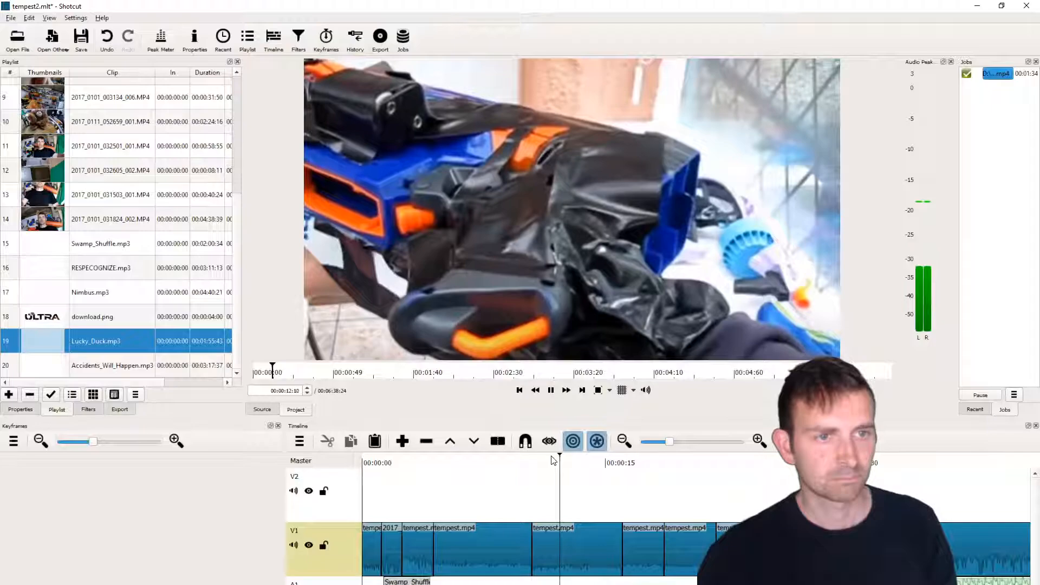
pyautogui.press('Right')
pyautogui.press('Right')
pyautogui.press('Right')
pyautogui.press('Right')
pyautogui.press('Right')
pyautogui.press('Right')
pyautogui.press('Right')
pyautogui.press('Right')
pyautogui.press('Right')
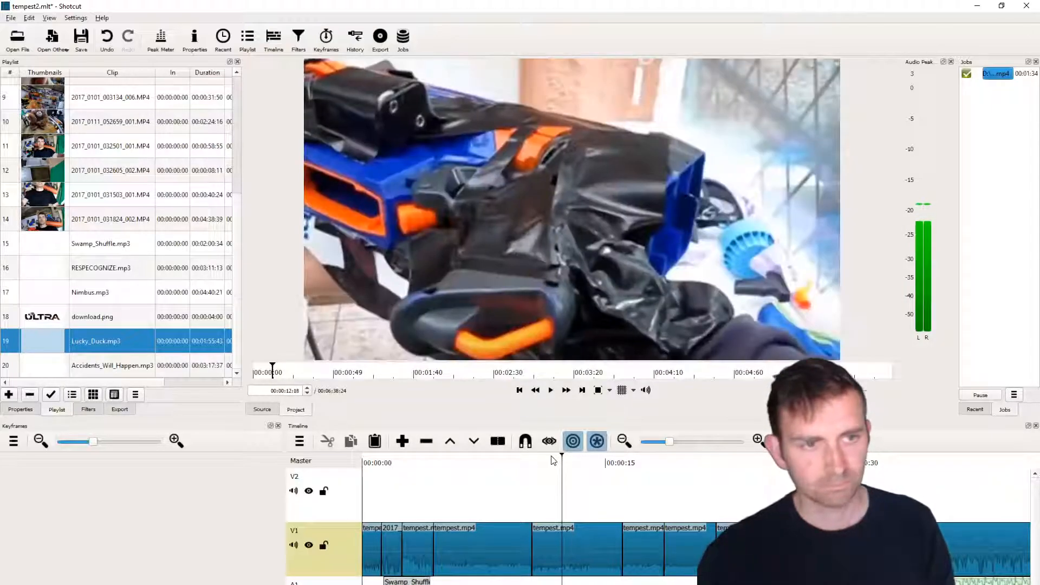
pyautogui.press('Left')
pyautogui.press('Left')
pyautogui.press('Left')
pyautogui.press('Left')
pyautogui.press('Left')
pyautogui.press('Left')
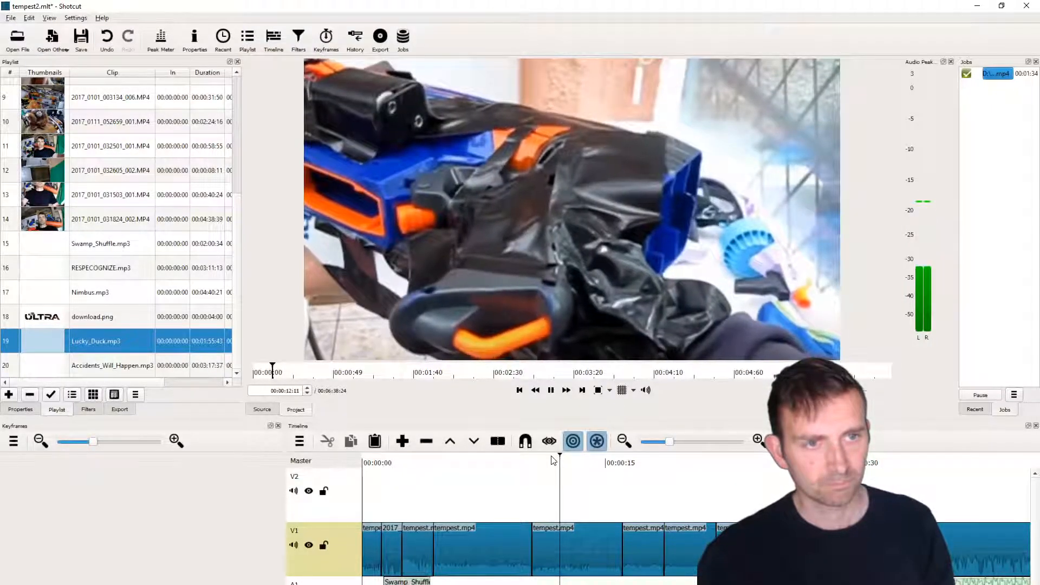
pyautogui.press('Left')
pyautogui.press('Right')
pyautogui.press('Left')
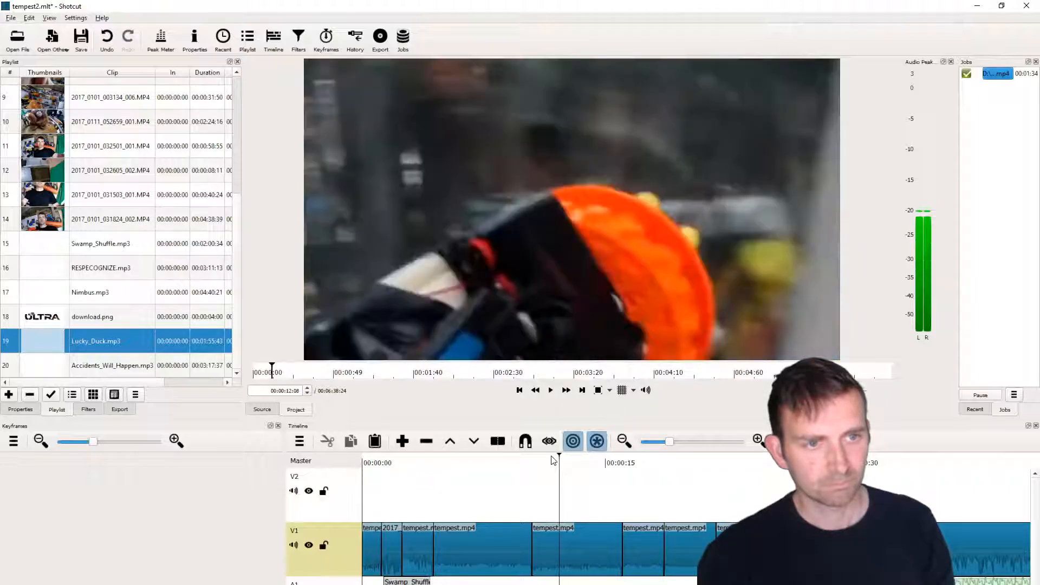
pyautogui.press('s')
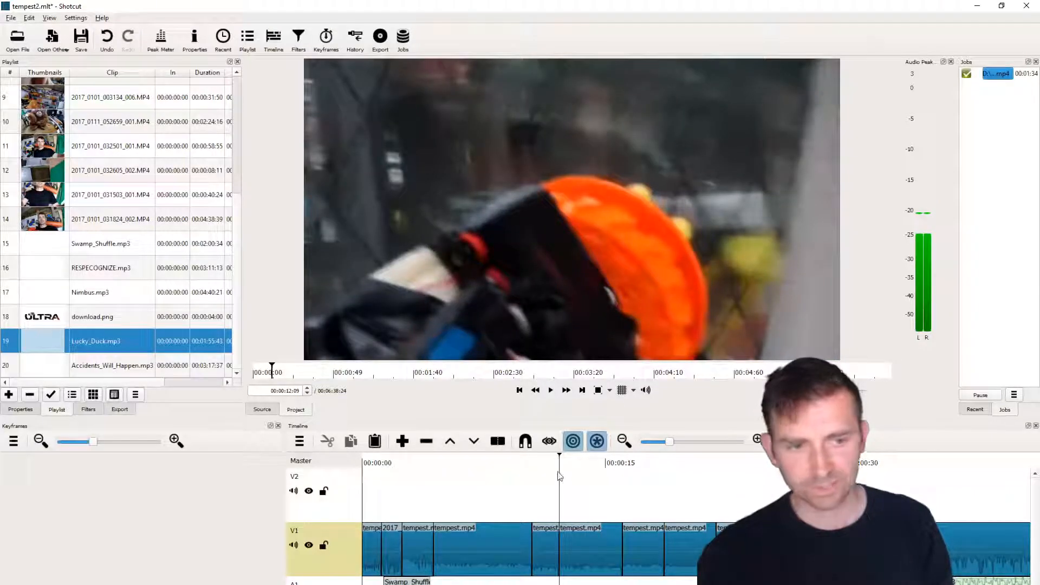
# - Cut the short V1 section ending at 00:00:12:09, insert it at 00:00:04:24, and play back the insertion
pyautogui.click(543, 556)
pyautogui.press('x')
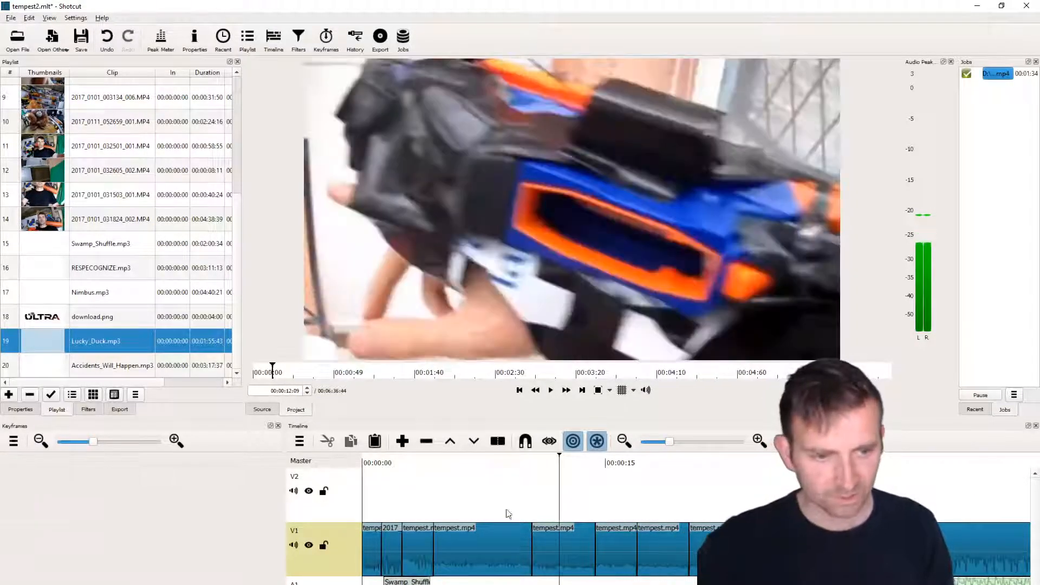
pyautogui.click(433, 462)
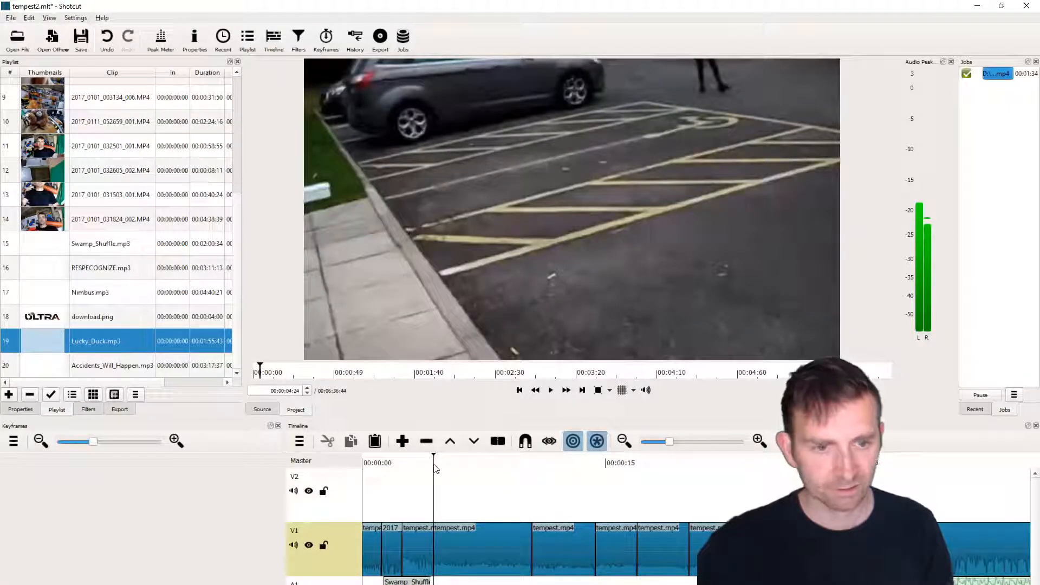
pyautogui.hotkey('ctrl', 'z')
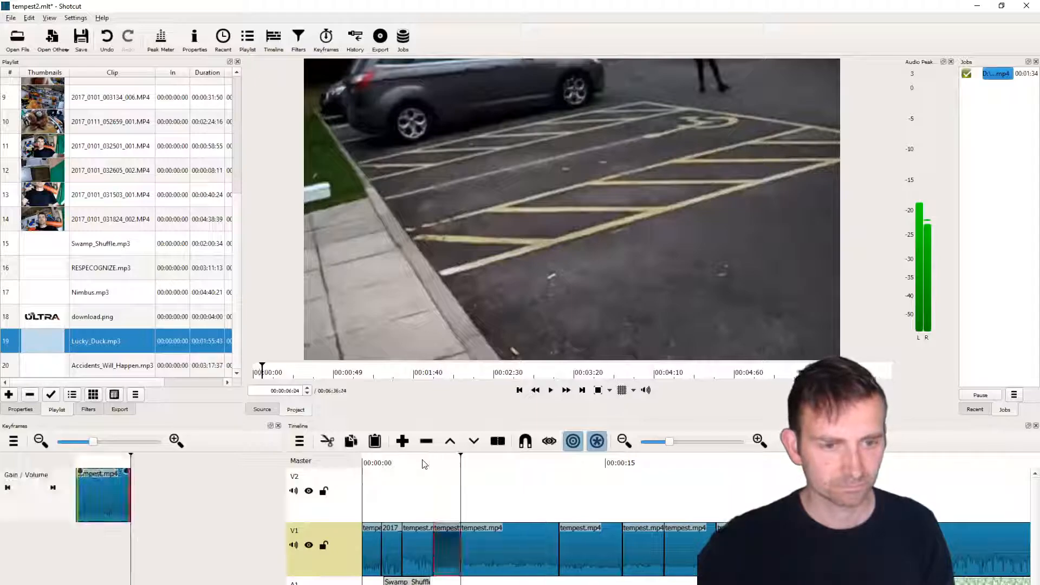
pyautogui.click(424, 464)
pyautogui.press('space')
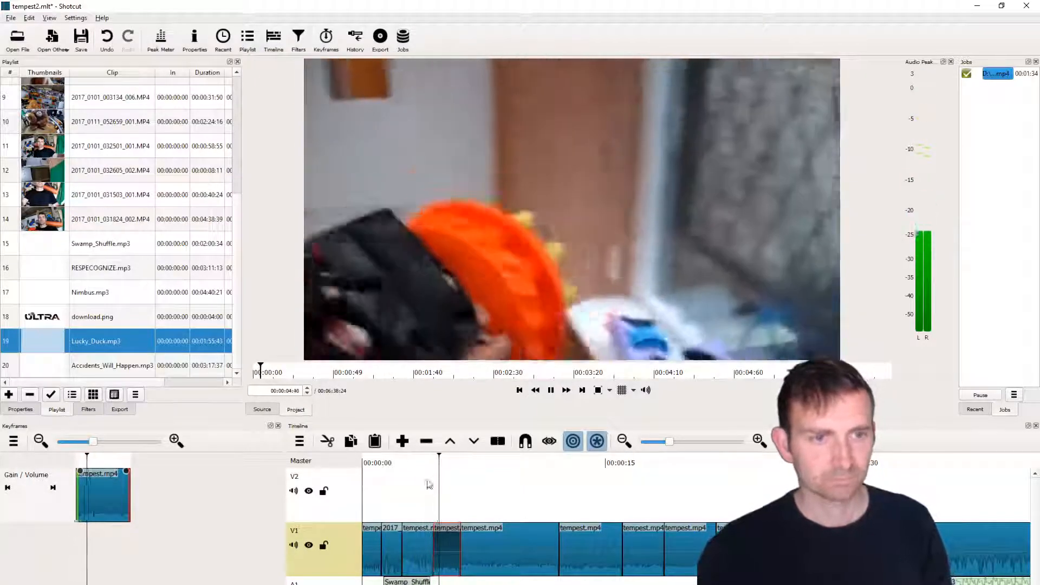
pyautogui.press('space')
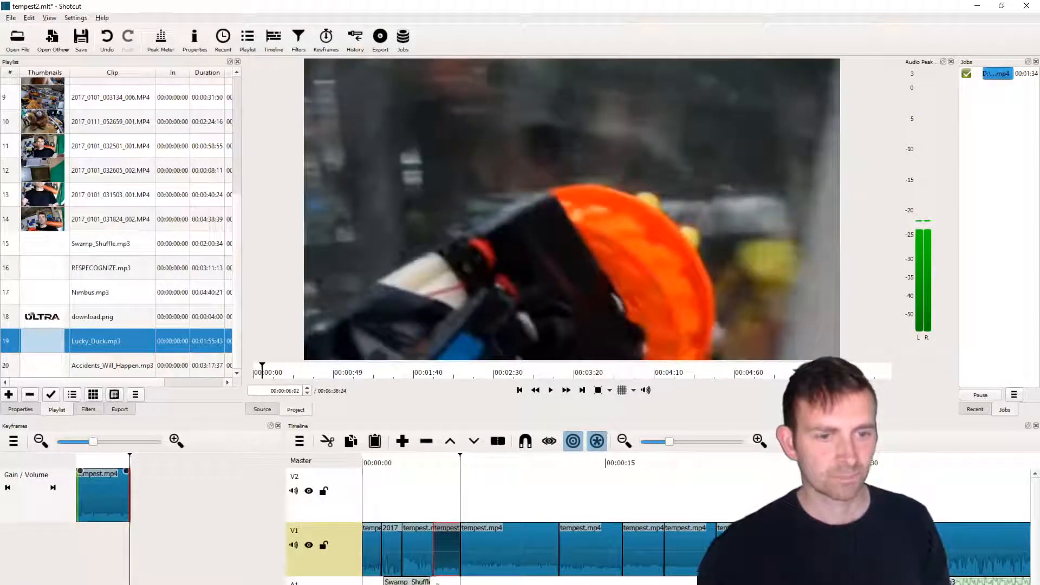
# - Turn off rippling, extend the first Swamp_Shuffle.mp3 clip on A1 to the end of the inserted V1 clip, and play the result
pyautogui.click(573, 446)
pyautogui.click(596, 444)
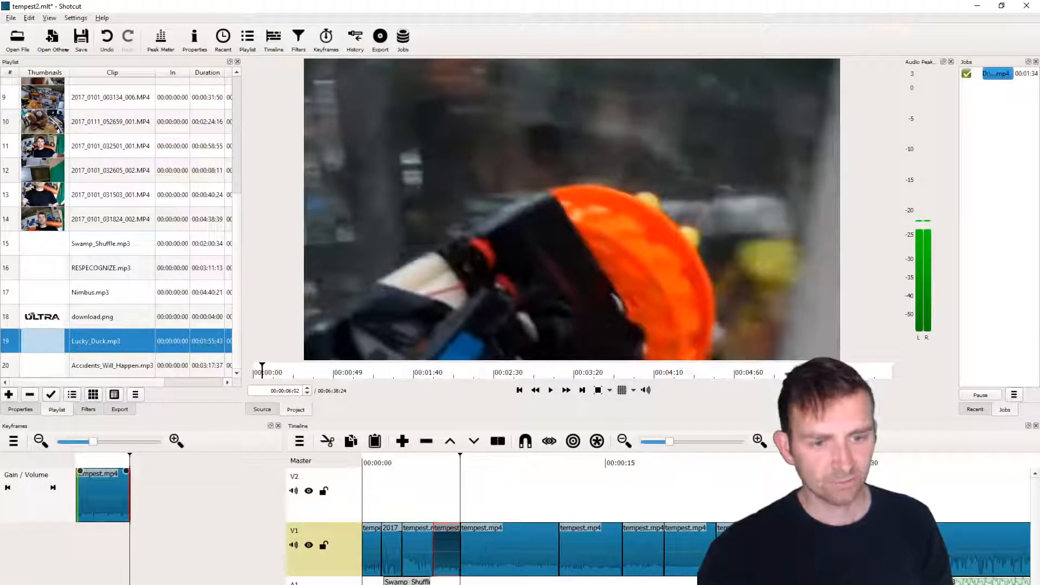
pyautogui.moveTo(430, 581); pyautogui.dragTo(460, 582)
pyautogui.click(418, 460)
pyautogui.press('space')
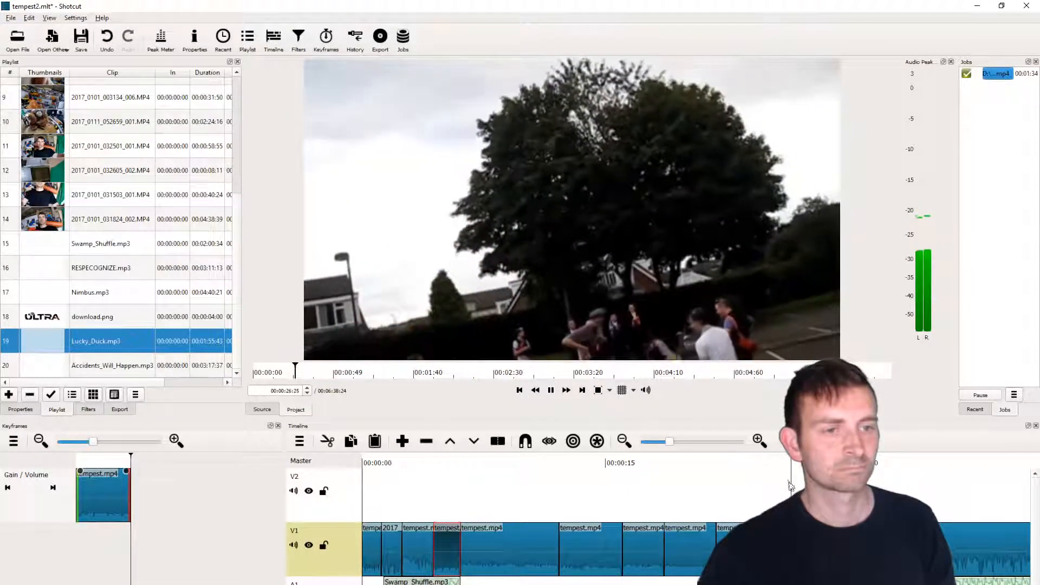
# - Replay the doorway shot around 00:00:22 and split the V1 footage at about 00:00:21:13
pyautogui.click(726, 464)
pyautogui.press('space')
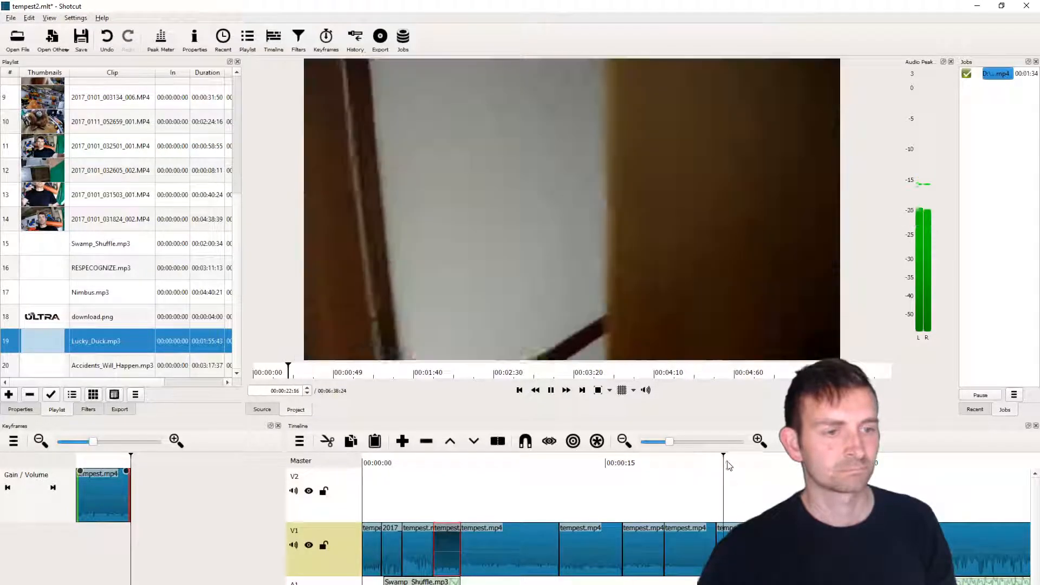
pyautogui.press('space')
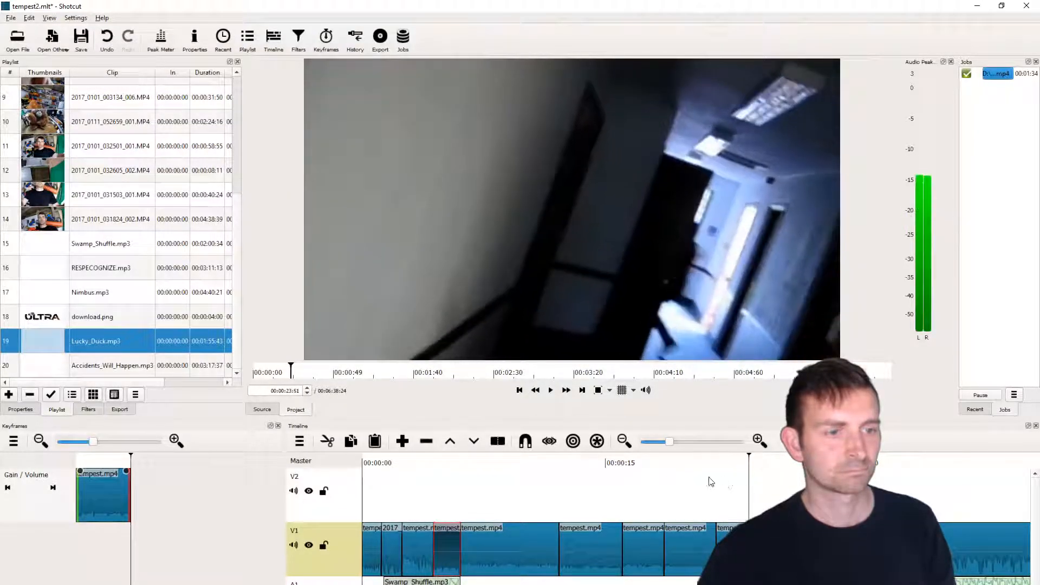
pyautogui.click(714, 455)
pyautogui.press('space')
pyautogui.press('space')
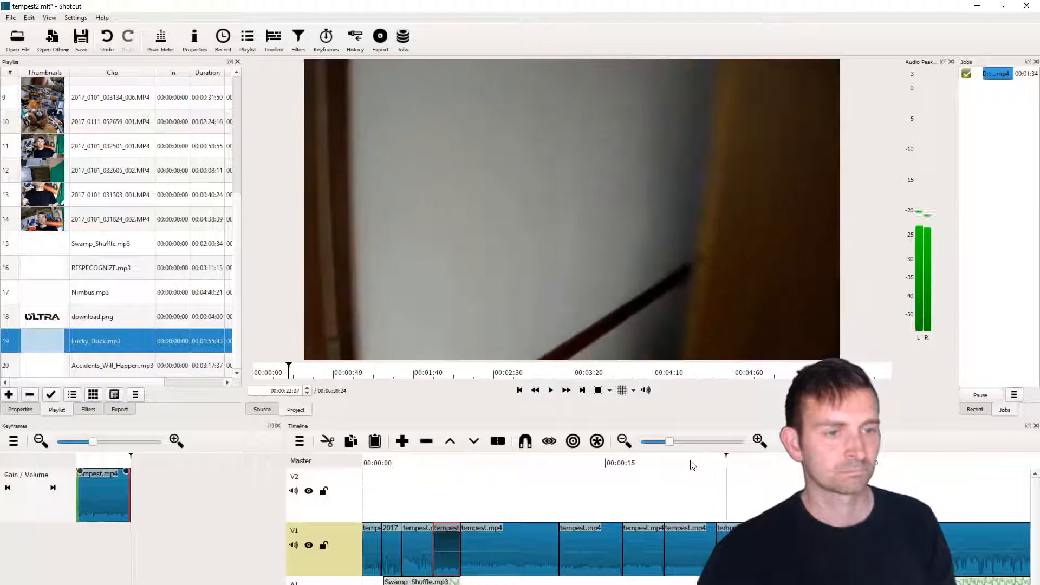
pyautogui.press('space')
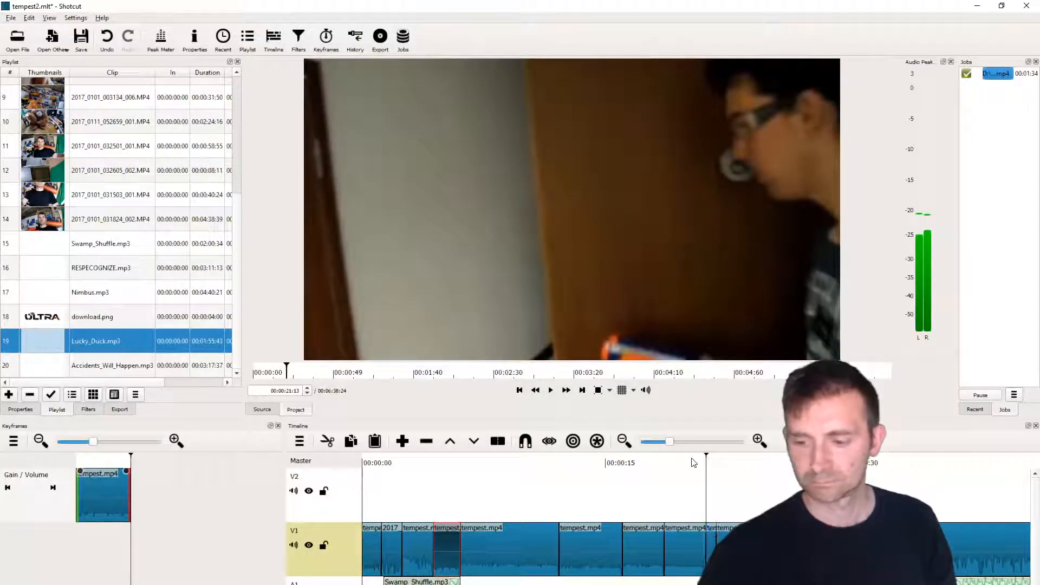
pyautogui.press('space')
pyautogui.press('space')
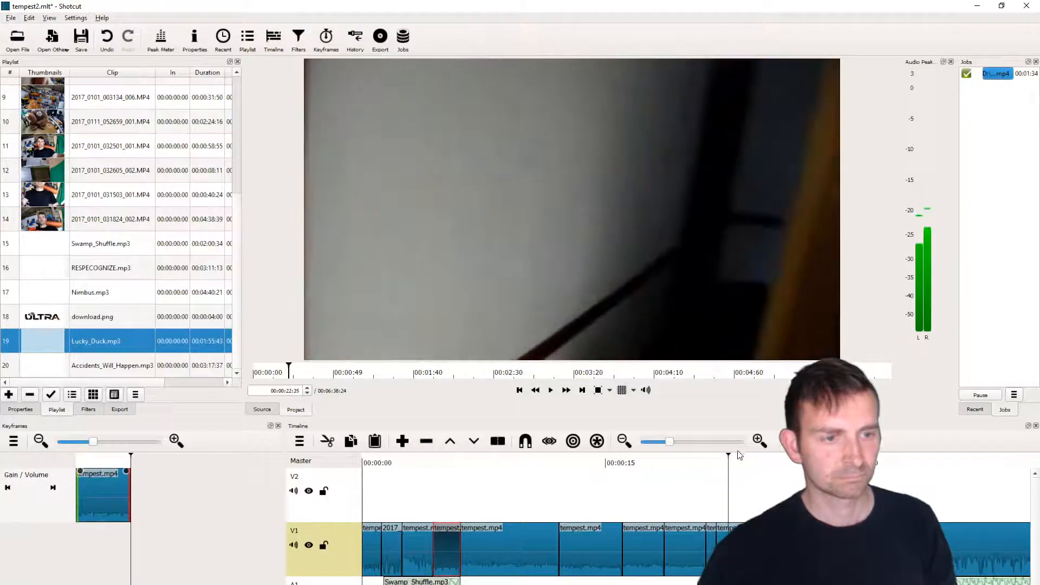
# - Set the speed of the short V1 clip starting at about 00:00:21:13 to 3x
pyautogui.click(710, 535)
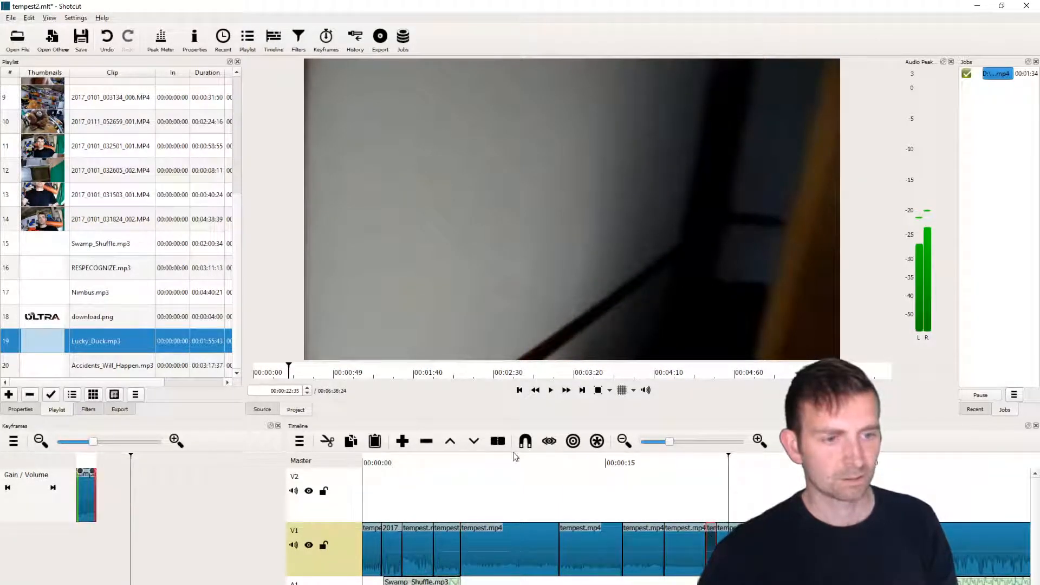
pyautogui.click(27, 410)
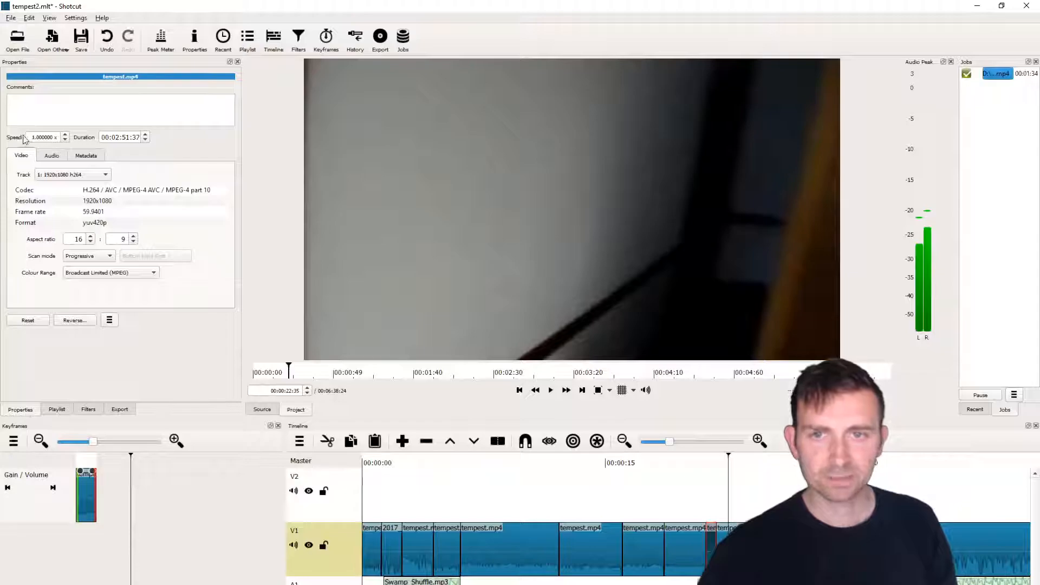
pyautogui.moveTo(30, 137); pyautogui.dragTo(142, 140)
pyautogui.write('3')
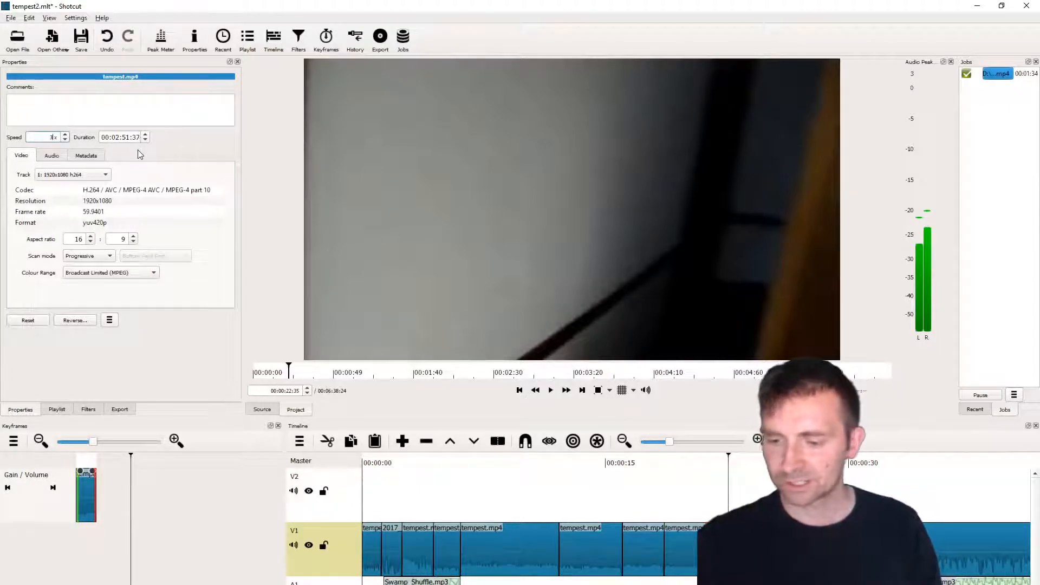
pyautogui.press('Return')
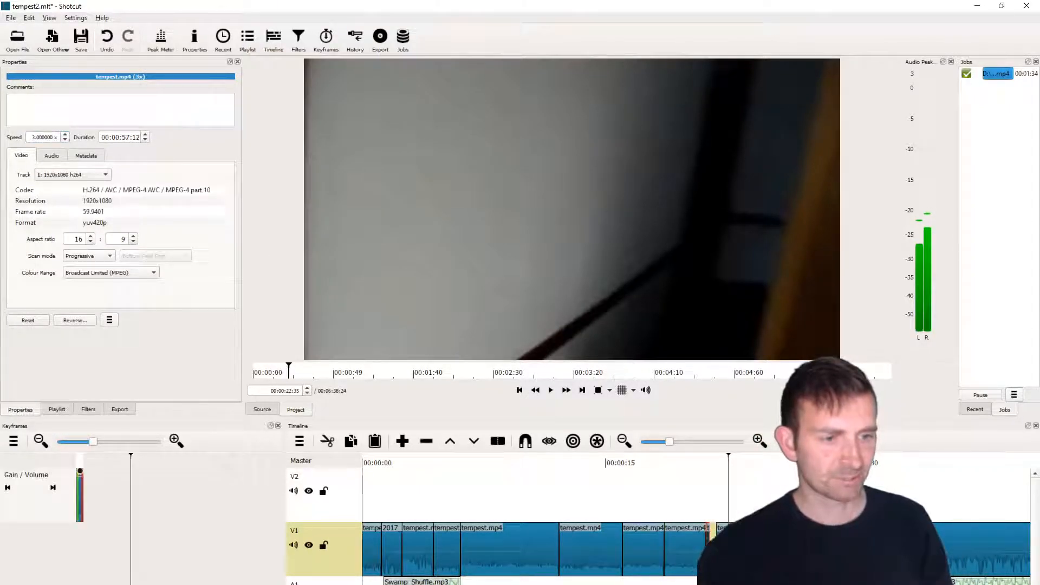
# - Undo the last change, turn on rippling for all tracks, and close the gap after the sped-up V1 clip
pyautogui.hotkey('ctrl', 'z')
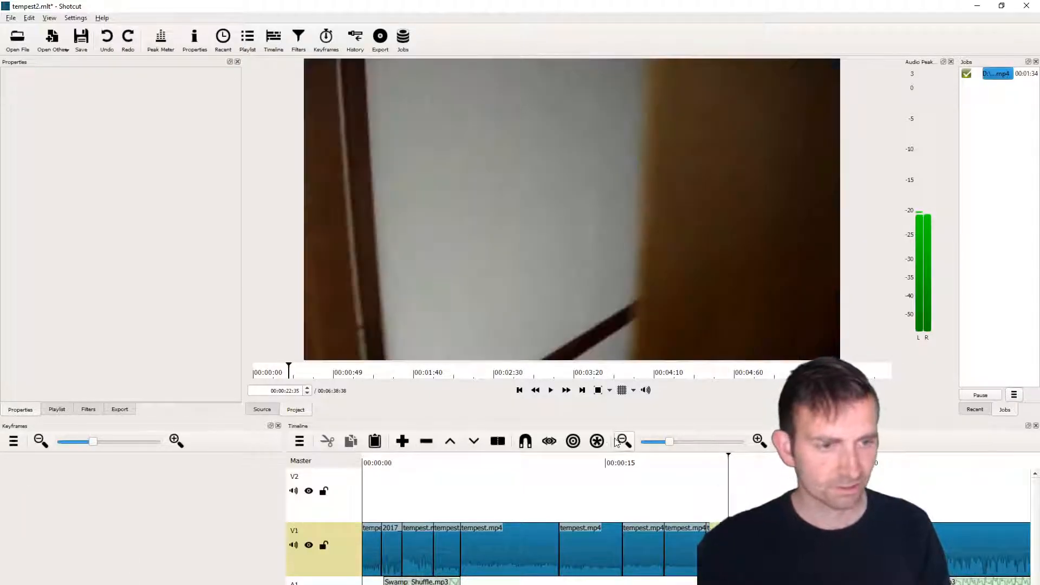
pyautogui.click(575, 444)
pyautogui.click(596, 441)
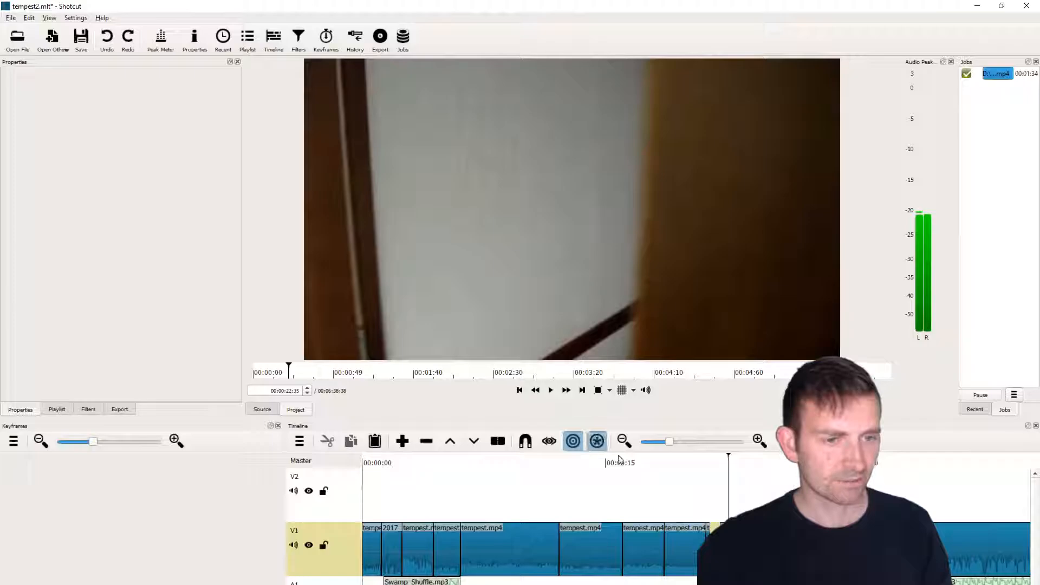
pyautogui.moveTo(731, 541); pyautogui.dragTo(721, 541)
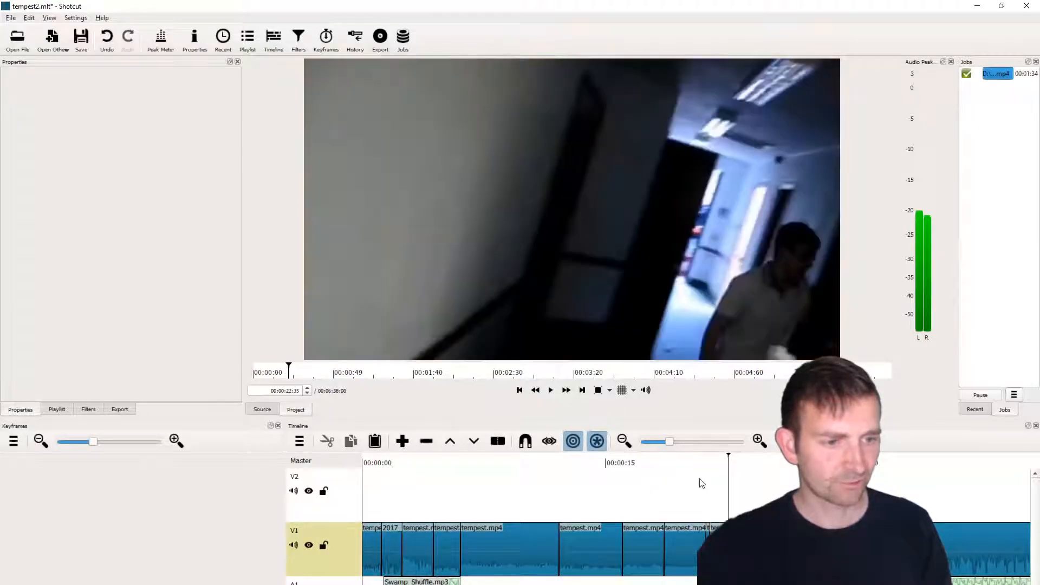
# - Replay the doorway shot and split the V1 footage at 00:00:21:42
pyautogui.click(696, 462)
pyautogui.press('space')
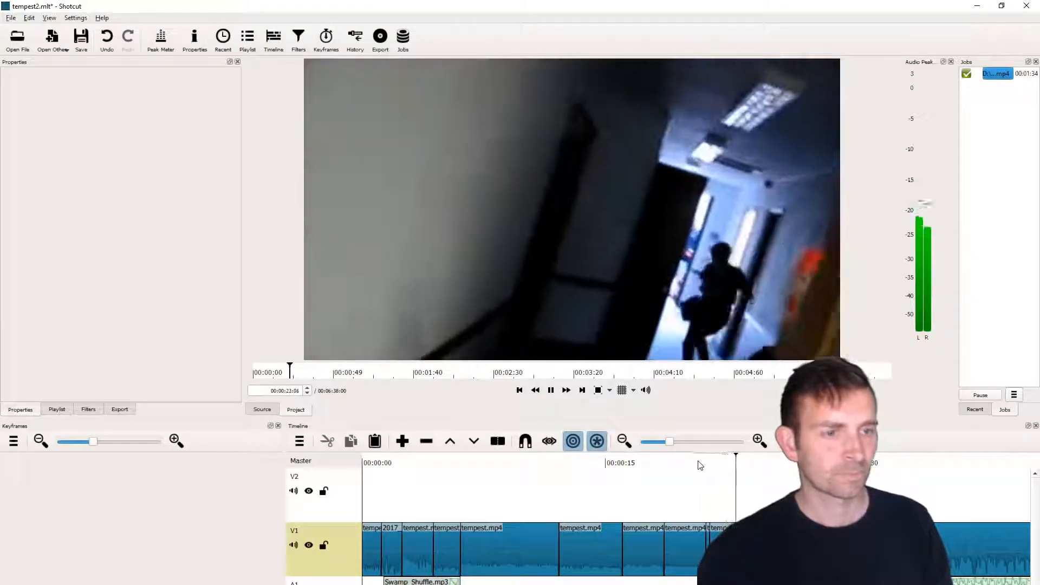
pyautogui.press('space')
pyautogui.moveTo(687, 465); pyautogui.dragTo(705, 464)
pyautogui.press('Right')
pyautogui.press('Right')
pyautogui.press('Right')
pyautogui.press('Right')
pyautogui.press('Right')
pyautogui.press('Right')
pyautogui.press('Right')
pyautogui.press('Right')
pyautogui.press('Right')
pyautogui.press('Right')
pyautogui.press('Right')
pyautogui.press('Right')
pyautogui.press('Right')
pyautogui.press('Right')
pyautogui.press('Right')
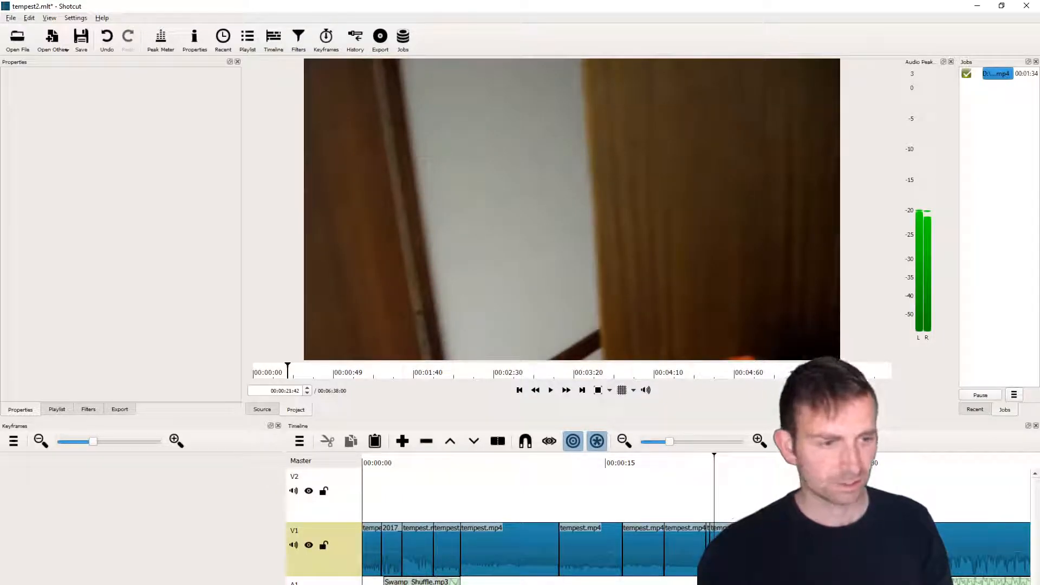
pyautogui.click(725, 544)
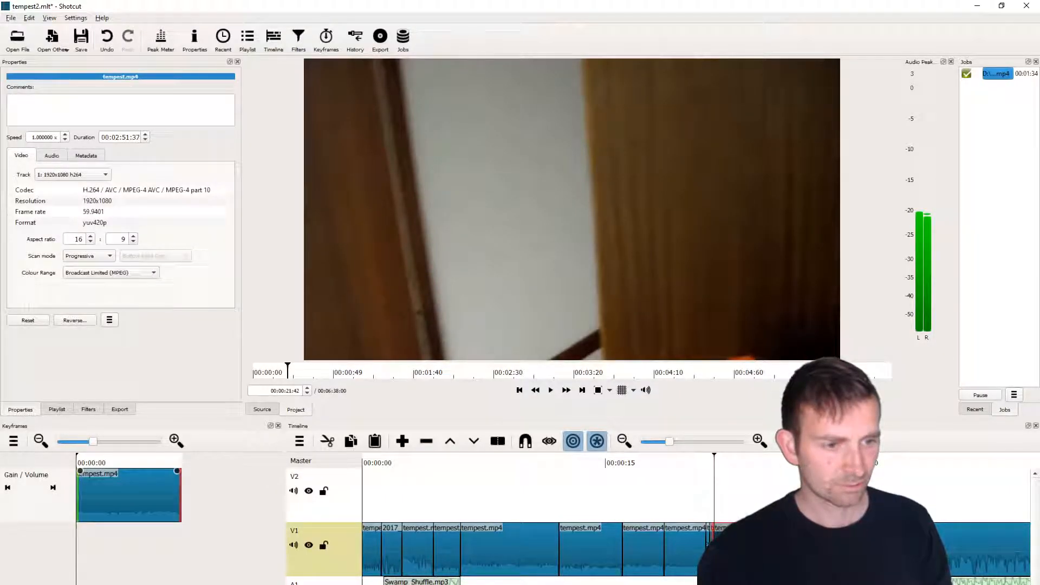
pyautogui.click(690, 443)
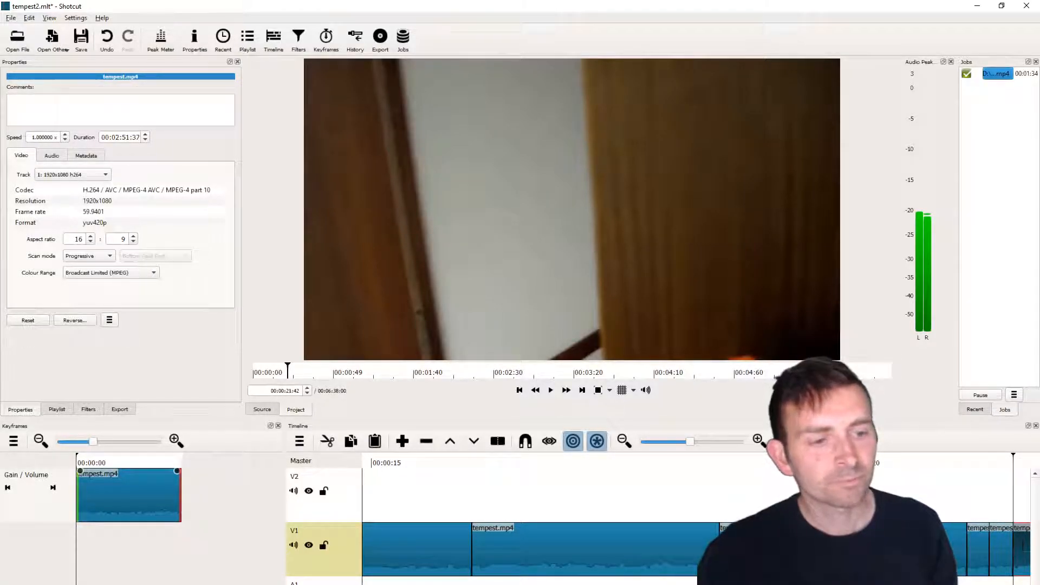
# - Set the speed of the short V1 clip ending at 00:00:21:42 to 3x and close the gap after it
pyautogui.click(996, 553)
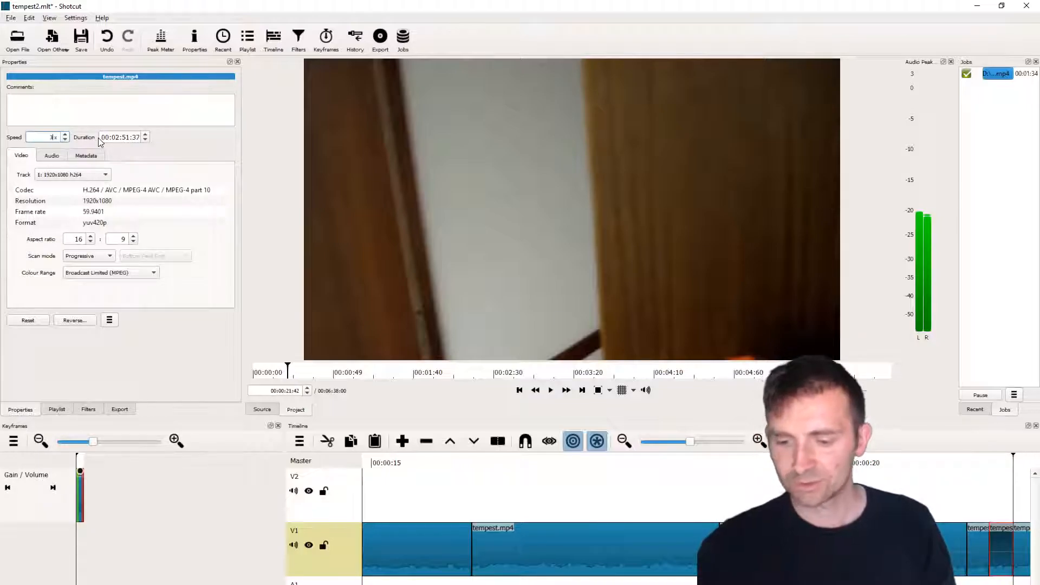
pyautogui.press('Return')
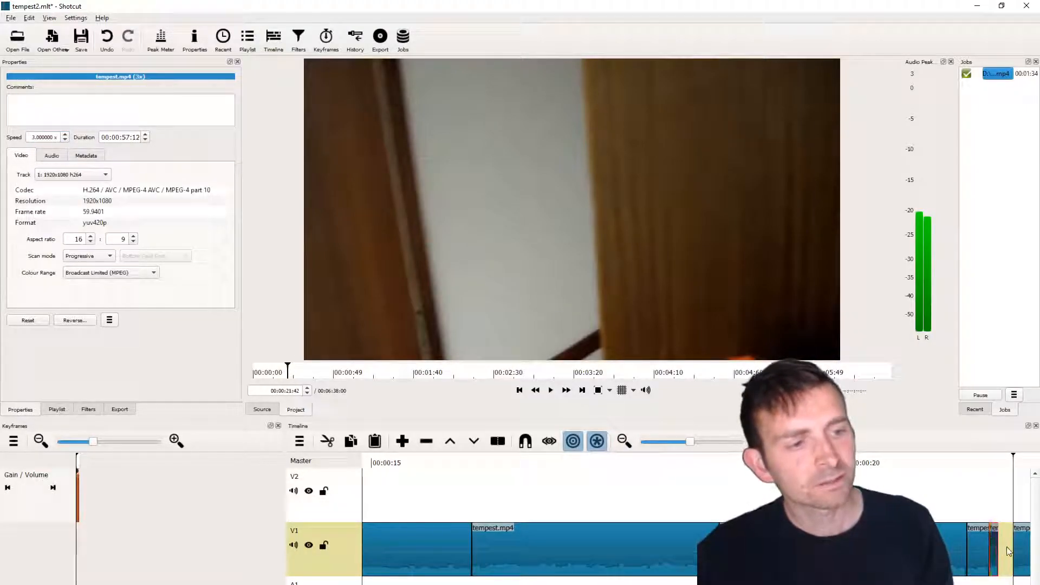
pyautogui.rightClick(1008, 551)
pyautogui.click(1023, 557)
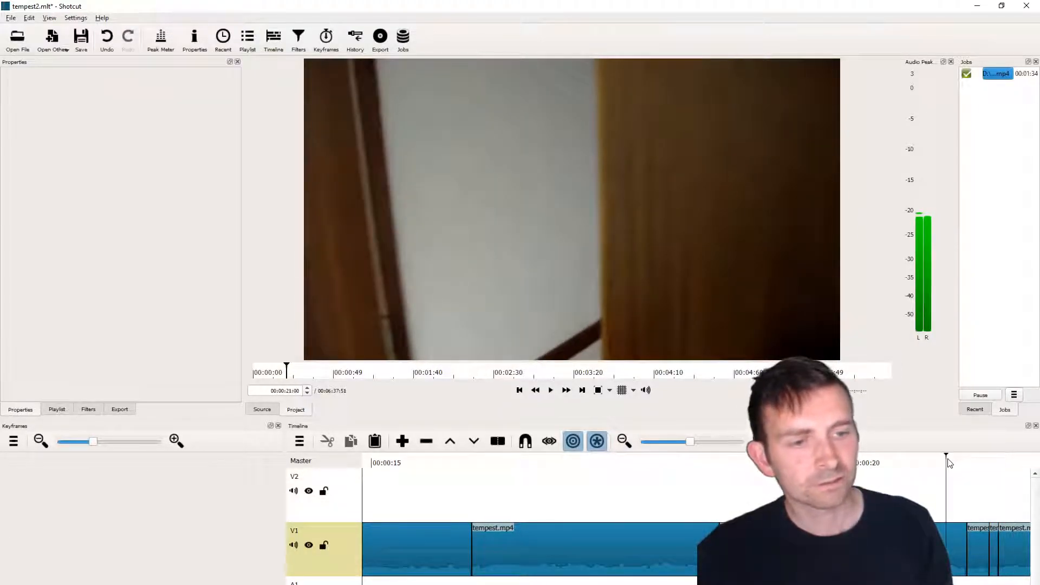
# - Play the tightened doorway and car park footage from 00:00:21:00 to about 00:00:32
pyautogui.press('space')
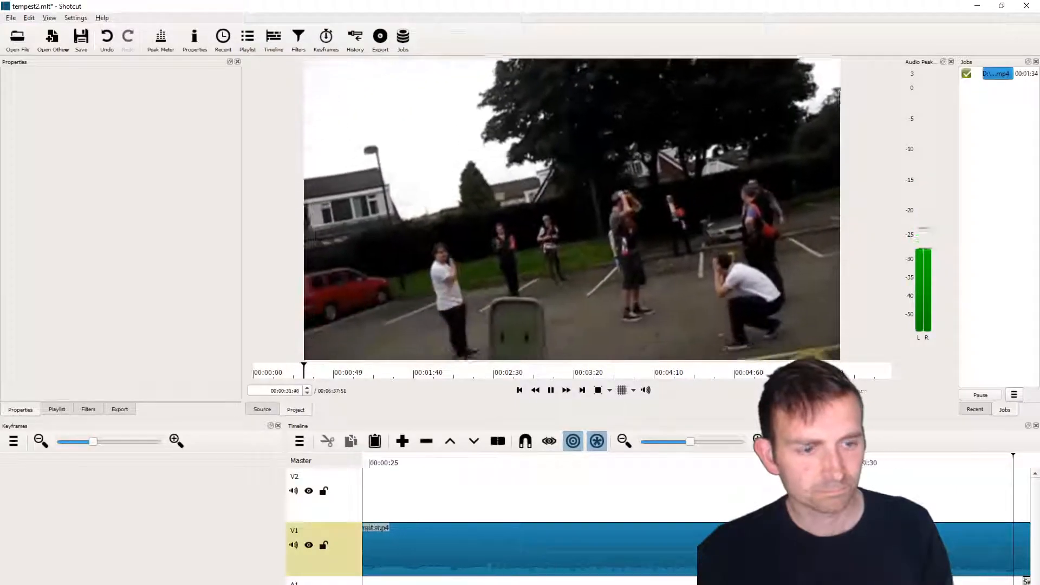
pyautogui.press('space')
pyautogui.hscroll(-20, 695, 521)
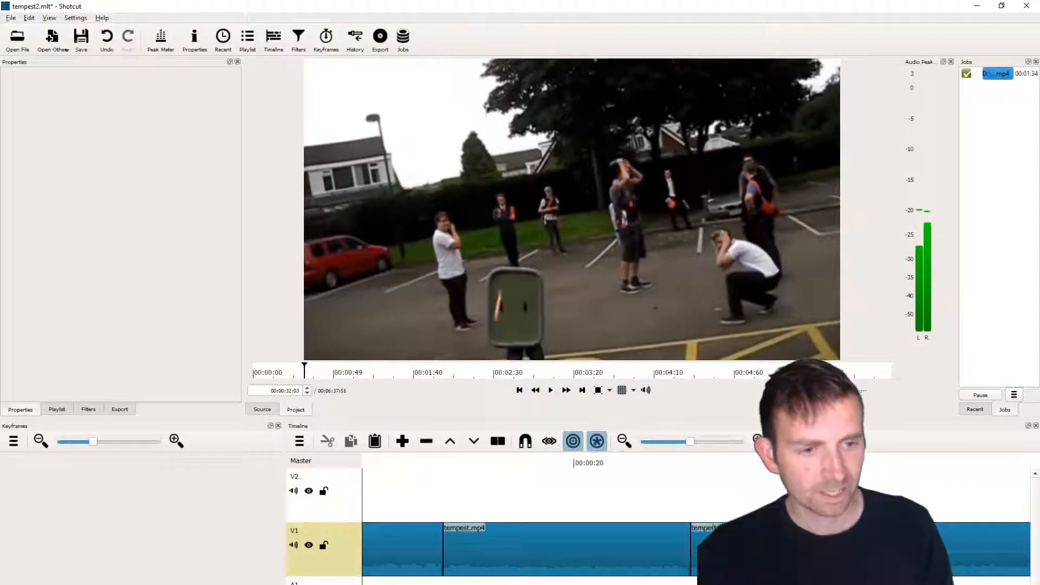
# - Open the playlist and select the track Sugar Zone - Silent Partner - YouTube Audio Library.mp3
pyautogui.moveTo(689, 441); pyautogui.dragTo(667, 444)
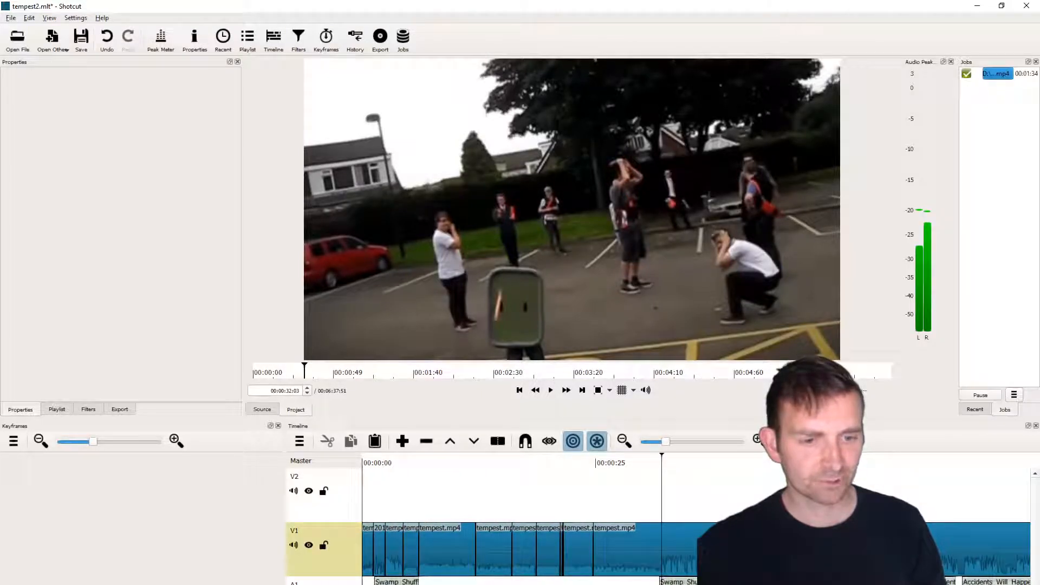
pyautogui.rightClick(437, 582)
pyautogui.click(501, 461)
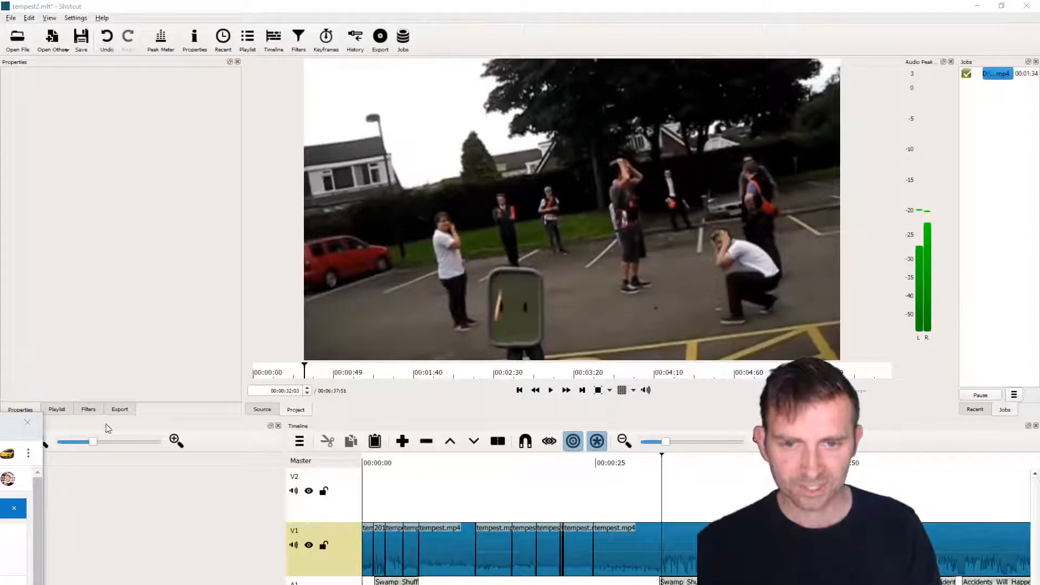
pyautogui.click(57, 410)
pyautogui.moveTo(142, 487); pyautogui.dragTo(54, 356)
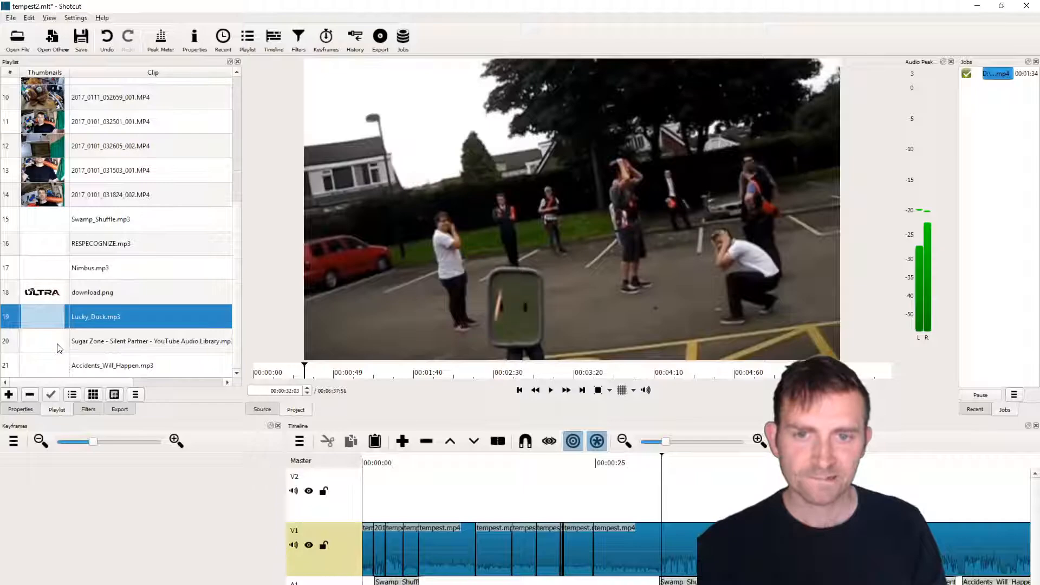
pyautogui.click(39, 345)
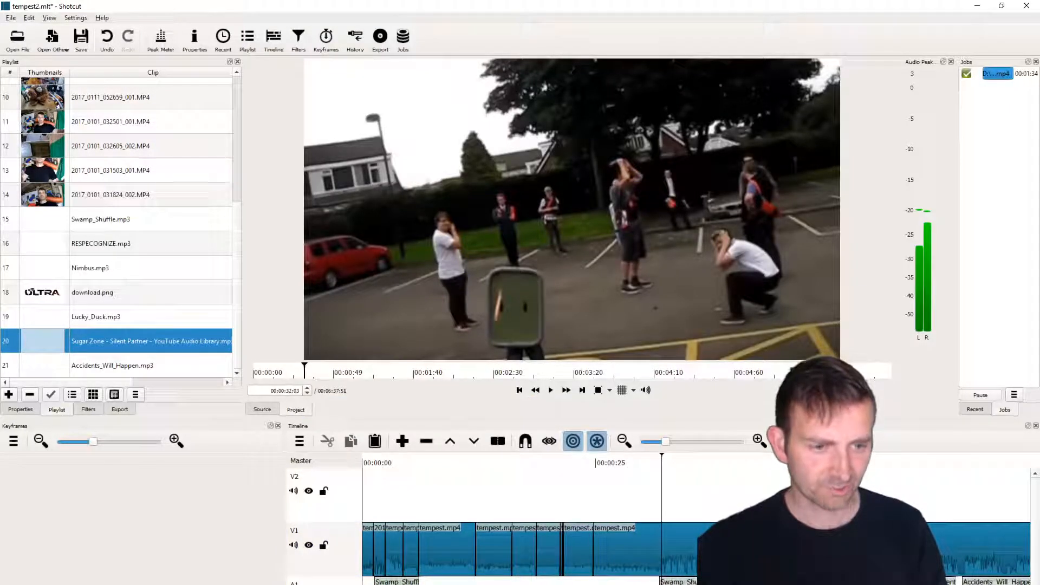
# - Try to insert the Sugar Zone track on A1 after the first Swamp_Shuffle.mp3 clip with rippling on, and undo it
pyautogui.moveTo(39, 345); pyautogui.dragTo(426, 583)
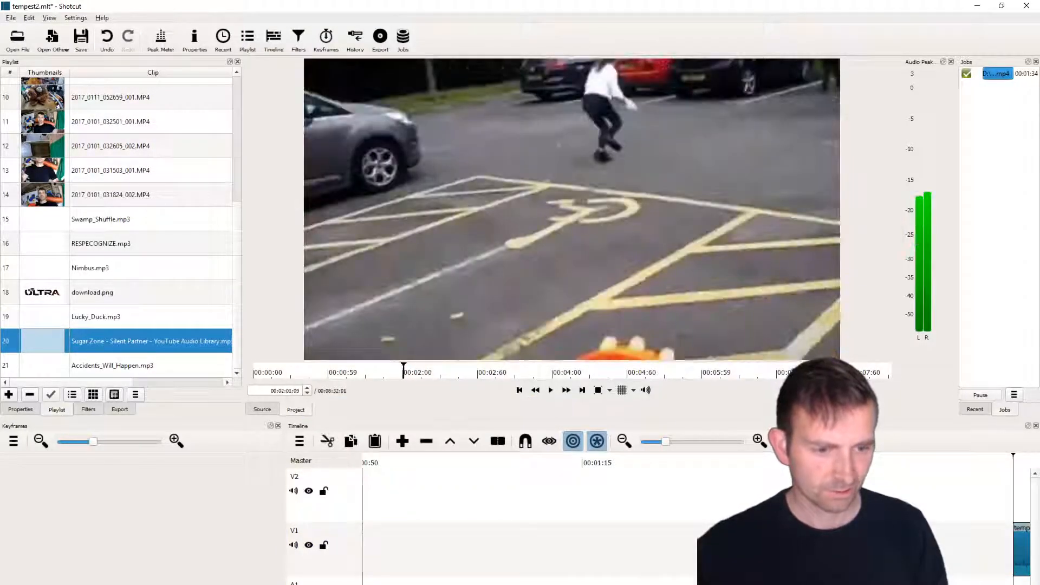
pyautogui.hscroll(-6, 528, 522)
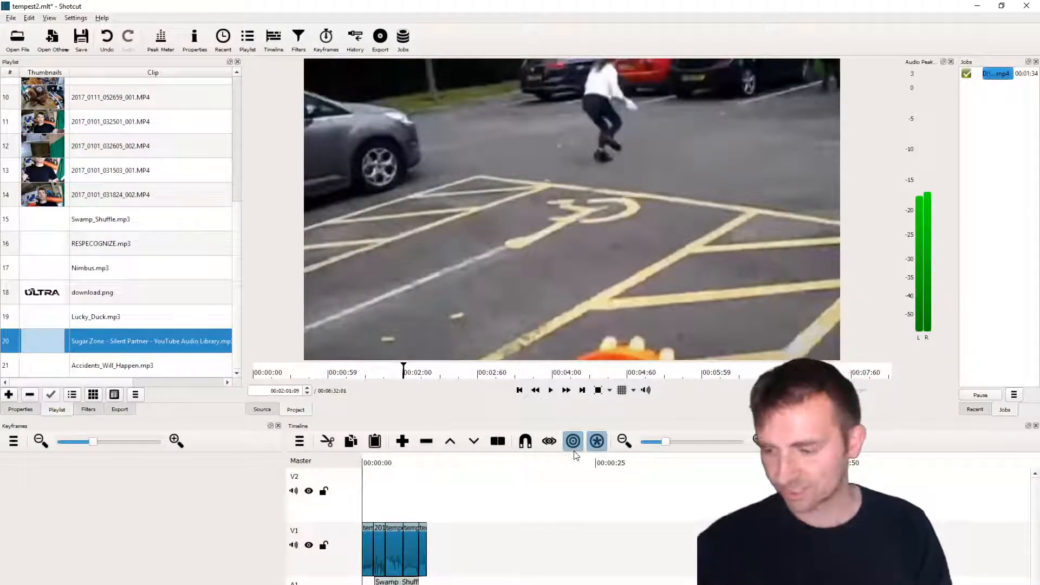
pyautogui.hotkey('ctrl', 'z')
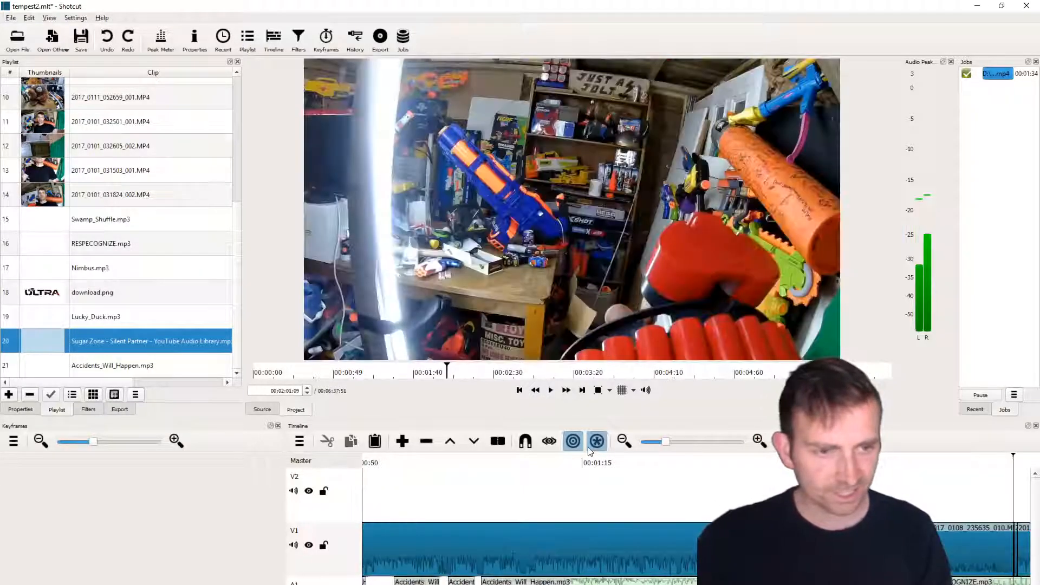
# - Turn off rippling for all tracks and place the Sugar Zone track on A1 right after the first Swamp_Shuffle.mp3 clip
pyautogui.hotkey('ctrl', 'y')
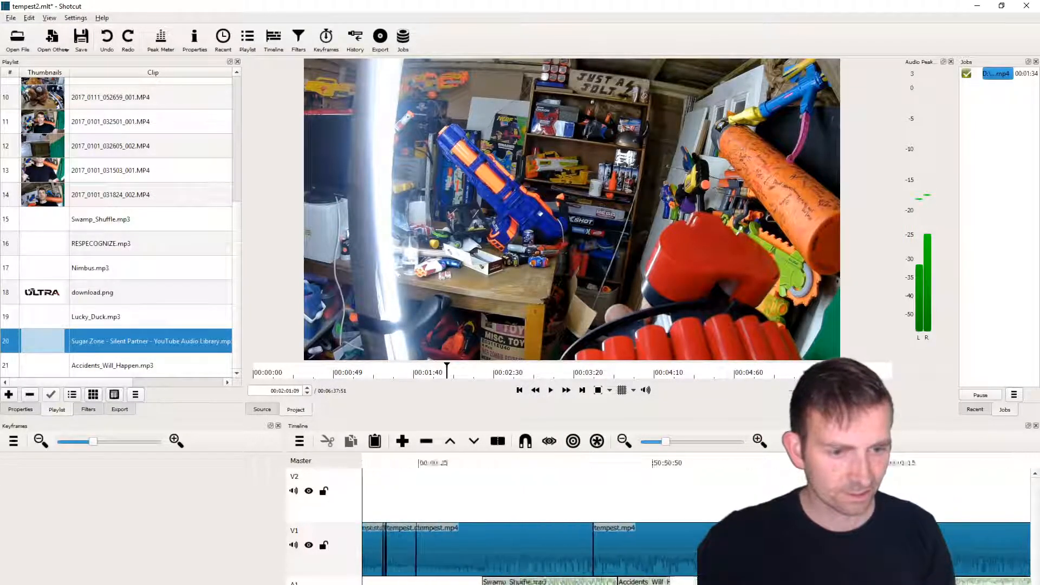
pyautogui.click(428, 465)
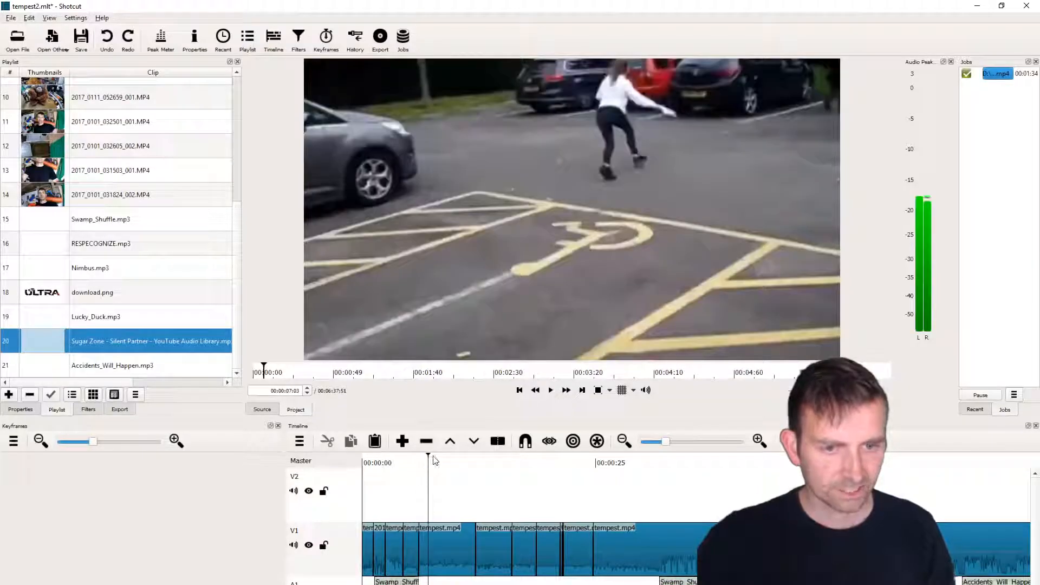
pyautogui.moveTo(89, 343); pyautogui.dragTo(422, 580)
pyautogui.scroll(8, 530, 536)
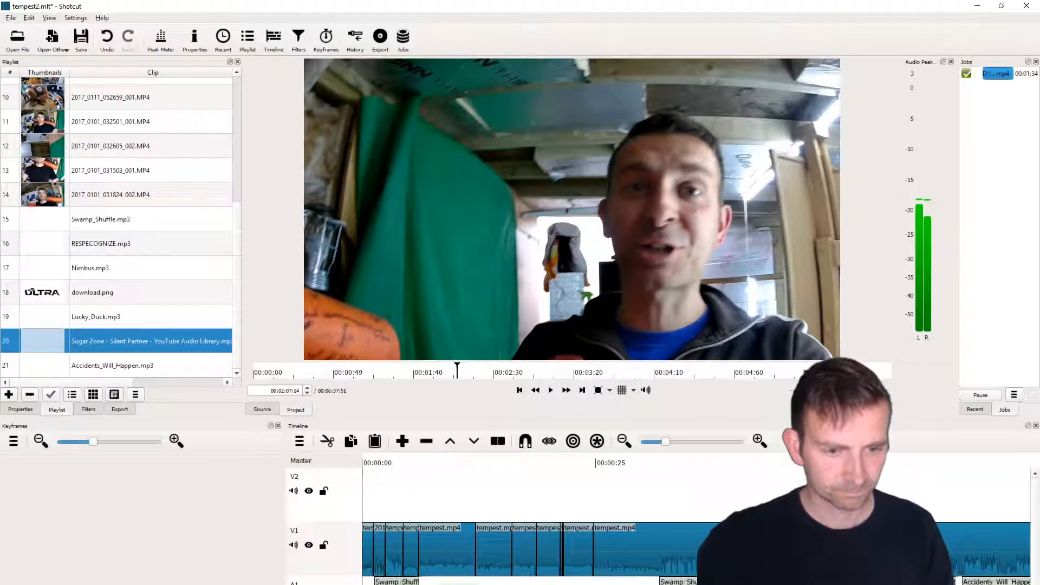
pyautogui.scroll(-8, 441, 548)
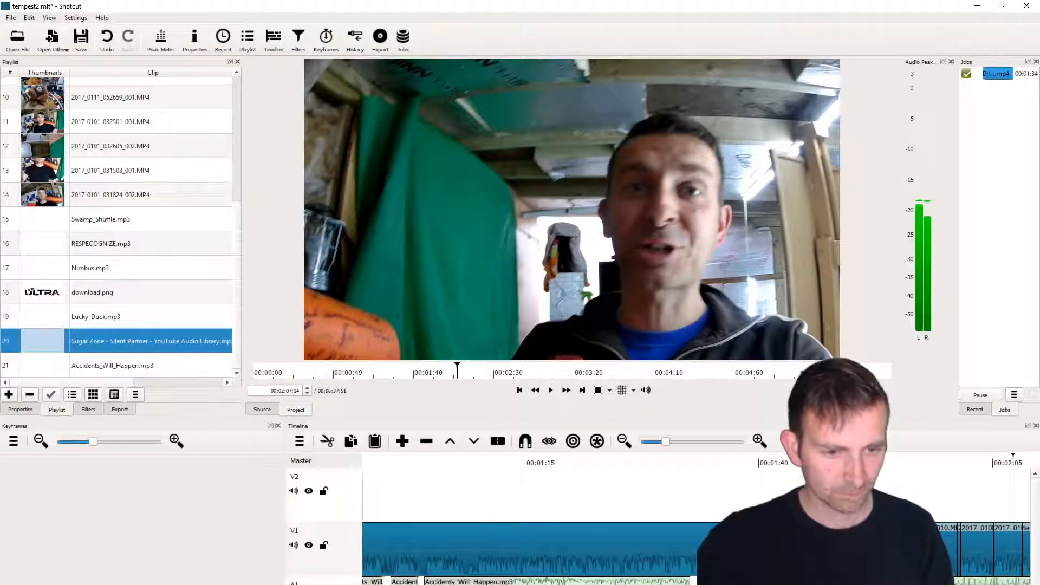
pyautogui.scroll(8, 529, 536)
# - Play the opening several times across the change from Swamp_Shuffle.mp3 to Sugar Zone to check the music transition and loudness
pyautogui.click(418, 461)
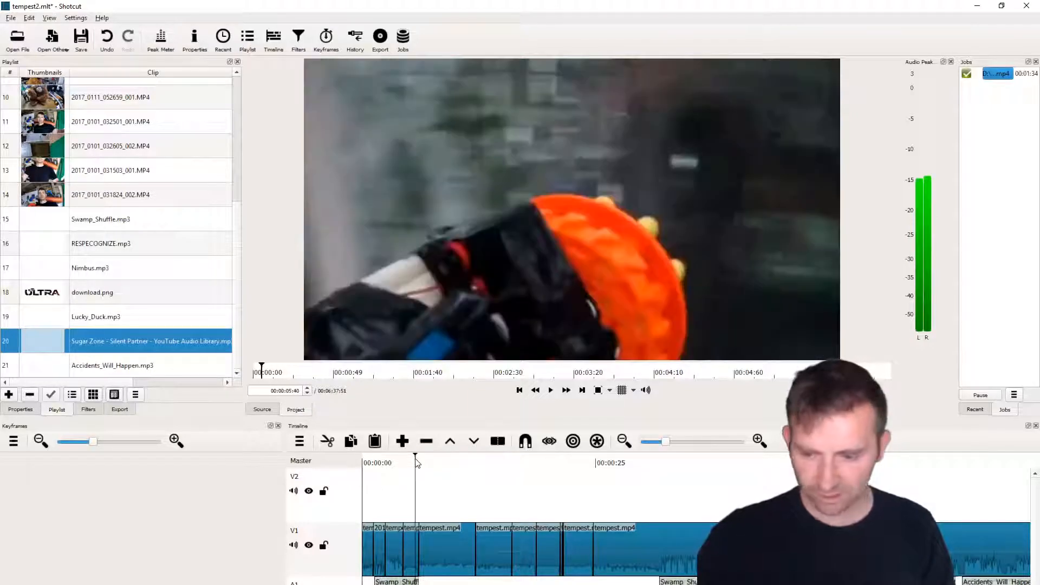
pyautogui.press('space')
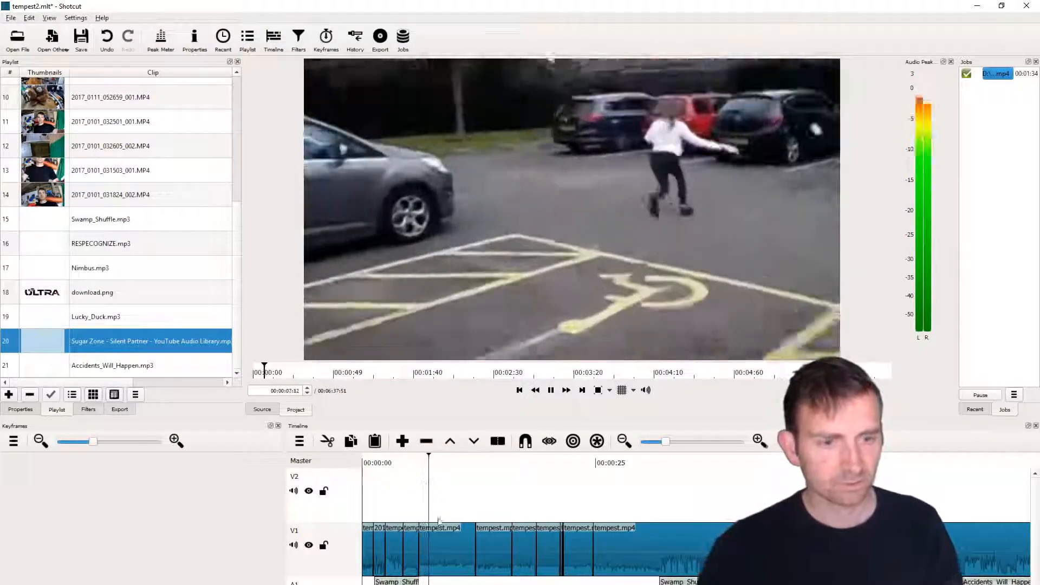
pyautogui.press('space')
pyautogui.click(415, 464)
pyautogui.press('space')
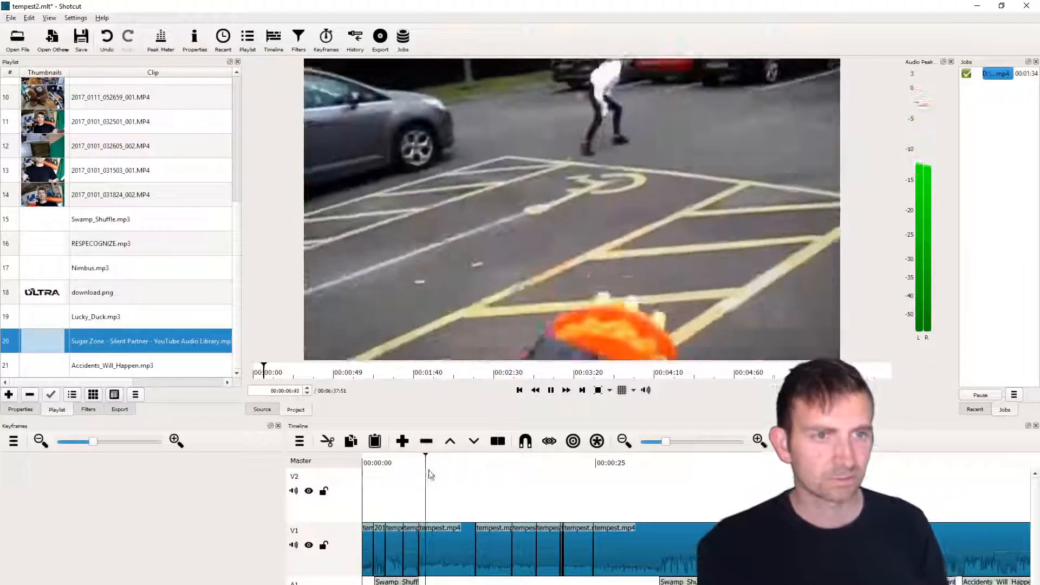
pyautogui.press('space')
pyautogui.click(397, 462)
pyautogui.press('space')
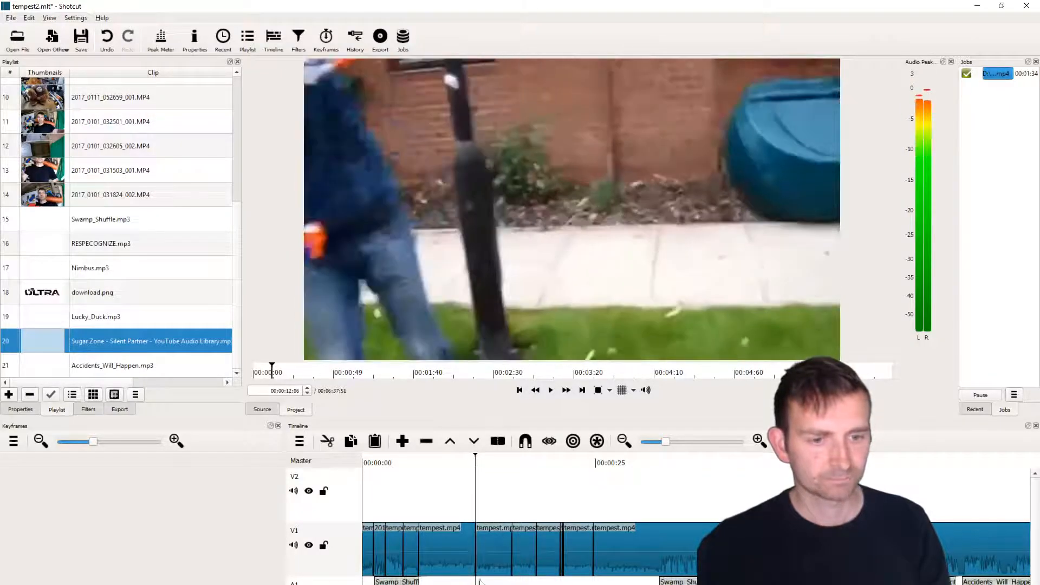
# - Add a Gain / Volume filter to the Sugar Zone clip and lower its level to -9.9 dB
pyautogui.click(88, 409)
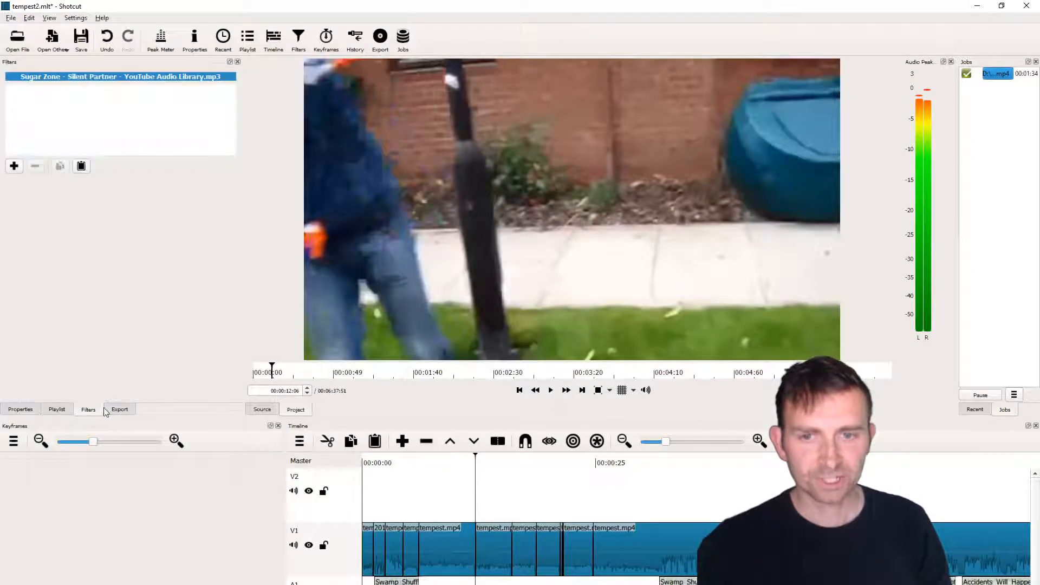
pyautogui.click(14, 165)
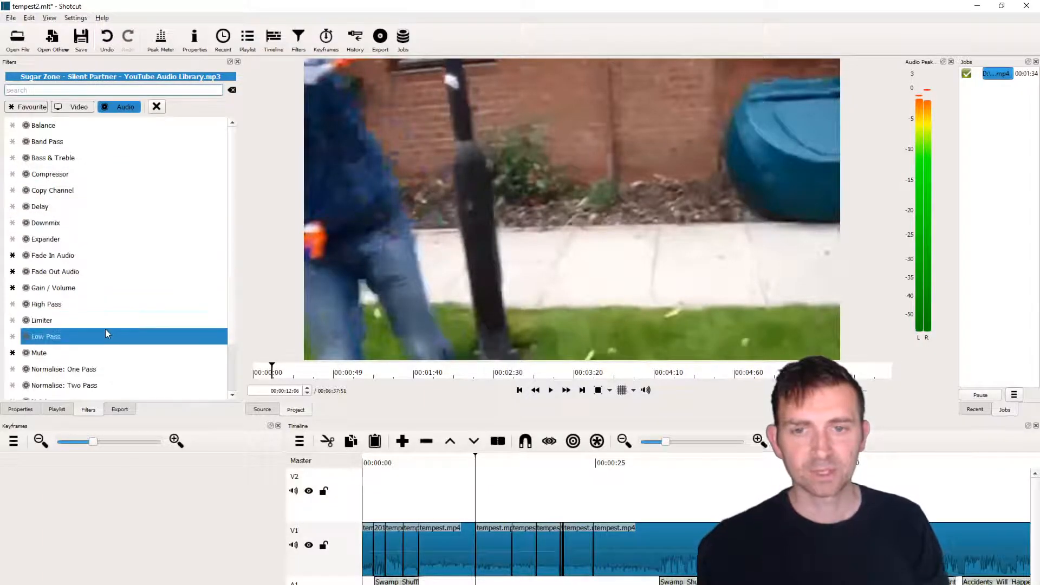
pyautogui.click(111, 286)
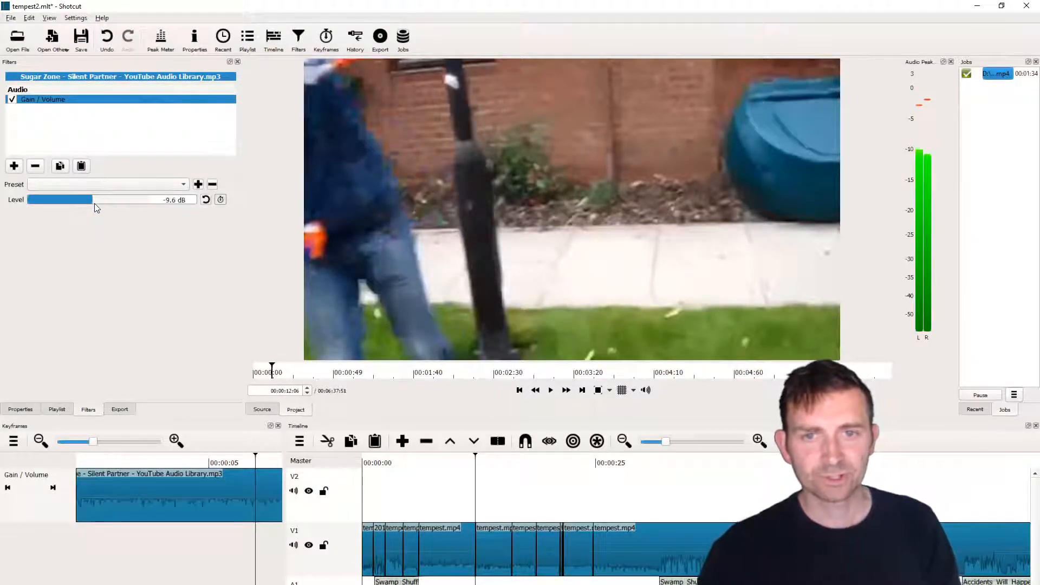
# - Play the opening with the quieter music and split the Sugar Zone clip on A1 at 00:00:24:44
pyautogui.click(391, 461)
pyautogui.press('space')
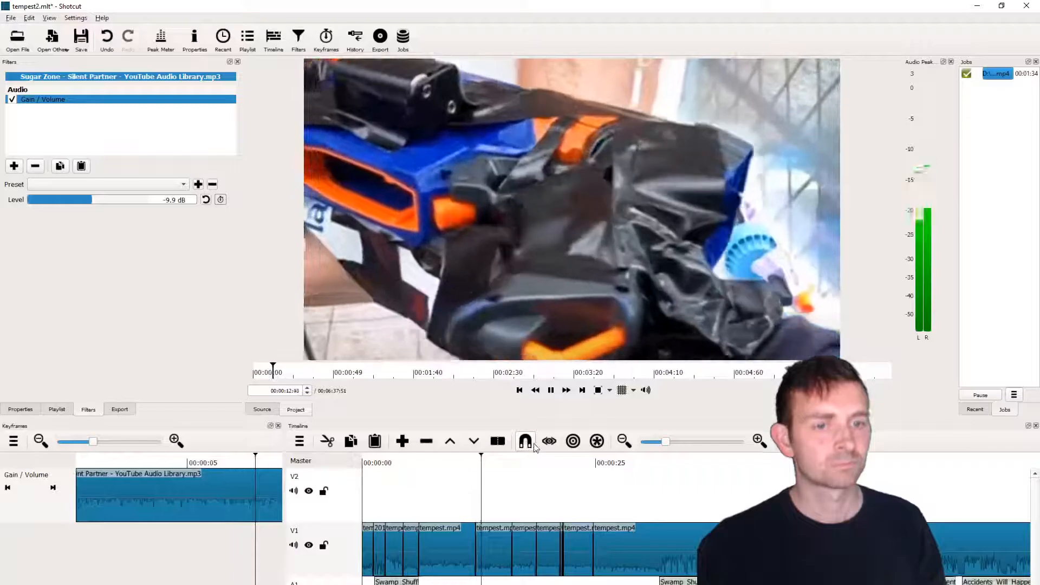
pyautogui.press('space')
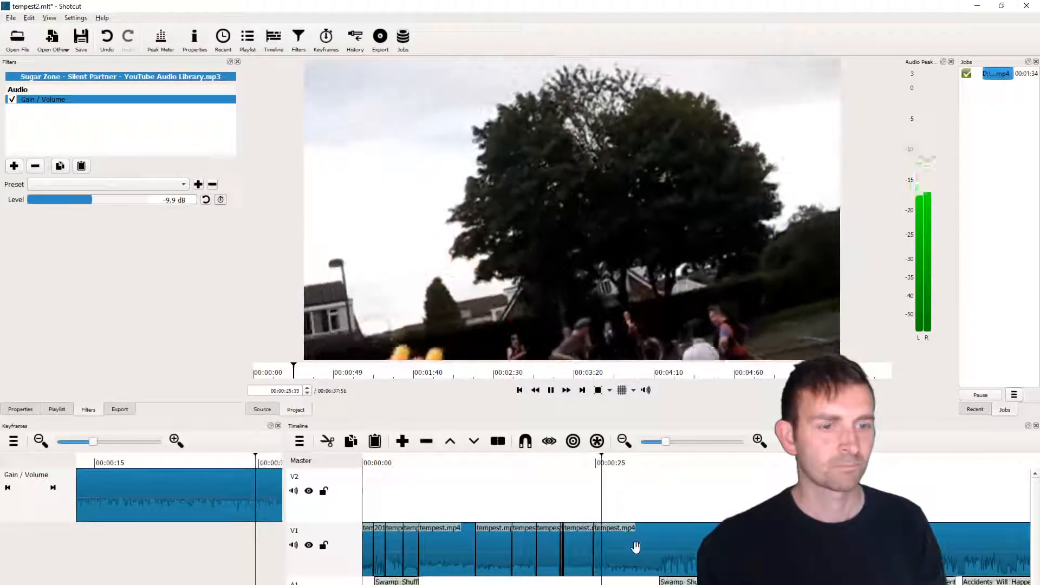
pyautogui.moveTo(592, 464); pyautogui.dragTo(595, 470)
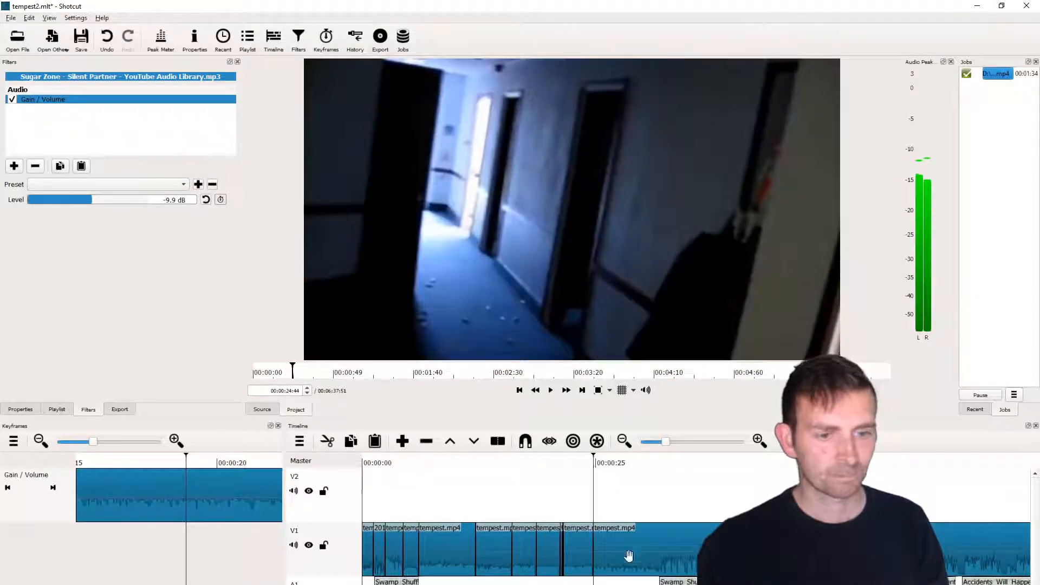
pyautogui.press('s')
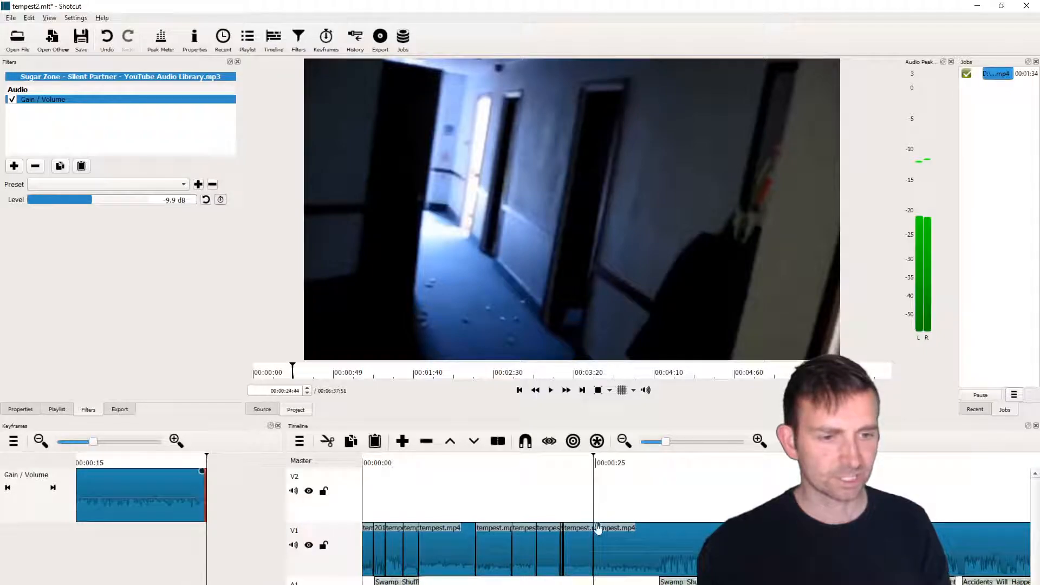
# - Replay the start of the car park shot and extend the Sugar Zone clip on A1 to 00:00:29:02
pyautogui.click(575, 465)
pyautogui.press('space')
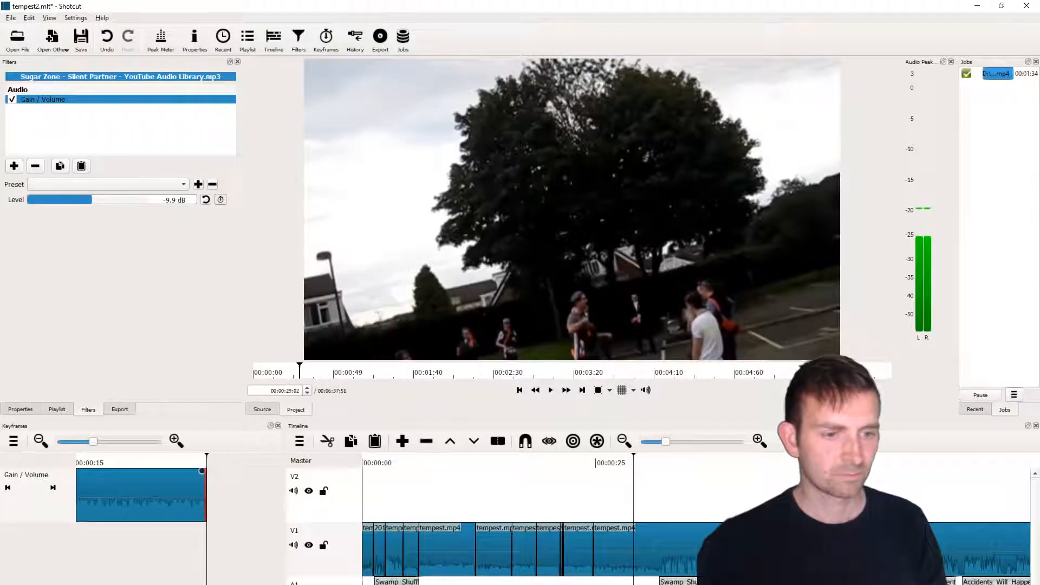
pyautogui.click(607, 466)
pyautogui.press('space')
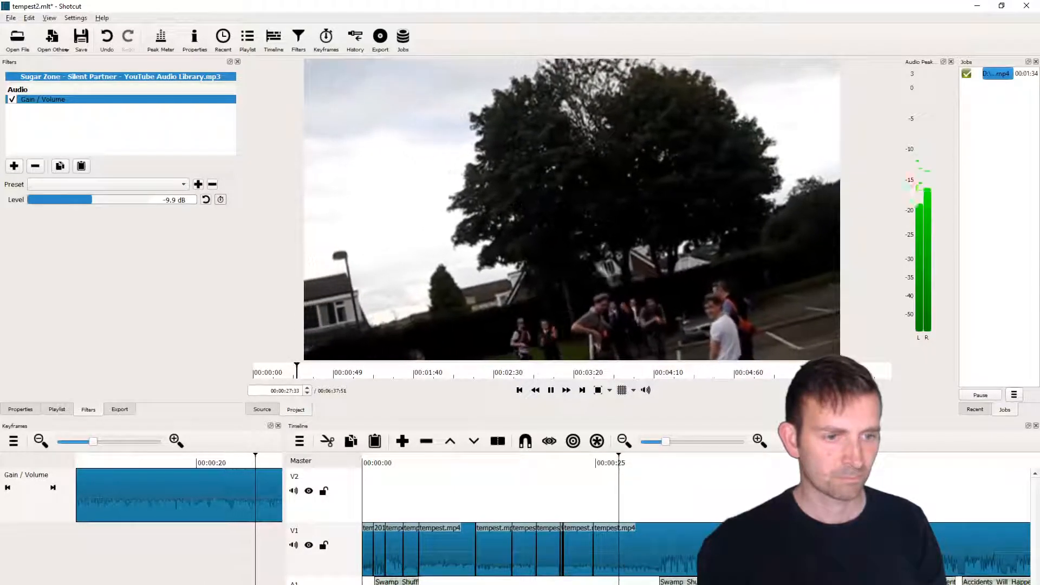
pyautogui.press('space')
# - Add a short audio fade-out to the end of the Sugar Zone clip on A1 and replay that passage
pyautogui.moveTo(634, 584); pyautogui.dragTo(626, 583)
pyautogui.press('space')
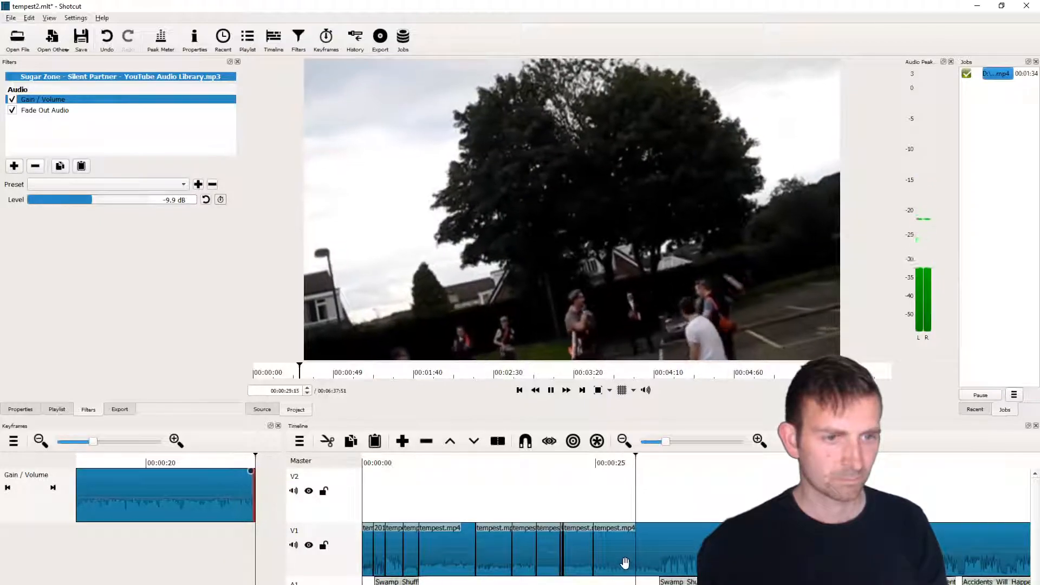
pyautogui.click(605, 465)
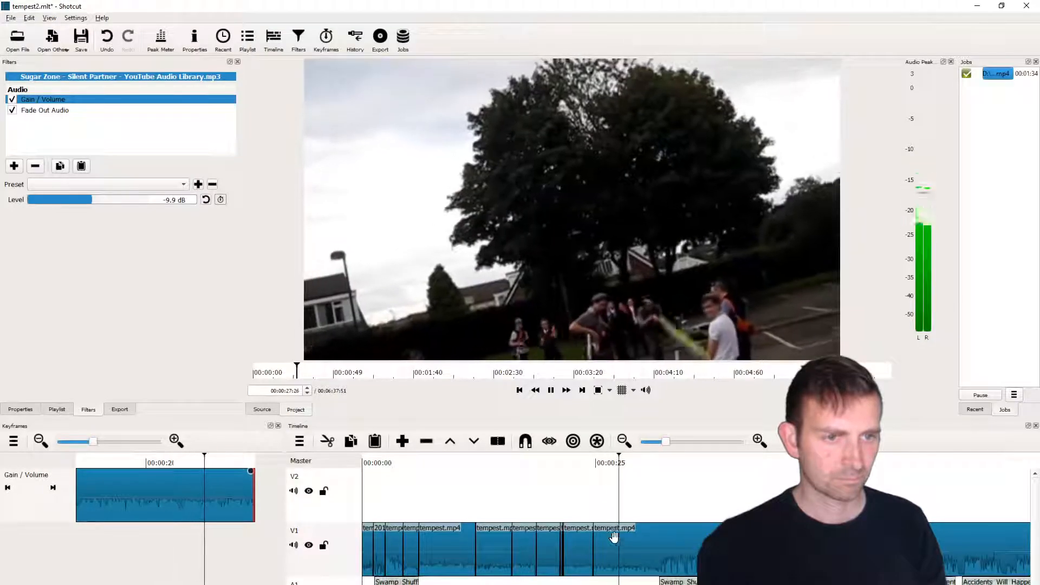
# - Replay the car park shot from about 00:00:26 into the orange drum shot to check the music's fade-out
pyautogui.press('space')
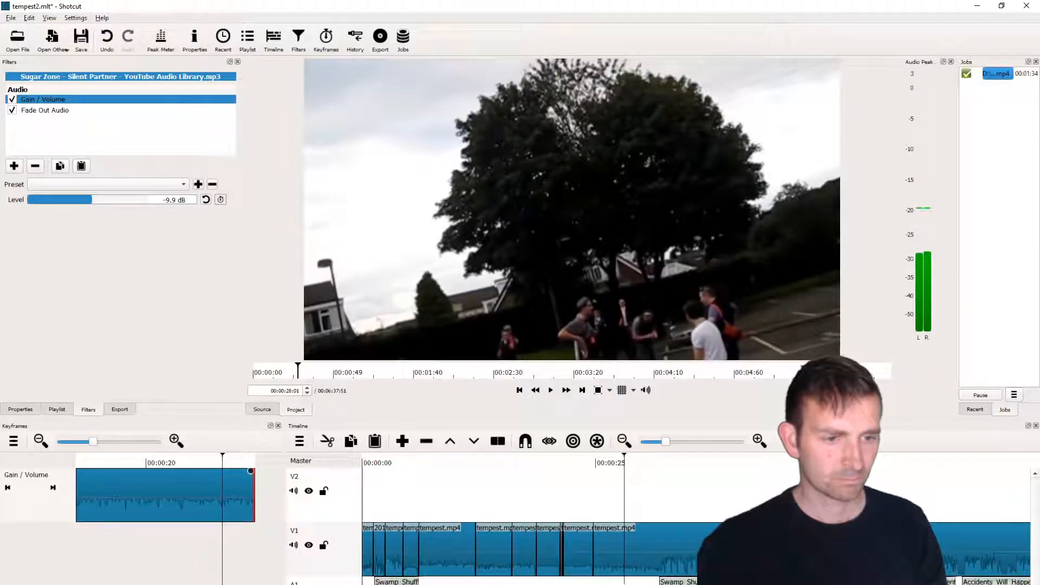
pyautogui.click(608, 465)
pyautogui.press('space')
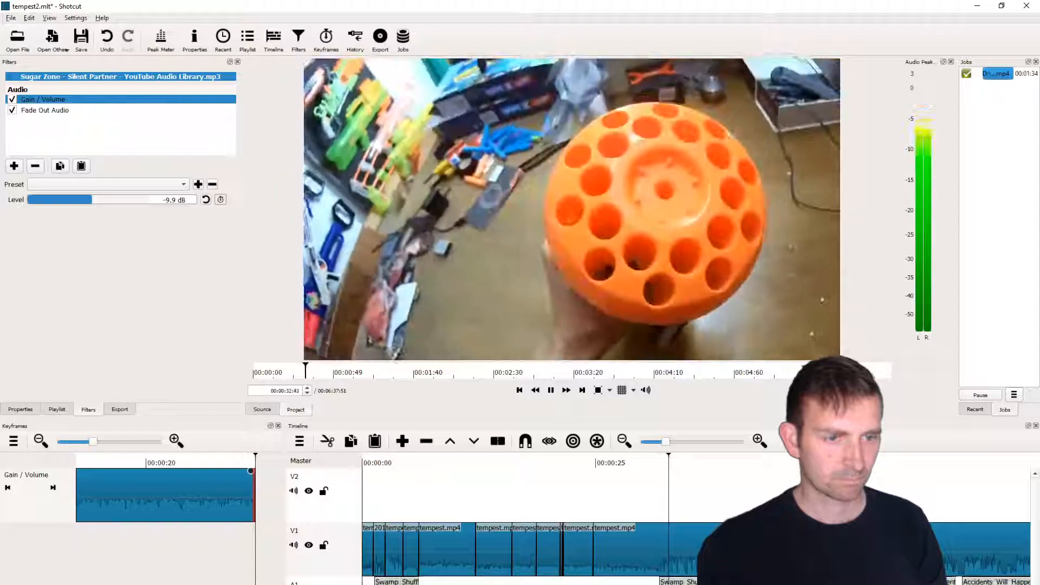
pyautogui.click(551, 390)
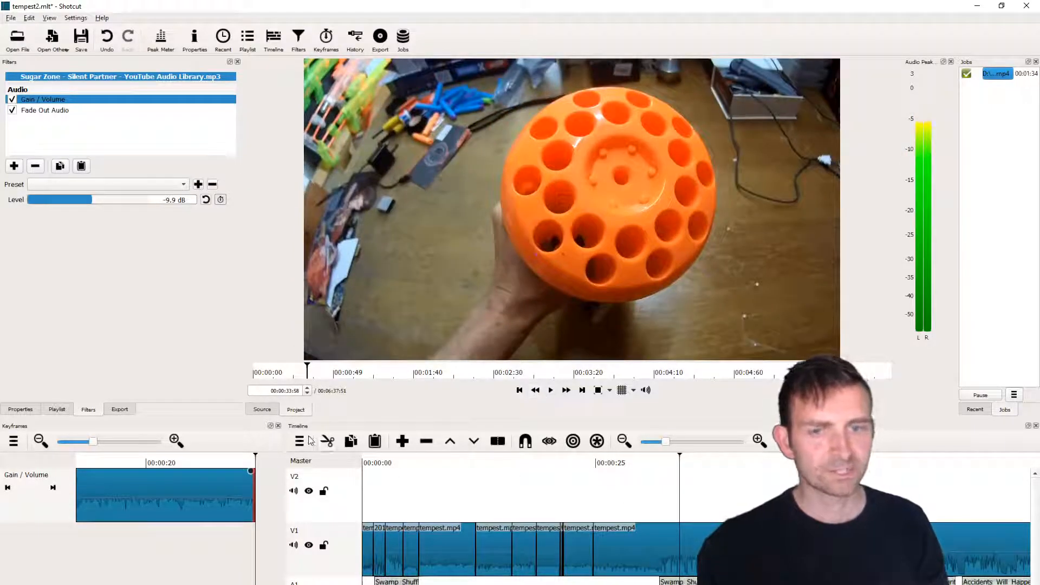
# - Open the export settings and play the opening footage from about 00:00:14 to the end of the Sugar Zone clip
pyautogui.click(110, 410)
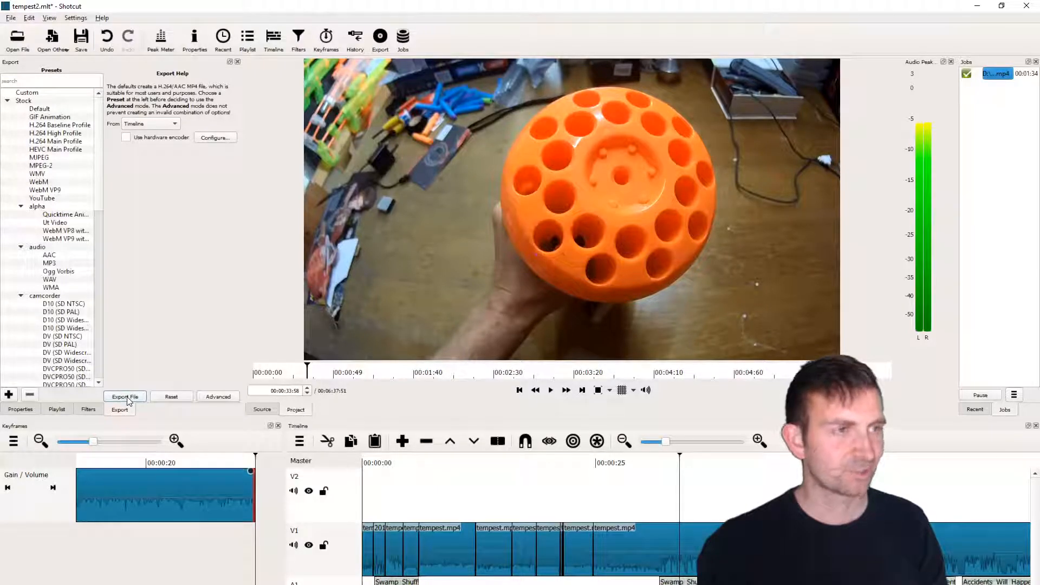
pyautogui.click(497, 465)
pyautogui.press('space')
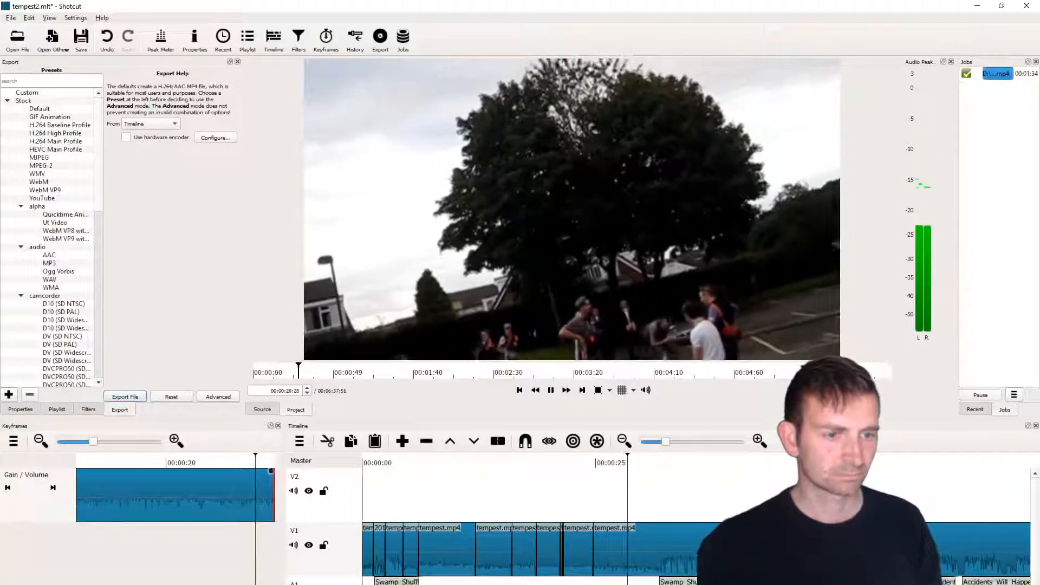
pyautogui.press('space')
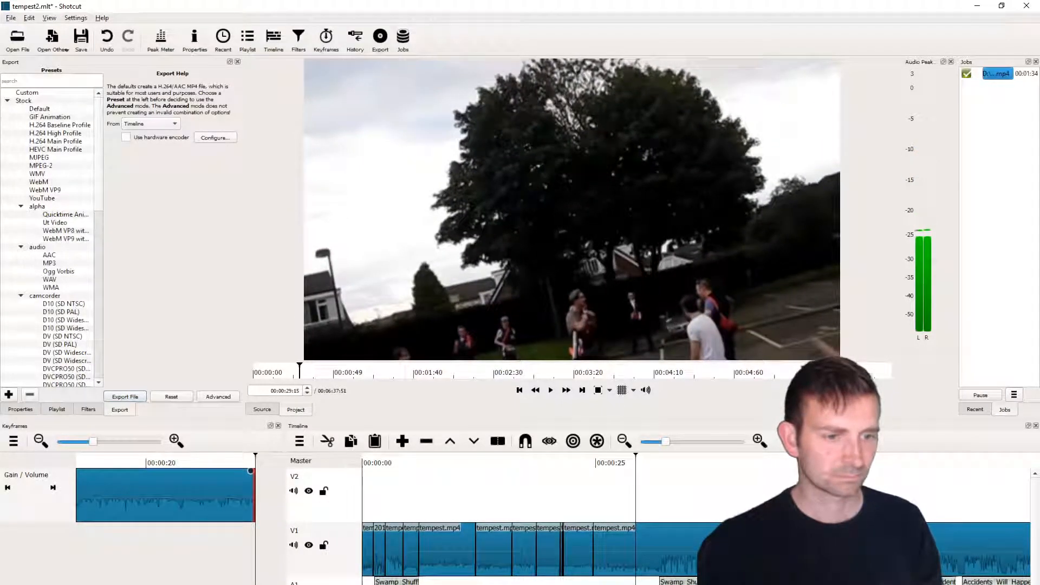
# - Replay the car park shot and the transition into the orange drum shot to judge the audio levels again
pyautogui.click(604, 465)
pyautogui.press('space')
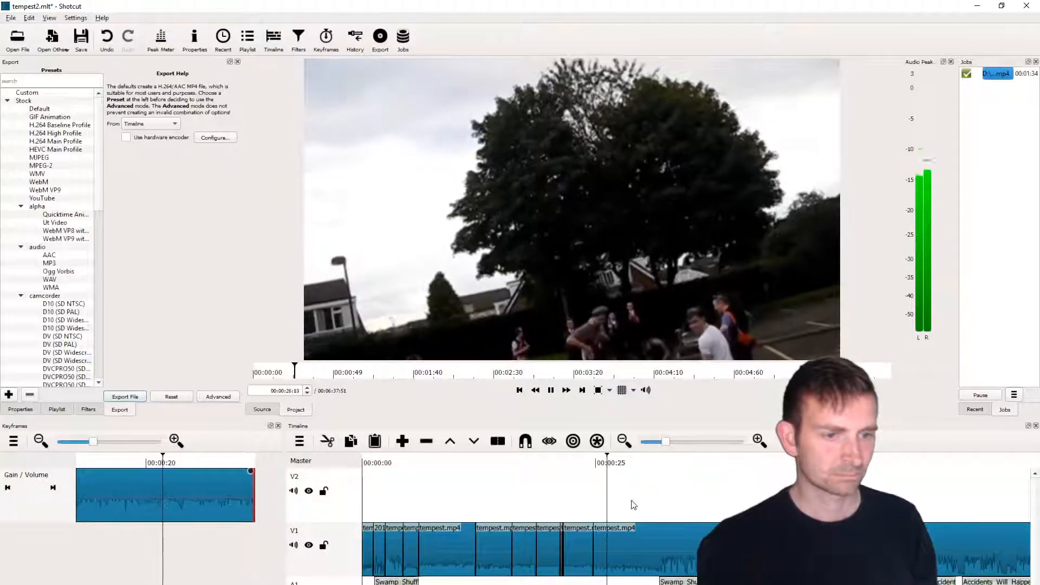
pyautogui.press('space')
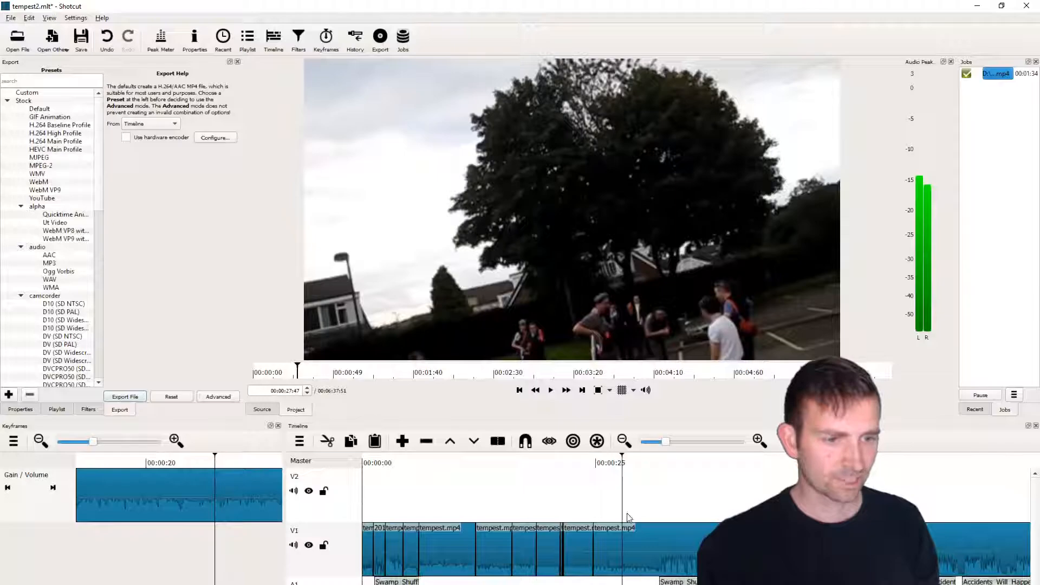
pyautogui.press('space')
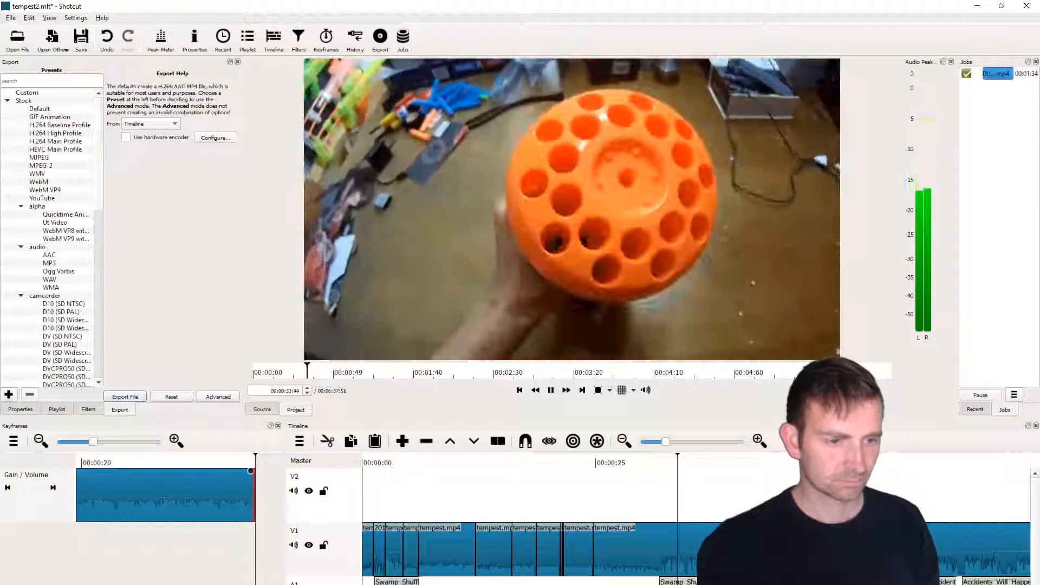
pyautogui.click(627, 465)
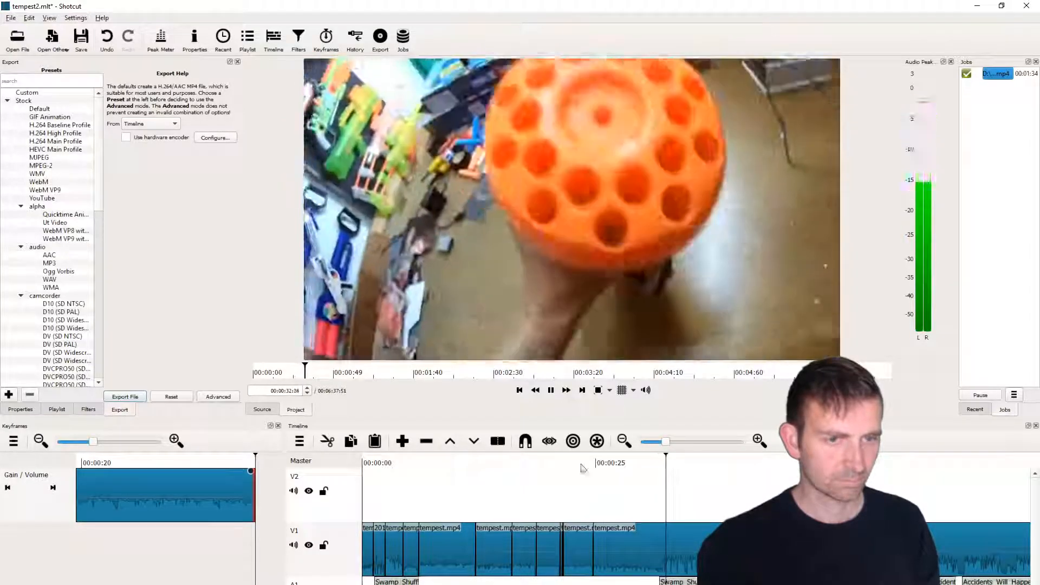
pyautogui.press('space')
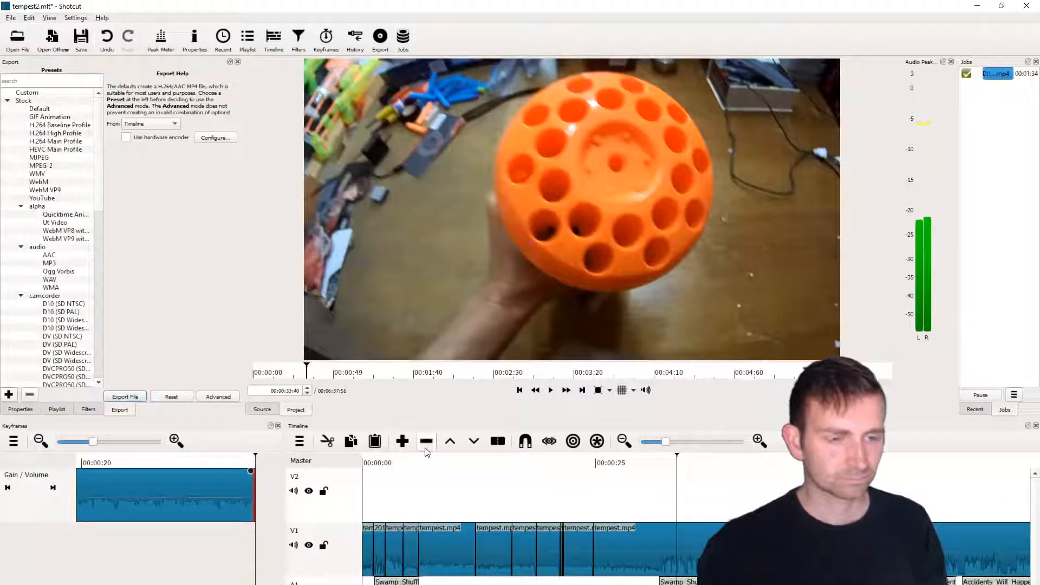
# - Preview the opening between about 00:00:04 and 00:00:07, select the short tempest.mp4 clip on V1 at 00:00:05, and show its filters
pyautogui.click(428, 464)
pyautogui.press('space')
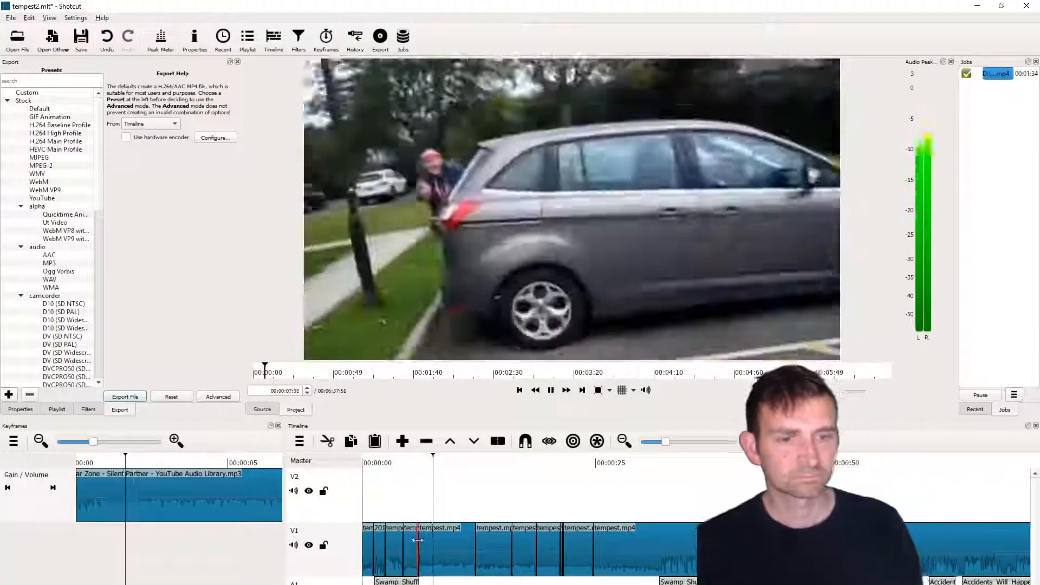
pyautogui.click(402, 465)
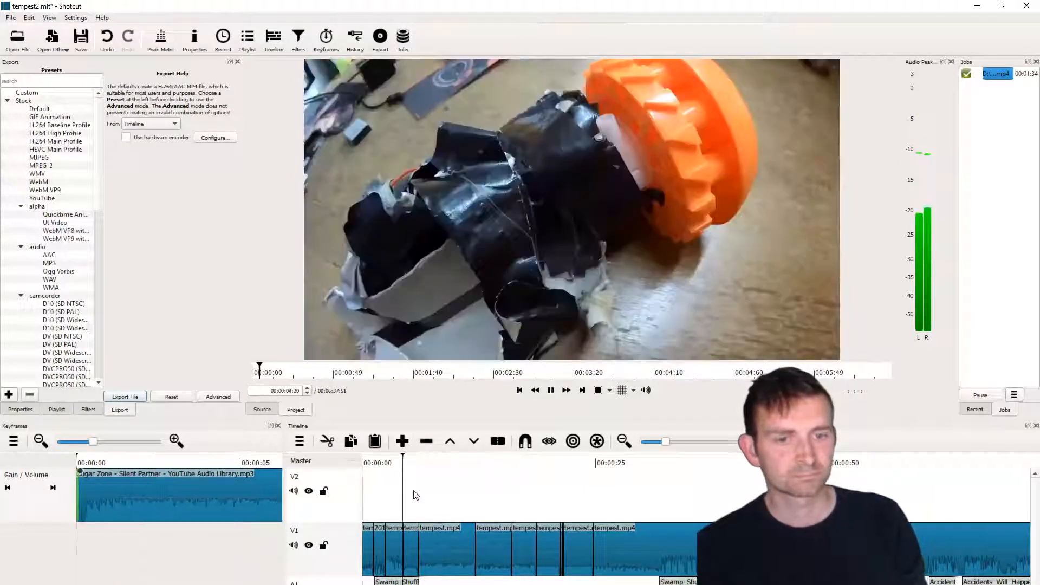
pyautogui.press('space')
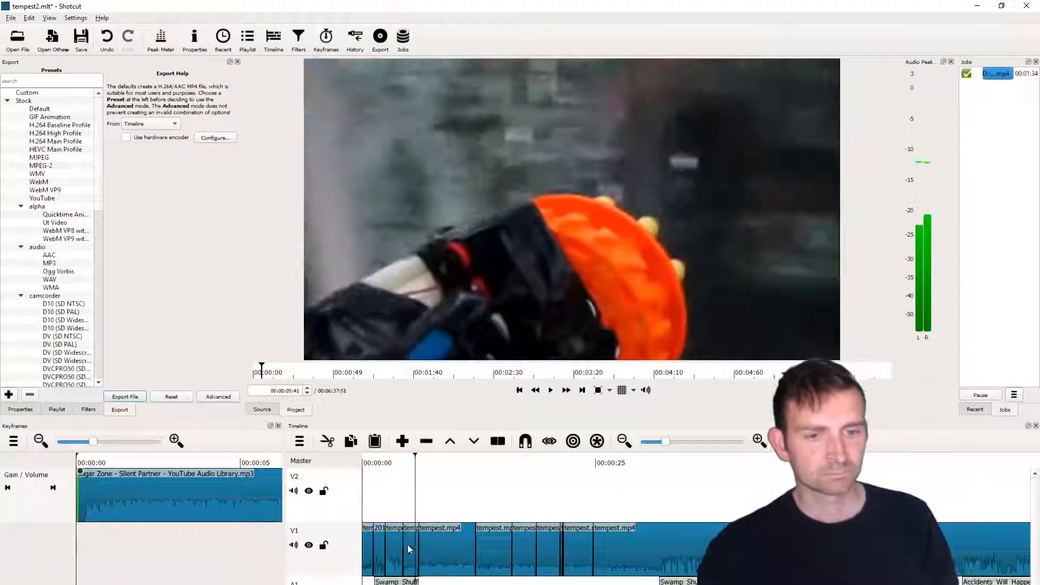
pyautogui.click(407, 544)
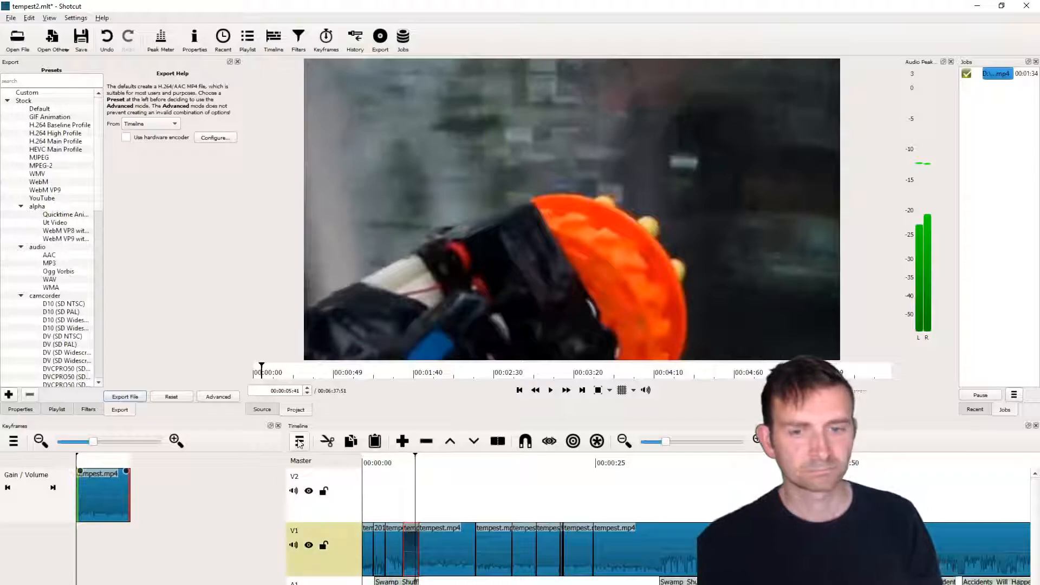
pyautogui.click(31, 411)
pyautogui.click(61, 412)
pyautogui.click(85, 410)
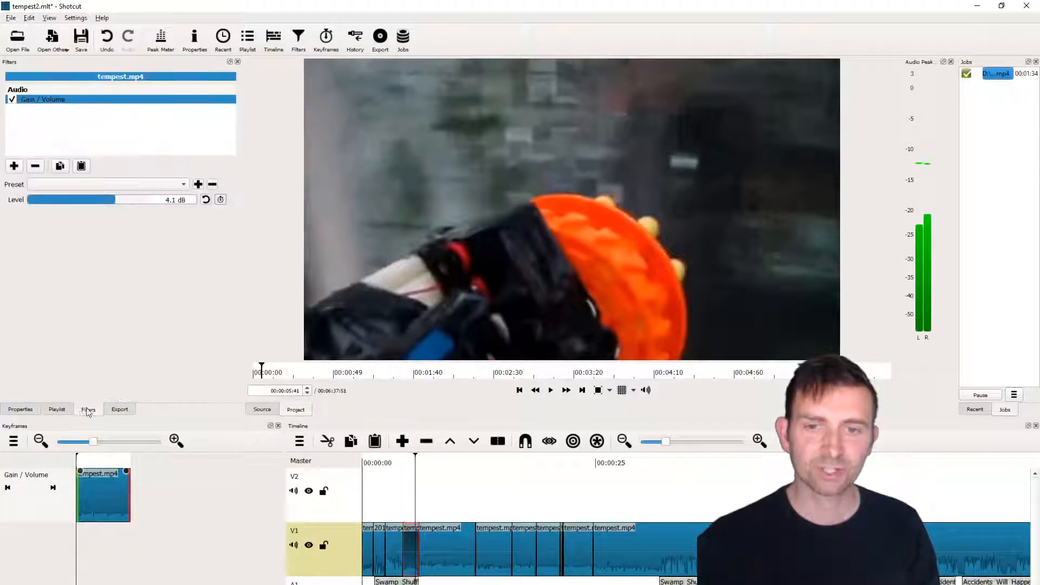
# - Add a Text: Simple video filter to the selected tempest.mp4 clip
pyautogui.click(15, 166)
pyautogui.scroll(-1, 70, 352)
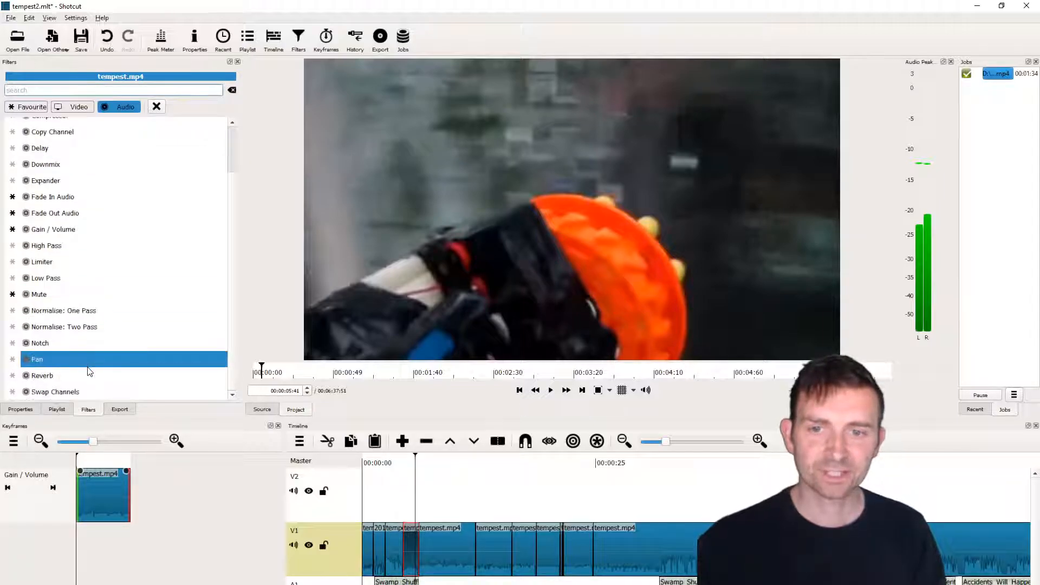
pyautogui.click(73, 107)
pyautogui.scroll(-3, 87, 325)
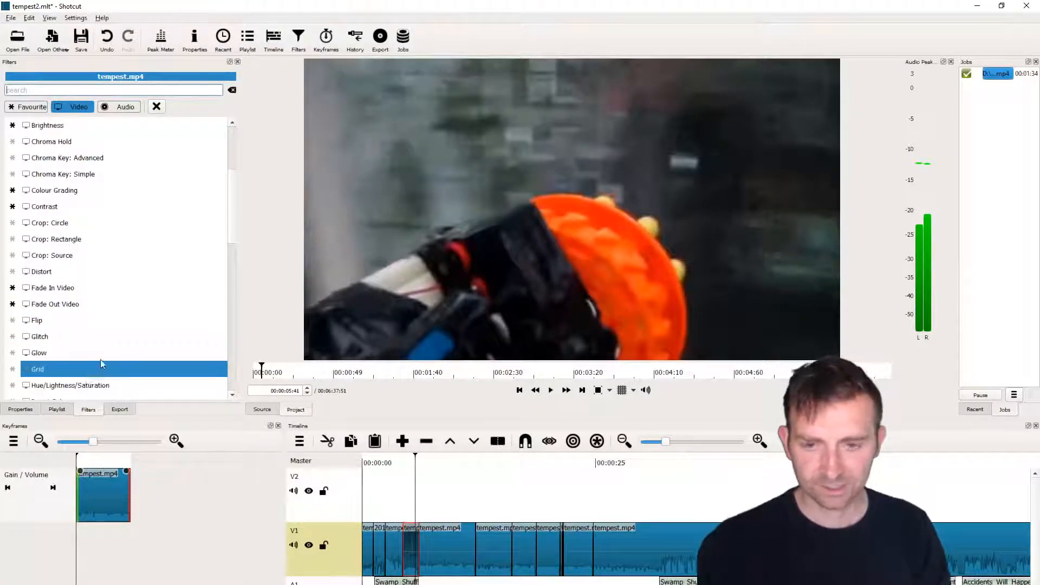
pyautogui.scroll(-10, 101, 364)
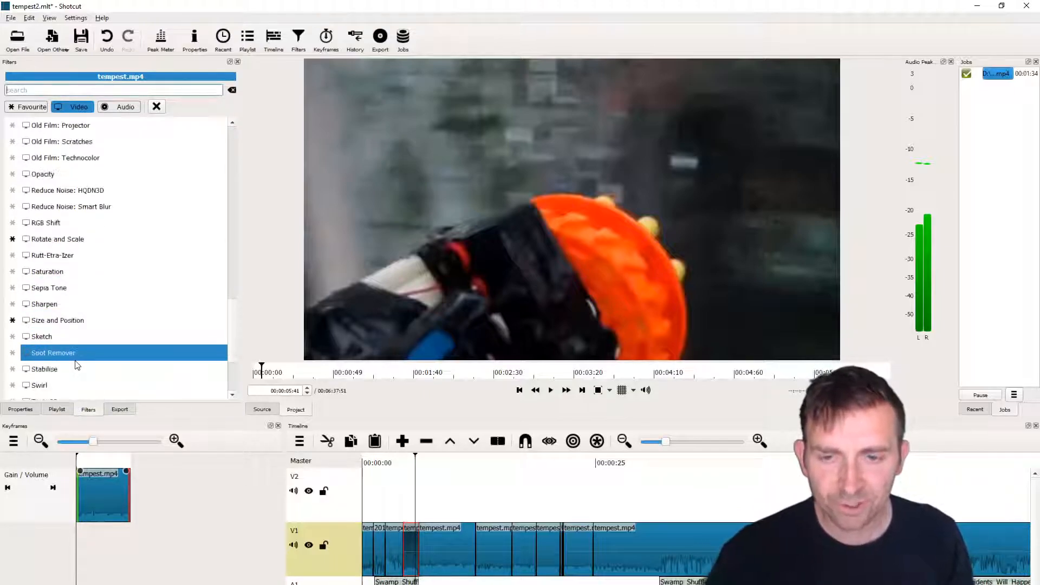
pyautogui.scroll(-1, 66, 369)
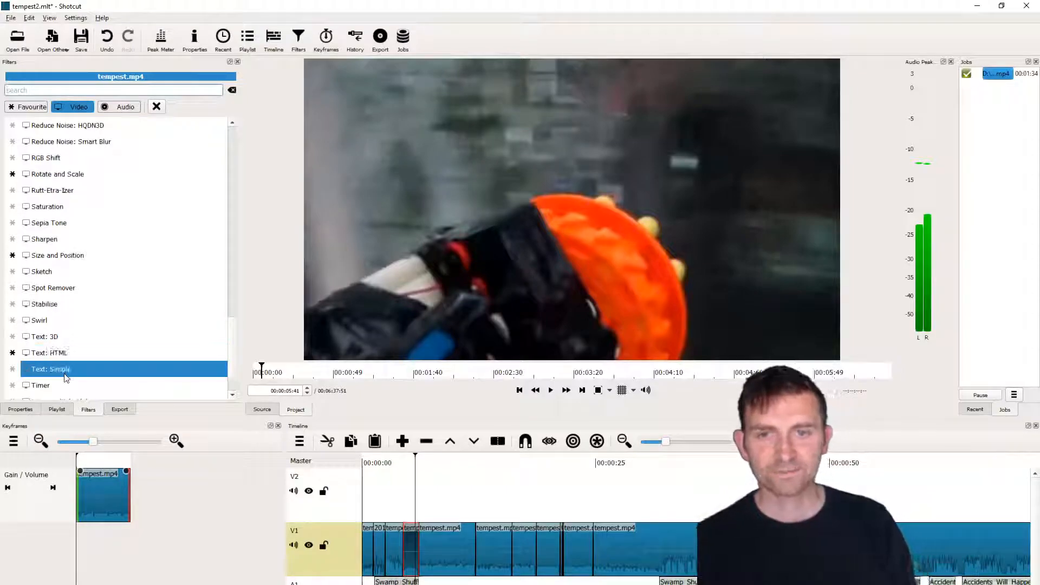
pyautogui.click(80, 369)
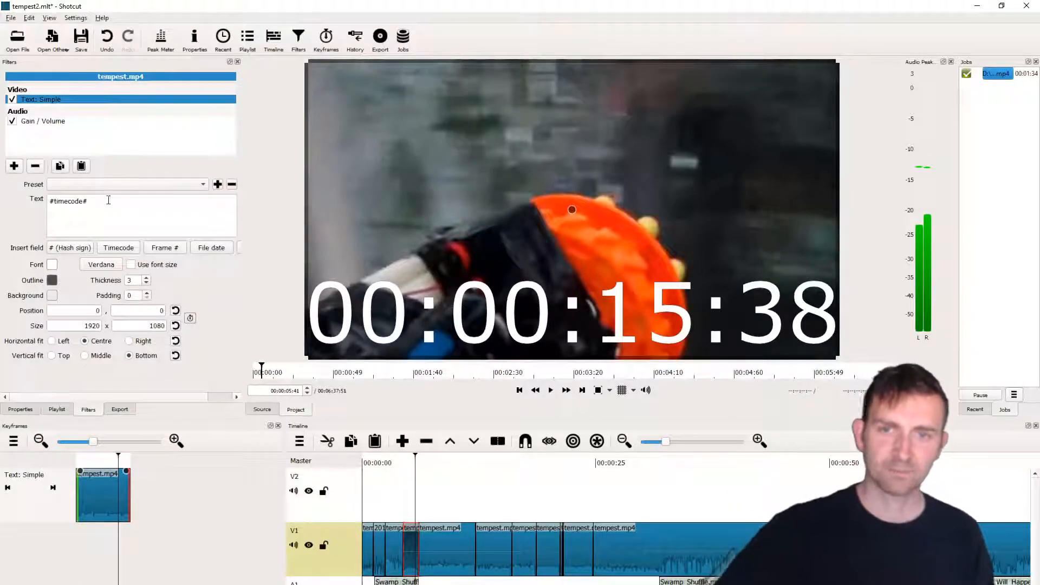
# - Replace the text filter's timecode placeholder with "Vintage justajolt footage" and begin a second line with "(in case"
pyautogui.moveTo(105, 203); pyautogui.dragTo(15, 208)
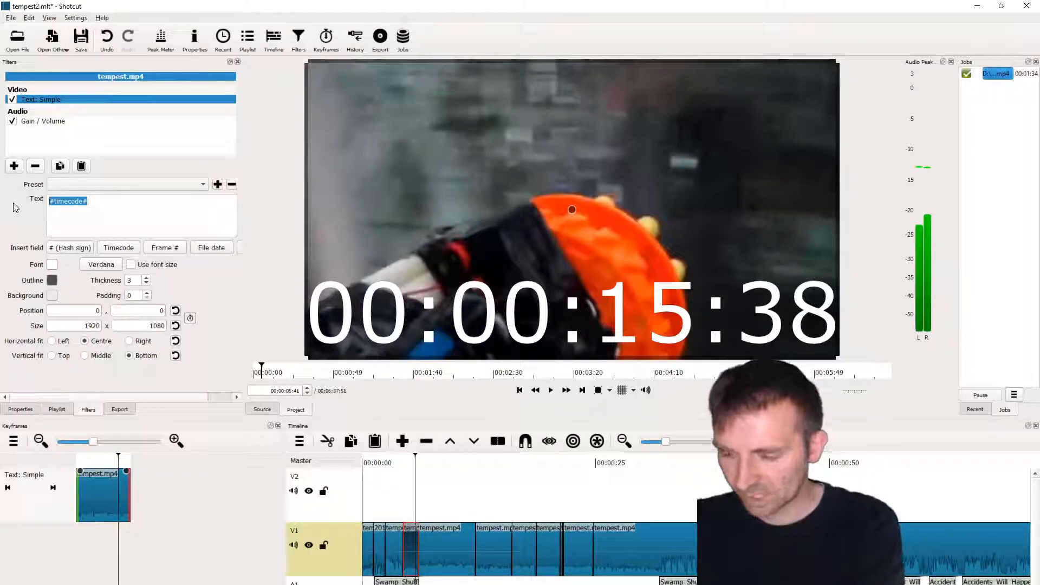
pyautogui.write('Vintage ')
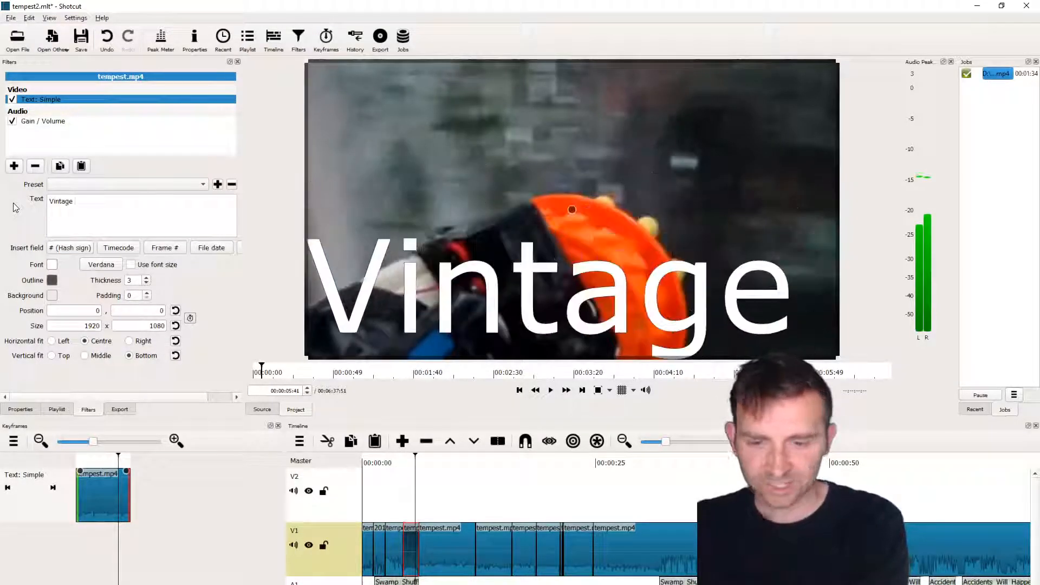
pyautogui.write('justajolt')
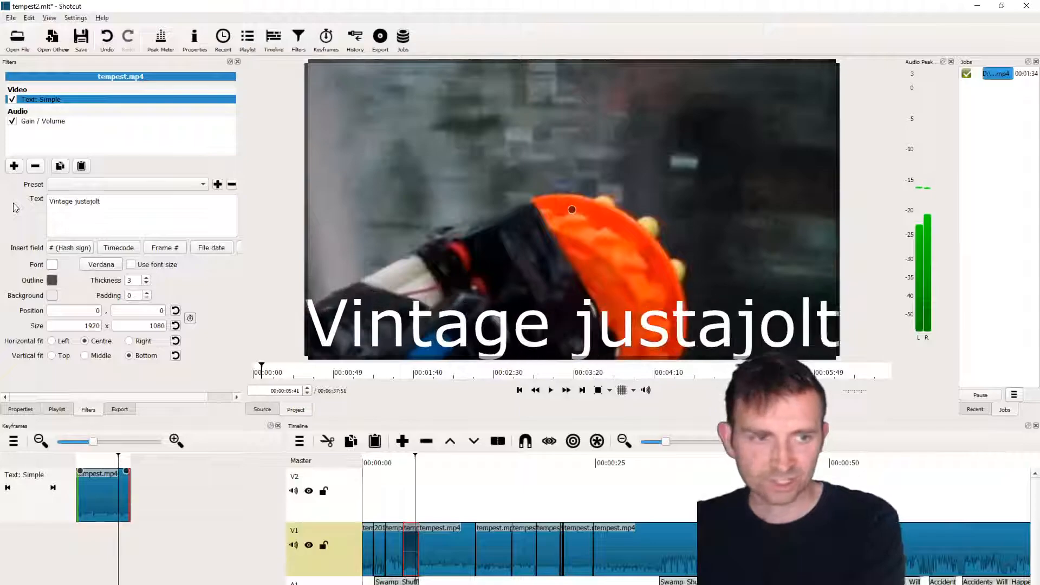
pyautogui.write(' footage')
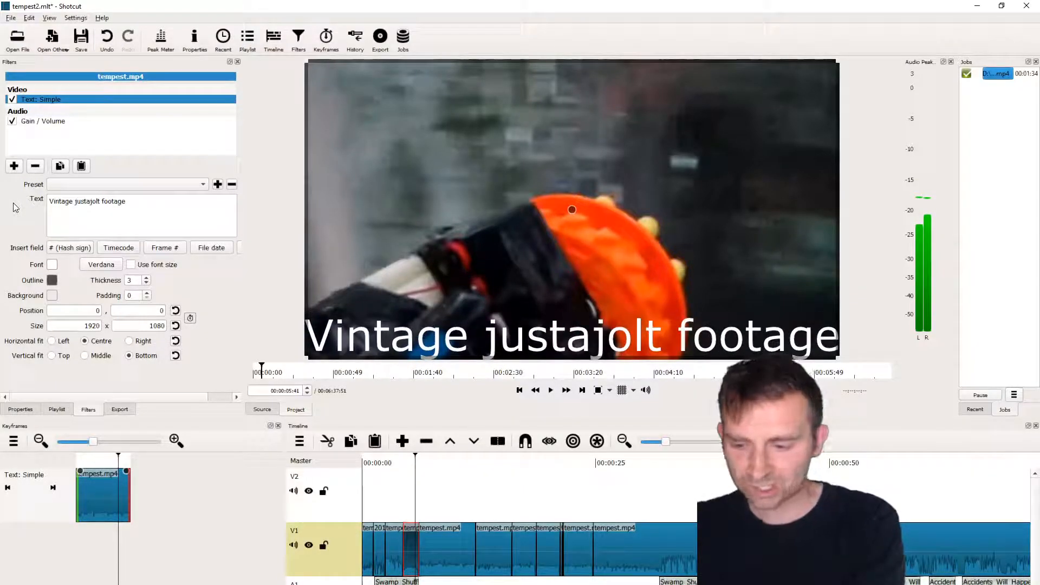
pyautogui.press('Return')
pyautogui.write('(')
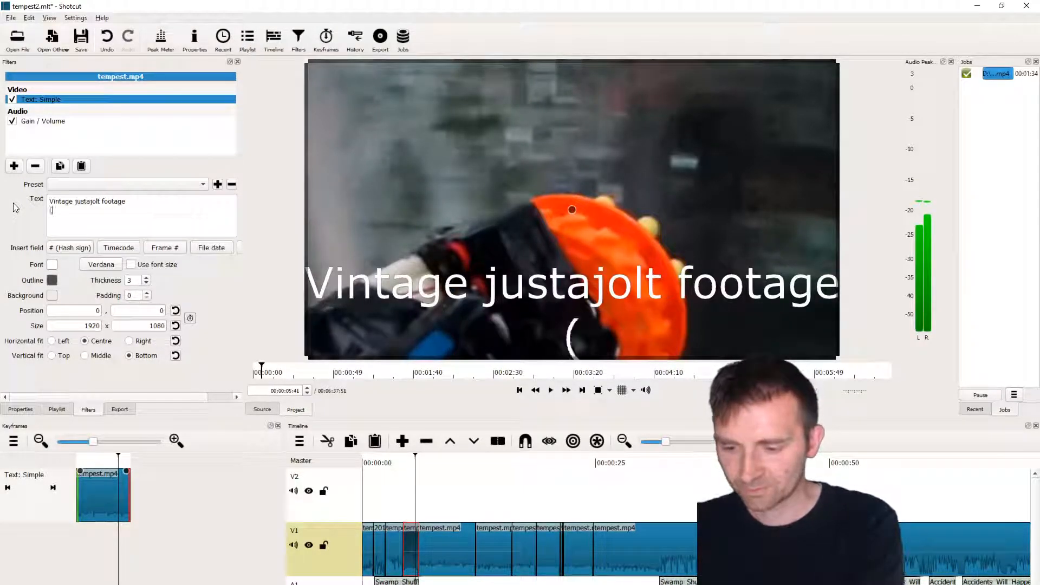
pyautogui.write('in case')
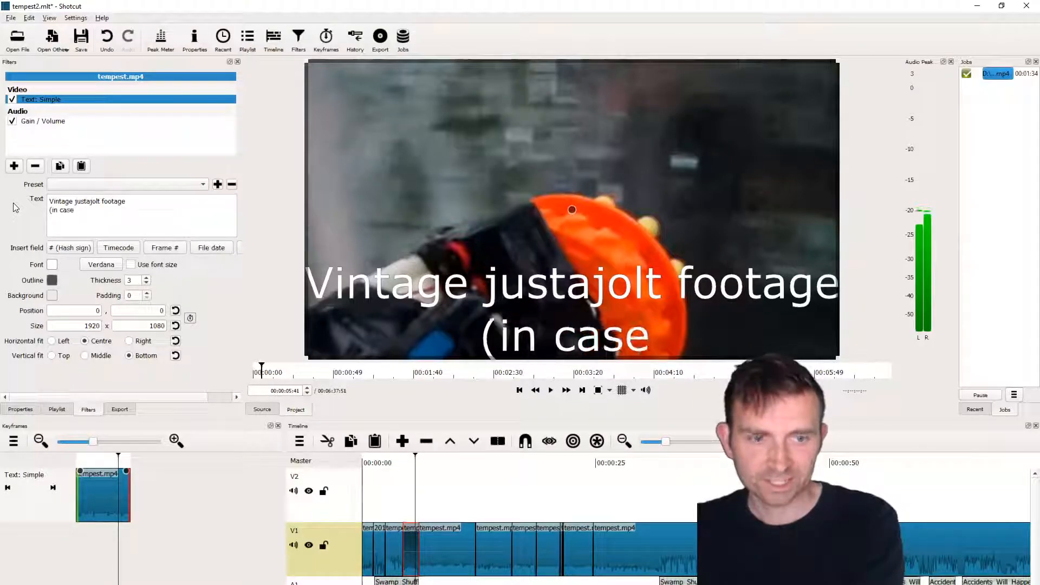
# - Continue the caption's second line with "the quality hasn't improved..."
pyautogui.write(' the ca')
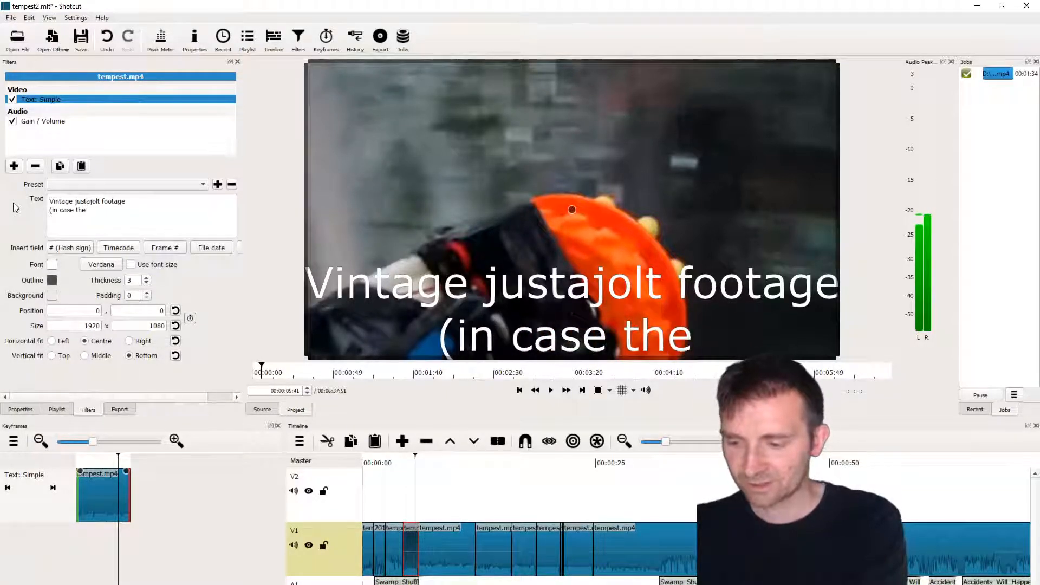
pyautogui.press('BackSpace')
pyautogui.press('BackSpace')
pyautogui.write('quali')
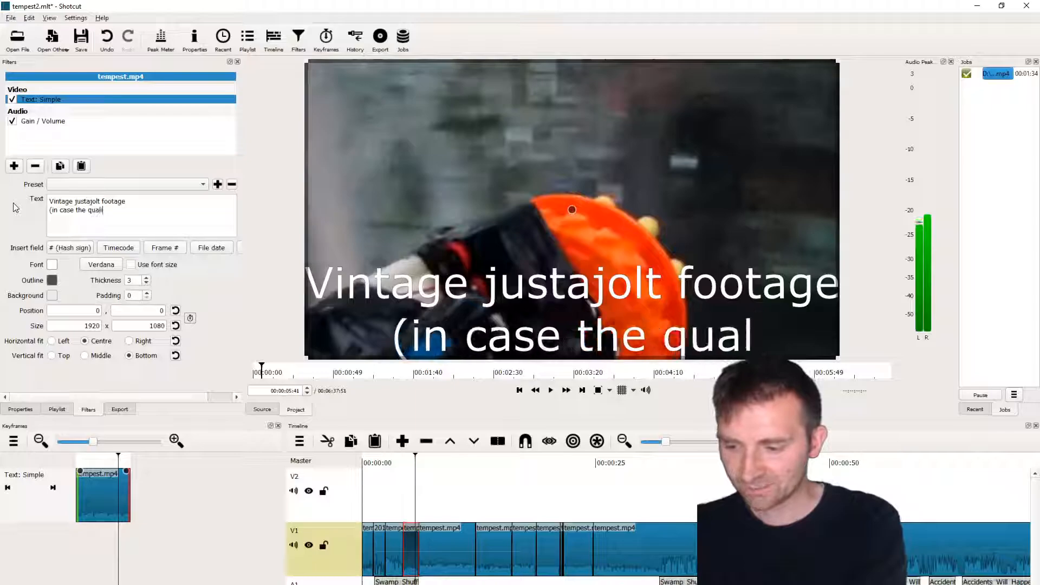
pyautogui.write("ty hasn't ")
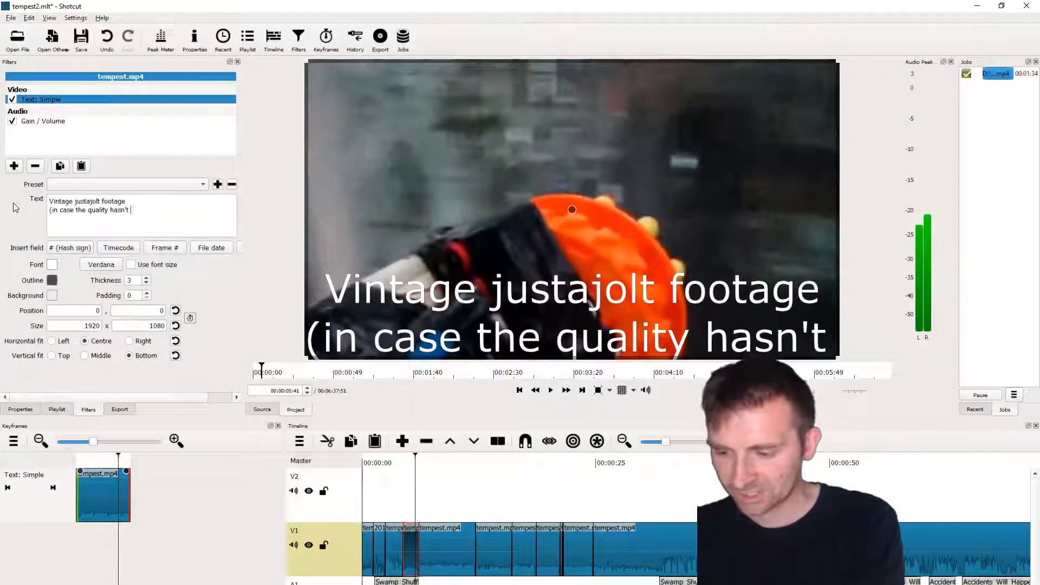
pyautogui.write('improved...')
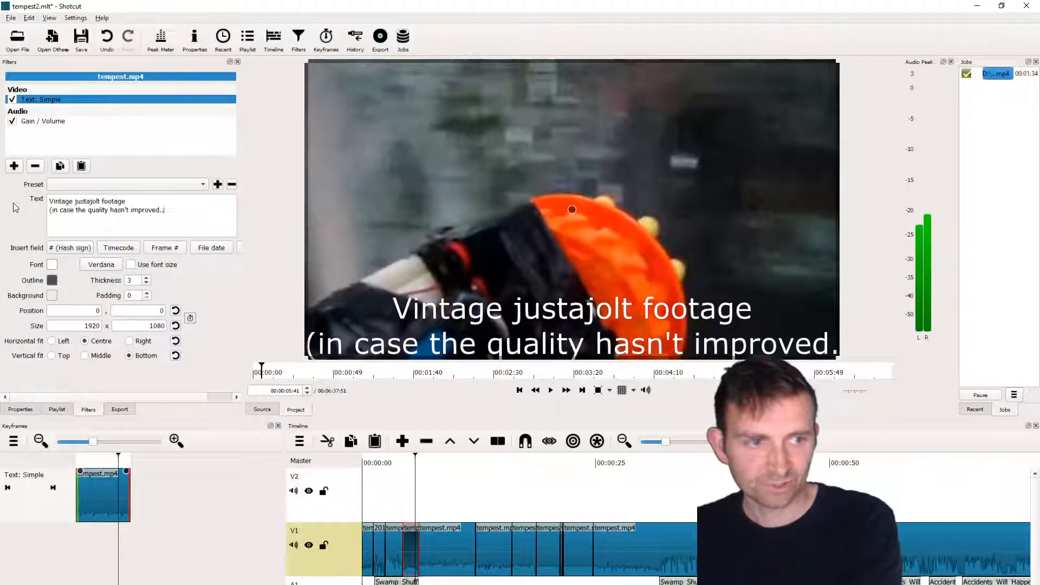
# - Reword the caption's second line as "(in case you couldn't tell!)"
pyautogui.press('BackSpace')
pyautogui.press('BackSpace')
pyautogui.press('BackSpace')
pyautogui.press('BackSpace')
pyautogui.press('BackSpace')
pyautogui.press('BackSpace')
pyautogui.press('BackSpace')
pyautogui.press('BackSpace')
pyautogui.press('BackSpace')
pyautogui.press('BackSpace')
pyautogui.press('BackSpace')
pyautogui.press('BackSpace')
pyautogui.press('BackSpace')
pyautogui.press('BackSpace')
pyautogui.press('BackSpace')
pyautogui.press('BackSpace')
pyautogui.press('BackSpace')
pyautogui.press('BackSpace')
pyautogui.press('BackSpace')
pyautogui.press('BackSpace')
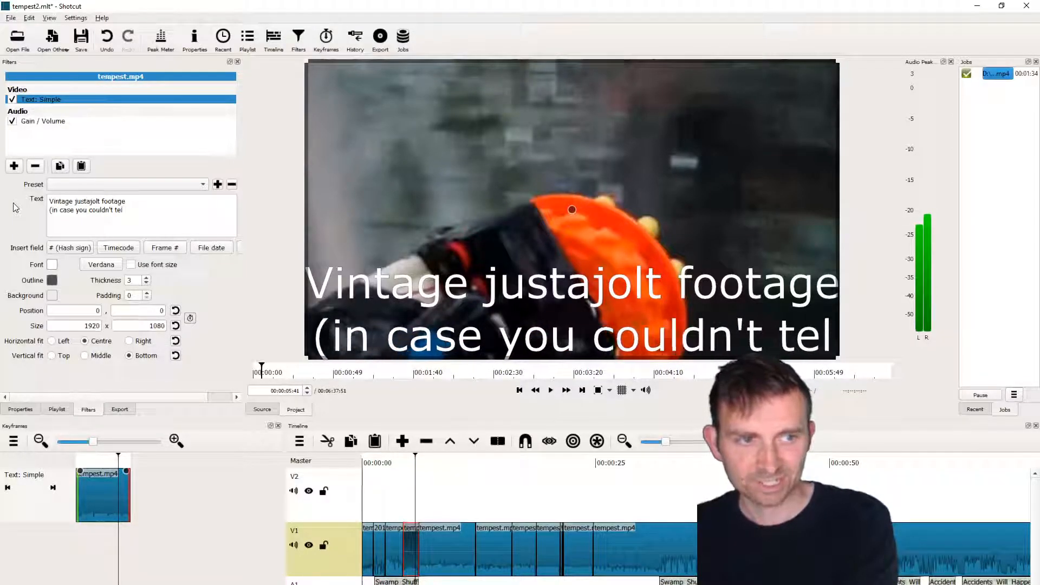
pyautogui.write('!)')
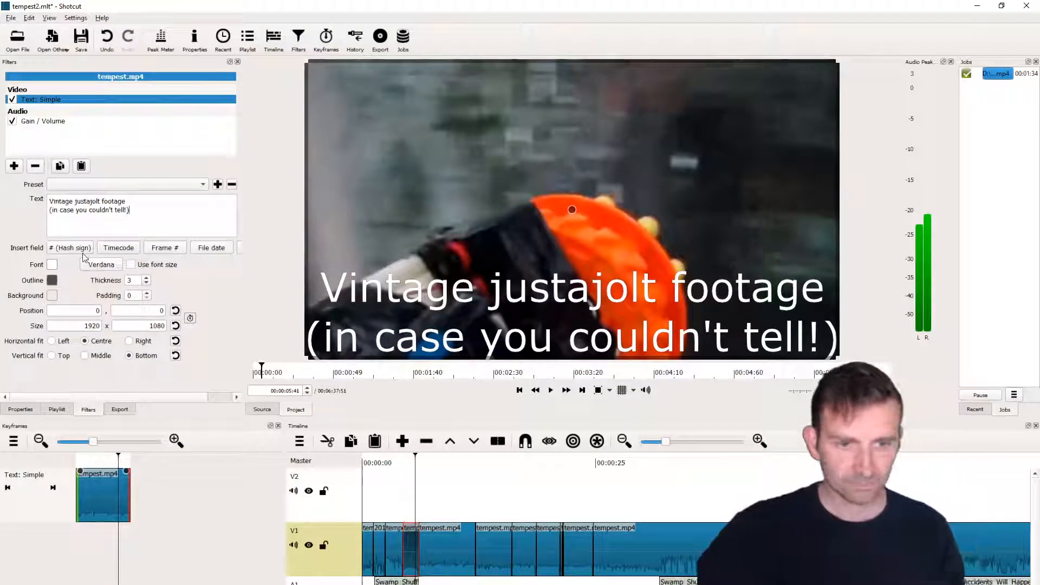
# - Play the opening from about 00:00:02 to 00:00:10 to check the caption on the tempest.mp4 clip
pyautogui.click(385, 460)
pyautogui.press('space')
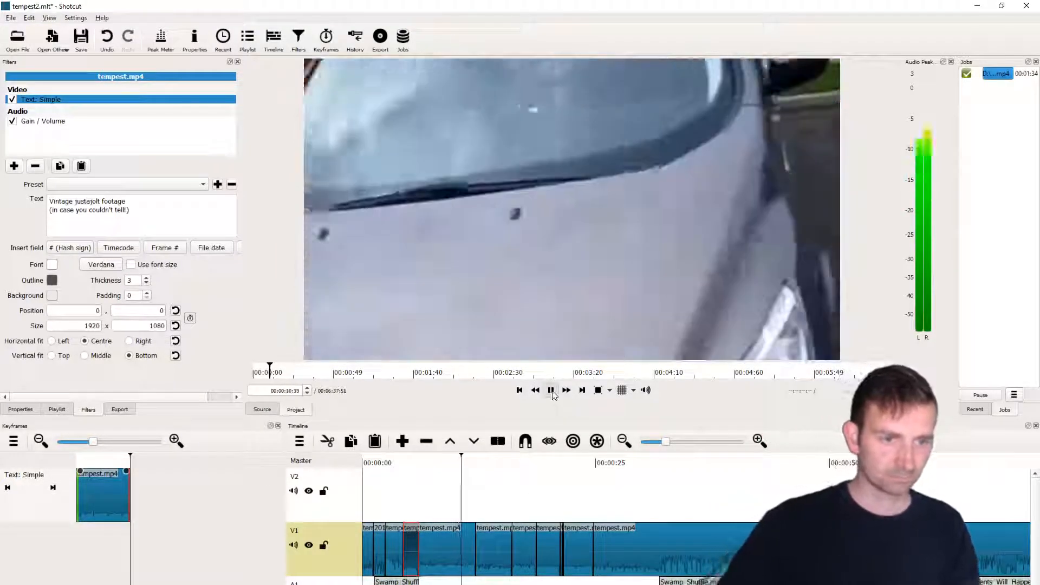
pyautogui.press('space')
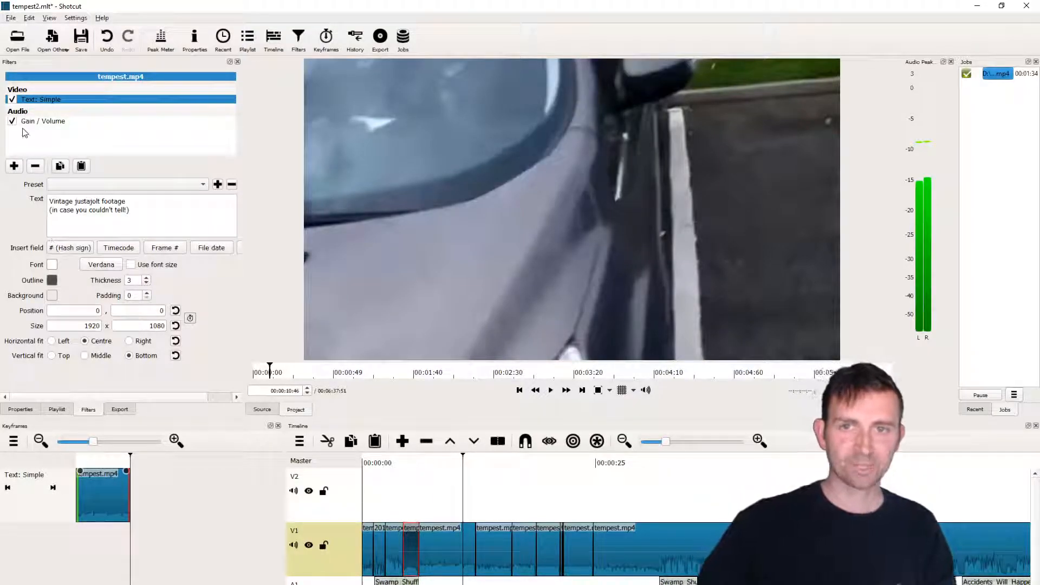
# - Remove the text filter from the short captioned tempest.mp4 clip and add a Text: Simple filter to the longer clip following it
pyautogui.click(35, 167)
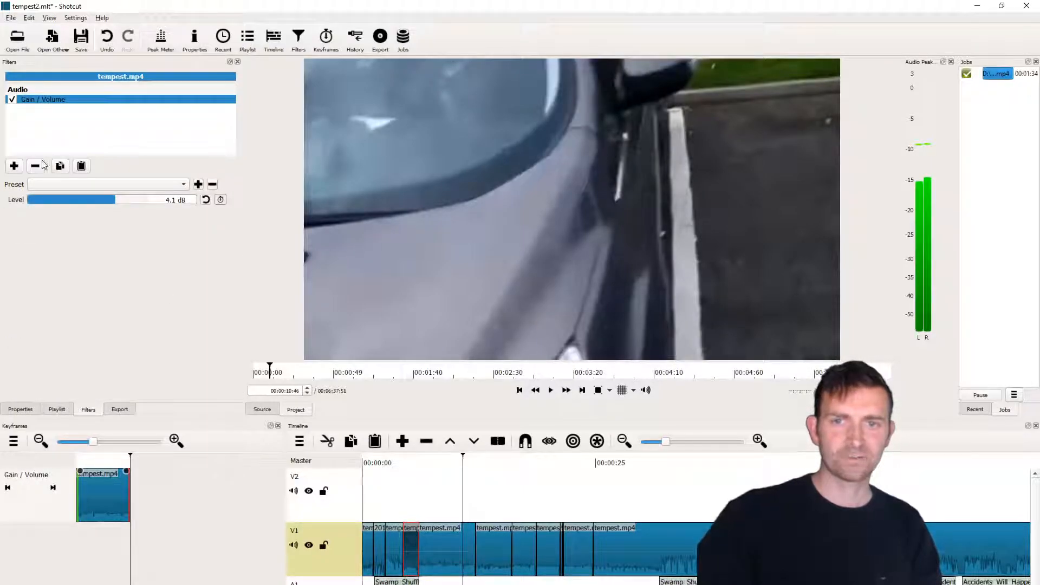
pyautogui.click(454, 543)
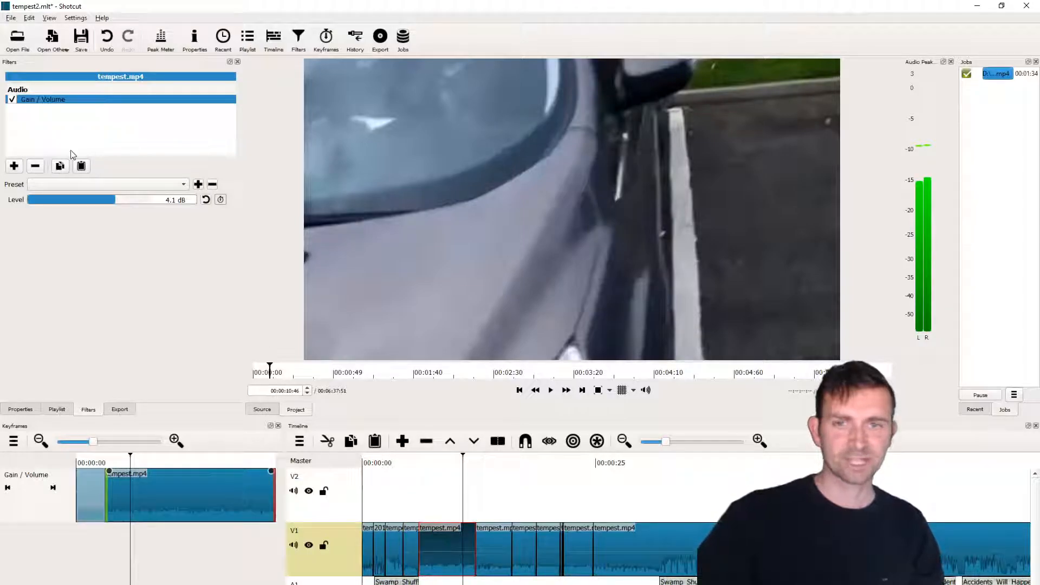
pyautogui.click(14, 165)
pyautogui.scroll(-20, 71, 352)
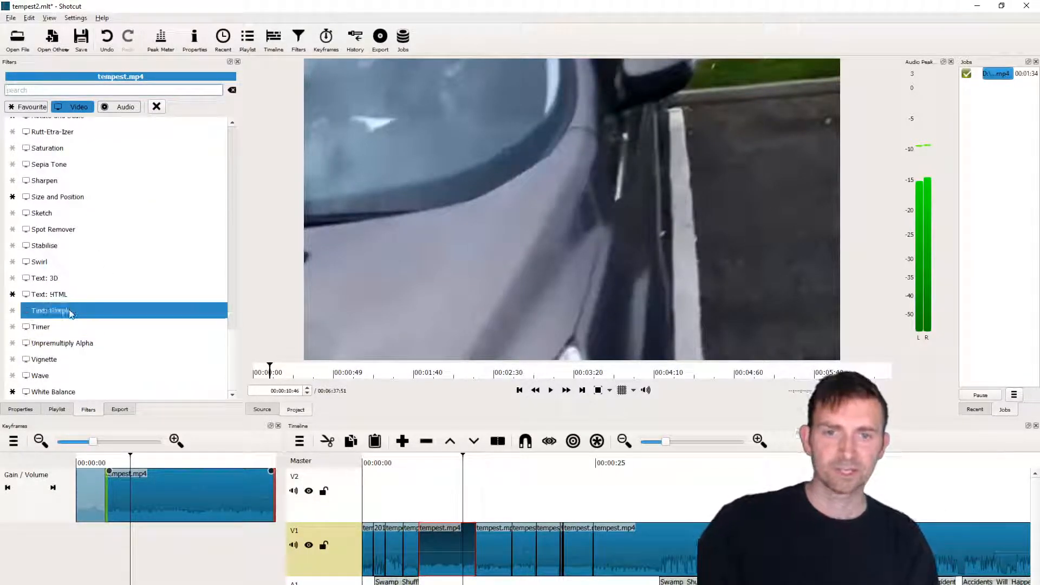
pyautogui.click(82, 306)
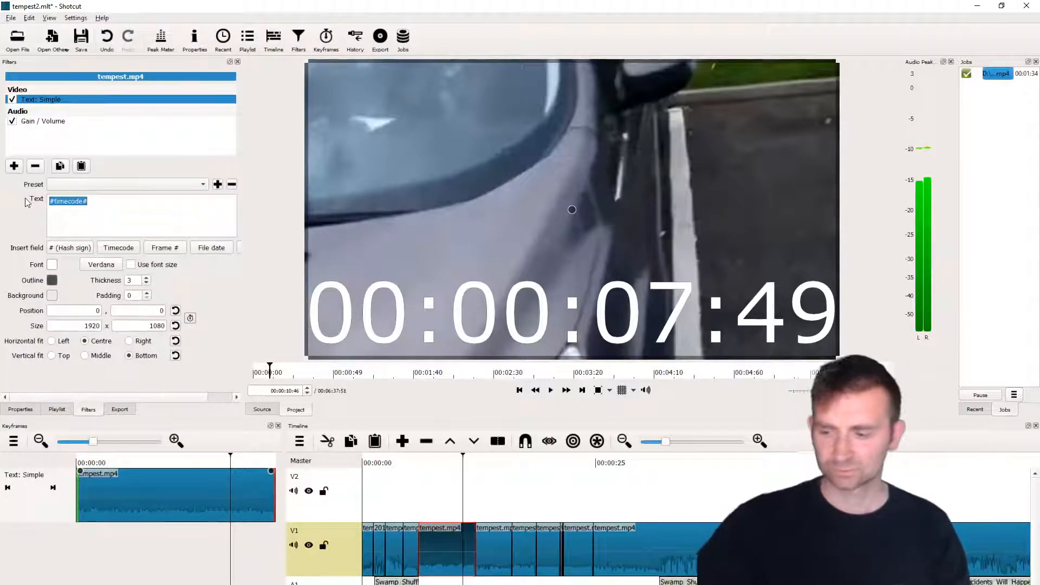
# - Replace the new text filter's timecode placeholder with the caption "High quality vintage justajolt footage"
pyautogui.write('Vintage')
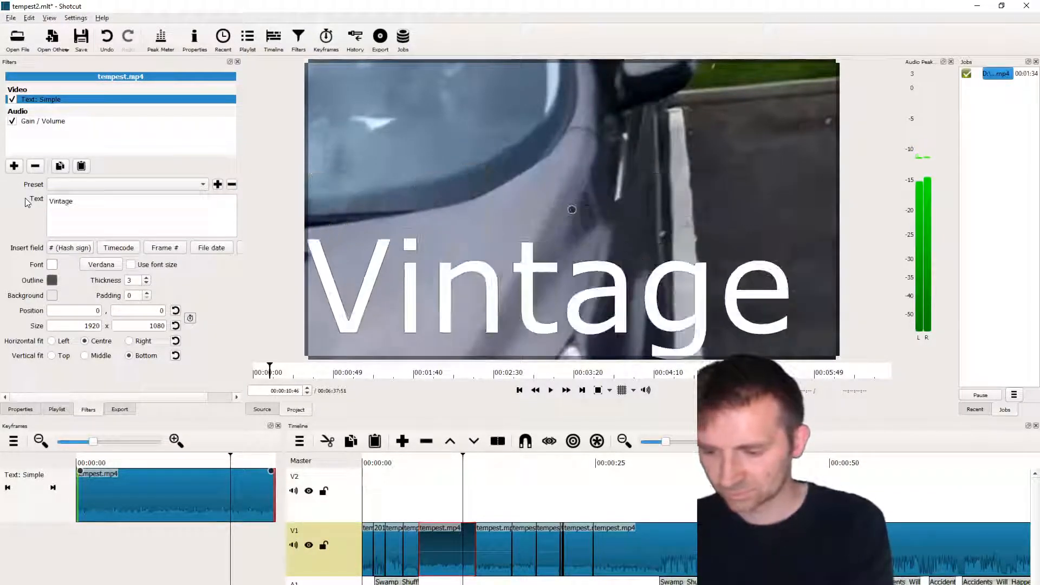
pyautogui.write(' justajolt')
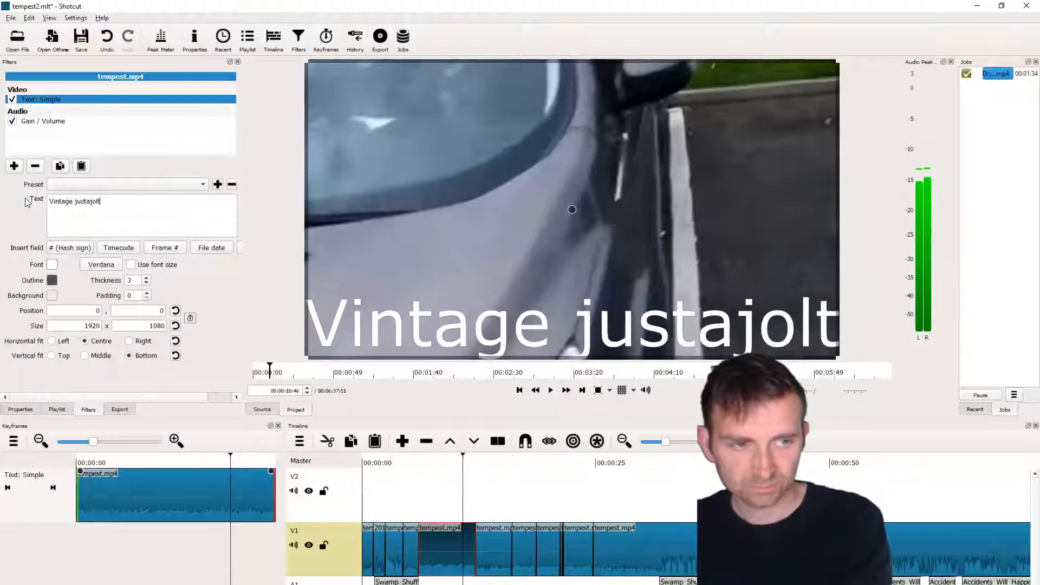
pyautogui.write(' footage')
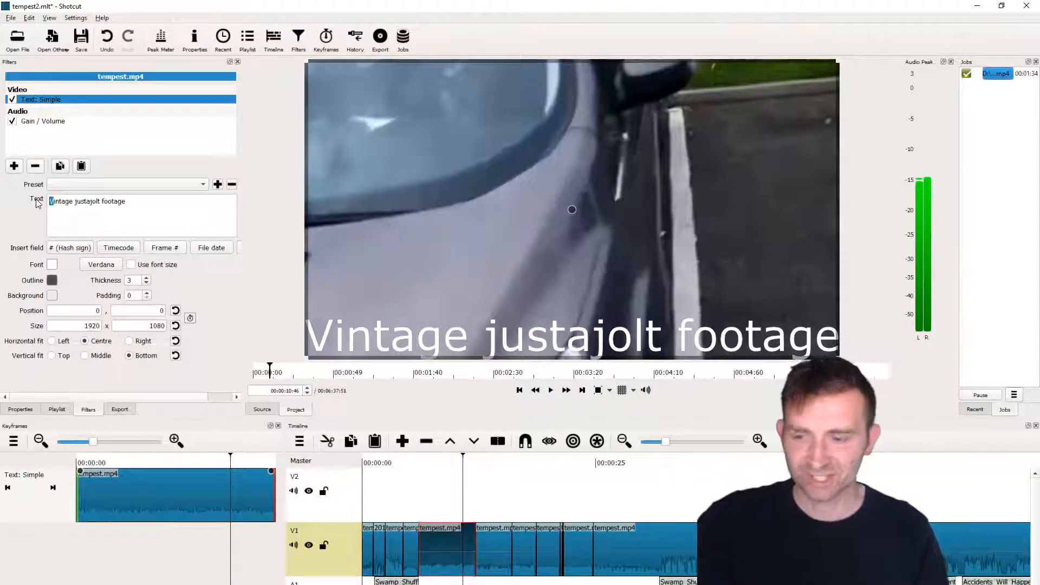
pyautogui.write('High qualit')
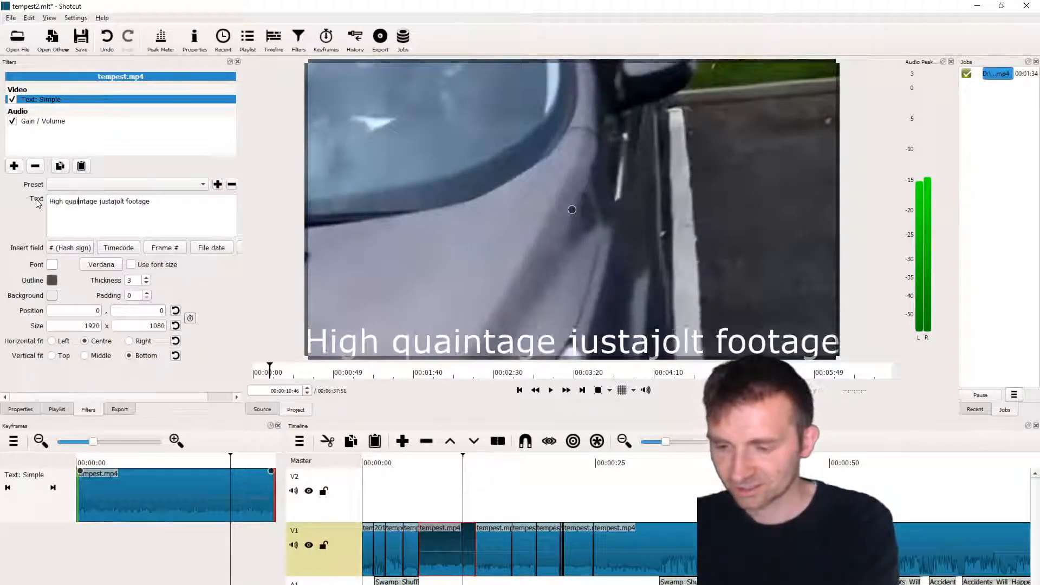
pyautogui.write('y')
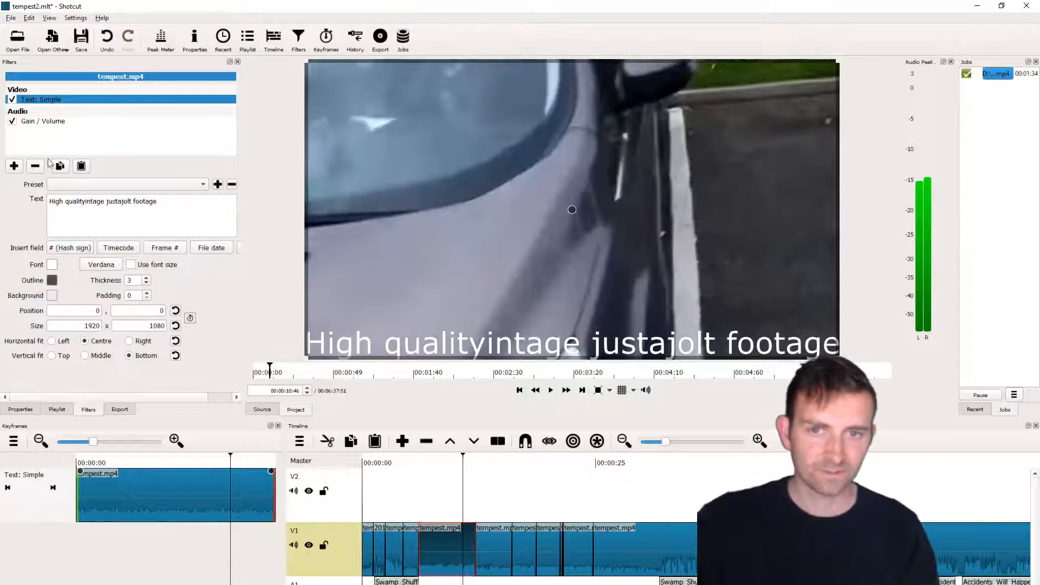
pyautogui.write(' v')
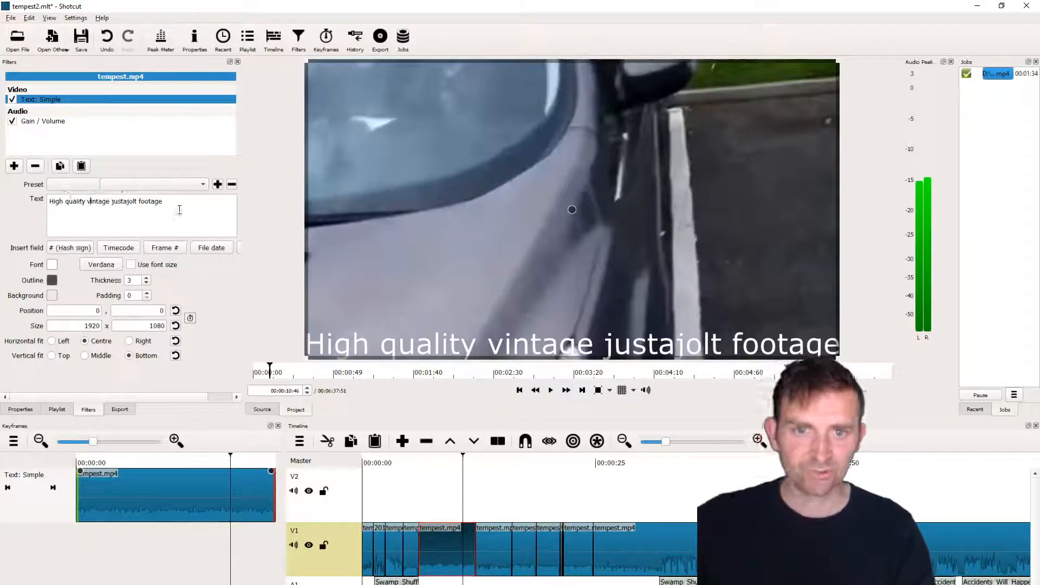
# - Split the captioned tempest.mp4 clip at about 00:00:10 and remove the text filter from its second part
pyautogui.click(405, 465)
pyautogui.press('space')
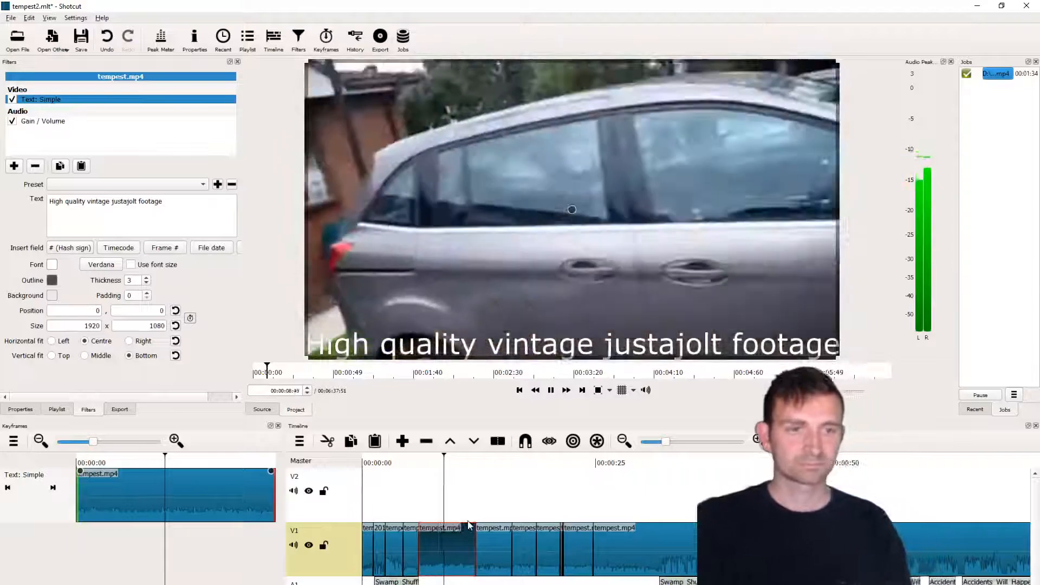
pyautogui.press('space')
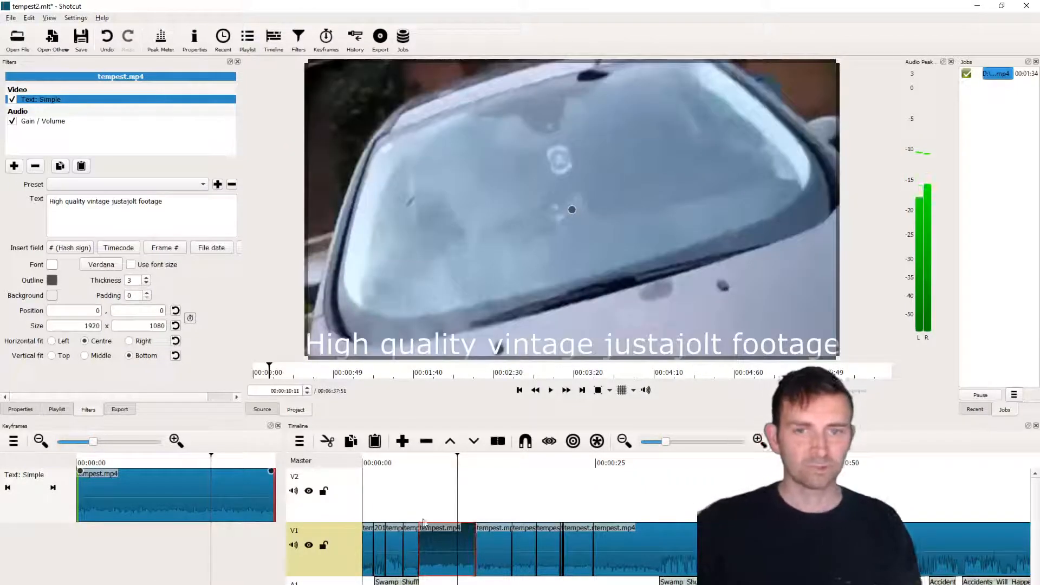
pyautogui.press('s')
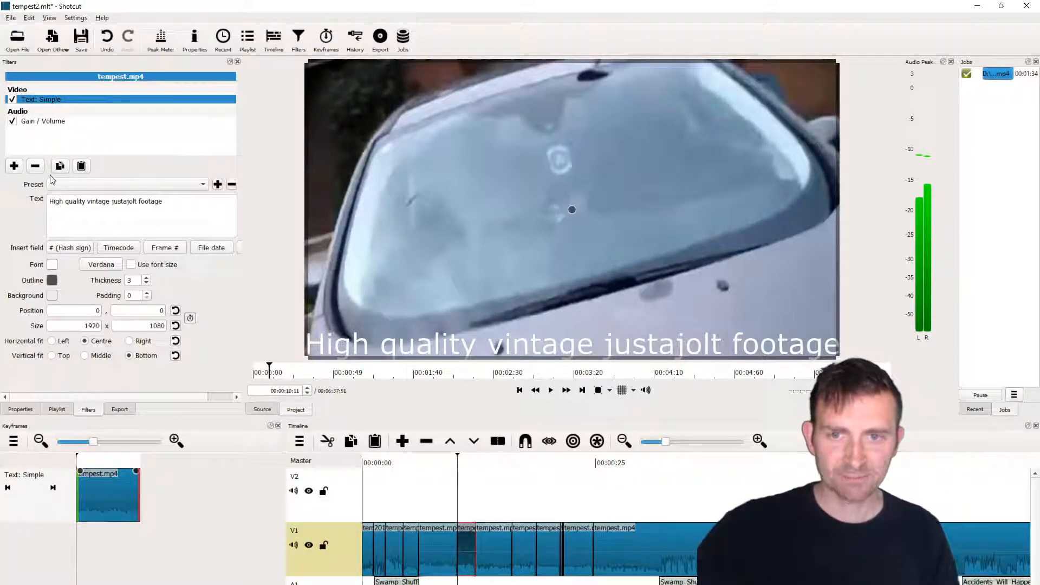
pyautogui.click(36, 166)
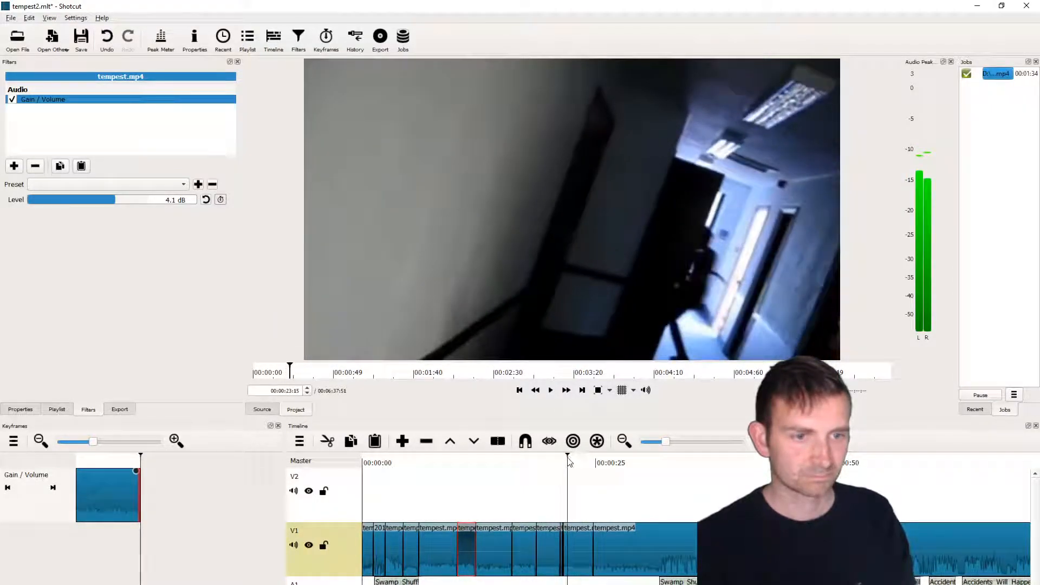
# - Play the footage from about 00:00:17 to 00:00:21 to review the remaining opening clips
pyautogui.click(569, 461)
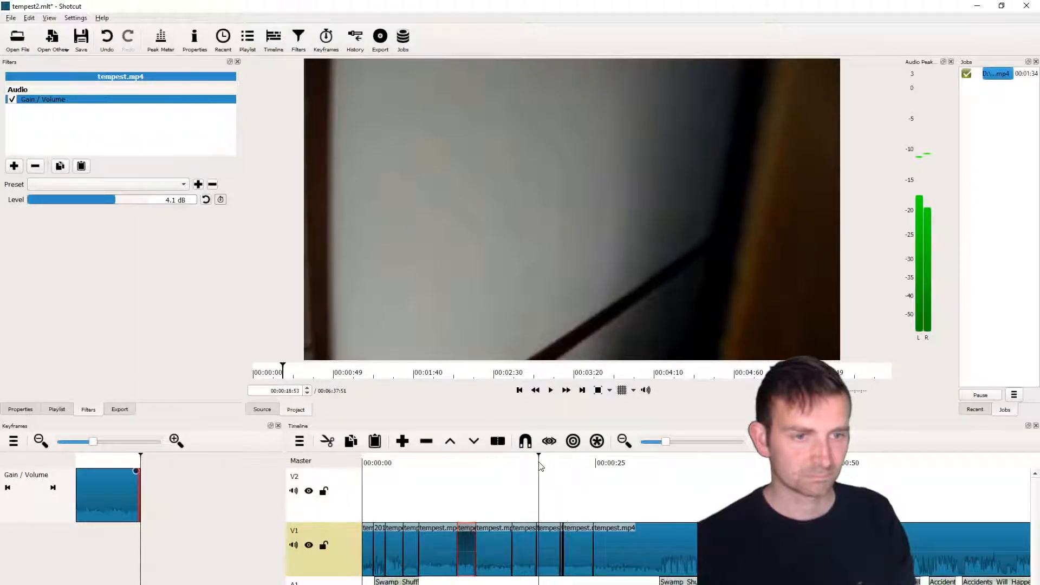
pyautogui.press('space')
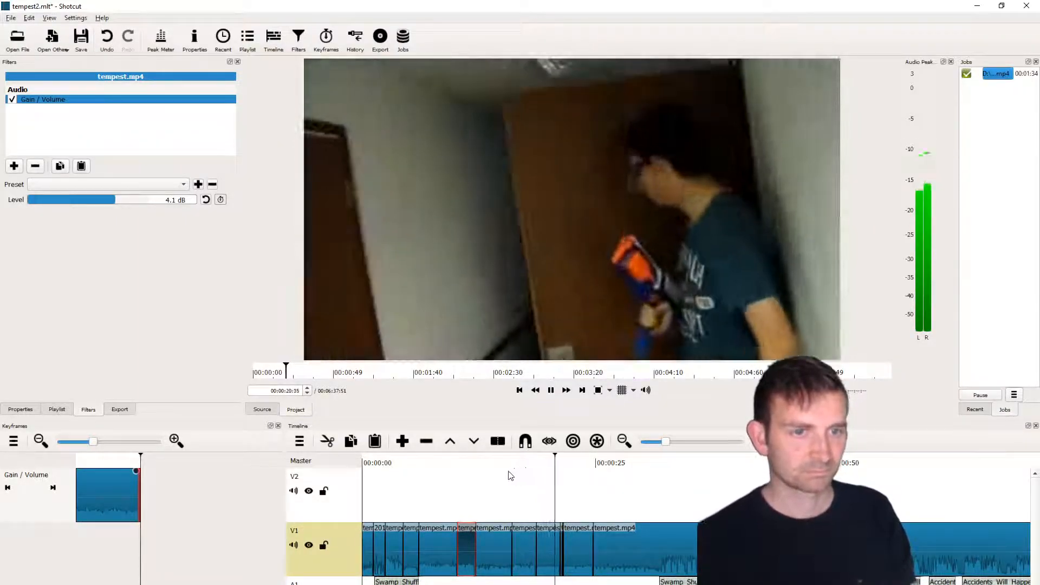
pyautogui.click(519, 461)
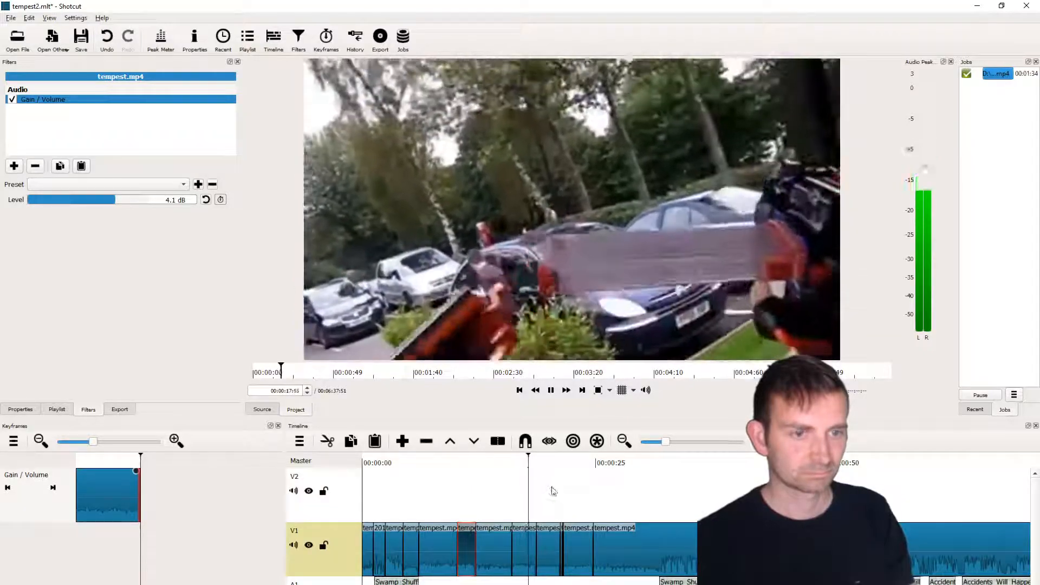
pyautogui.click(551, 390)
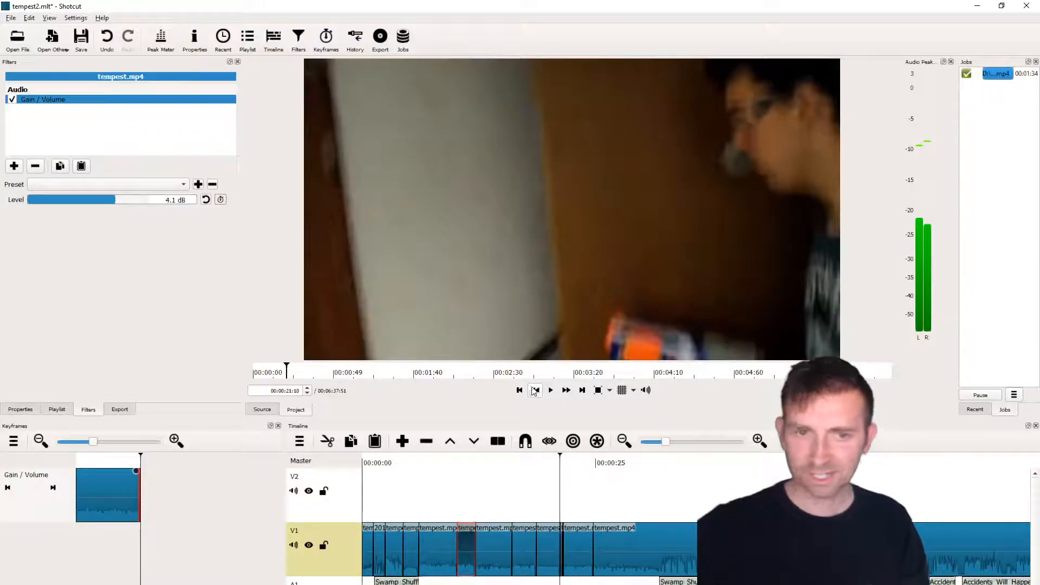
# - Save the project and export the timeline with the default settings as tempest3 in mp4 format to the Ddart Tempest folder
pyautogui.hotkey('ctrl', 's')
pyautogui.click(117, 410)
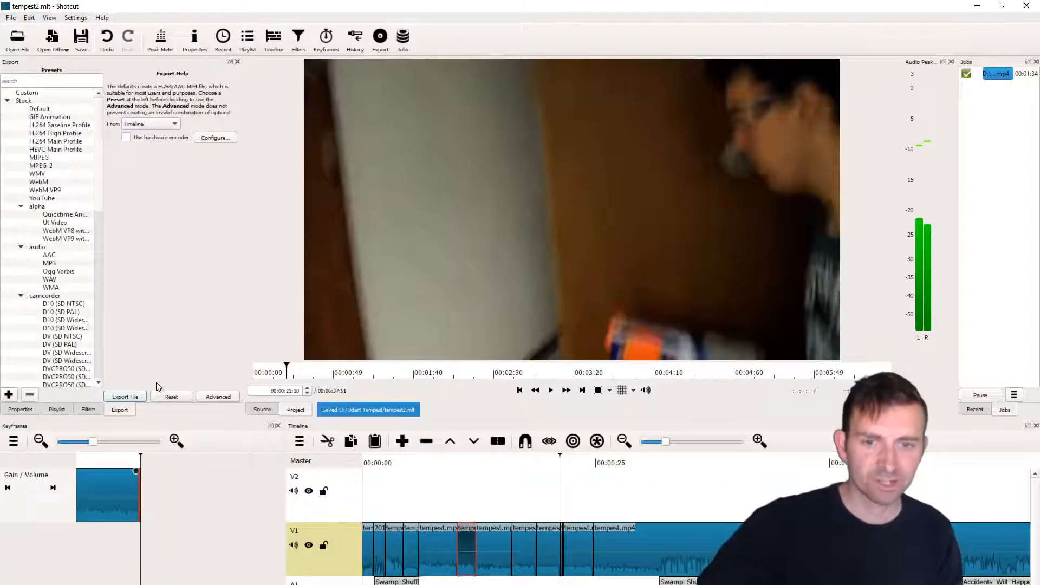
pyautogui.click(125, 397)
pyautogui.click(302, 265)
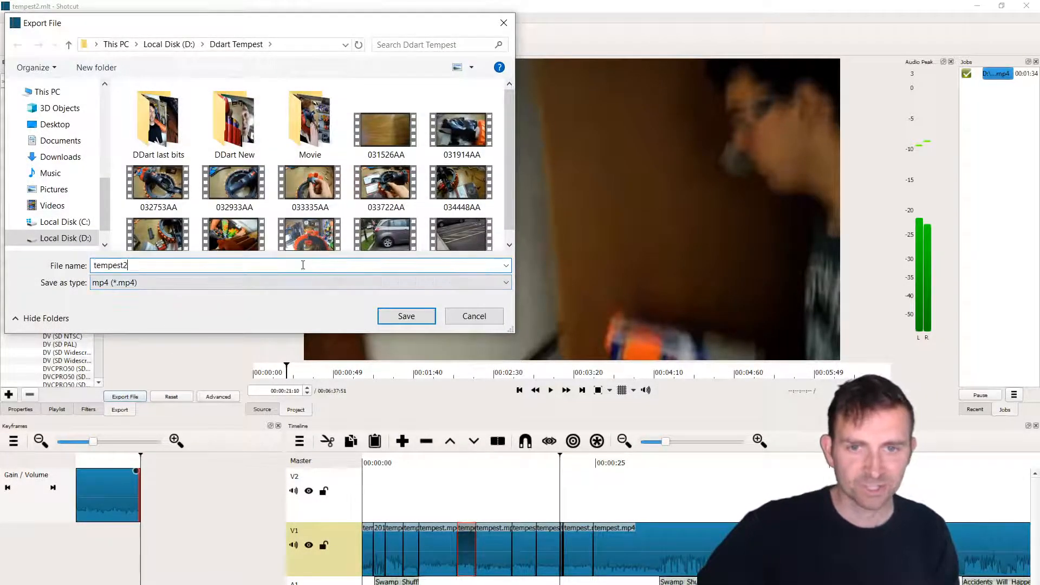
pyautogui.write('3')
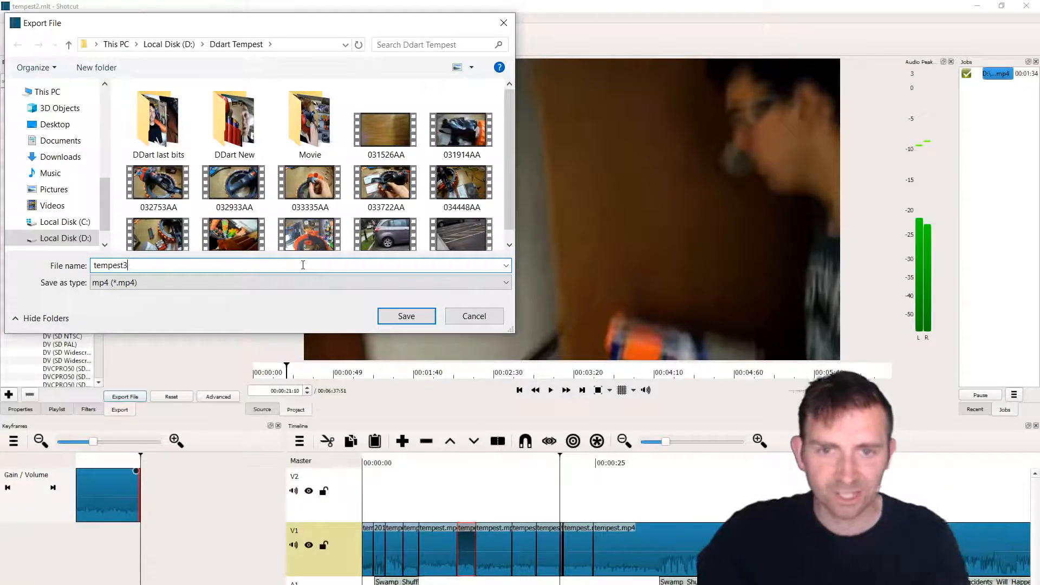
pyautogui.click(417, 320)
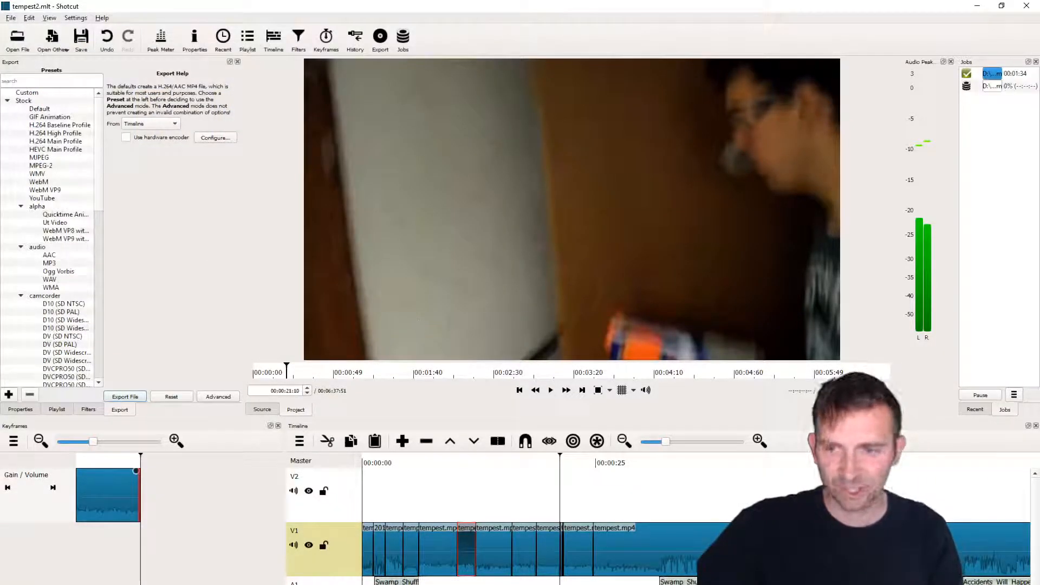